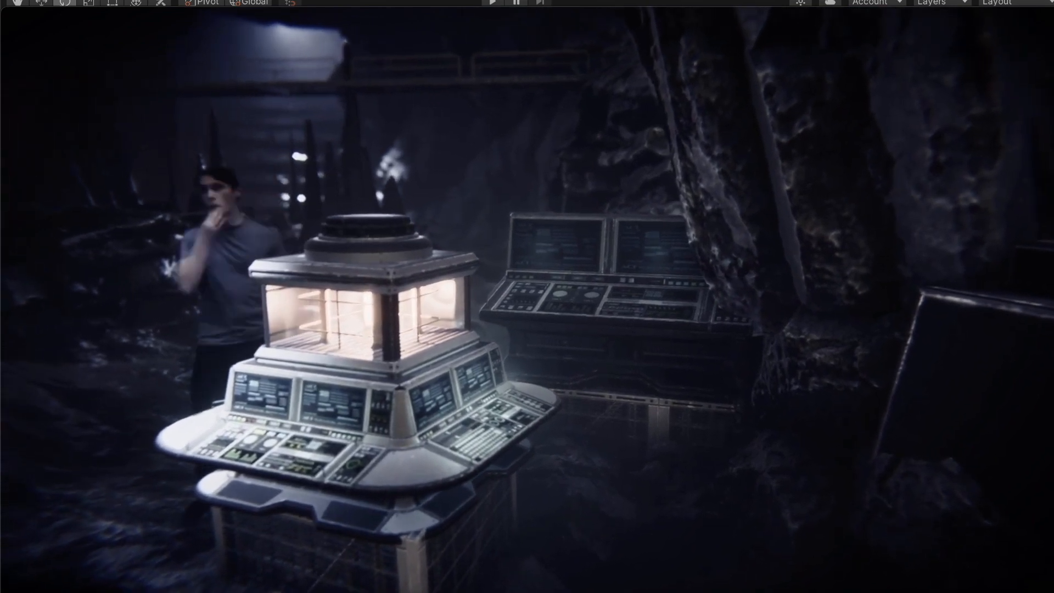
# Scrub through SpaceCaveRotational2.mp4 to review the actor composited into the cave scene.
pyautogui.moveTo(409, 523)
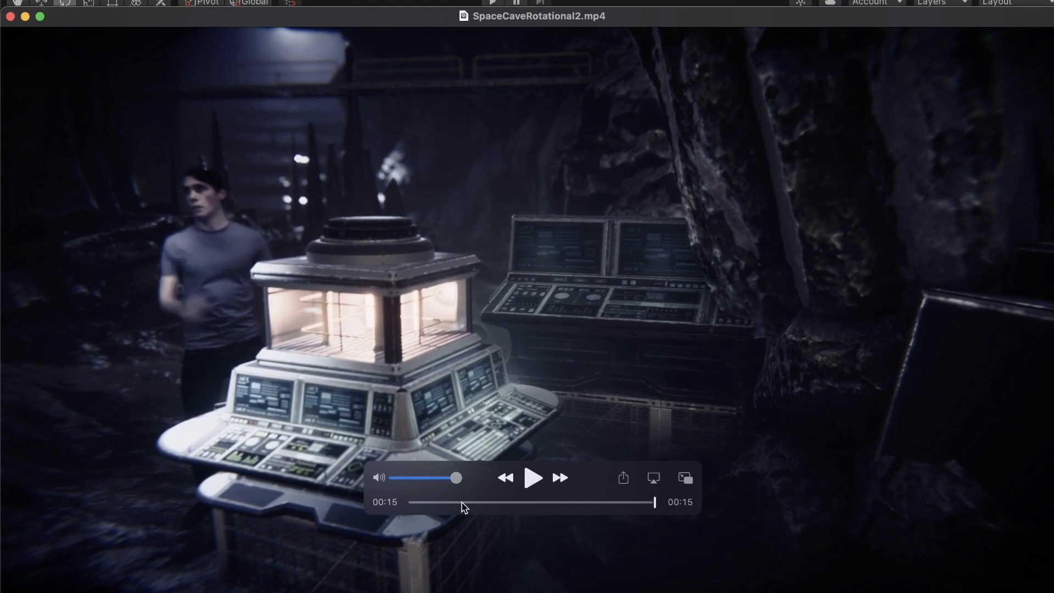
pyautogui.moveTo(466, 504); pyautogui.dragTo(573, 496)
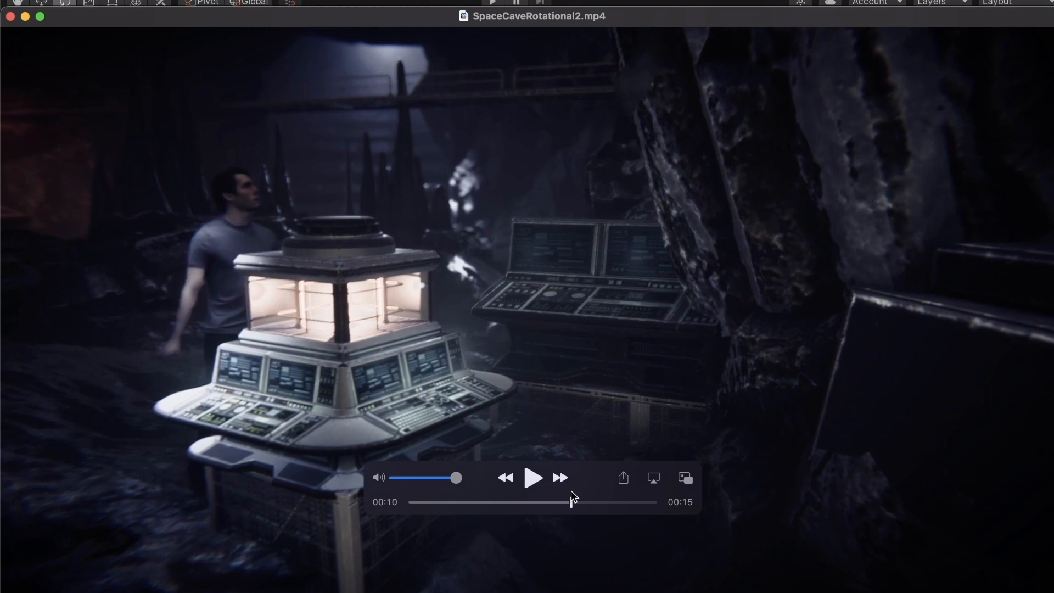
pyautogui.moveTo(572, 497)
pyautogui.mouseDown()
pyautogui.moveTo(557, 500)
pyautogui.moveTo(567, 502)
pyautogui.mouseUp()
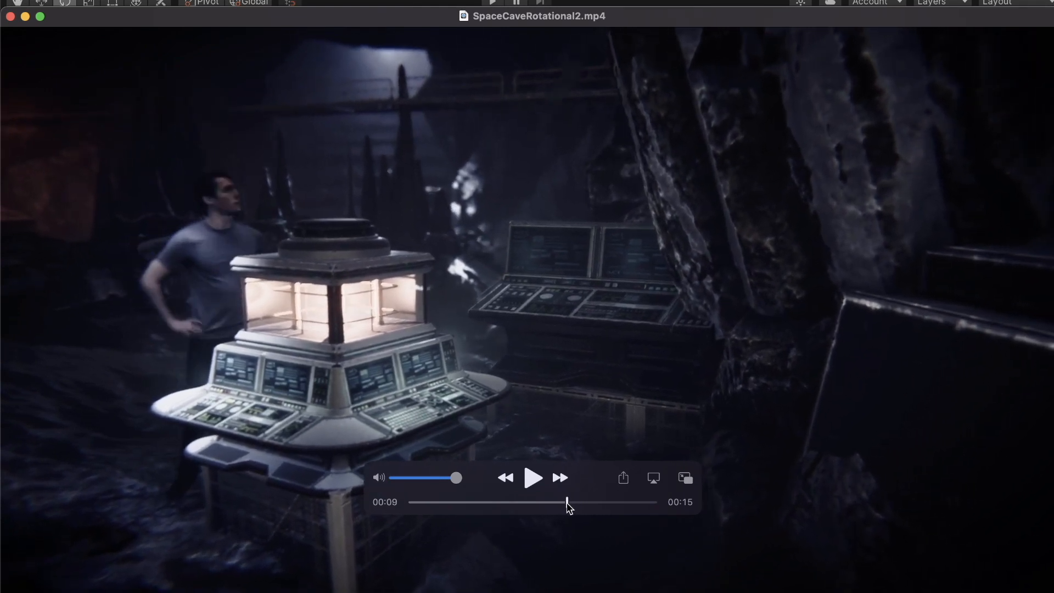
pyautogui.moveTo(567, 502)
pyautogui.mouseDown()
pyautogui.moveTo(547, 502)
pyautogui.moveTo(588, 504)
pyautogui.moveTo(540, 504)
pyautogui.moveTo(585, 506)
pyautogui.moveTo(573, 506)
pyautogui.mouseUp()
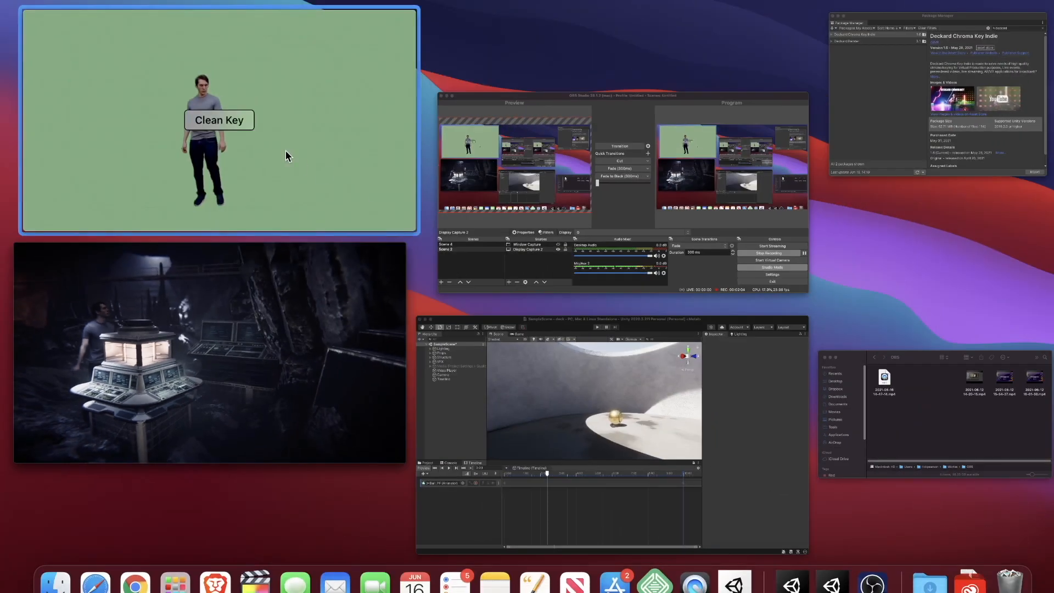
# Scrub through the Clean Key green-screen footage and compare it with SpaceCaveRotational2.mp4.
pyautogui.click(286, 157)
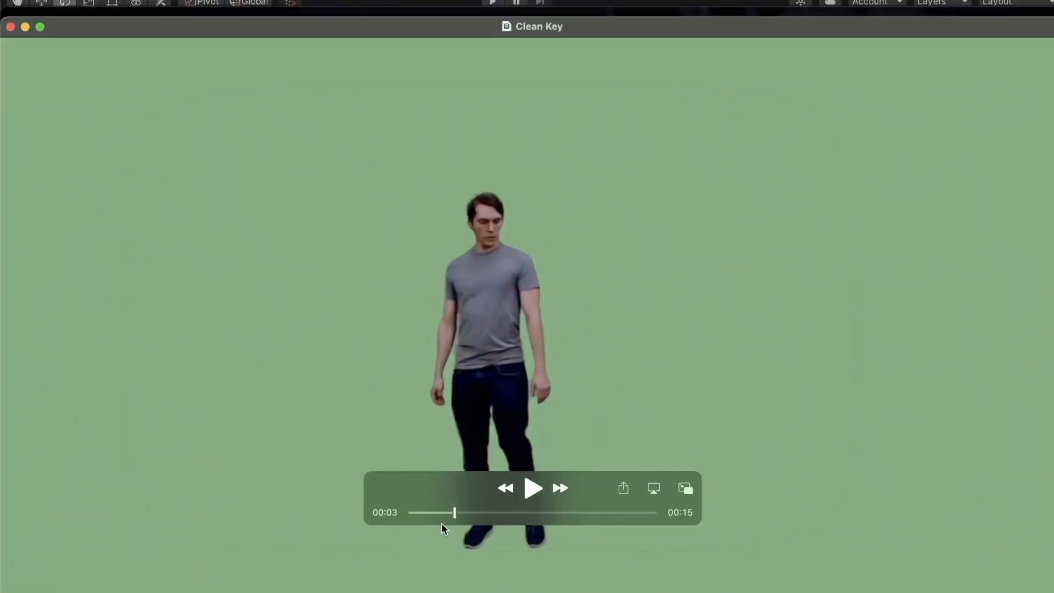
pyautogui.moveTo(447, 509); pyautogui.dragTo(621, 511)
pyautogui.hotkey('ctrl', 'Up')
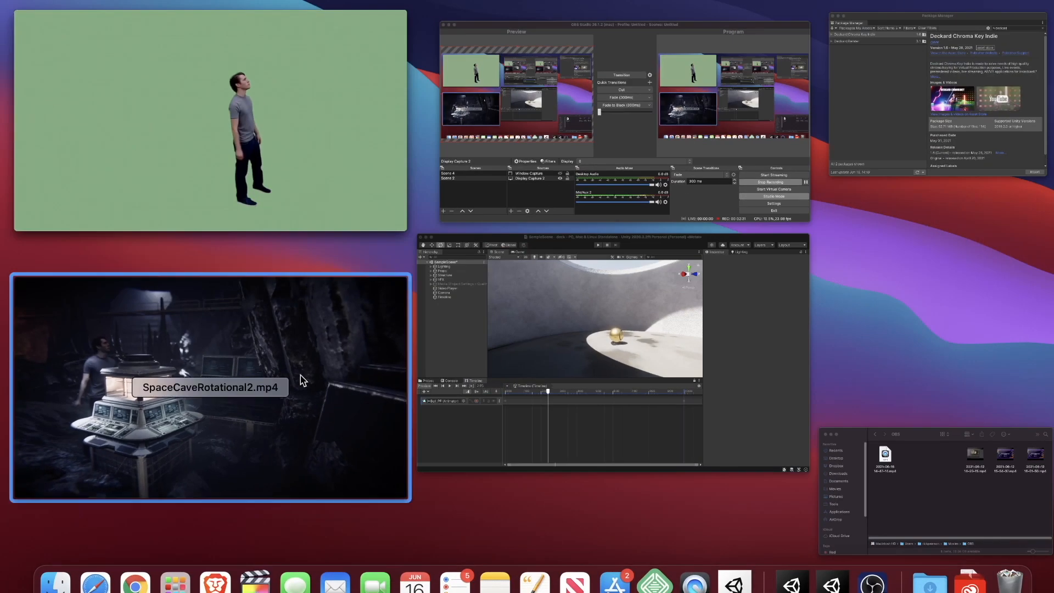
pyautogui.click(306, 328)
pyautogui.moveTo(563, 508); pyautogui.dragTo(596, 501)
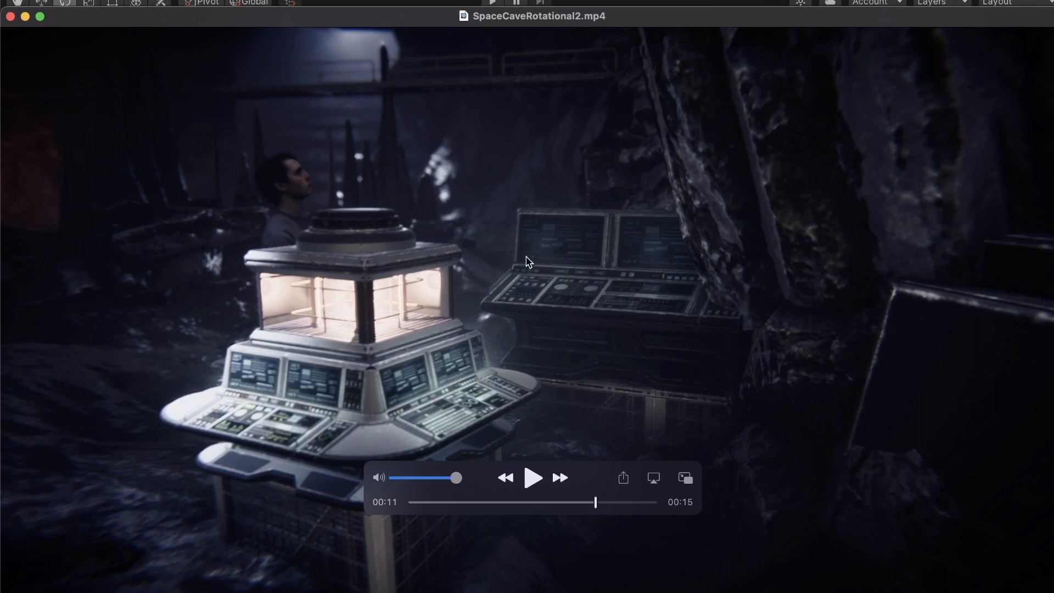
# Switch to the Unity editor and look around the SampleScene environment, including the stairs and the golden ball.
pyautogui.hotkey('ctrl', 'Up')
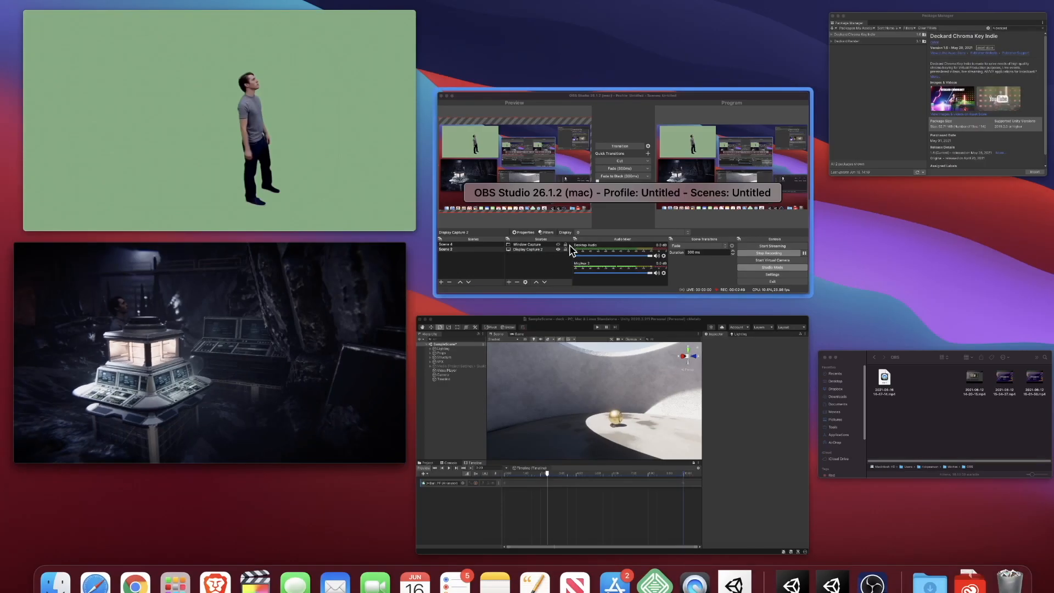
pyautogui.click(577, 408)
pyautogui.moveTo(500, 242); pyautogui.dragTo(252, 247, button='right')
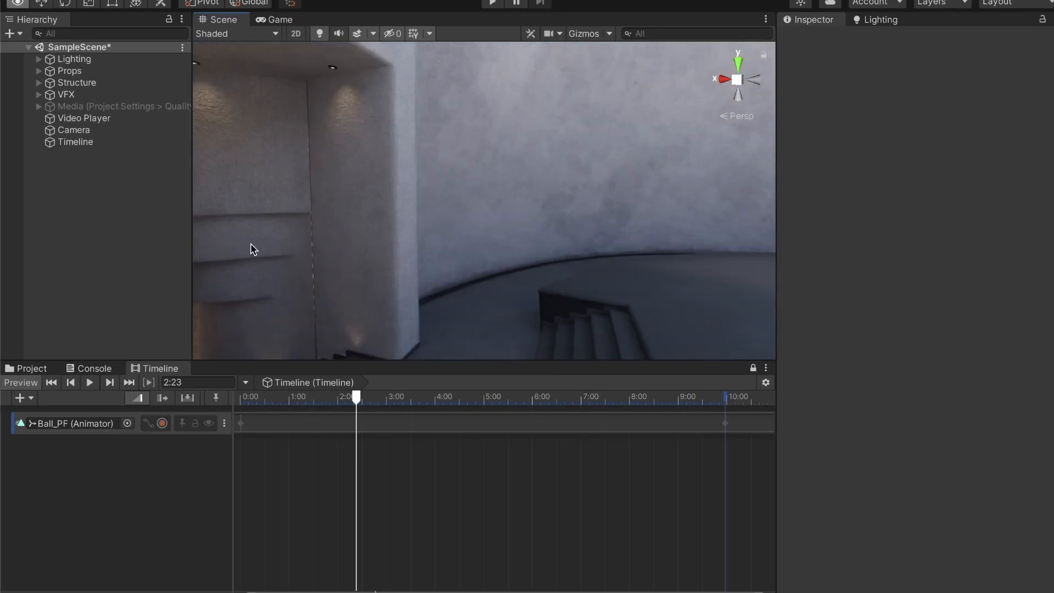
pyautogui.moveTo(480, 245); pyautogui.dragTo(448, 280, button='right')
pyautogui.moveTo(588, 272); pyautogui.dragTo(483, 278, button='right')
pyautogui.moveTo(570, 279); pyautogui.dragTo(533, 258, button='middle')
pyautogui.moveTo(533, 258); pyautogui.dragTo(568, 259, button='right')
pyautogui.moveTo(568, 259); pyautogui.dragTo(663, 249, button='middle')
pyautogui.moveTo(518, 252); pyautogui.dragTo(578, 232, button='right')
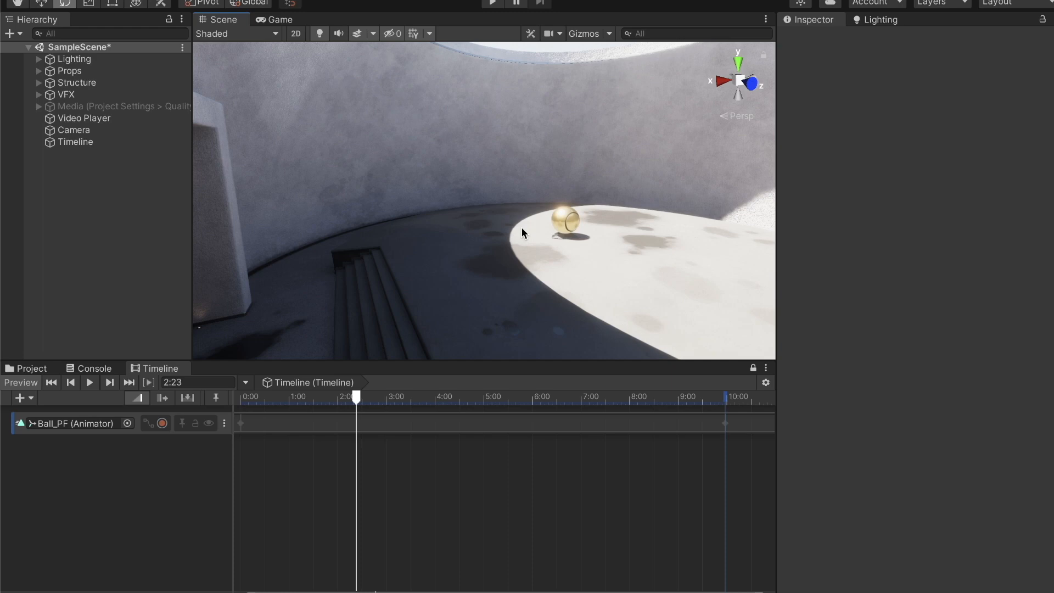
# Bring up the Package Manager, enlarge its window and examine the Deckard Chroma Key Indie package details.
pyautogui.hotkey('ctrl', 'Up')
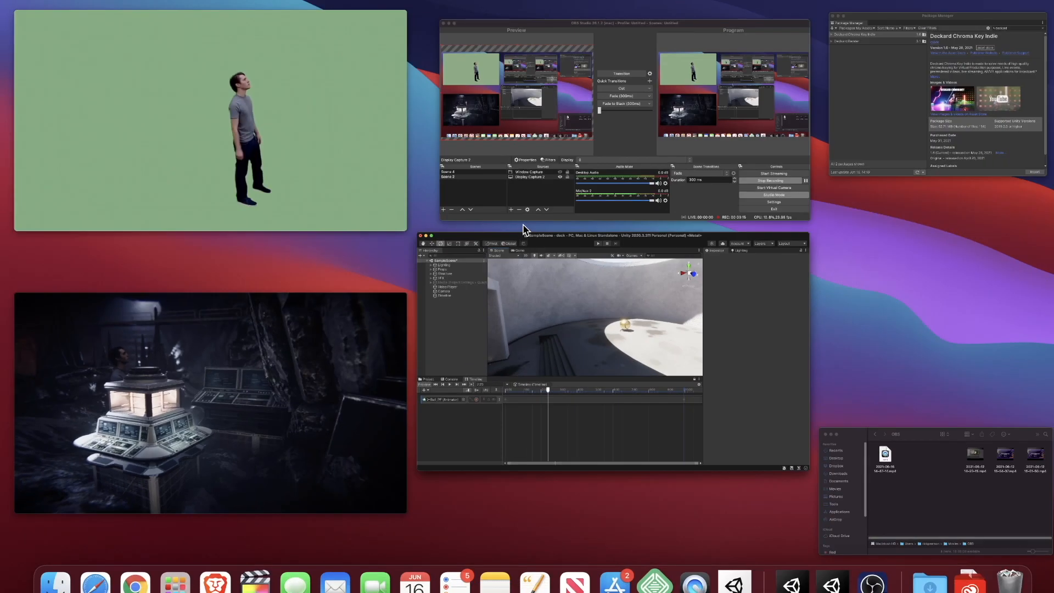
pyautogui.click(904, 115)
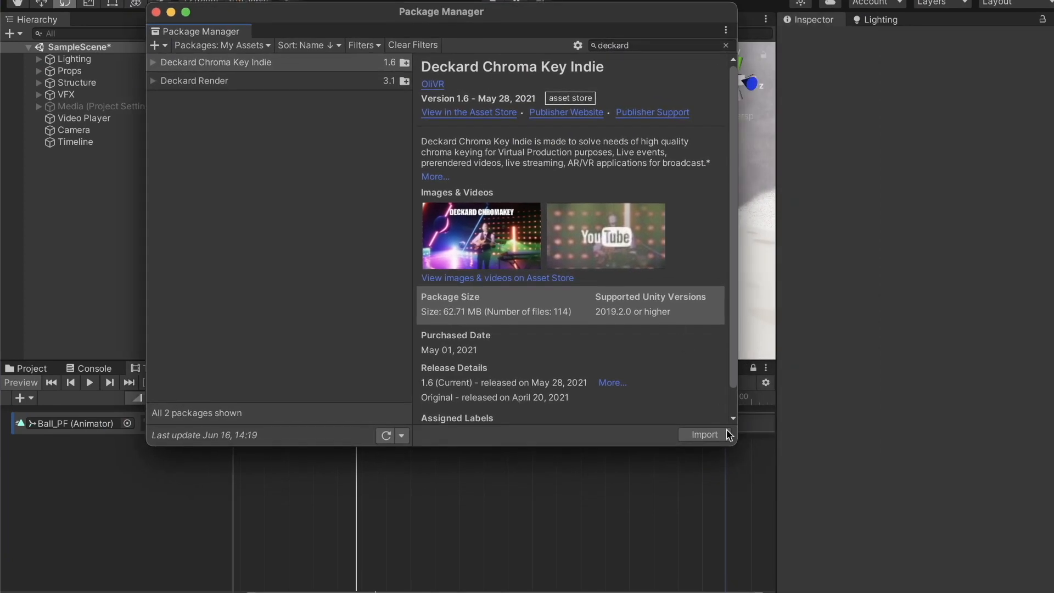
pyautogui.moveTo(731, 439); pyautogui.dragTo(850, 490)
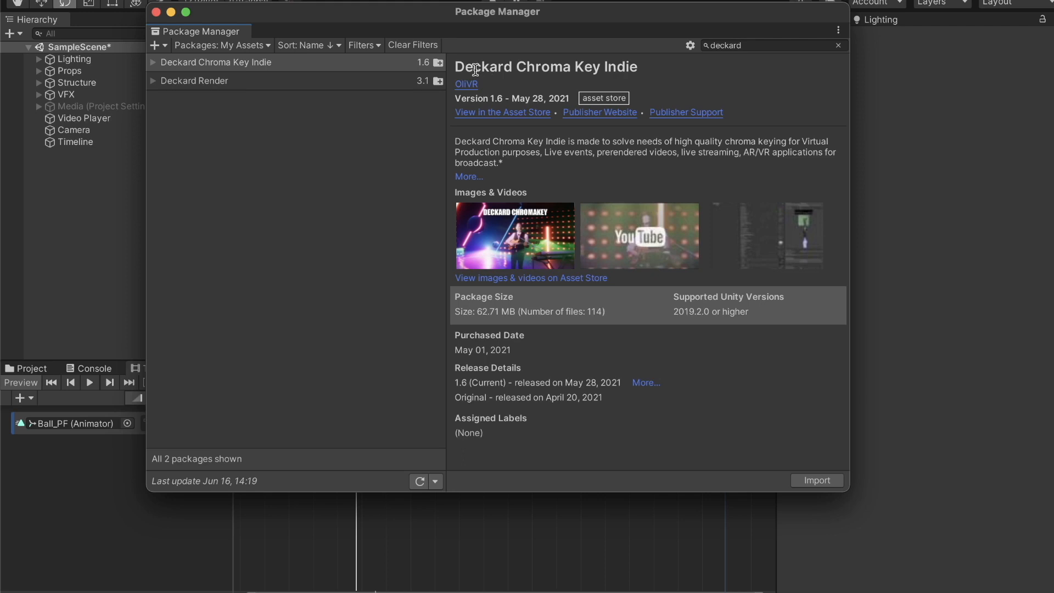
pyautogui.moveTo(458, 67); pyautogui.dragTo(497, 67)
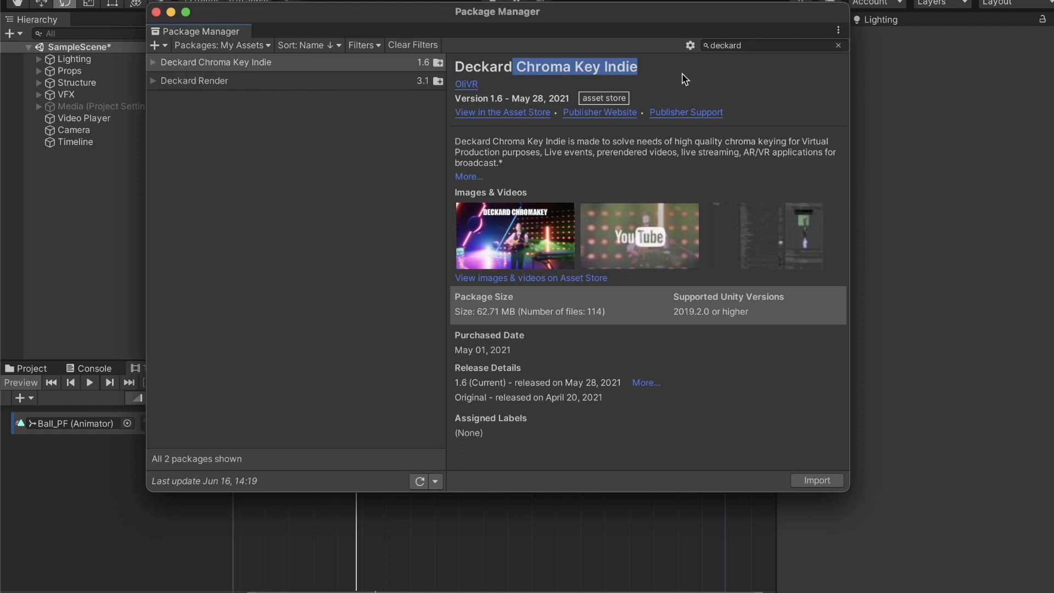
pyautogui.click(653, 70)
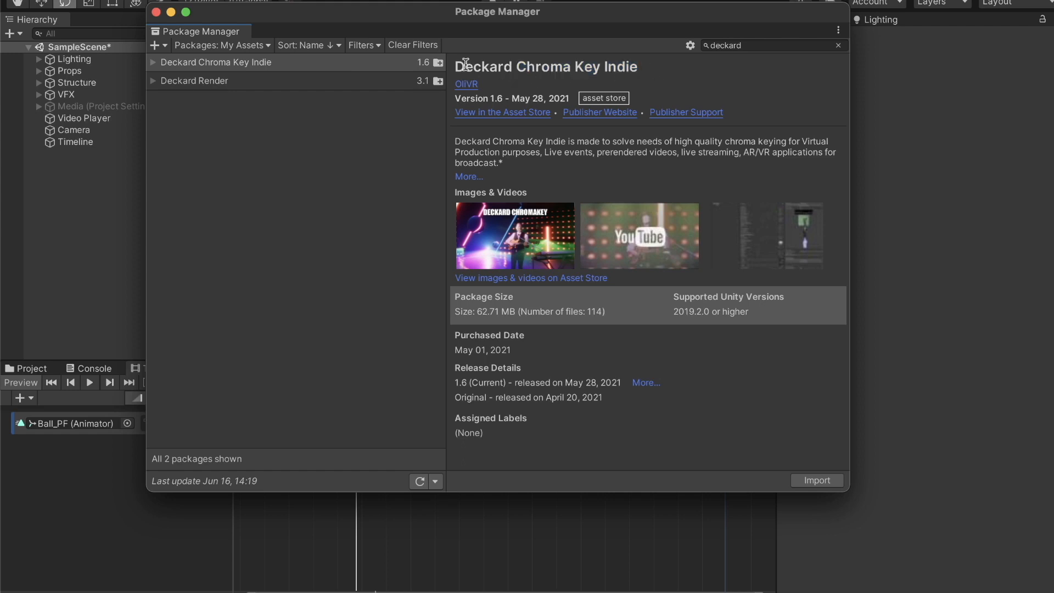
pyautogui.moveTo(563, 70); pyautogui.dragTo(653, 71)
pyautogui.click(648, 74)
pyautogui.tripleClick(618, 68)
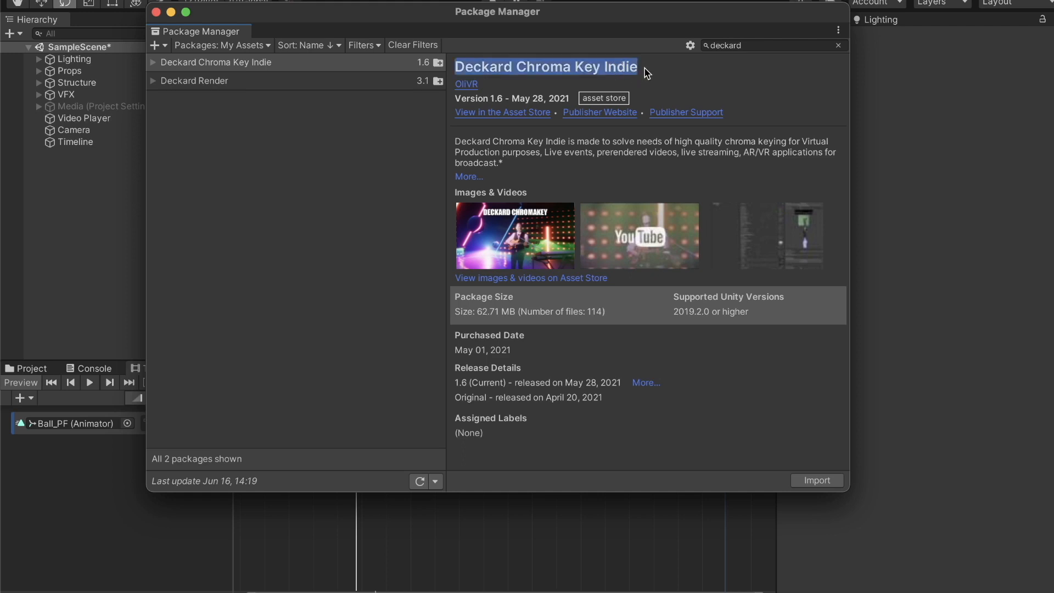
pyautogui.click(643, 72)
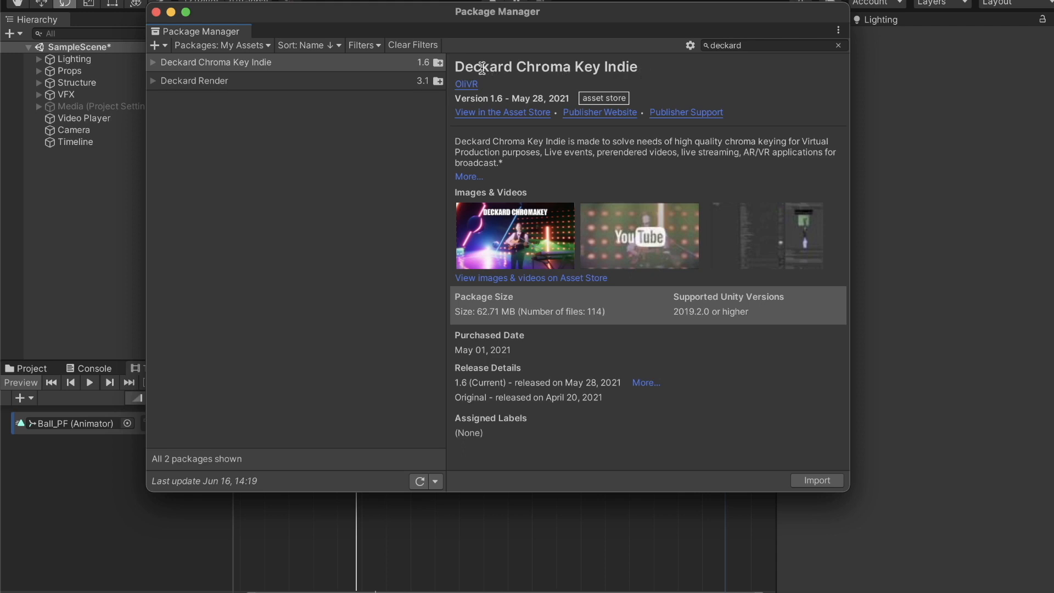
pyautogui.moveTo(638, 67)
pyautogui.mouseDown()
pyautogui.moveTo(610, 67)
pyautogui.moveTo(637, 67)
pyautogui.mouseUp()
# Return to the scene editor and view the Deckard object types available for creation.
pyautogui.click(544, 544)
pyautogui.moveTo(488, 300); pyautogui.dragTo(499, 320, button='right')
pyautogui.moveTo(503, 312); pyautogui.dragTo(522, 275, button='middle')
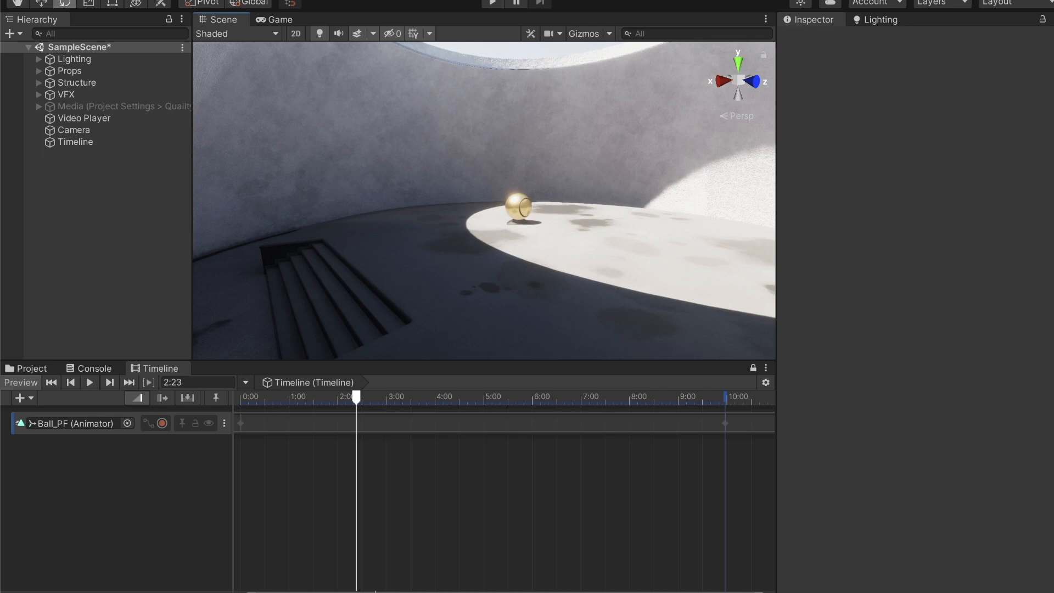
pyautogui.click(198, 0)
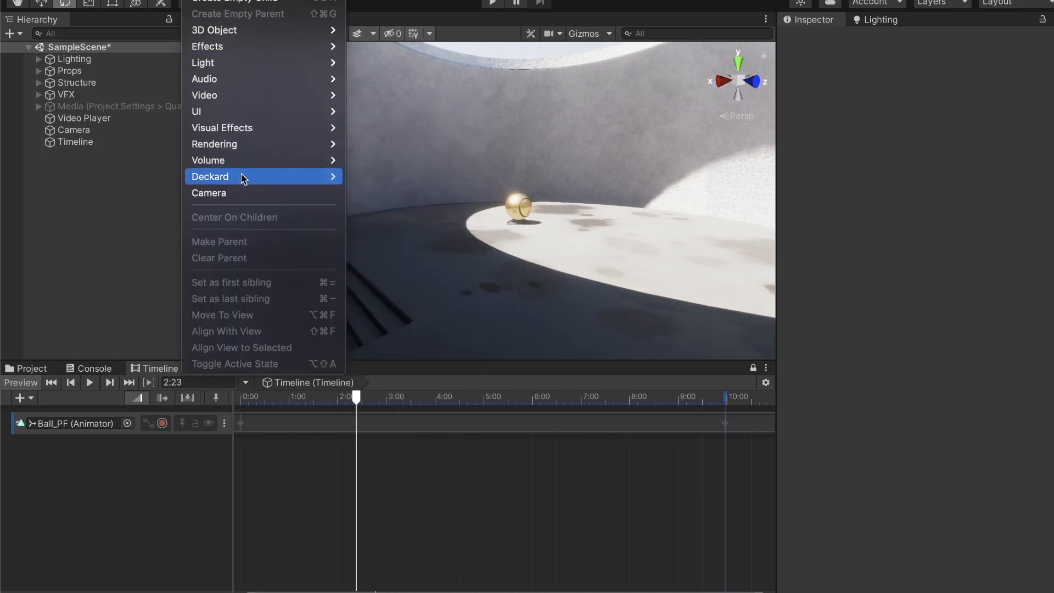
pyautogui.moveTo(242, 180)
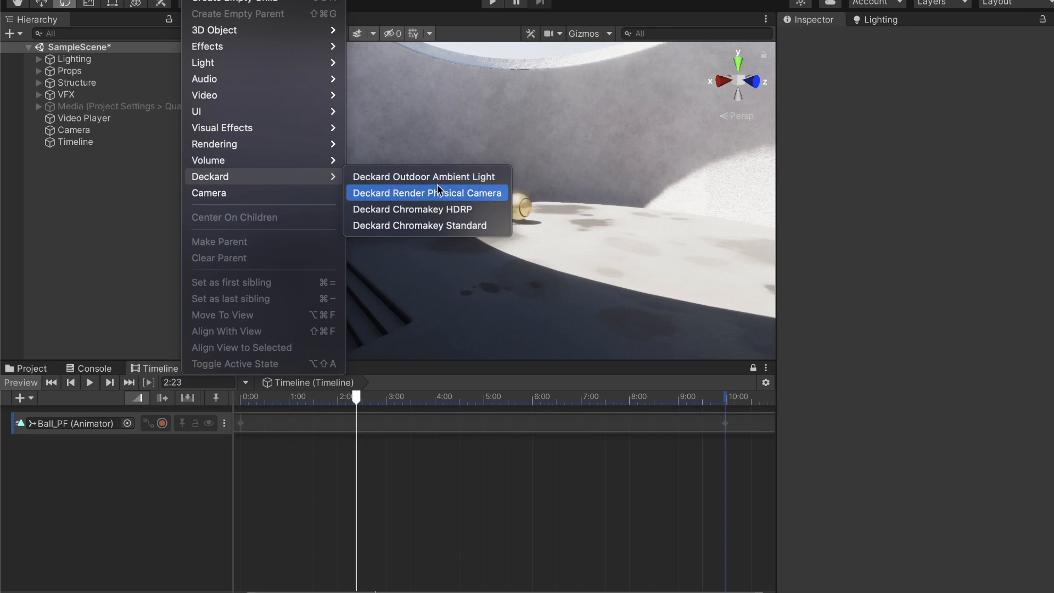
# Go back to the Package Manager and compare the Deckard Render and Deckard Chroma Key Indie packages.
pyautogui.hotkey('ctrl', 'Up')
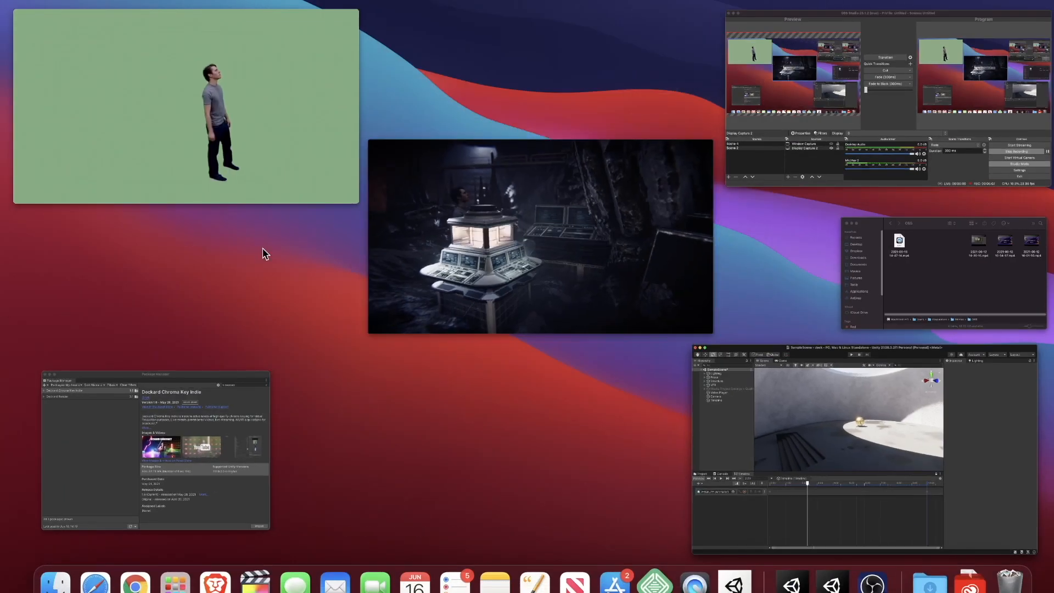
pyautogui.click(211, 447)
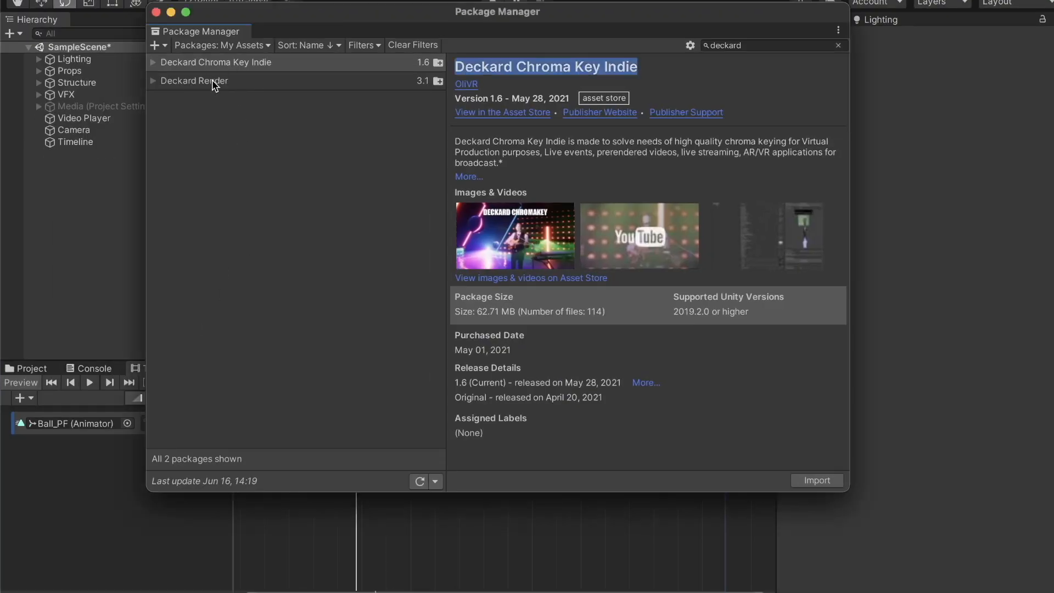
pyautogui.click(249, 82)
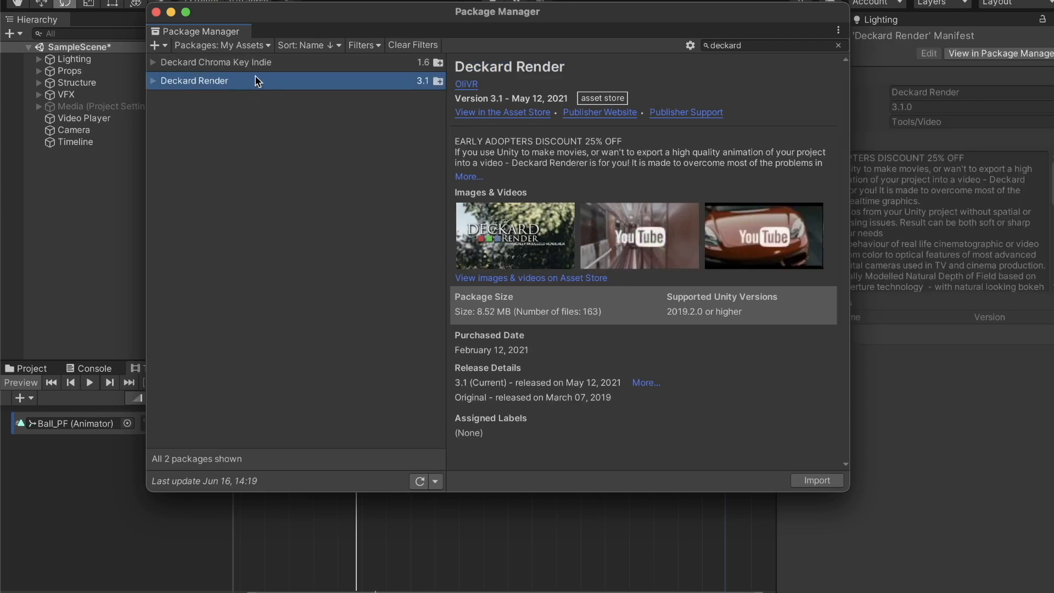
pyautogui.click(259, 64)
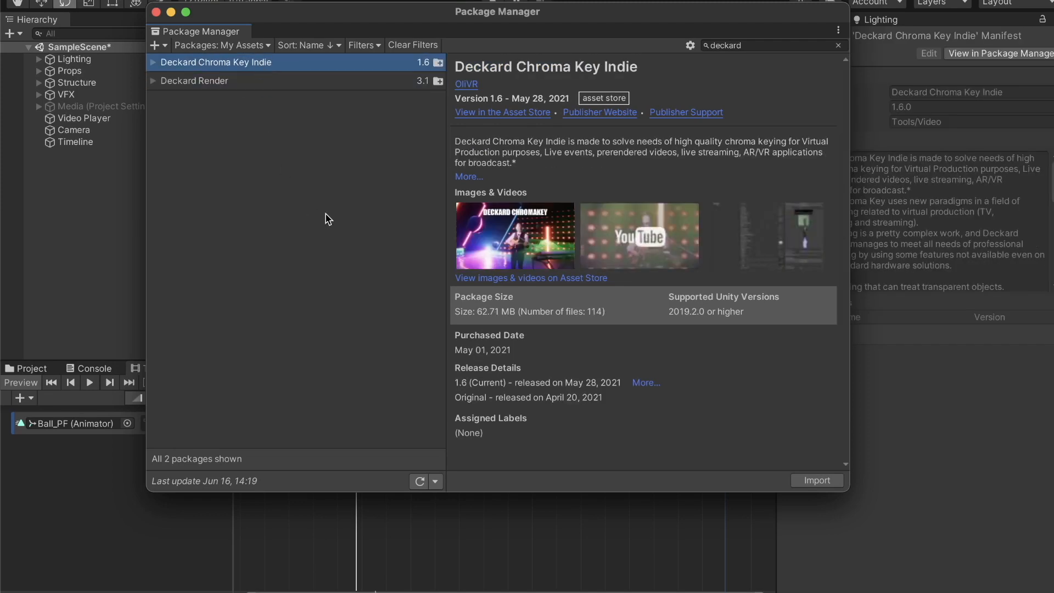
pyautogui.click(223, 84)
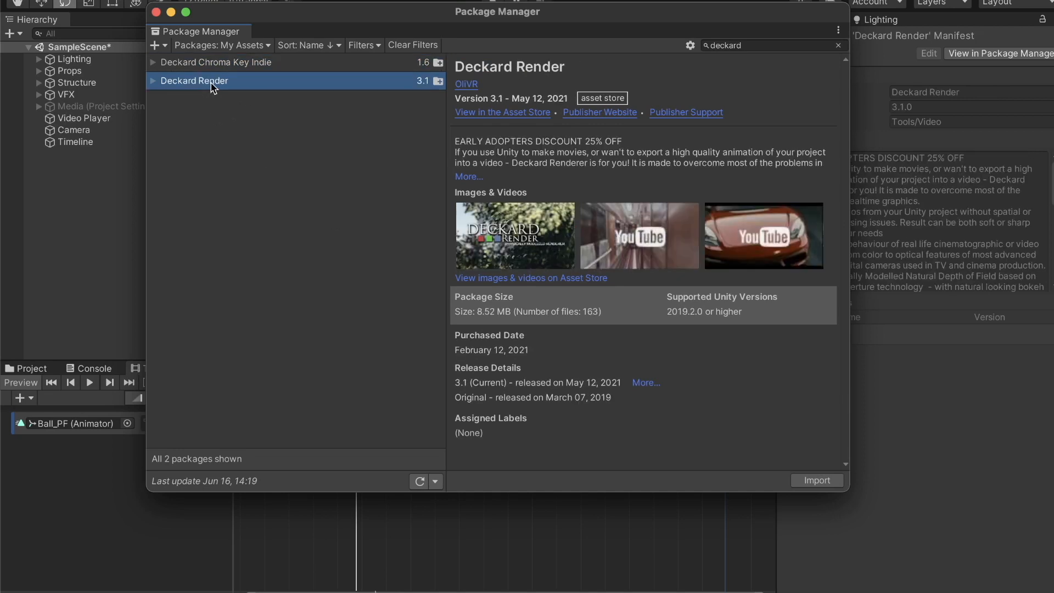
pyautogui.click(266, 69)
# Add a Deckard Chromakey HDRP object to SampleScene and select it in the hierarchy.
pyautogui.hotkey('ctrl', 'Up')
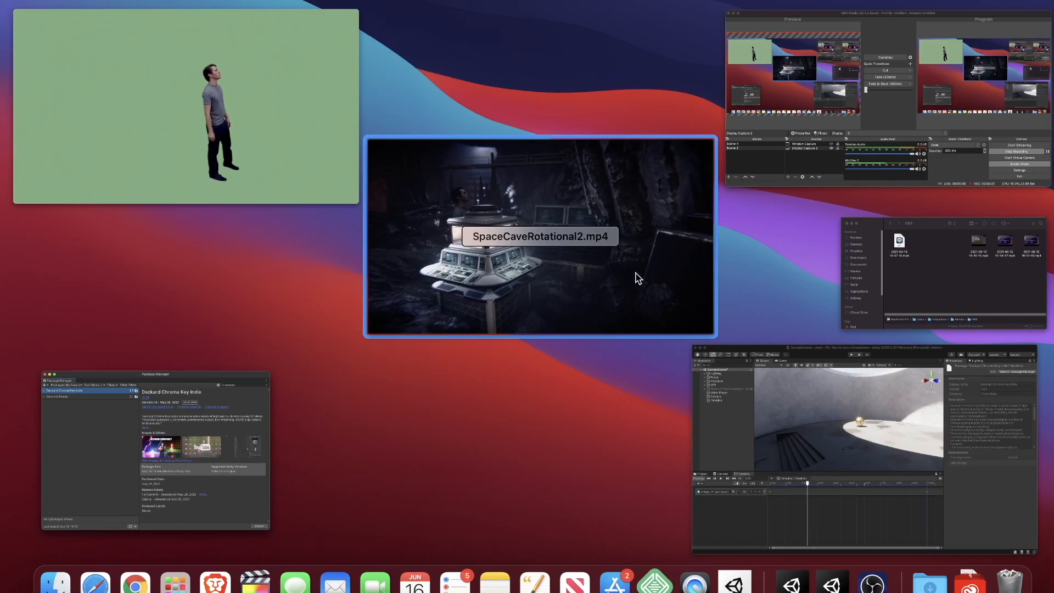
pyautogui.click(813, 436)
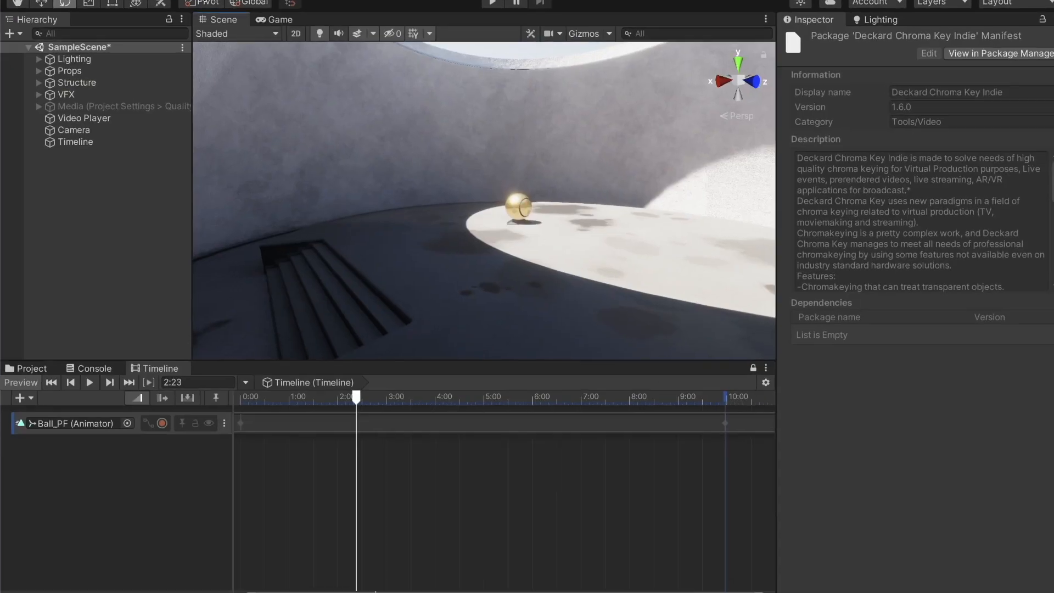
pyautogui.click(211, 1)
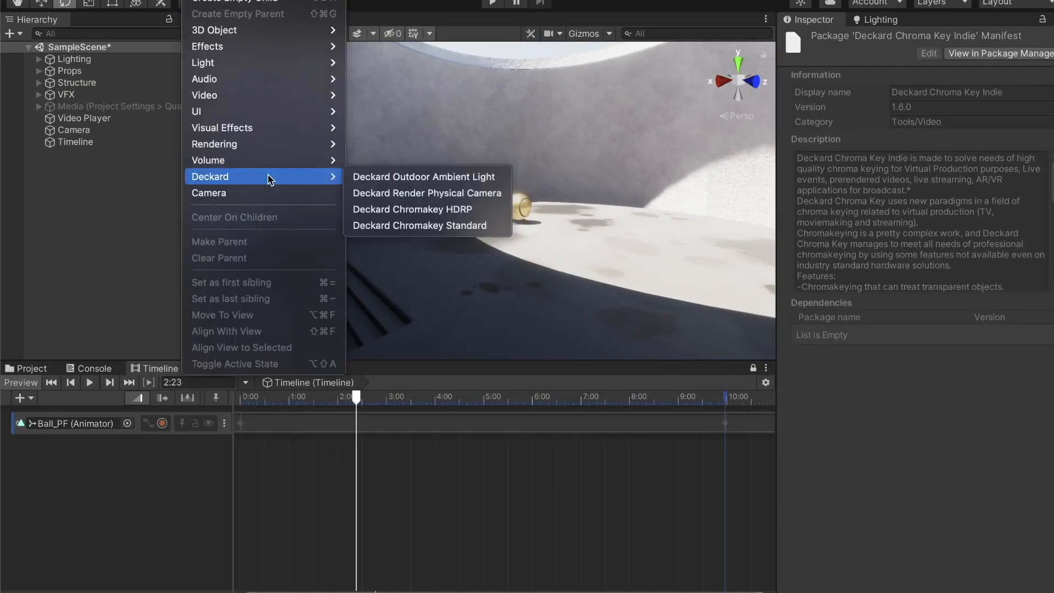
pyautogui.click(416, 211)
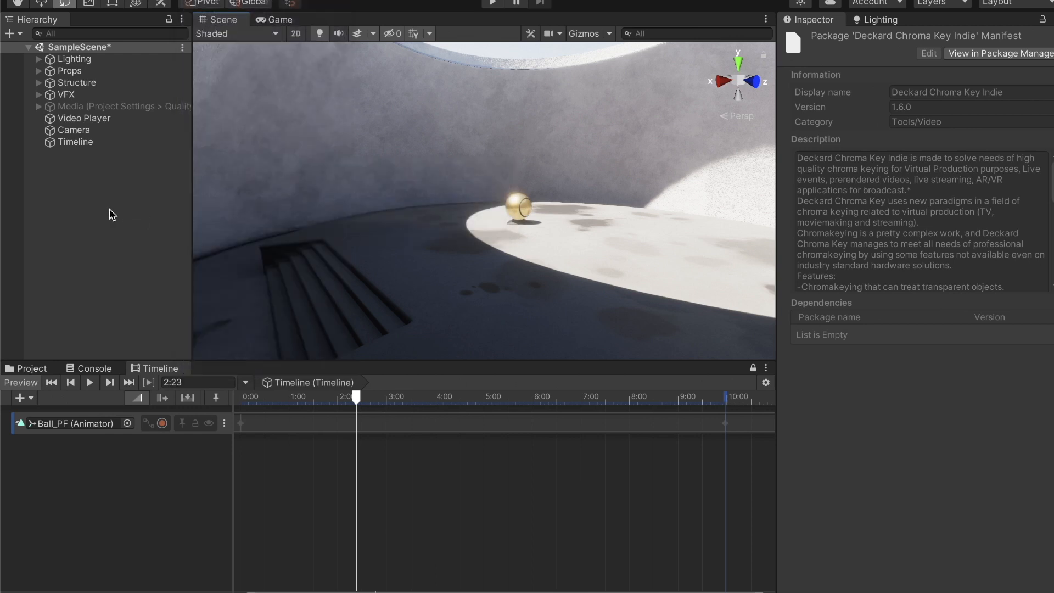
pyautogui.click(51, 72)
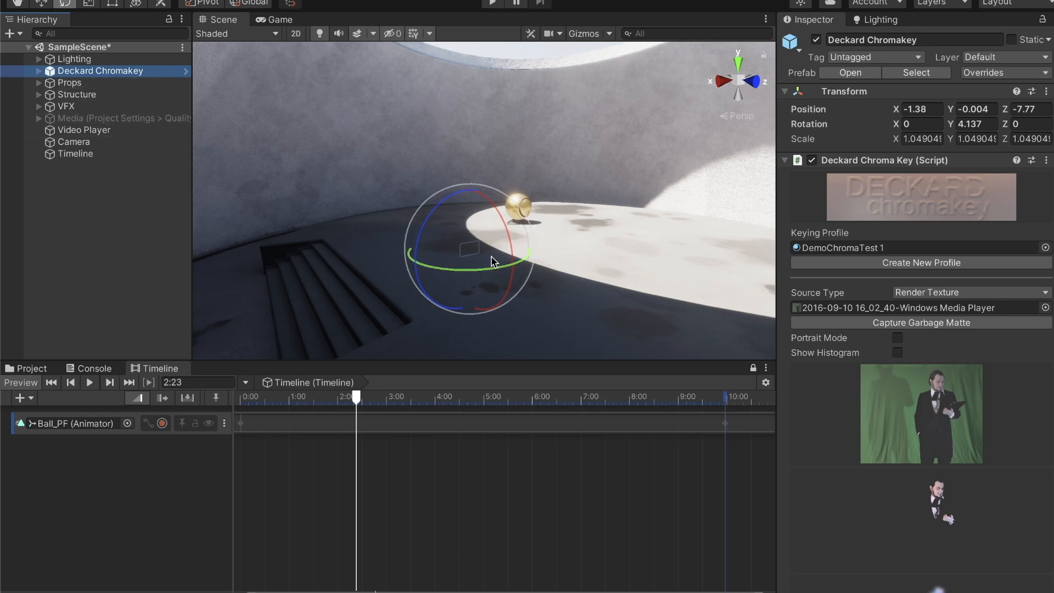
# Move the Deckard Chromakey object near the golden ball, to about X 7.55, Y 5.12, Z 6.78.
pyautogui.press('w')
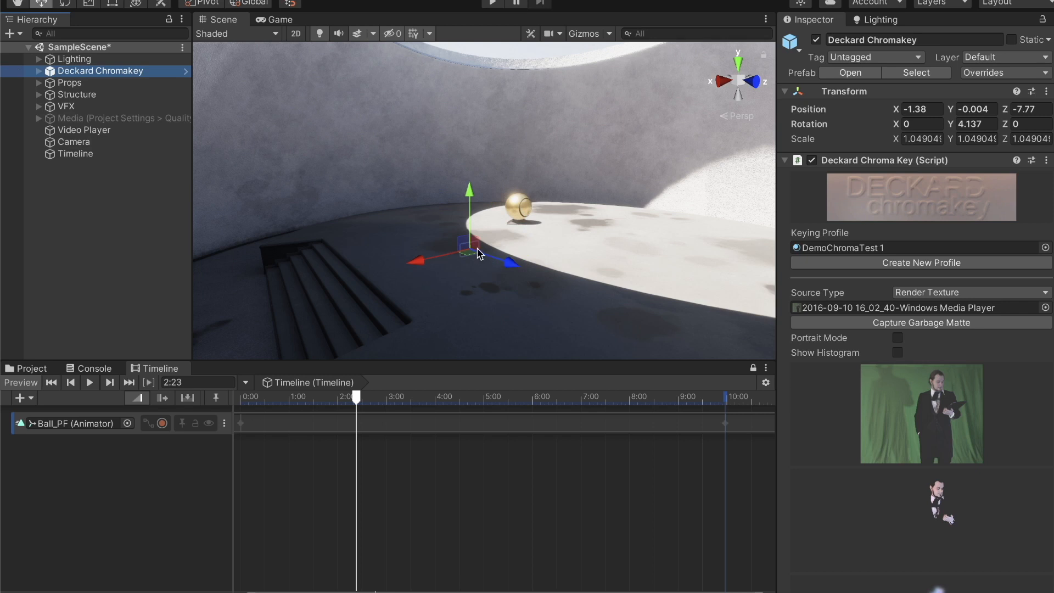
pyautogui.moveTo(469, 198); pyautogui.dragTo(471, 107)
pyautogui.moveTo(508, 160); pyautogui.dragTo(689, 205)
pyautogui.moveTo(601, 148); pyautogui.dragTo(419, 153)
pyautogui.moveTo(460, 83); pyautogui.dragTo(462, 160)
pyautogui.moveTo(506, 223); pyautogui.dragTo(637, 277)
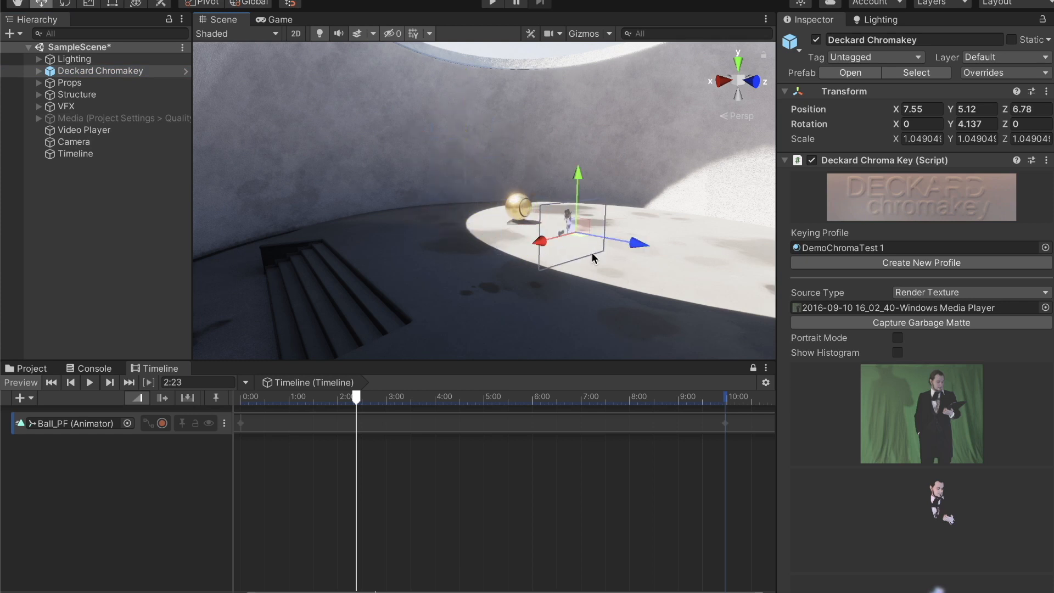
# Rotate the Deckard Chromakey object around its Y axis to about 50.9 degrees.
pyautogui.moveTo(643, 253); pyautogui.dragTo(605, 257, button='right')
pyautogui.moveTo(669, 260); pyautogui.dragTo(636, 259, button='middle')
pyautogui.moveTo(625, 299); pyautogui.dragTo(689, 549, button='right')
pyautogui.moveTo(671, 318); pyautogui.dragTo(620, 310, button='middle')
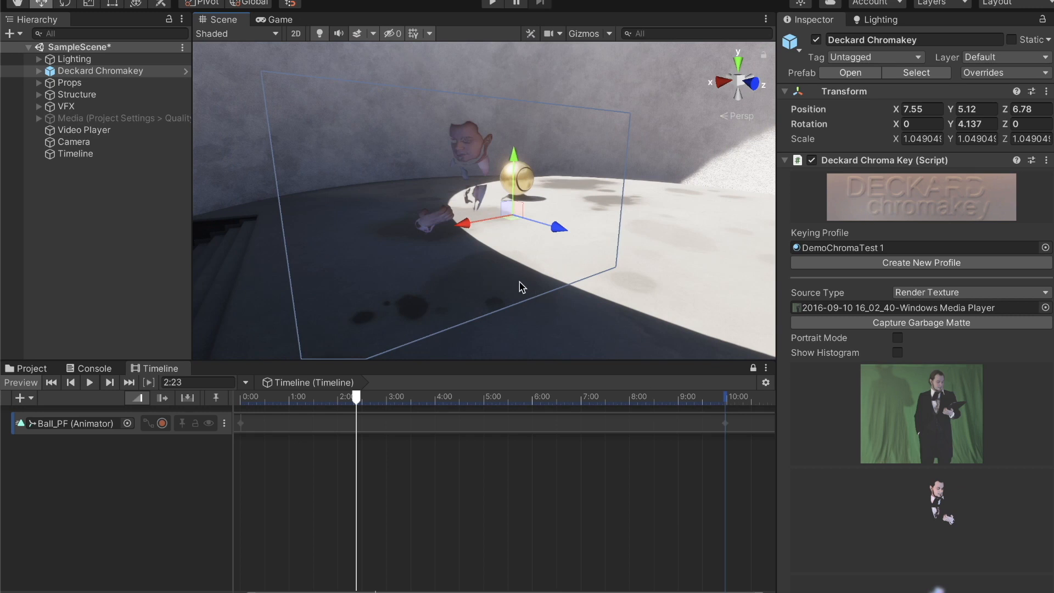
pyautogui.moveTo(520, 281); pyautogui.dragTo(544, 282, button='right')
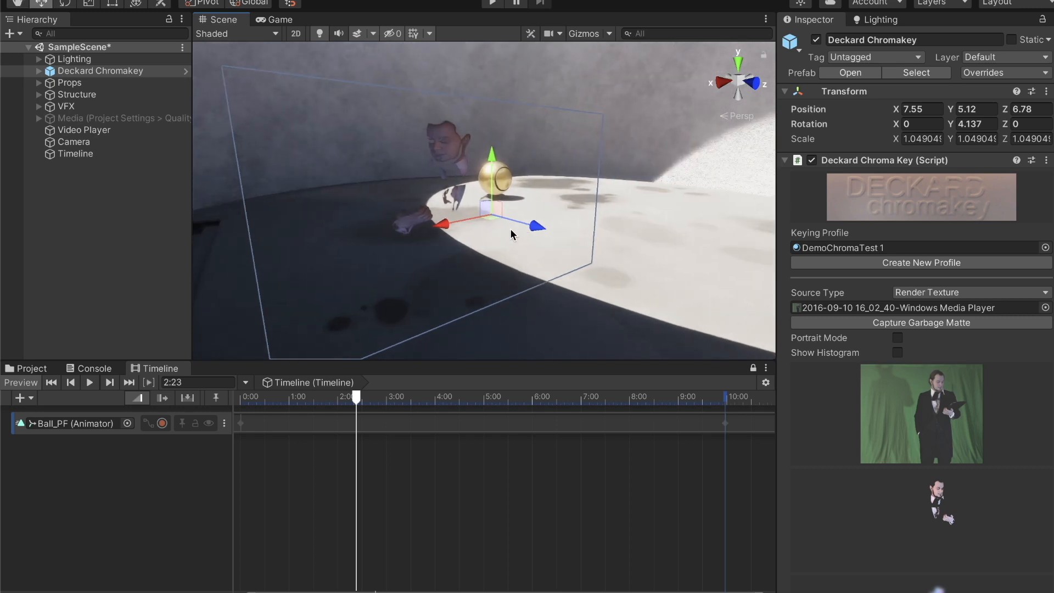
pyautogui.press('e')
pyautogui.moveTo(503, 229); pyautogui.dragTo(407, 229)
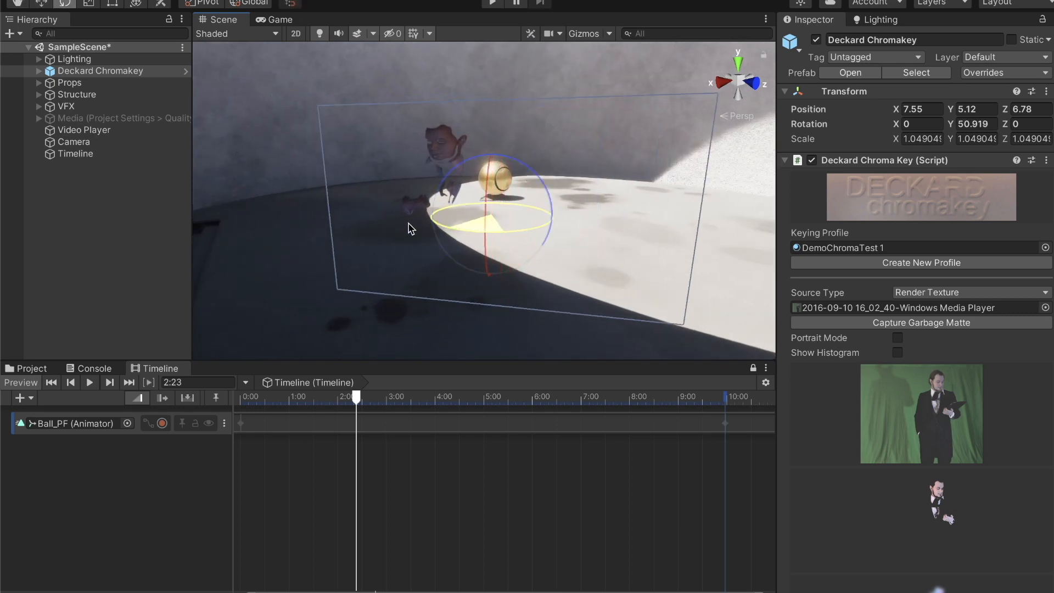
# Move the Deckard Chromakey object away from the golden ball onto the sunlit floor, to about X 6.23, Y 4.68, Z 6.78.
pyautogui.press('w')
pyautogui.moveTo(493, 214); pyautogui.dragTo(646, 256)
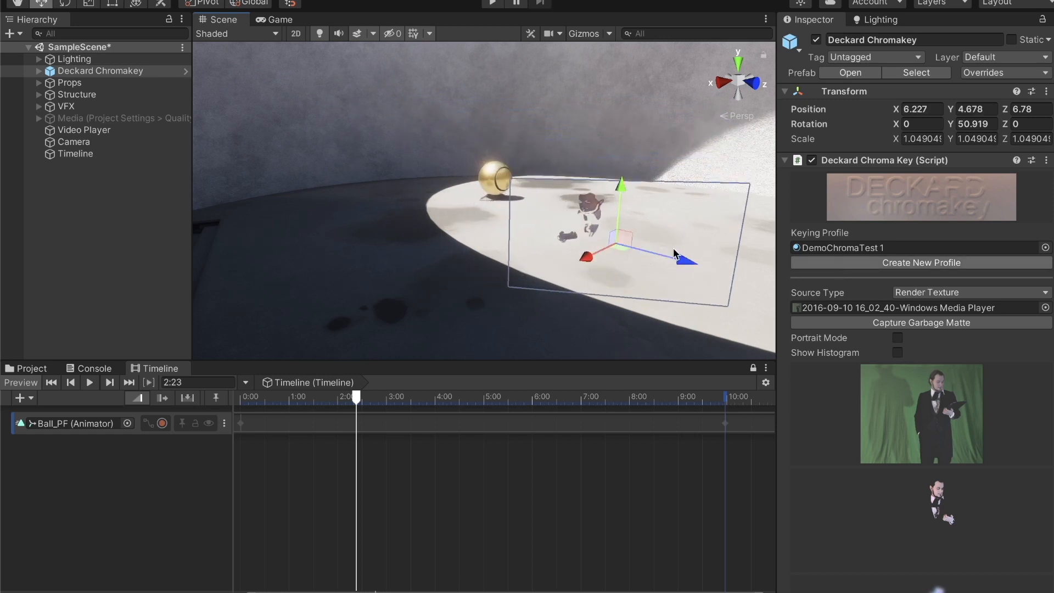
# Create a new keying profile for the Deckard Chromakey object and locate its asset in the project's Profiles folder.
pyautogui.click(53, 75)
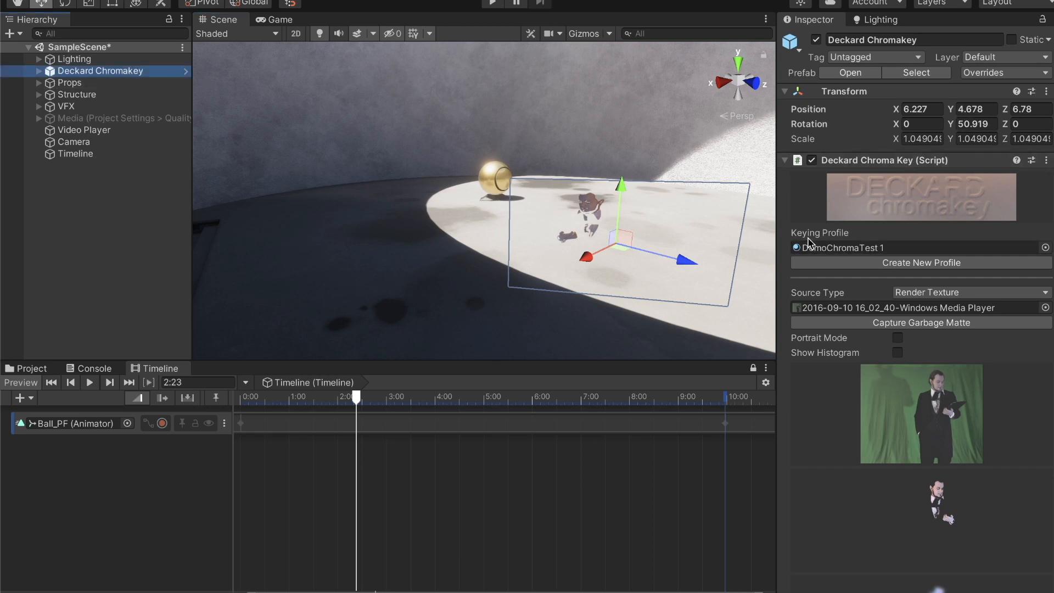
pyautogui.click(904, 263)
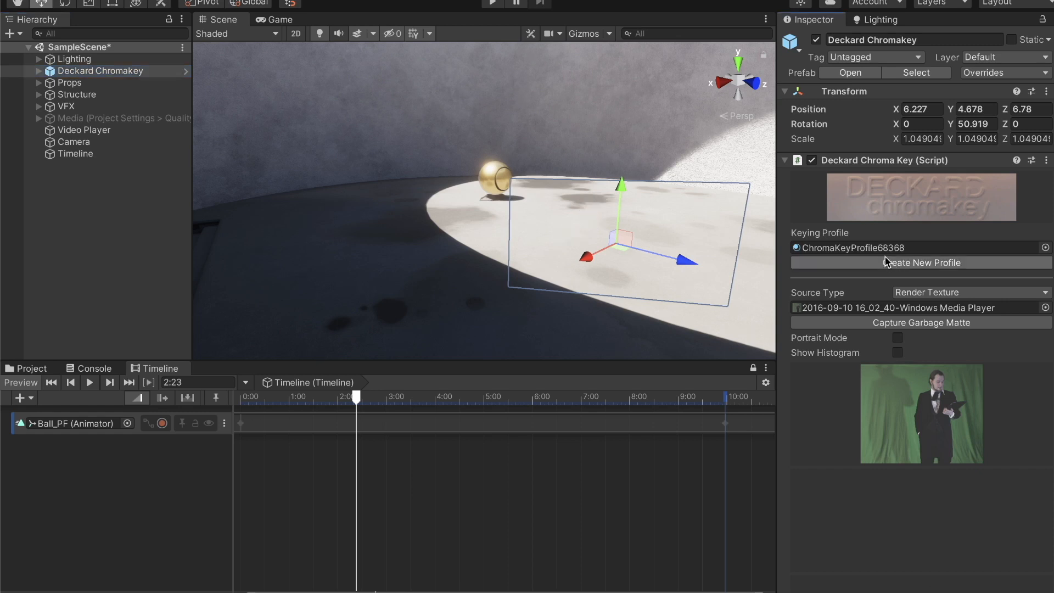
pyautogui.click(33, 368)
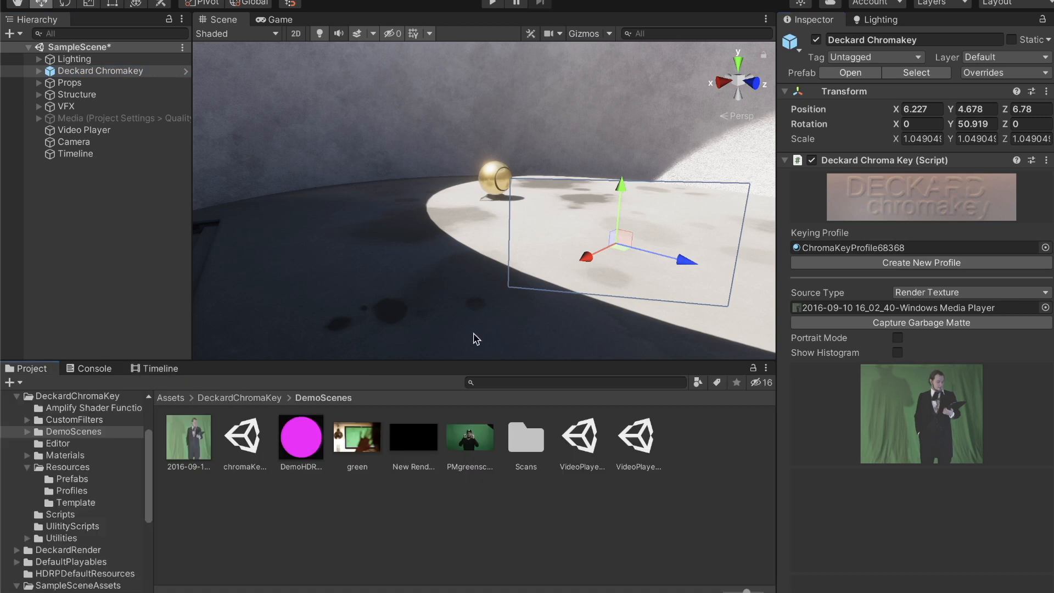
pyautogui.click(866, 250)
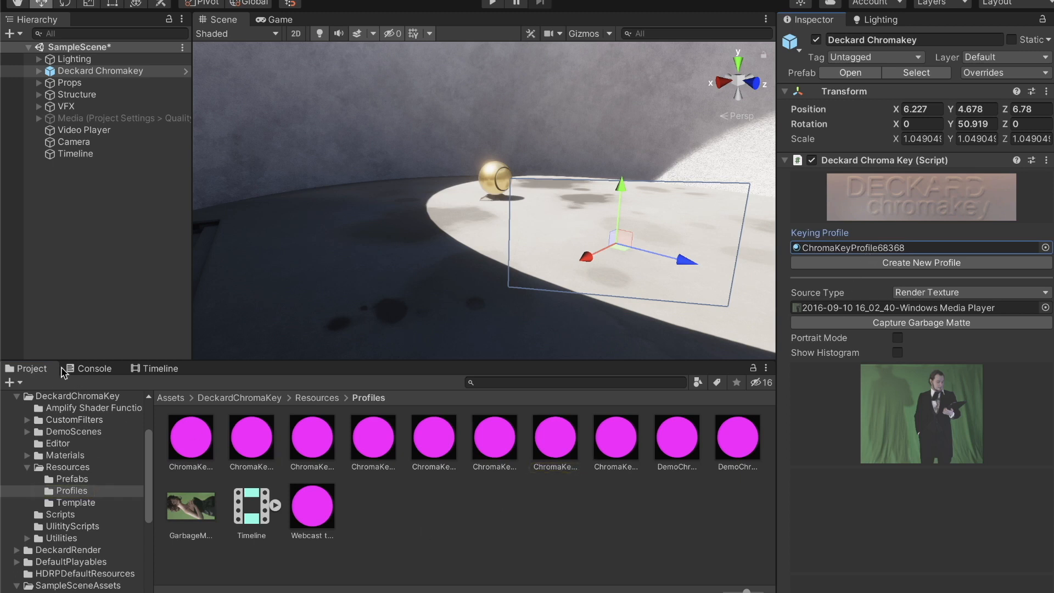
pyautogui.click(885, 250)
pyautogui.click(159, 369)
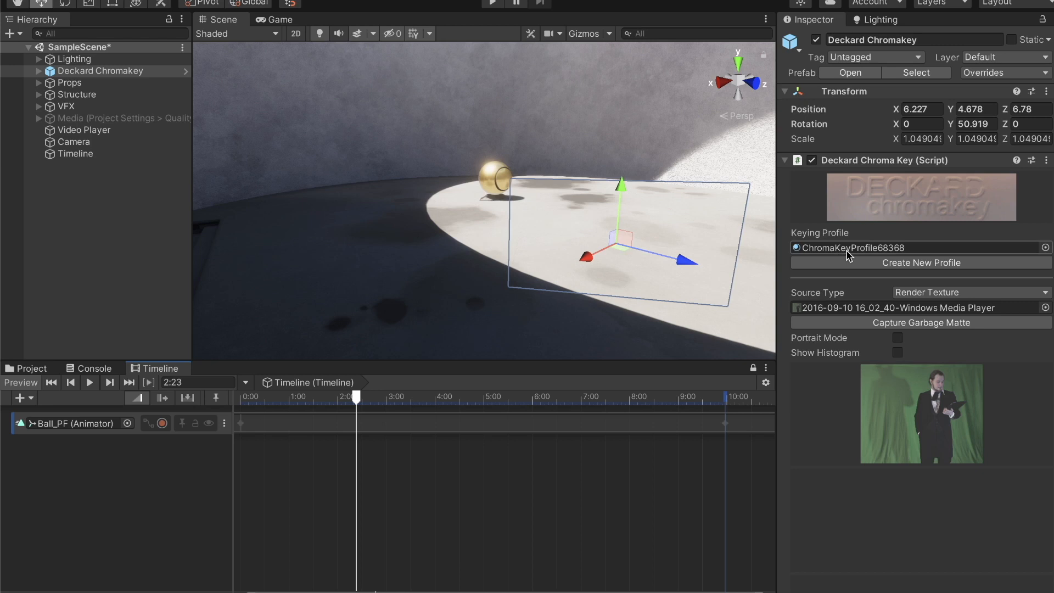
# Delete the existing Video Player object from SampleScene.
pyautogui.click(946, 297)
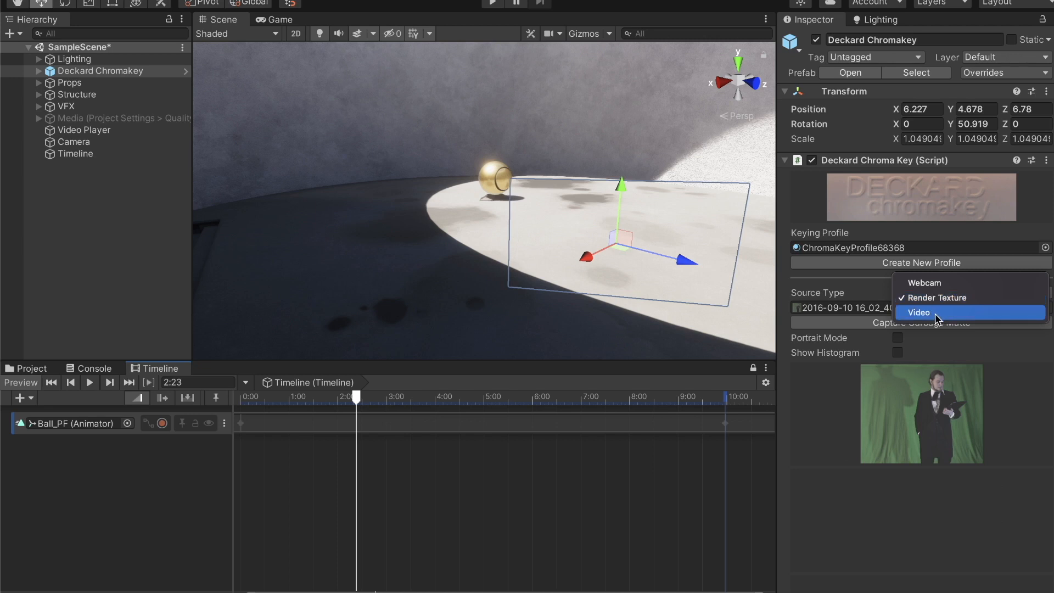
pyautogui.click(54, 134)
pyautogui.press('Delete')
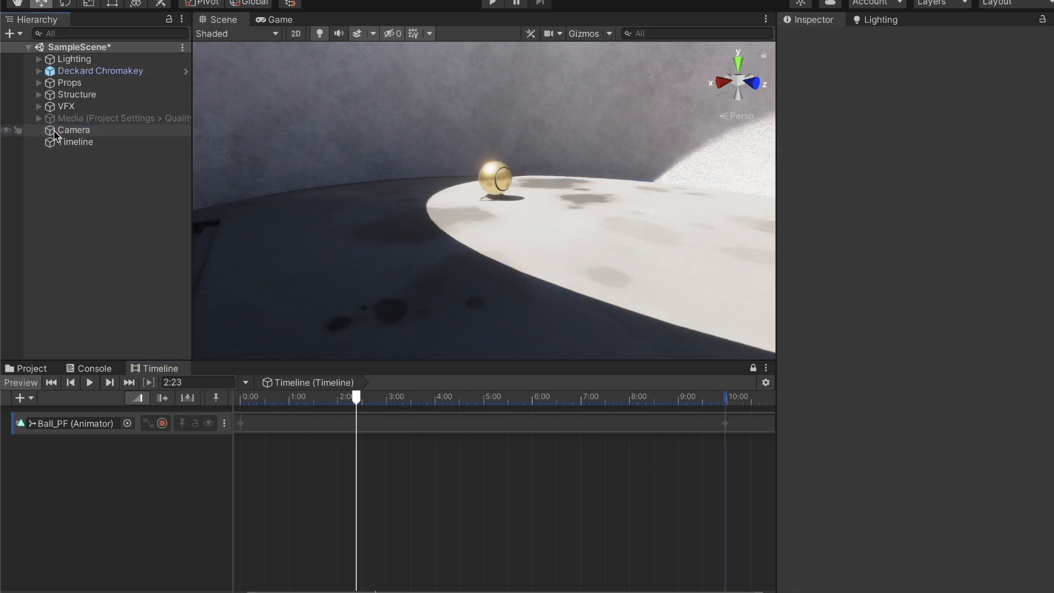
# Set the Deckard Chromakey object's Source Type to Video.
pyautogui.click(77, 72)
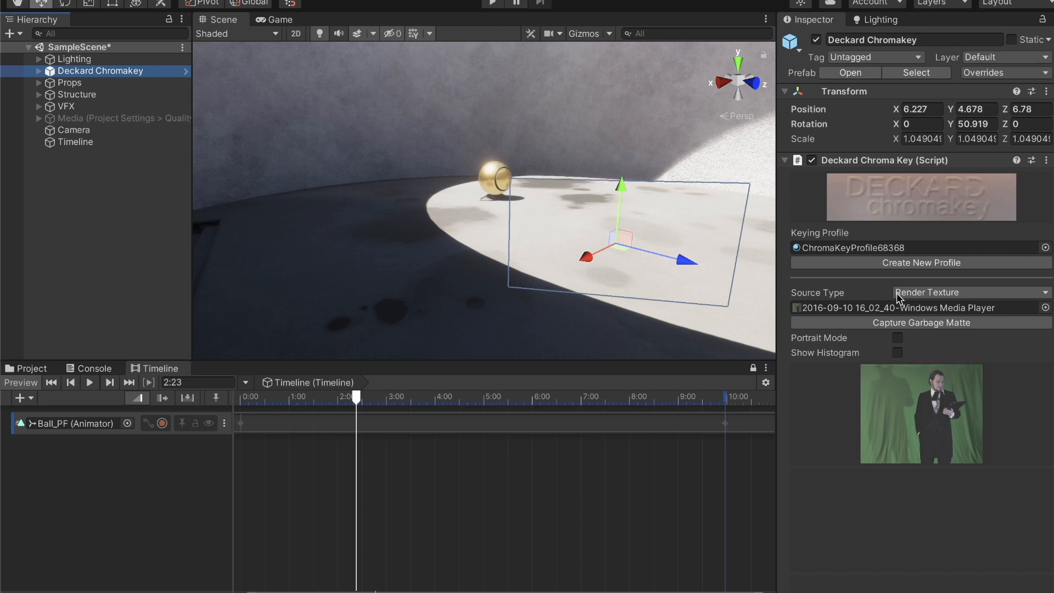
pyautogui.click(916, 295)
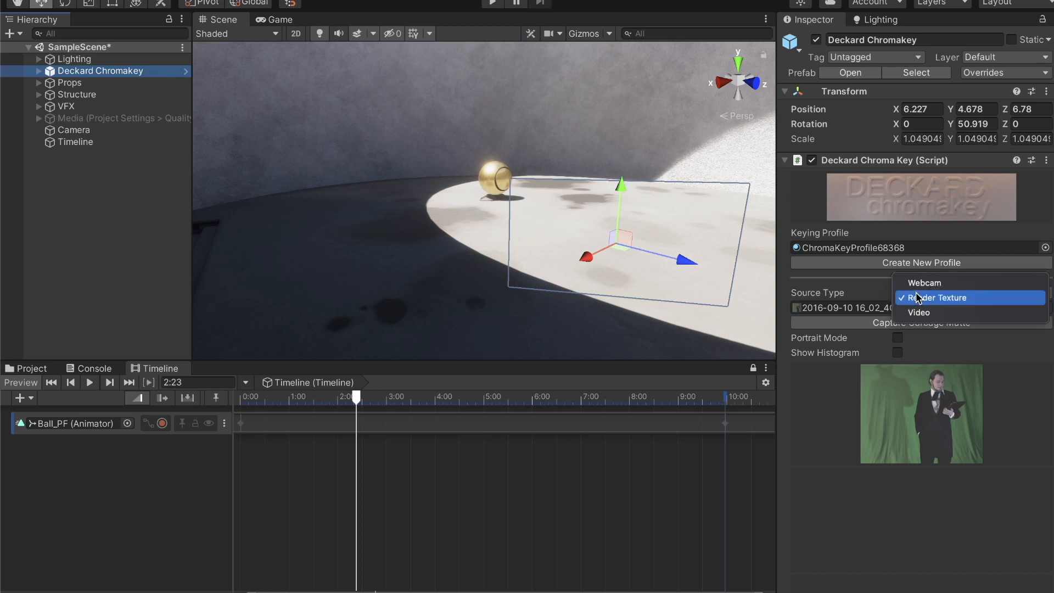
pyautogui.click(942, 315)
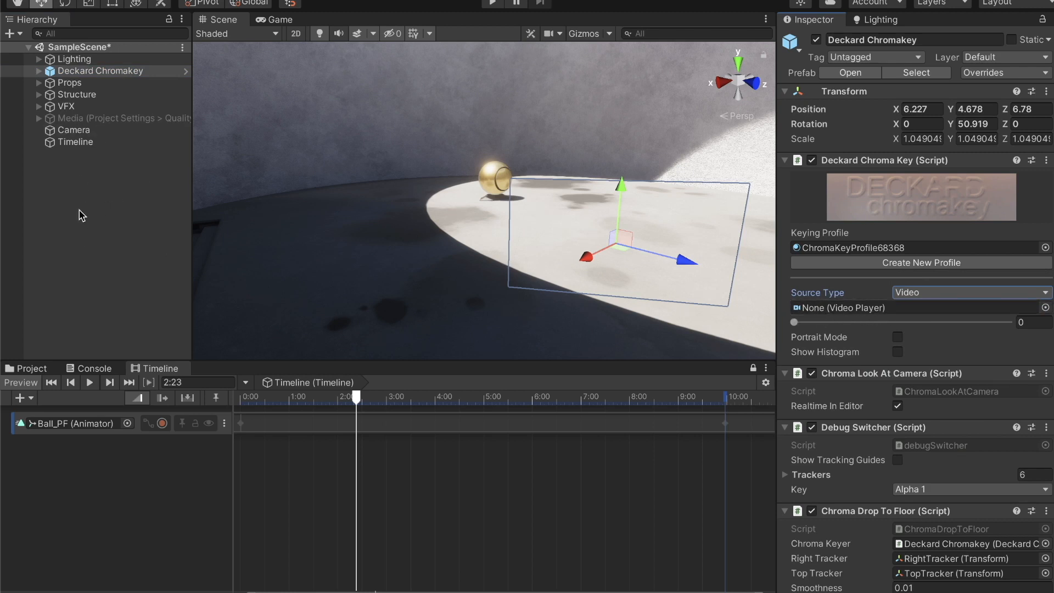
# Add a new Video Player object to SampleScene, keeping its default name.
pyautogui.rightClick(70, 180)
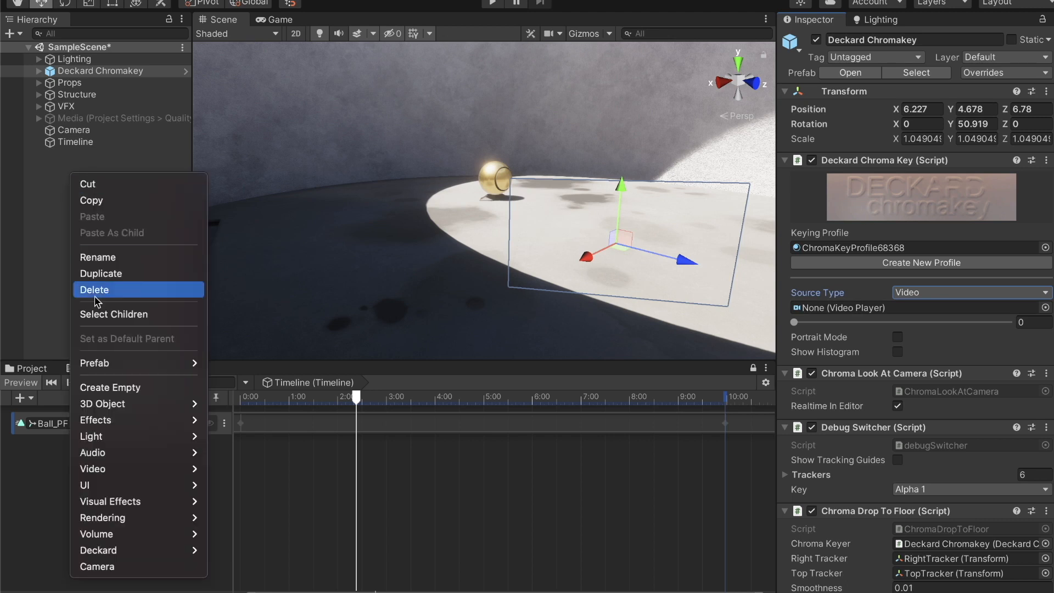
pyautogui.moveTo(118, 436)
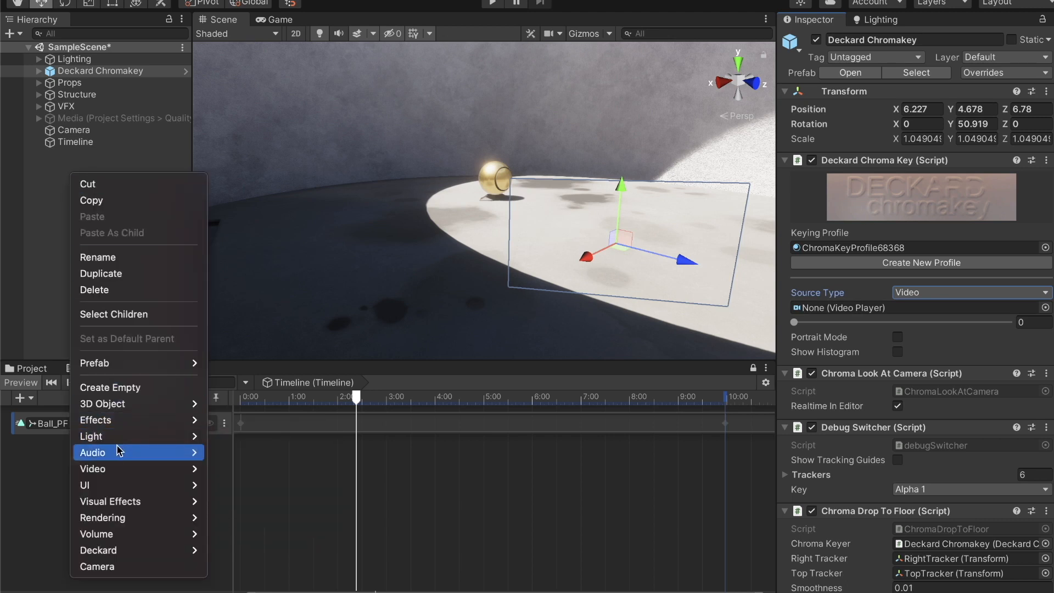
pyautogui.moveTo(118, 470)
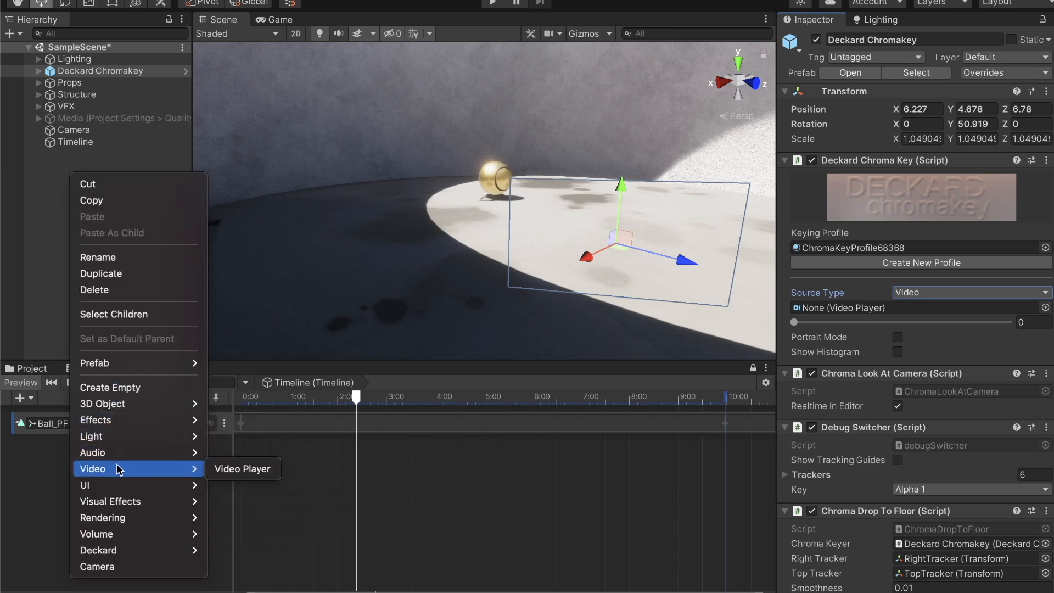
pyautogui.click(239, 468)
pyautogui.press('Return')
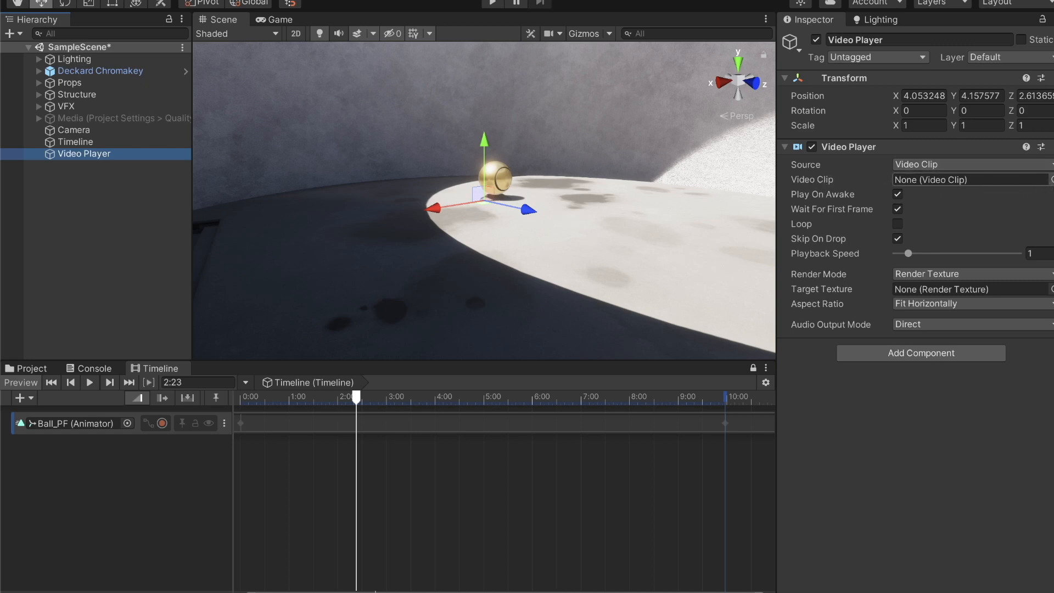
# Assign the PMgreenscreen clip as the new Video Player's video clip.
pyautogui.click(1051, 179)
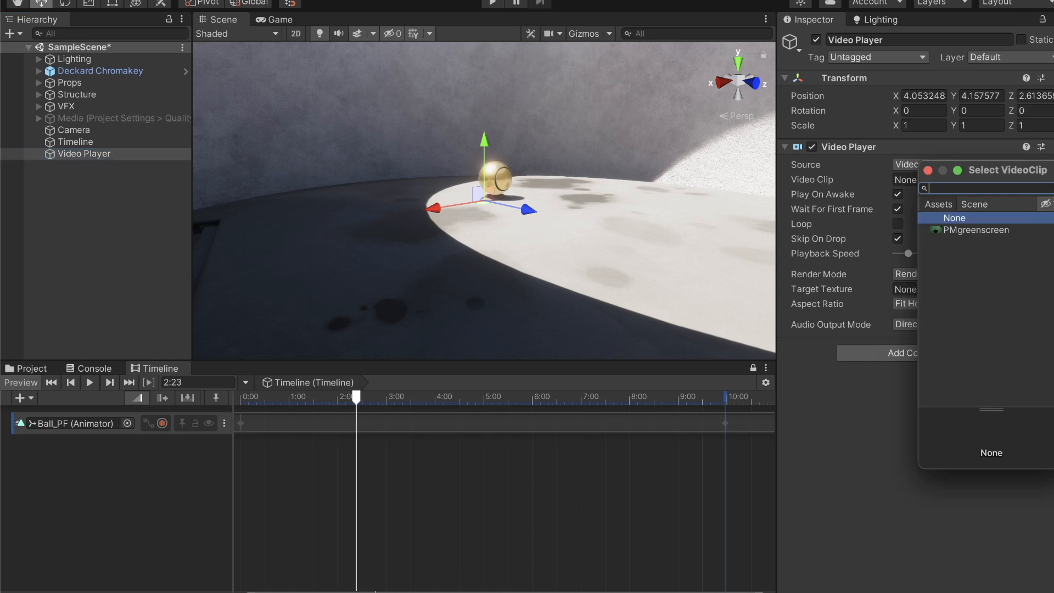
pyautogui.click(983, 231)
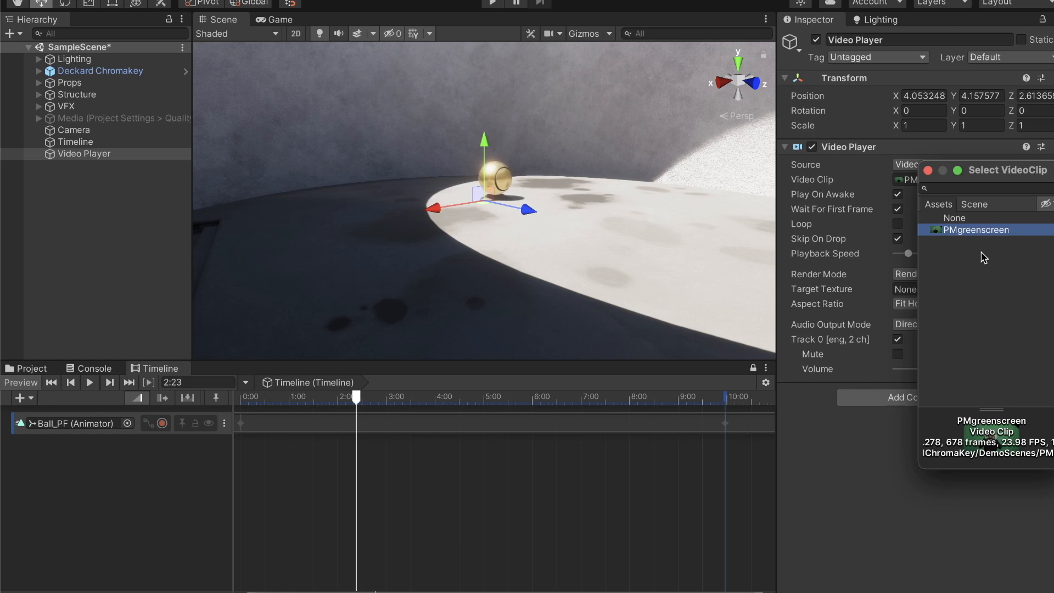
pyautogui.press('Return')
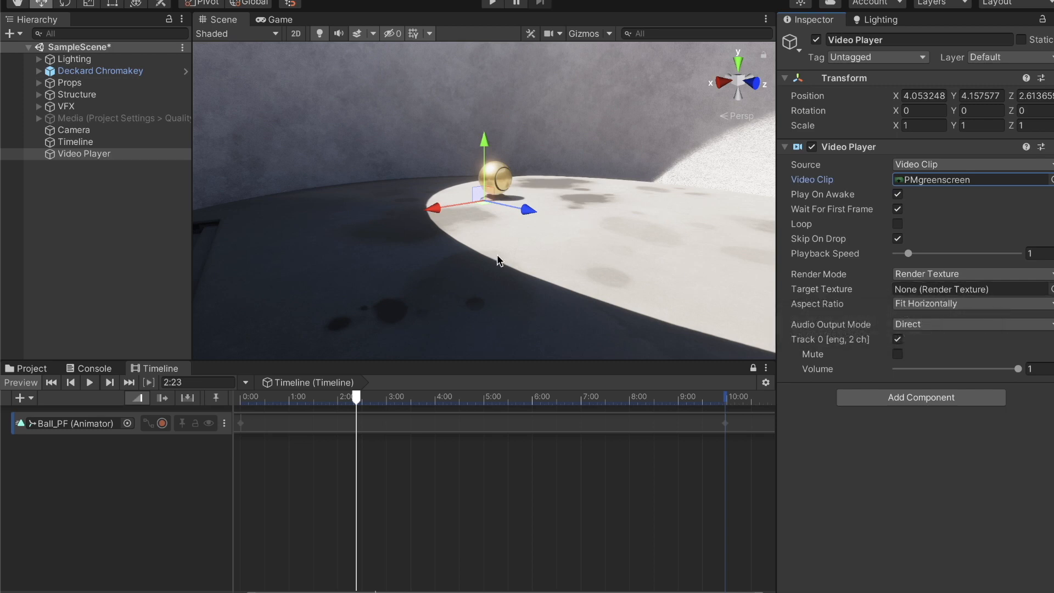
# Create a folder named Deckard Testing directly under the project's Assets folder and open it.
pyautogui.click(39, 371)
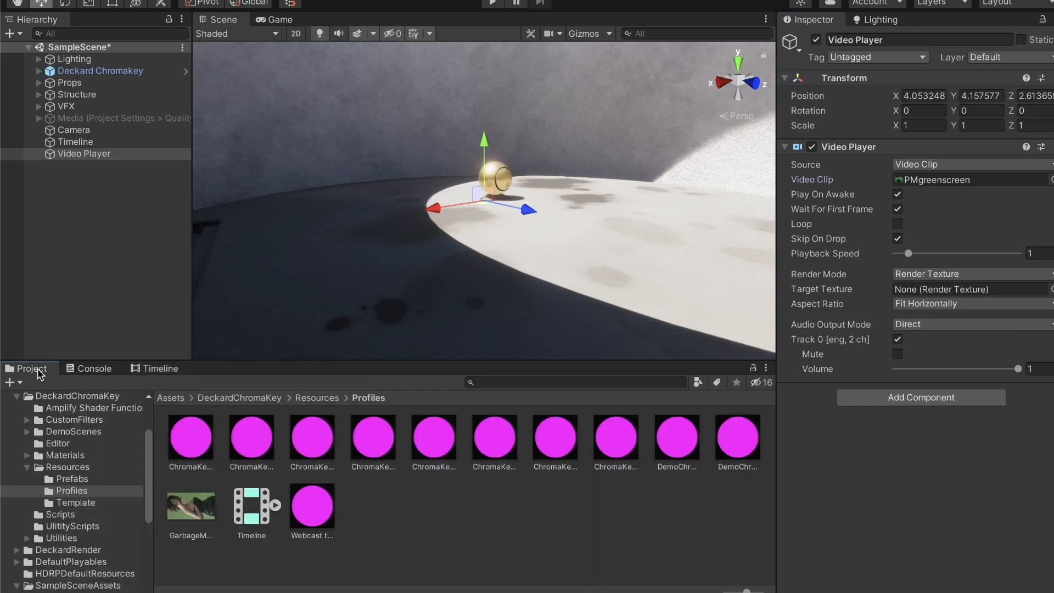
pyautogui.click(69, 397)
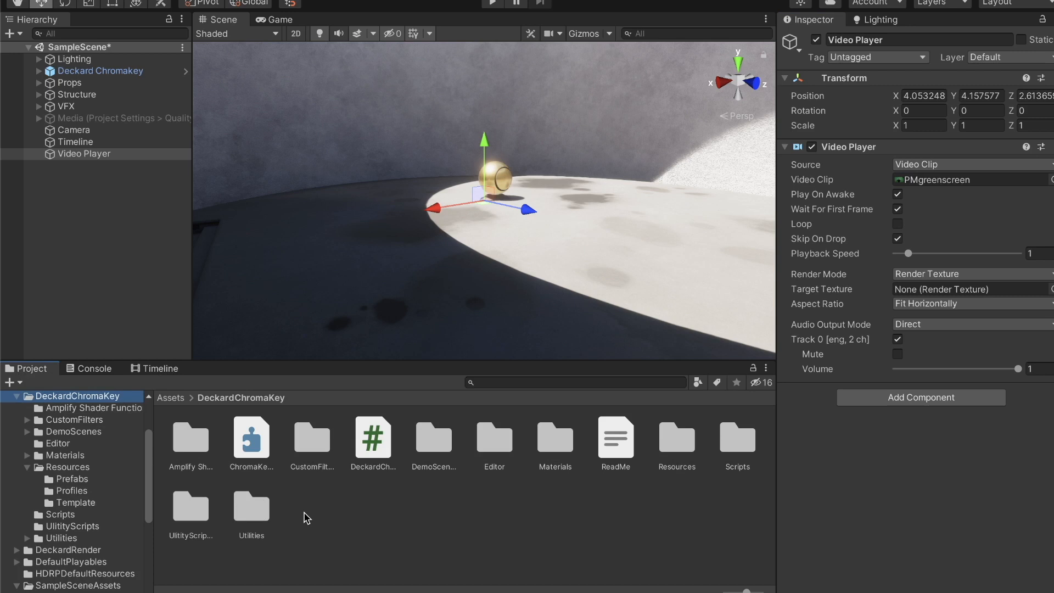
pyautogui.scroll(3, 106, 476)
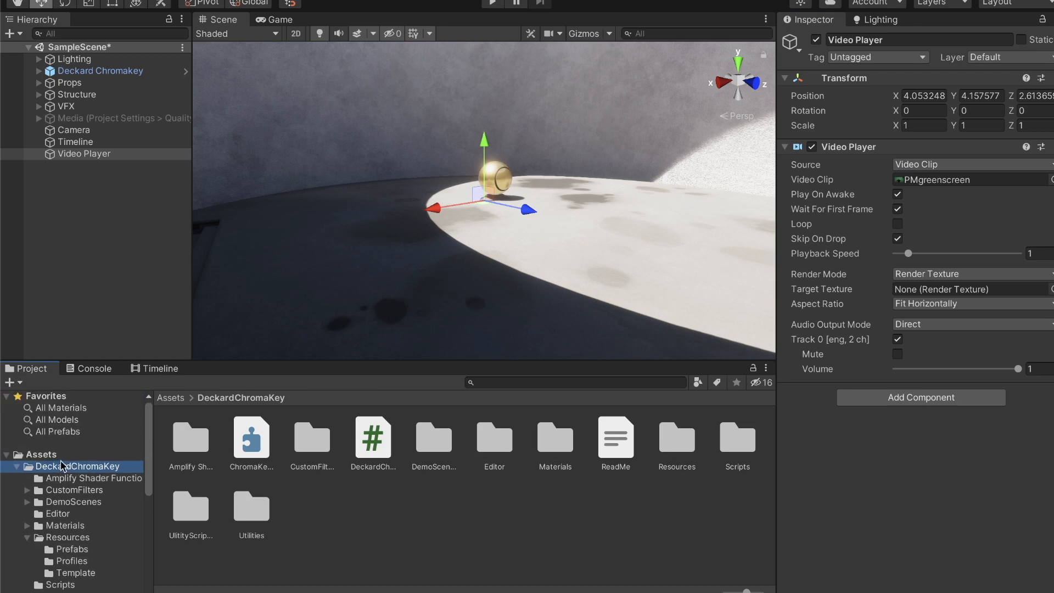
pyautogui.click(42, 455)
pyautogui.rightClick(309, 512)
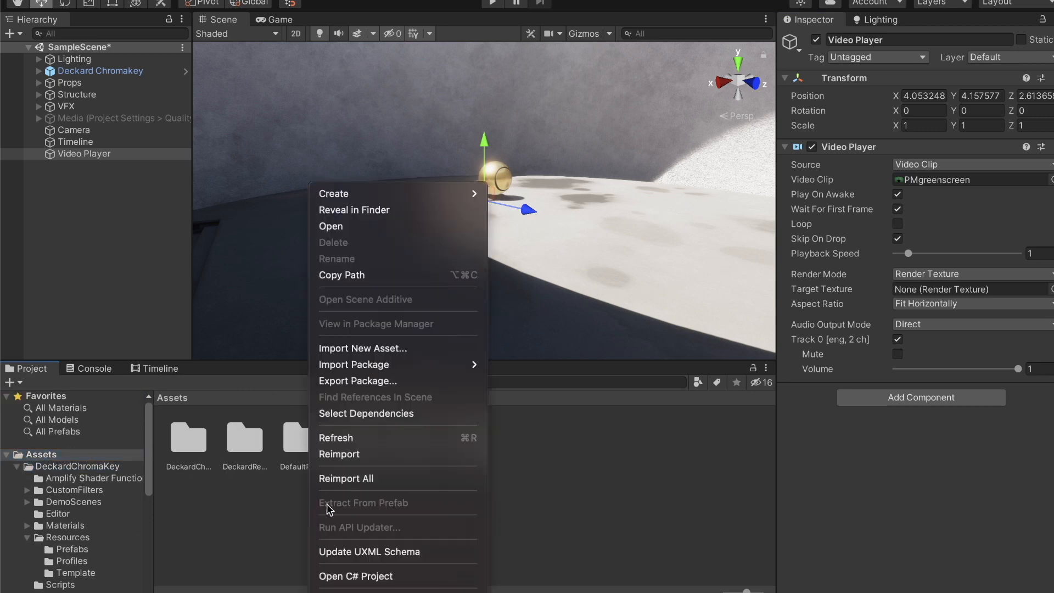
pyautogui.moveTo(385, 193)
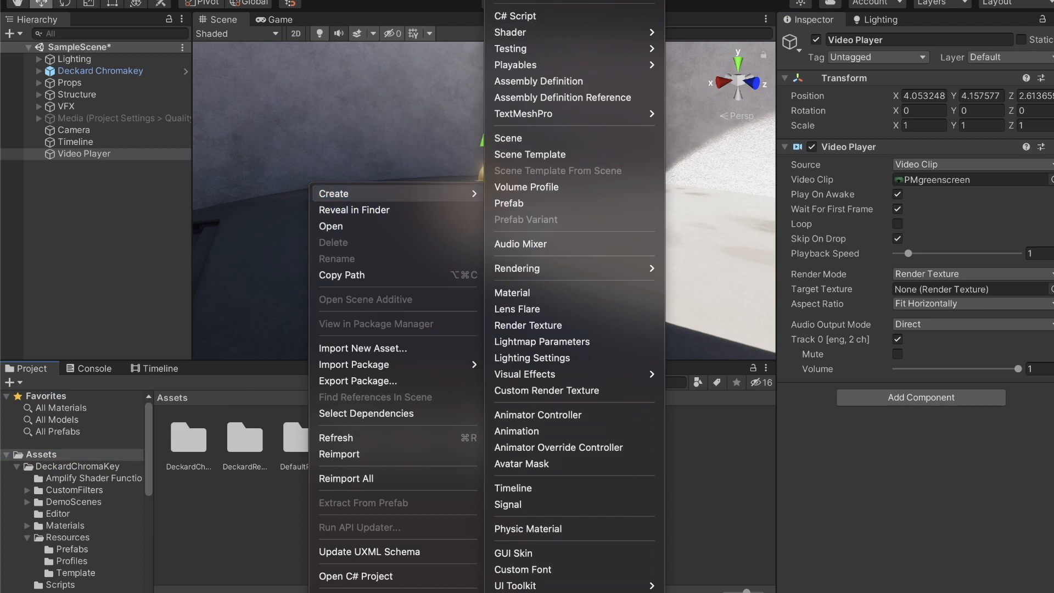
pyautogui.click(573, 1)
pyautogui.write('Deckard Testing')
pyautogui.press('Return')
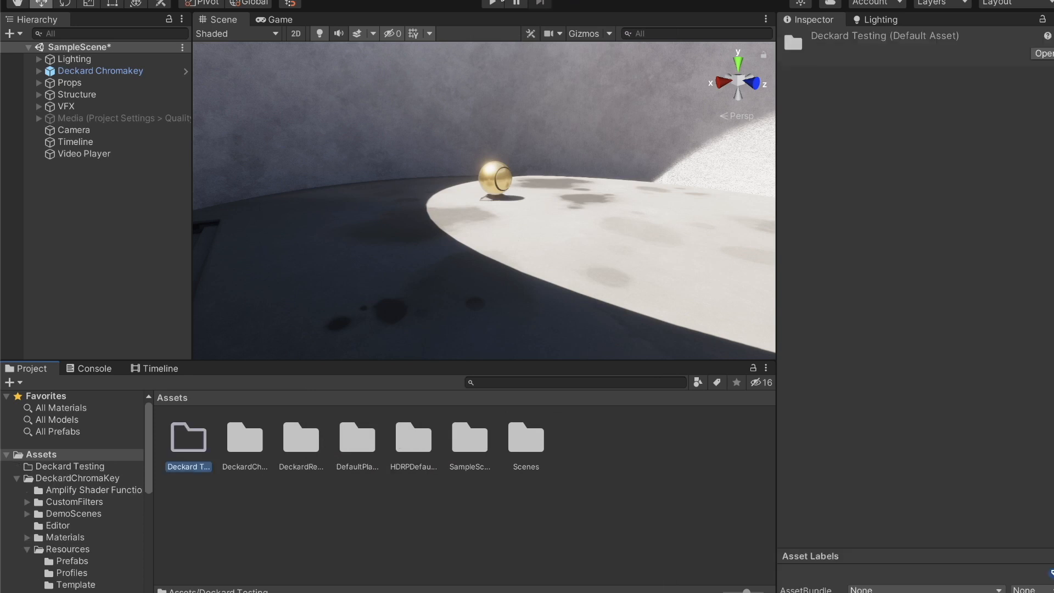
pyautogui.doubleClick(186, 442)
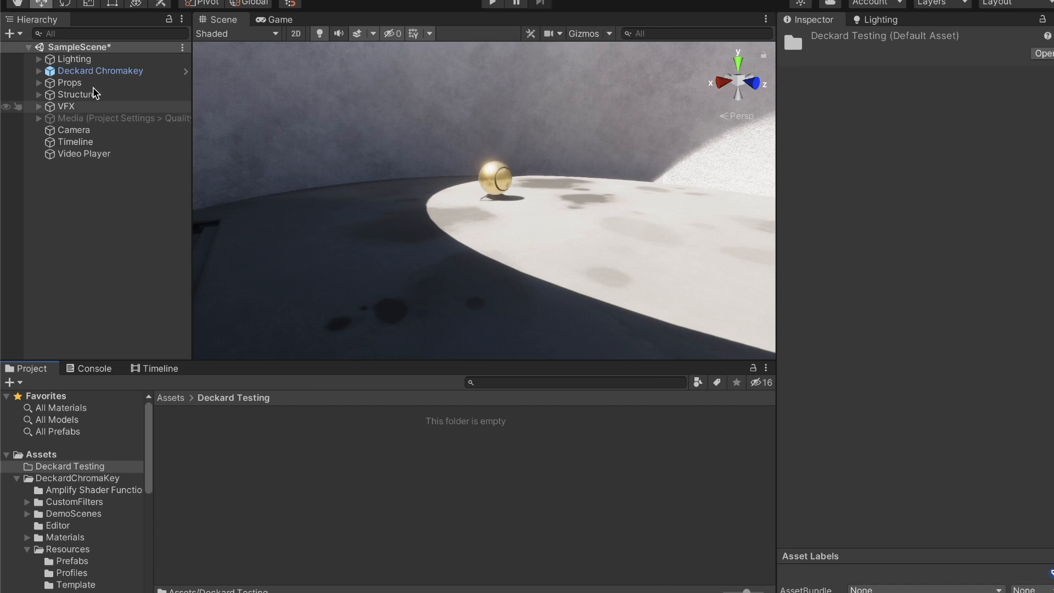
# Create a render texture in the Deckard Testing folder, keeping its default name.
pyautogui.rightClick(215, 446)
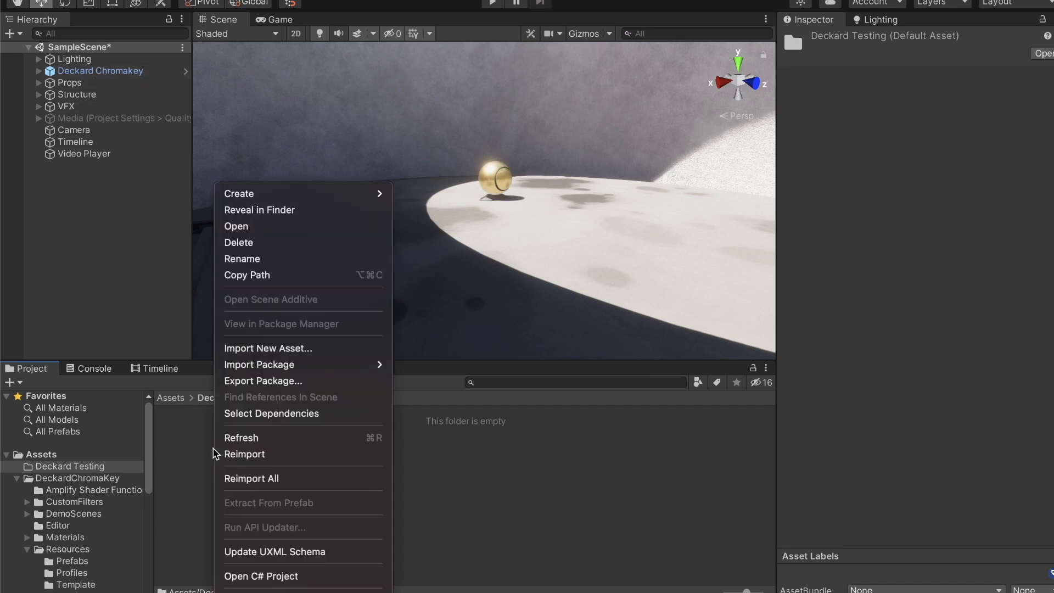
pyautogui.click(179, 437)
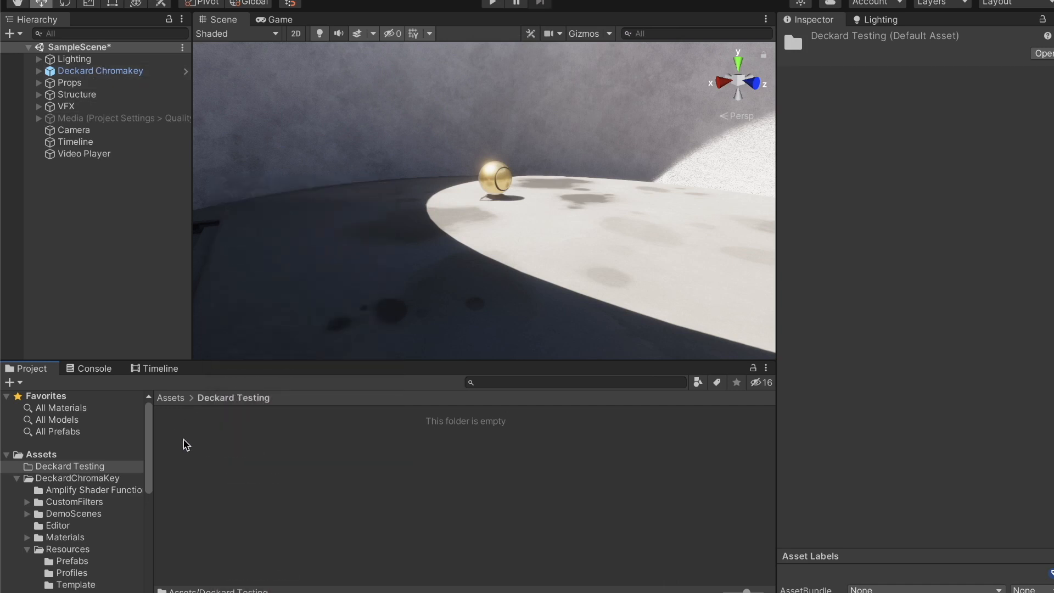
pyautogui.rightClick(205, 446)
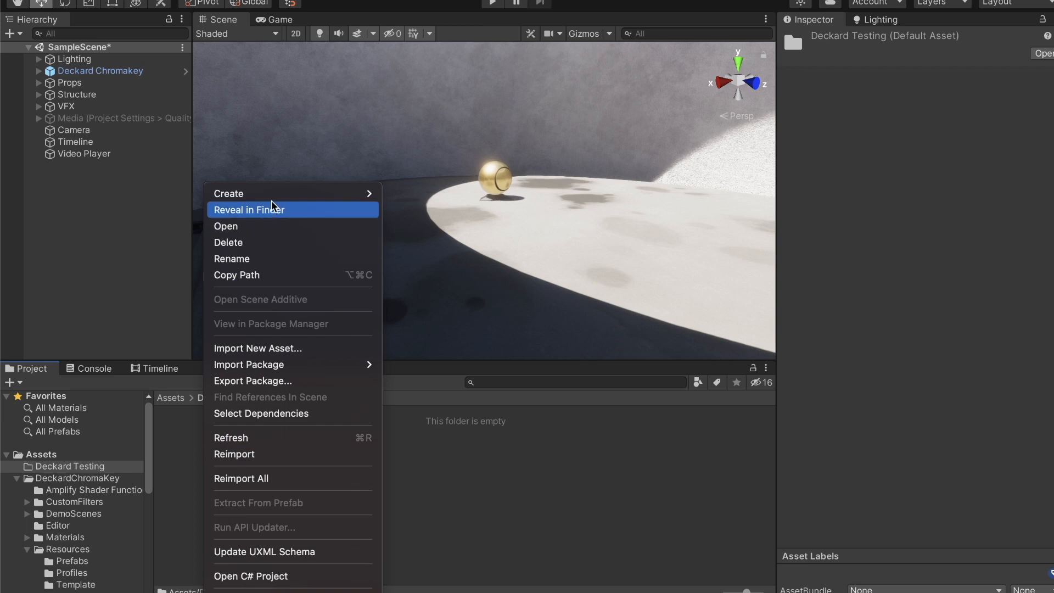
pyautogui.moveTo(271, 195)
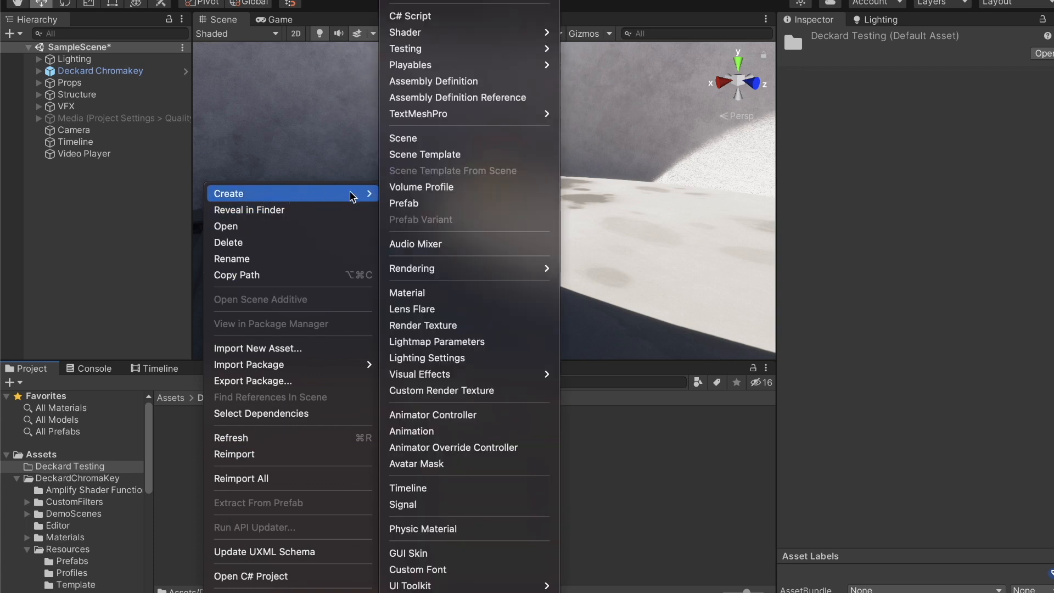
pyautogui.click(426, 326)
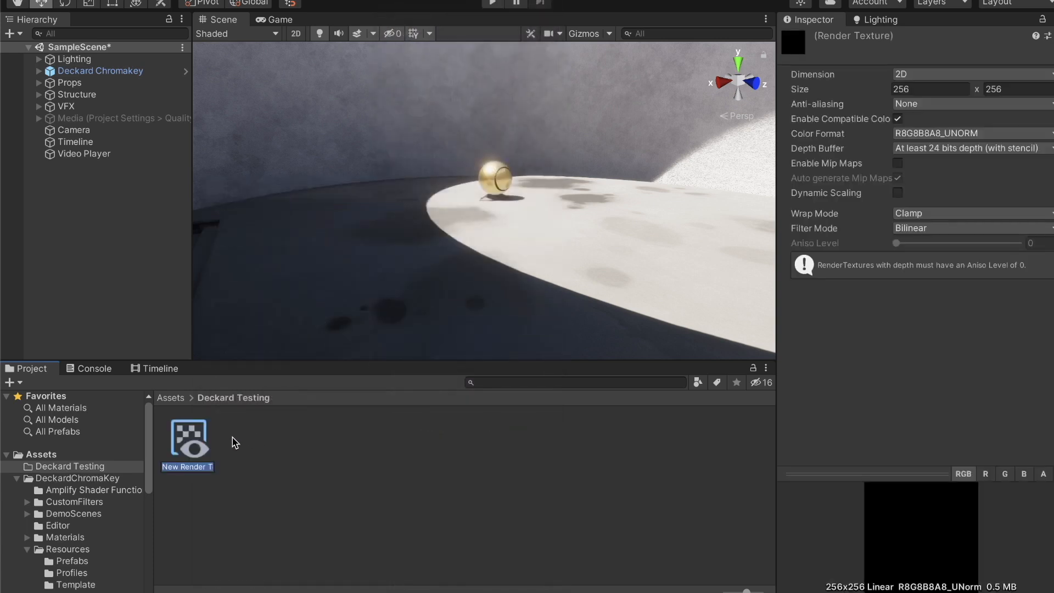
pyautogui.press('Return')
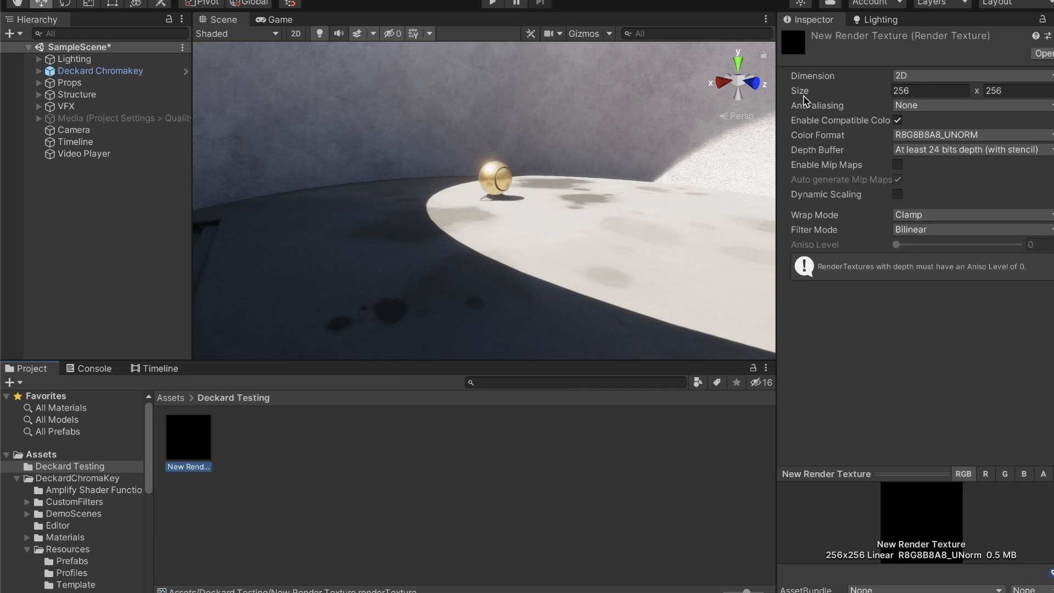
# Set the new render texture's size to 1920 x 1080.
pyautogui.click(927, 92)
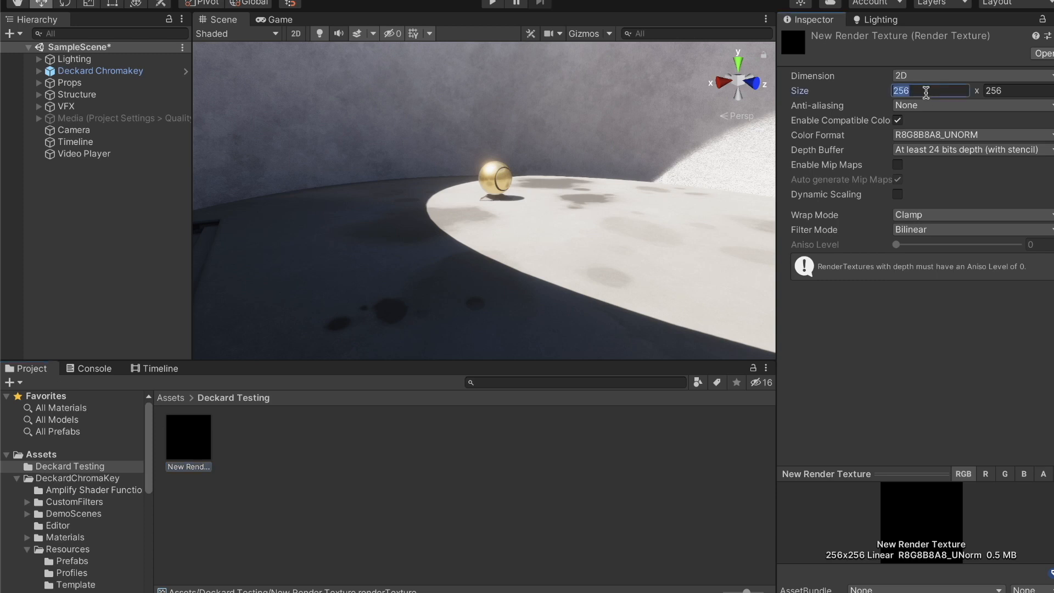
pyautogui.write('1920')
pyautogui.press('Tab')
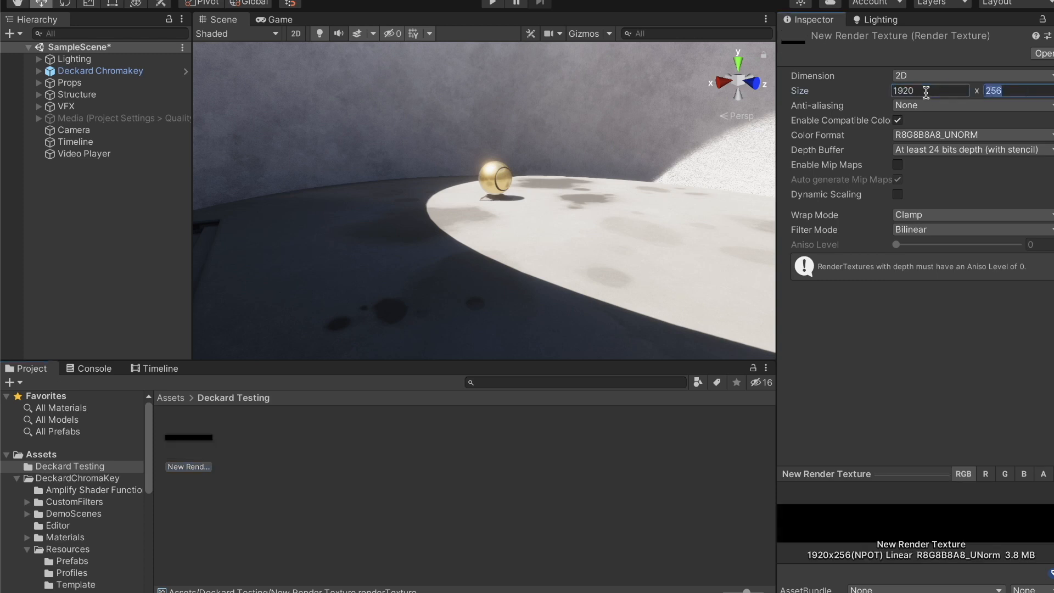
pyautogui.write('1080')
pyautogui.press('Tab')
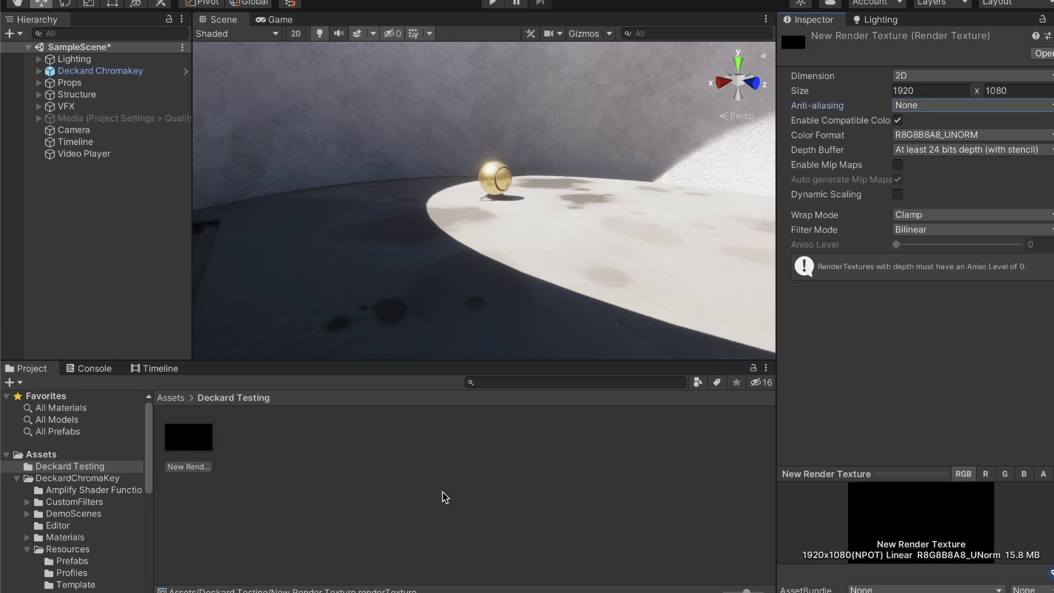
# Rename the new render texture to "My render texture".
pyautogui.click(191, 471)
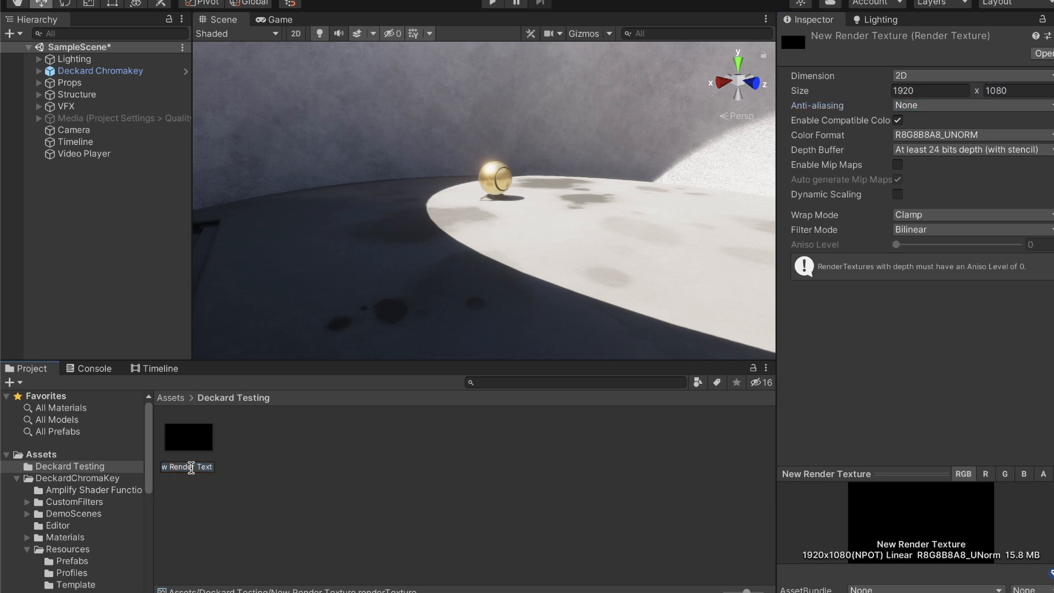
pyautogui.write('M')
pyautogui.write('y render T')
pyautogui.write('exture')
pyautogui.press('Return')
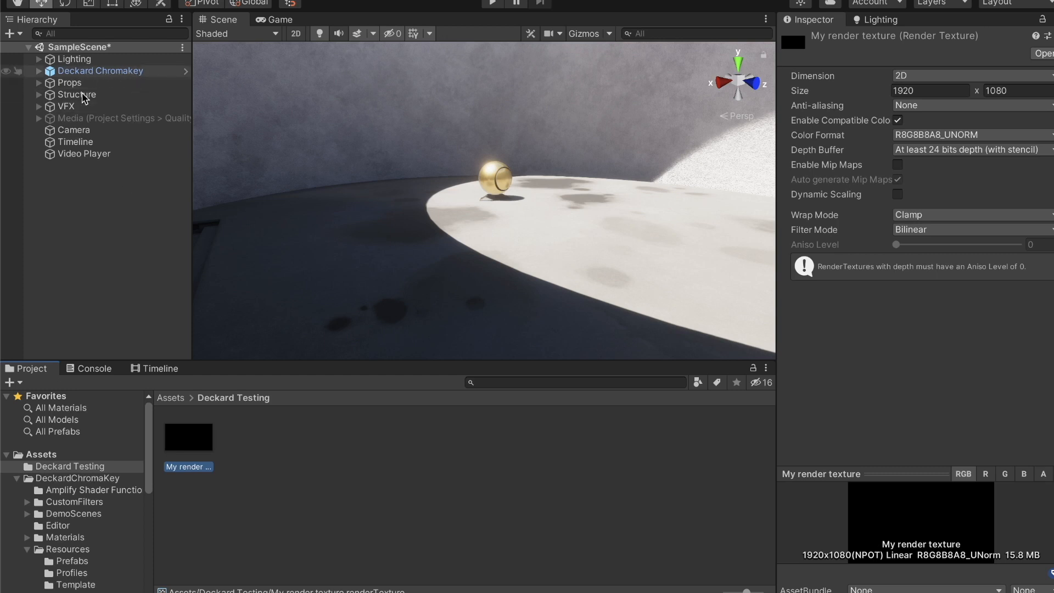
# Assign My render texture as the Video Player object's target texture.
pyautogui.click(97, 159)
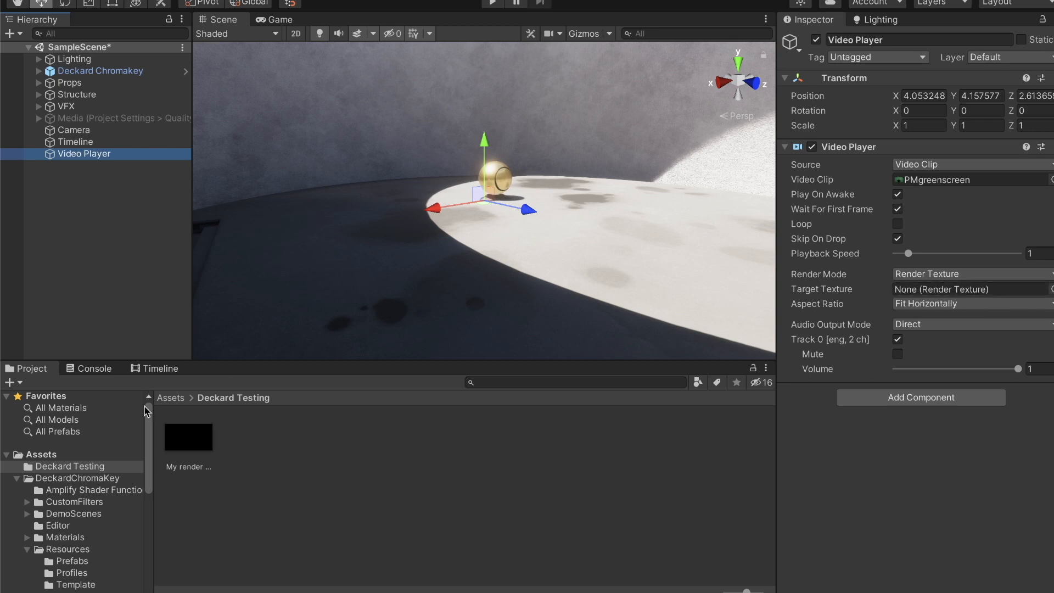
pyautogui.click(192, 439)
pyautogui.moveTo(586, 430); pyautogui.dragTo(932, 292)
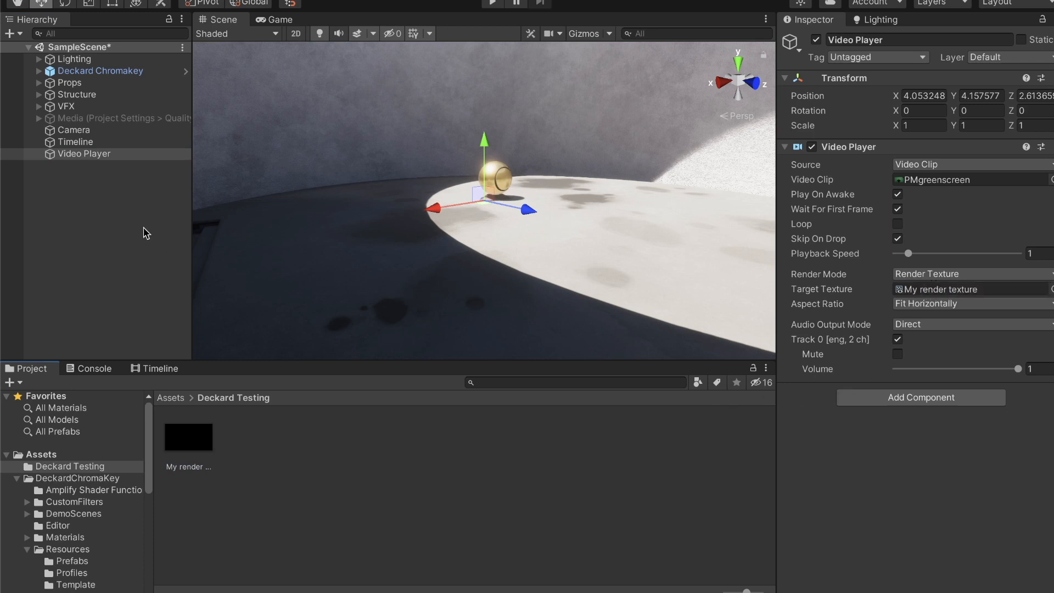
# Keep the Deckard Chromakey object's source type at Video and assign the scene's Video Player as its source.
pyautogui.click(102, 72)
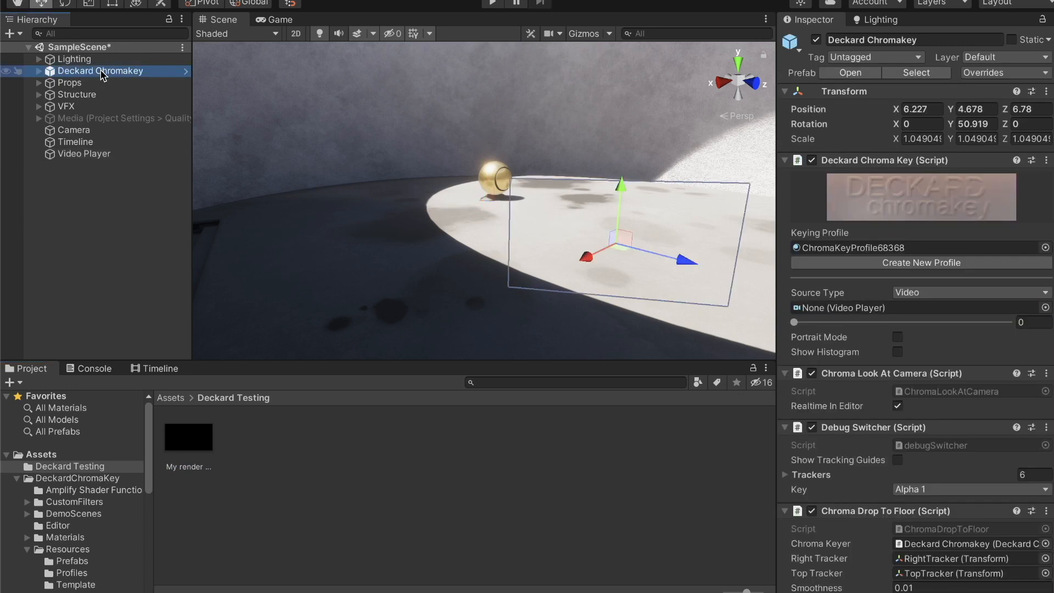
pyautogui.click(953, 296)
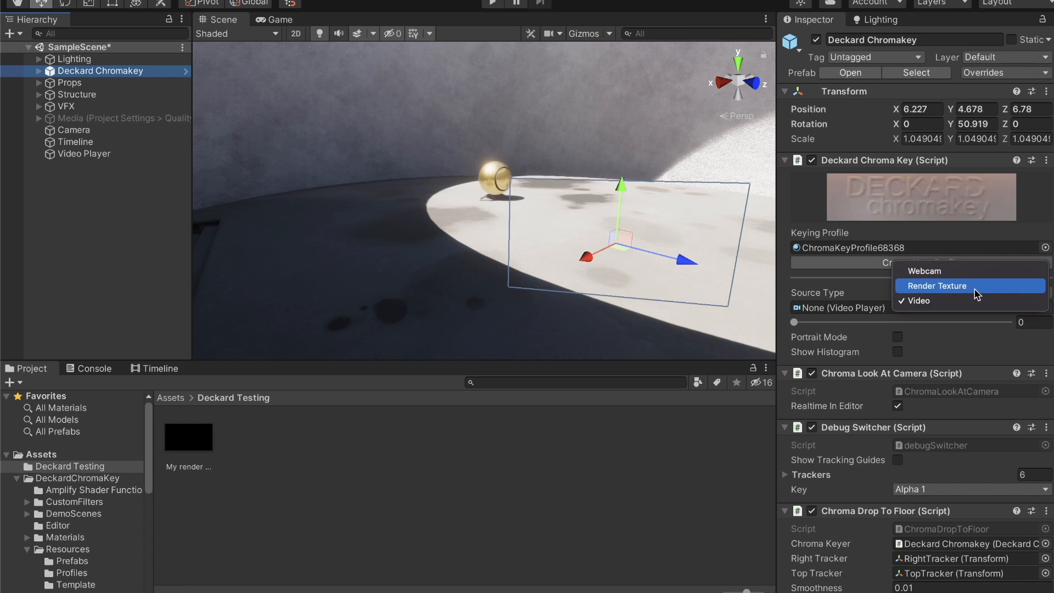
pyautogui.click(938, 302)
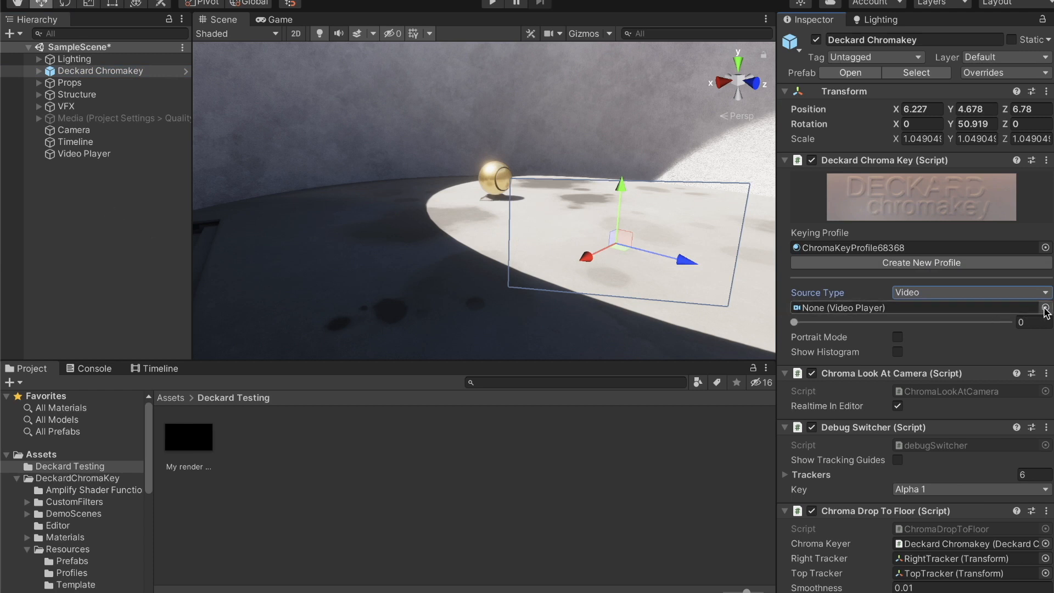
pyautogui.moveTo(51, 159); pyautogui.dragTo(828, 309)
pyautogui.click(1047, 309)
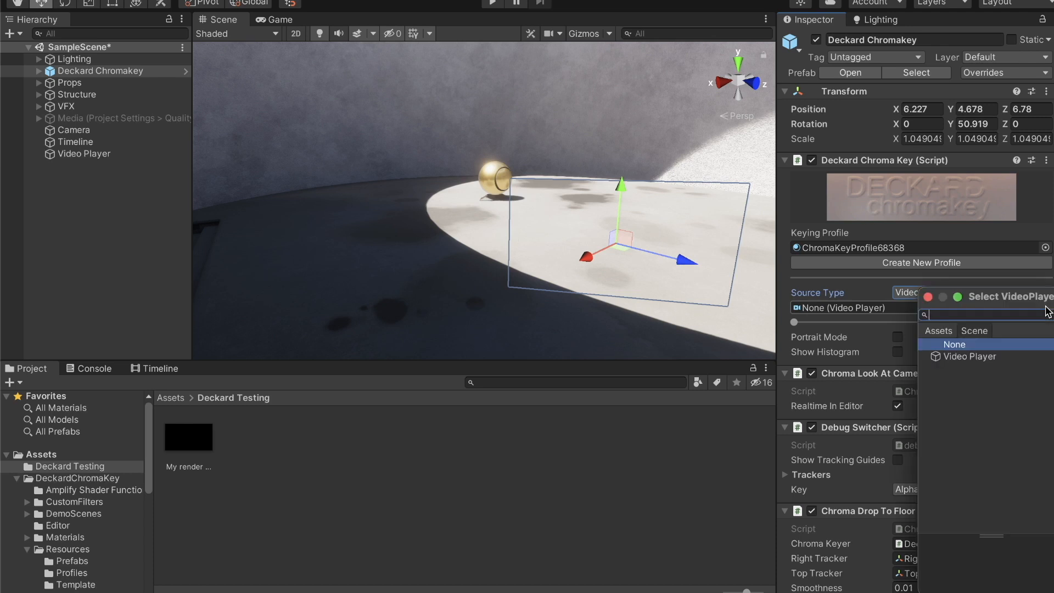
pyautogui.click(957, 358)
pyautogui.doubleClick(957, 357)
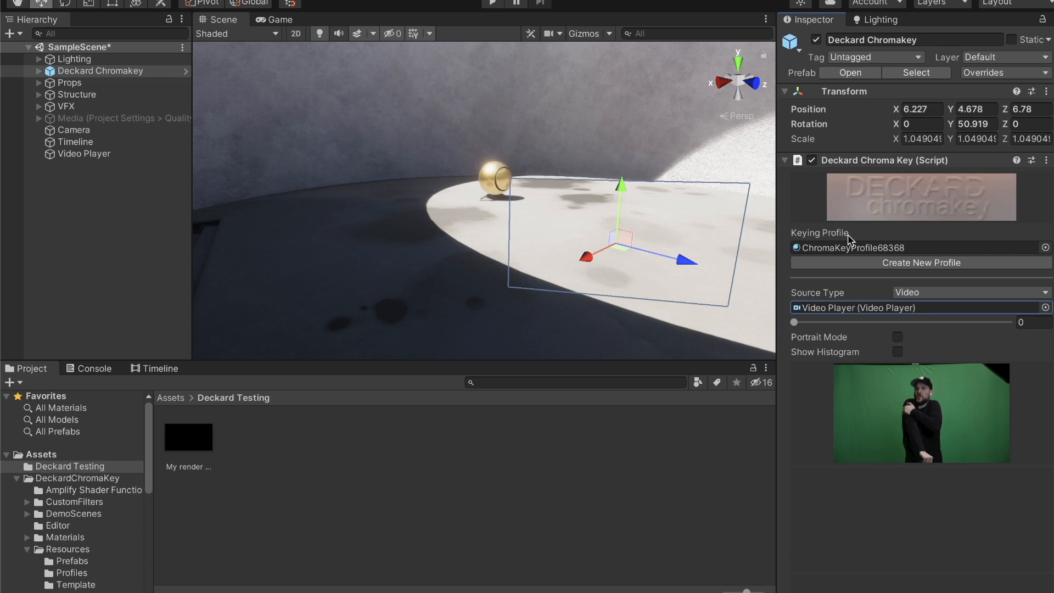
# Examine the Deckard Chromakey object's key settings, additional passes, image tracking options and attached scripts.
pyautogui.scroll(-5, 850, 241)
pyautogui.scroll(5, 850, 240)
pyautogui.click(53, 75)
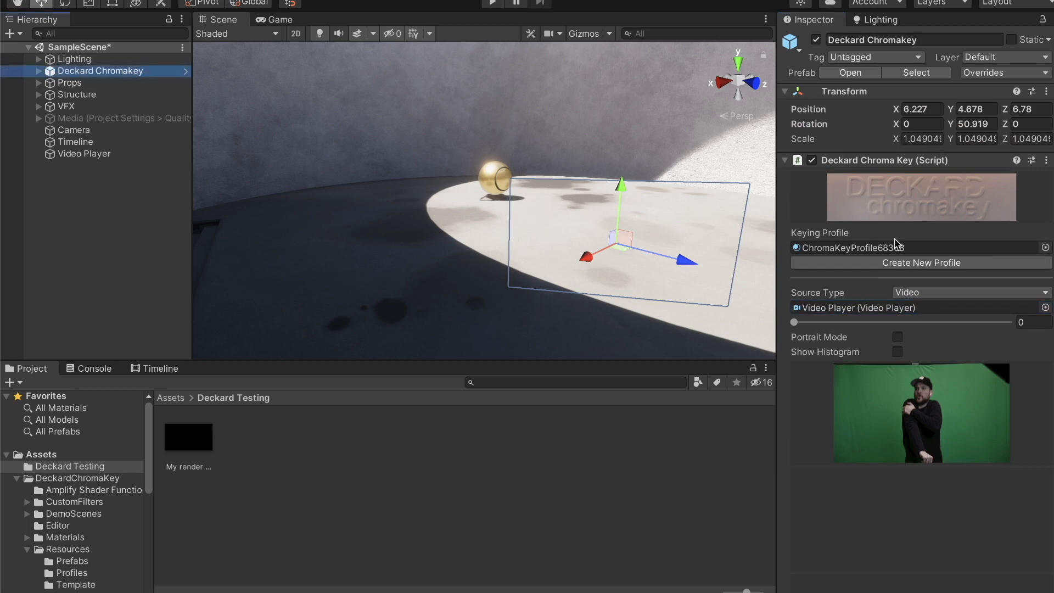
pyautogui.scroll(-6, 890, 258)
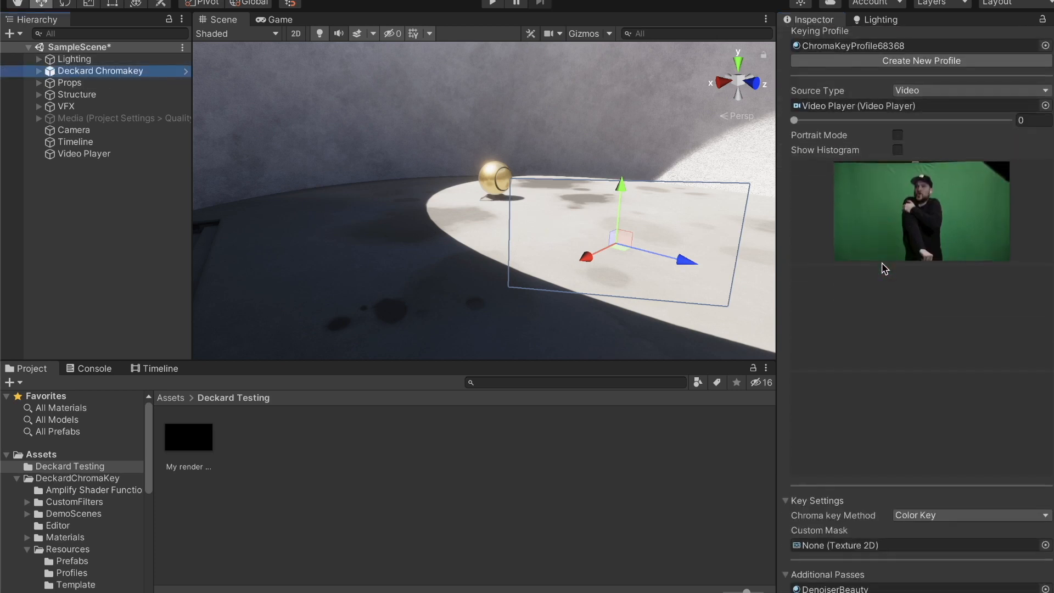
pyautogui.scroll(-3, 884, 269)
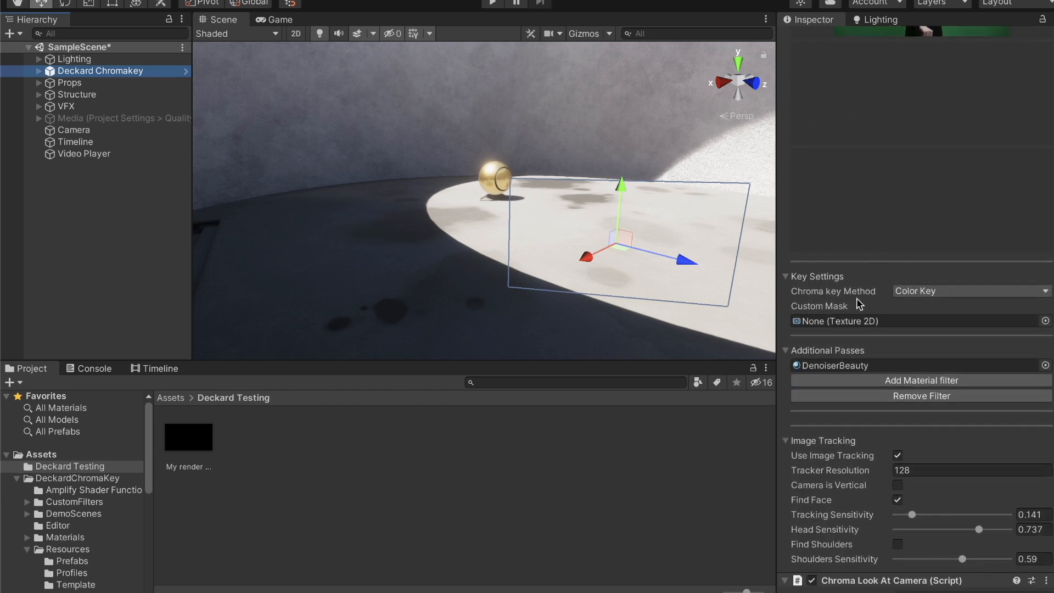
pyautogui.scroll(-6, 860, 304)
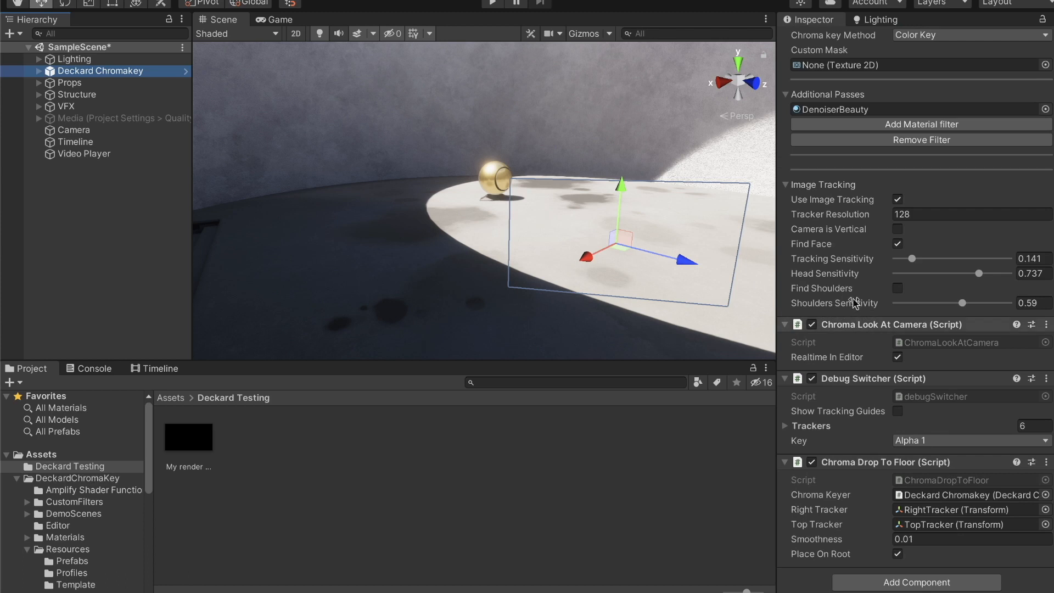
pyautogui.scroll(6, 855, 229)
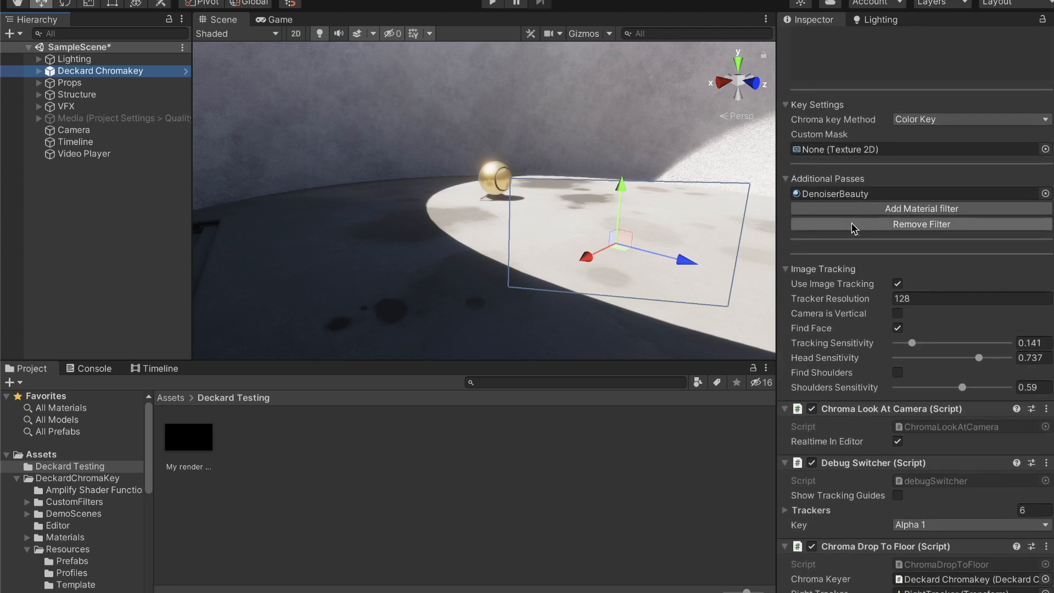
pyautogui.scroll(9, 857, 212)
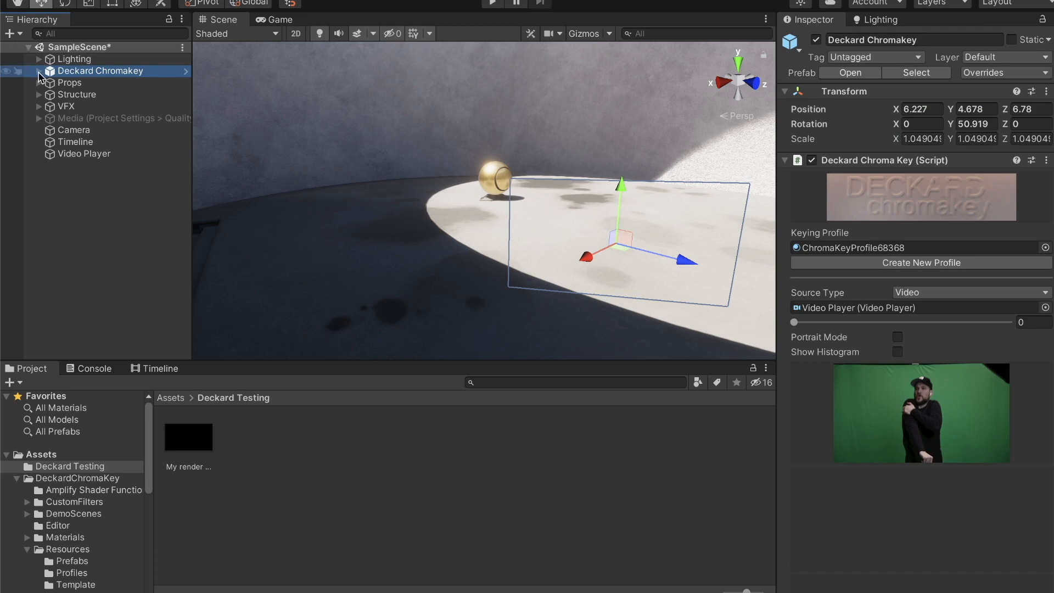
# Inspect the components of the ProjectionPlane child under Deckard Chromakey, including its mesh renderer material.
pyautogui.click(38, 72)
pyautogui.click(96, 85)
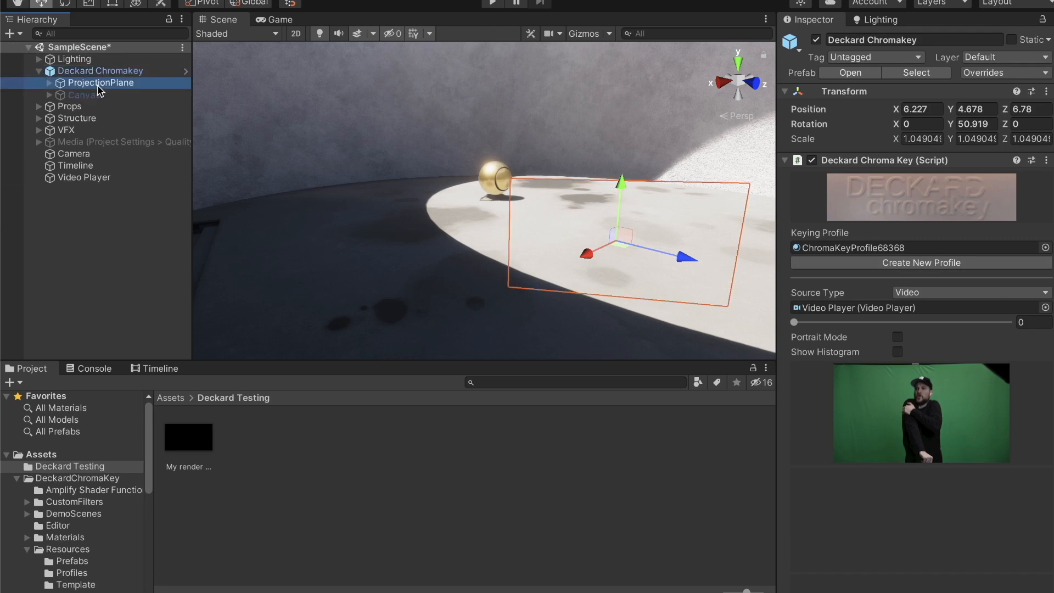
pyautogui.scroll(-4, 873, 328)
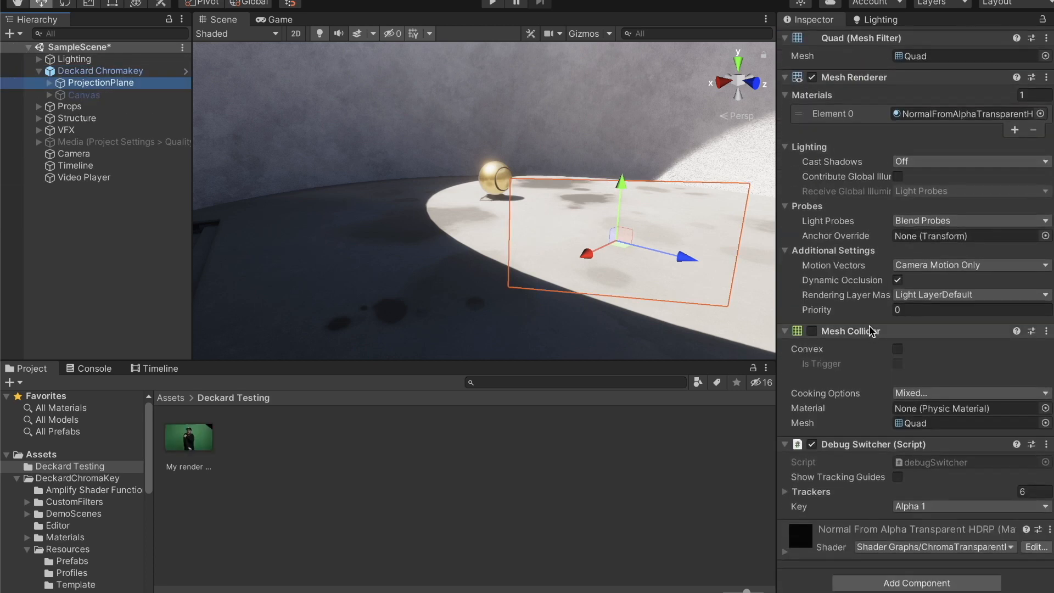
pyautogui.scroll(4, 873, 328)
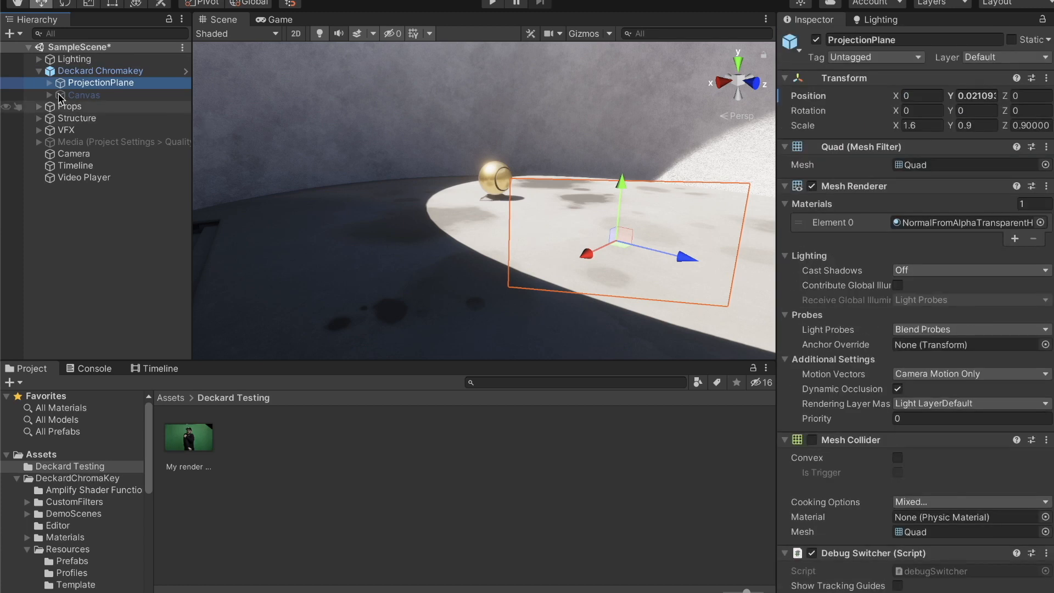
pyautogui.click(39, 71)
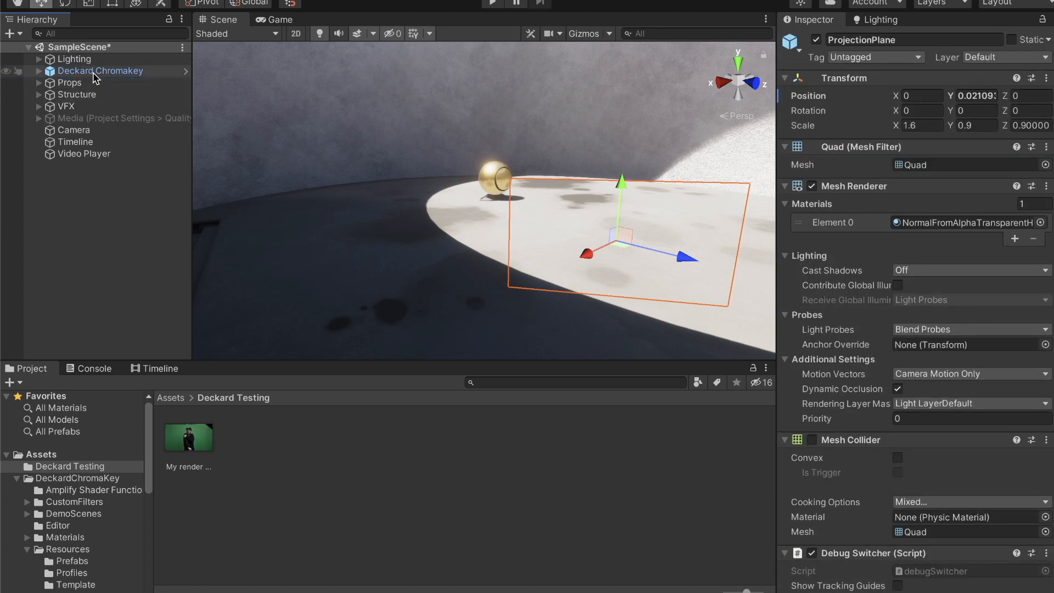
# Open the ChromaKeyProfile68368 material assigned as Deckard Chromakey's keying profile and review its keying, refinement, color correction and relighting settings.
pyautogui.click(93, 74)
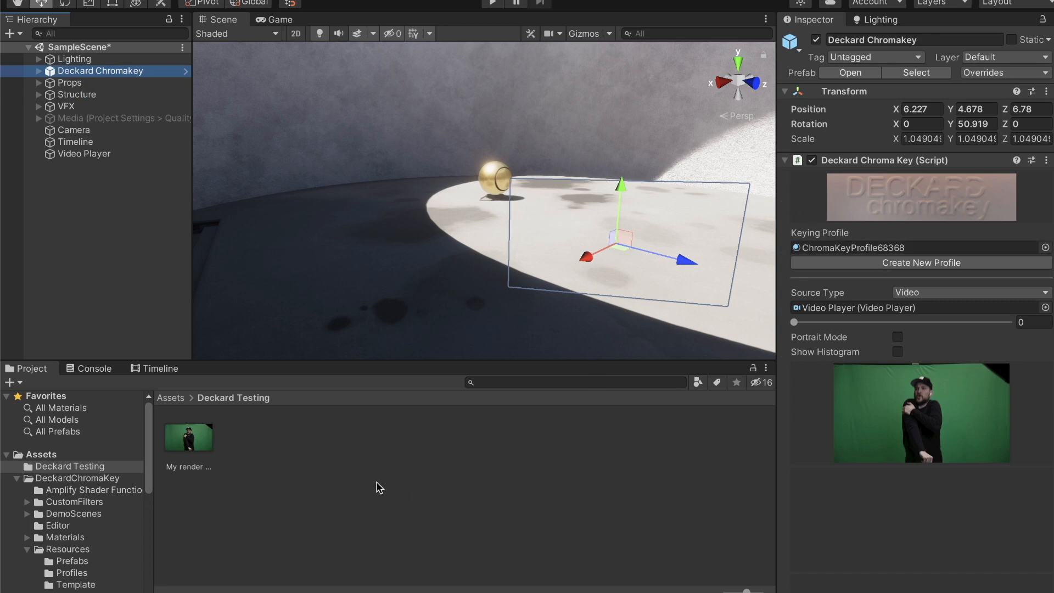
pyautogui.click(31, 374)
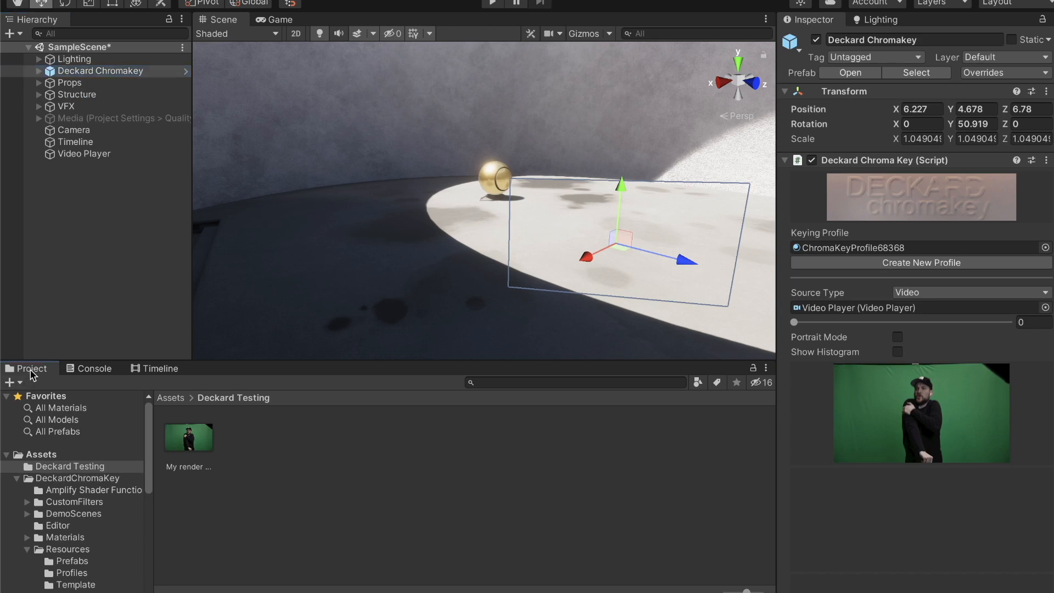
pyautogui.click(846, 248)
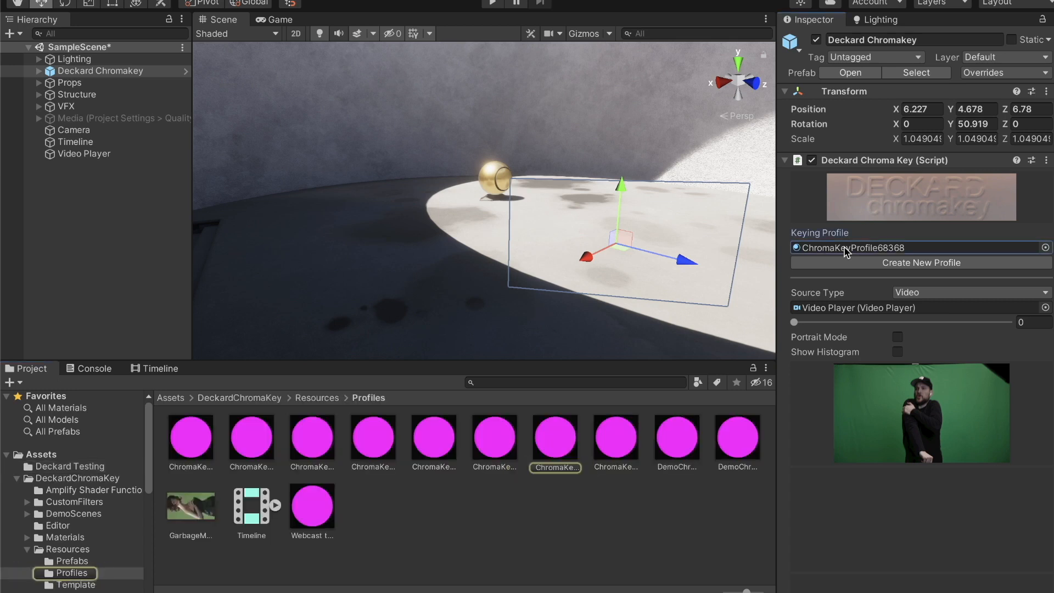
pyautogui.click(555, 441)
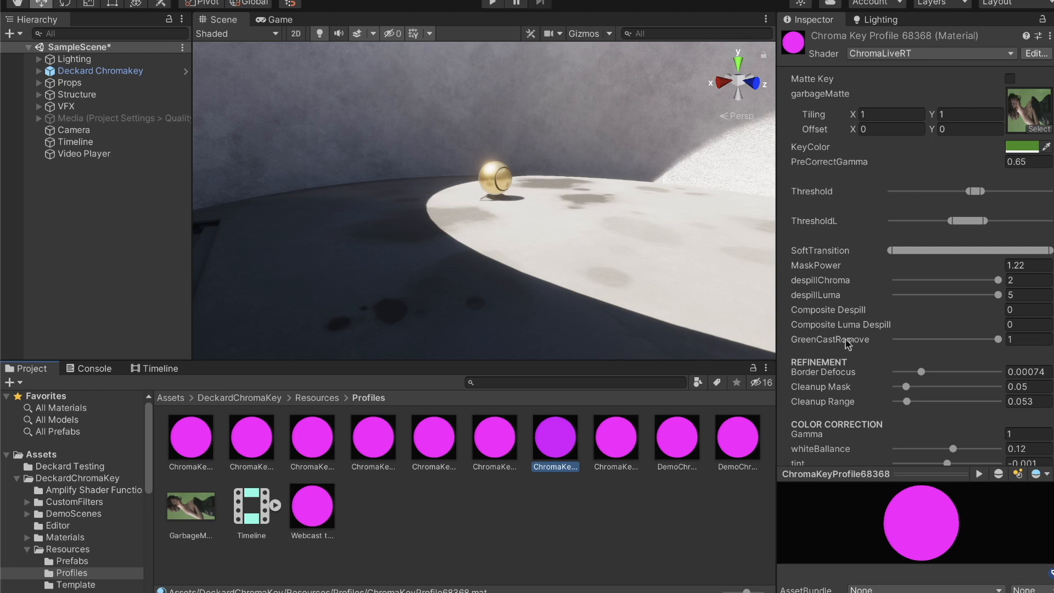
pyautogui.scroll(-5, 850, 362)
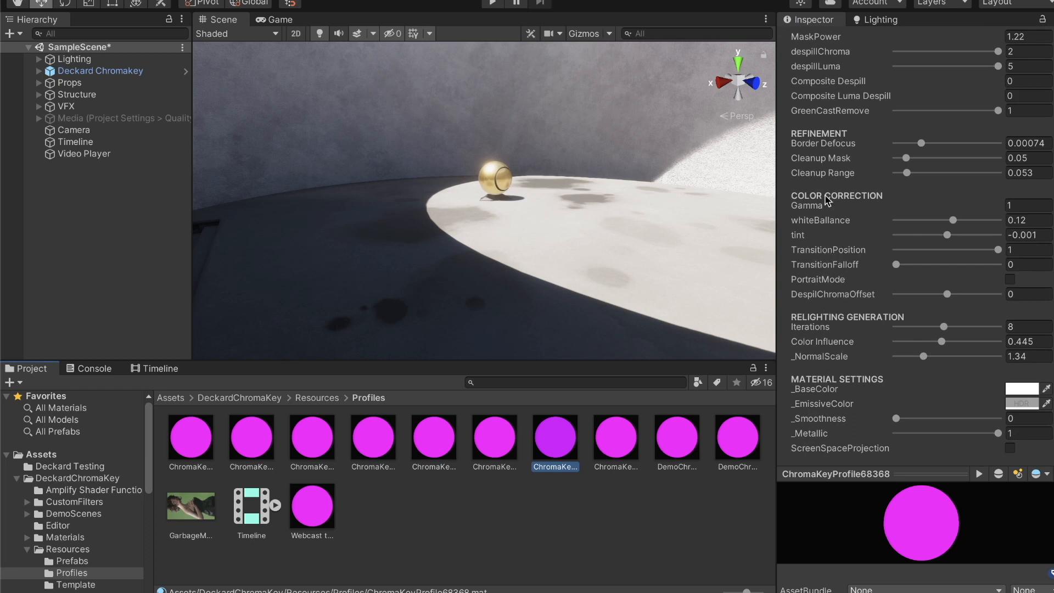
pyautogui.scroll(4, 839, 208)
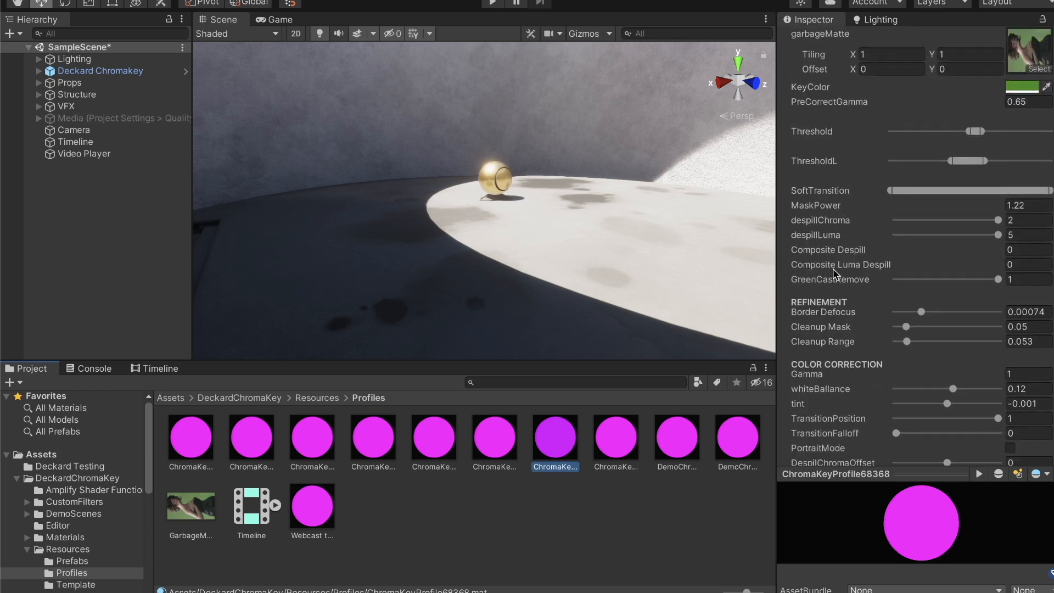
pyautogui.scroll(1, 824, 160)
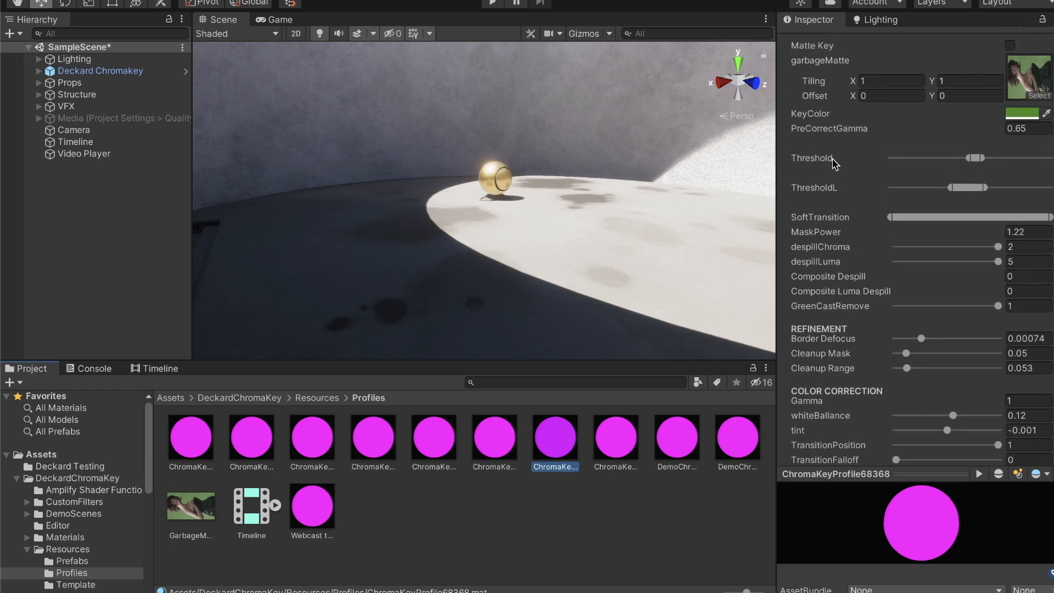
pyautogui.scroll(1, 833, 163)
# Shift the keying profile's Threshold range down near its lower end until the actor's video shows in the scene.
pyautogui.moveTo(968, 191); pyautogui.dragTo(886, 185)
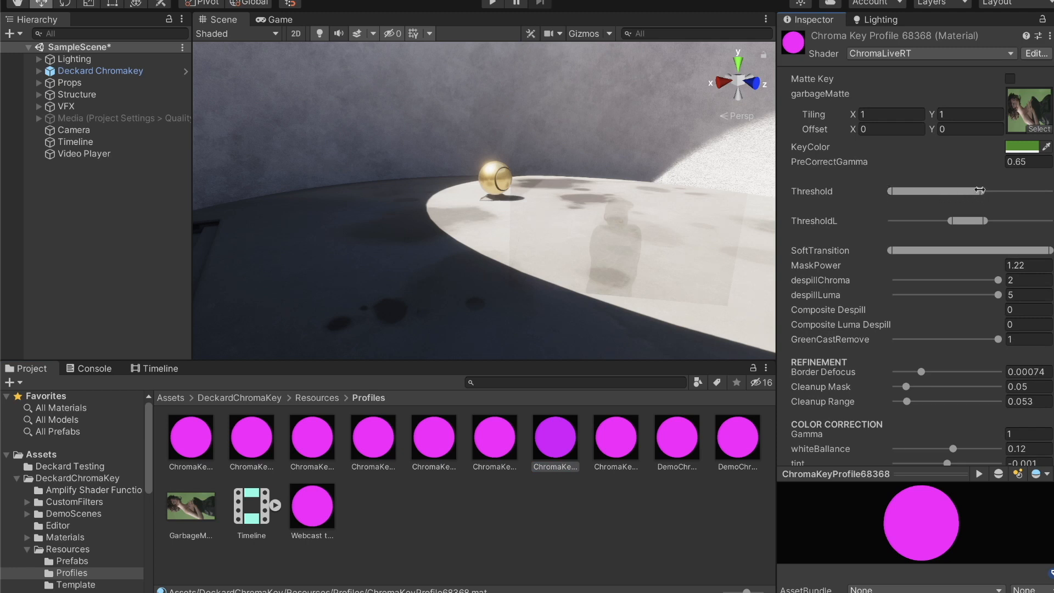
pyautogui.moveTo(987, 191); pyautogui.dragTo(927, 191)
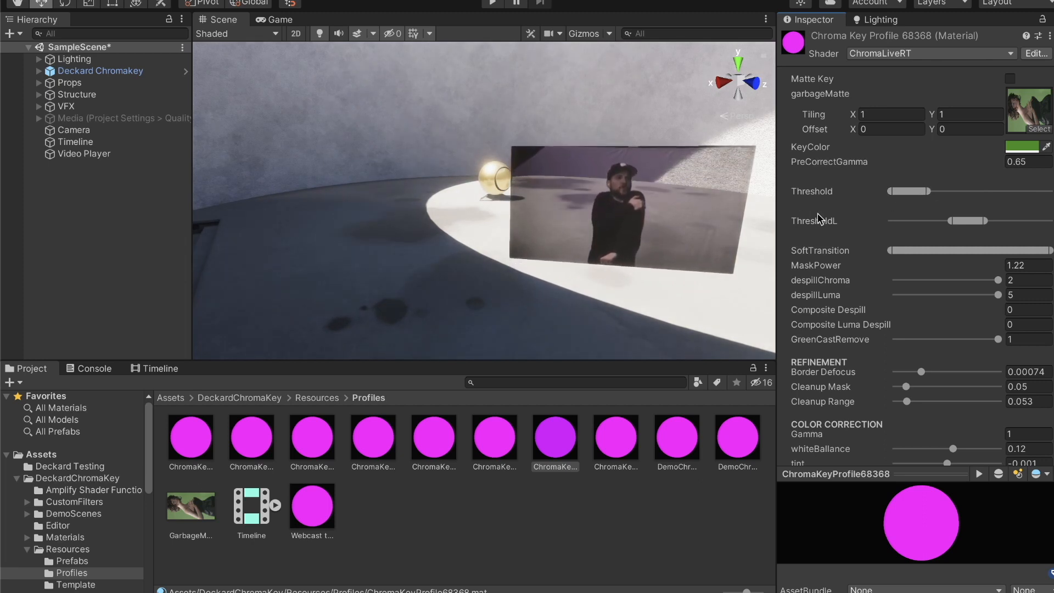
pyautogui.moveTo(899, 191)
pyautogui.mouseDown()
pyautogui.moveTo(911, 191)
pyautogui.moveTo(891, 191)
pyautogui.mouseUp()
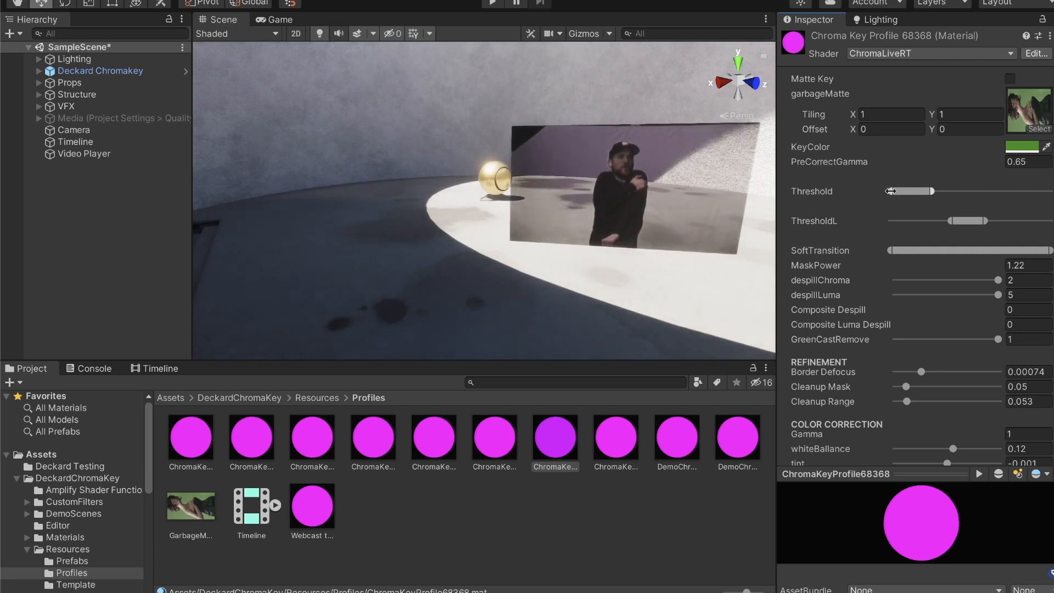
pyautogui.moveTo(932, 191); pyautogui.dragTo(913, 191)
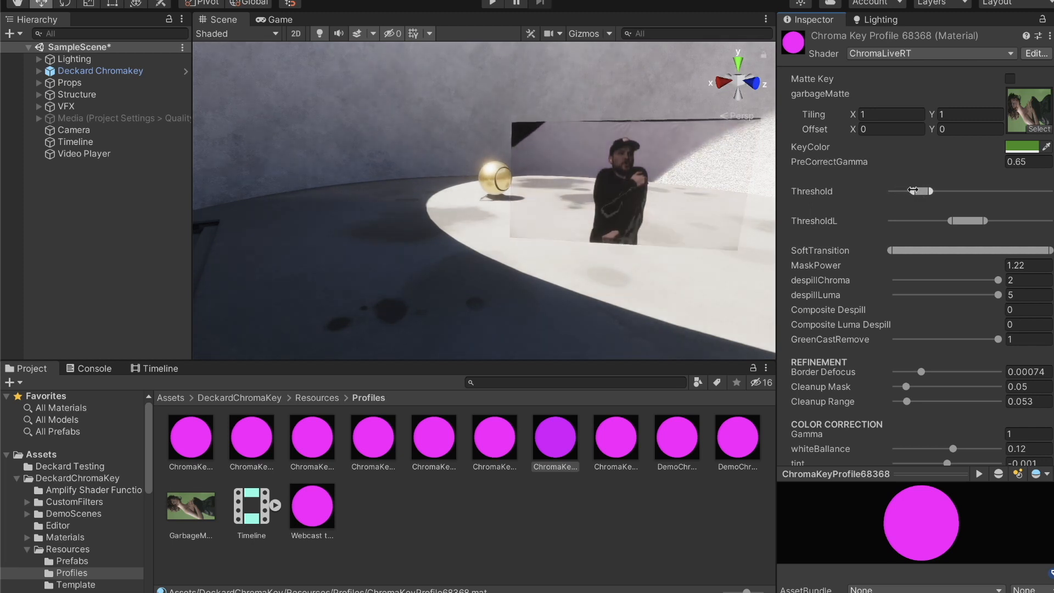
# With a close view of the actor, fine-tune the low Threshold band and raise SoftTransition's lower limit past the middle of its range.
pyautogui.moveTo(659, 203); pyautogui.dragTo(695, 203, button='right')
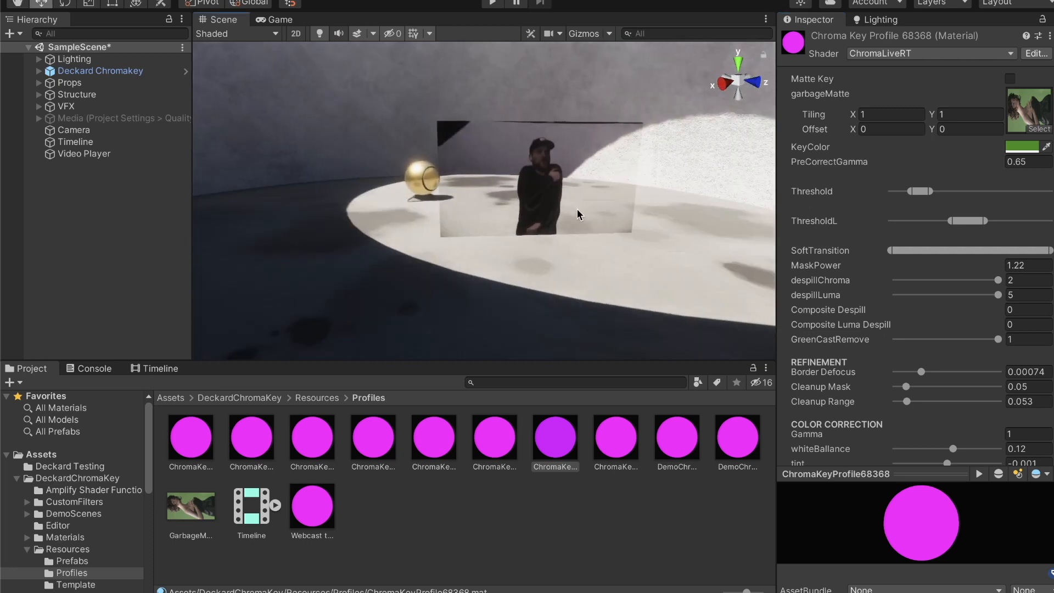
pyautogui.keyDown('alt'); pyautogui.moveTo(578, 209); pyautogui.dragTo(598, 340, button='right'); pyautogui.keyUp('alt')
pyautogui.moveTo(717, 204); pyautogui.dragTo(621, 240, button='middle')
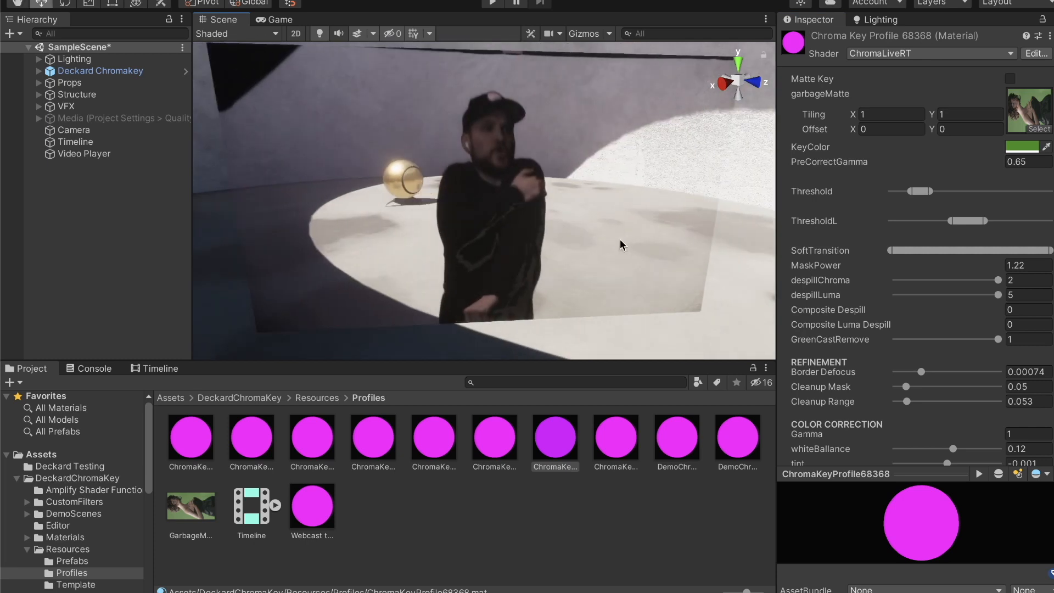
pyautogui.moveTo(910, 191); pyautogui.dragTo(934, 190)
pyautogui.moveTo(950, 191)
pyautogui.mouseDown()
pyautogui.moveTo(971, 192)
pyautogui.moveTo(930, 191)
pyautogui.mouseUp()
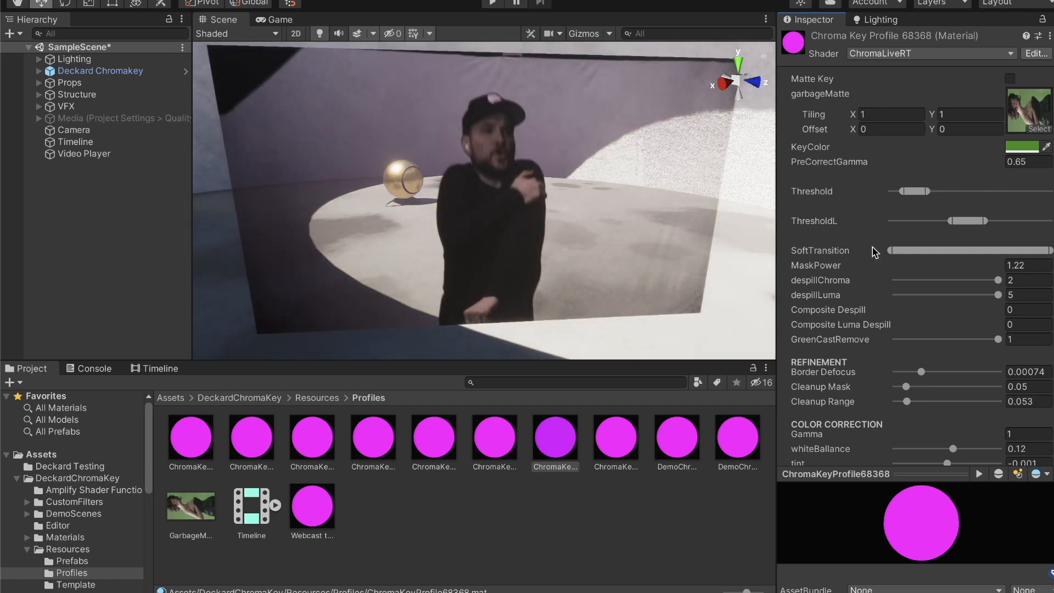
pyautogui.moveTo(892, 251); pyautogui.dragTo(994, 251)
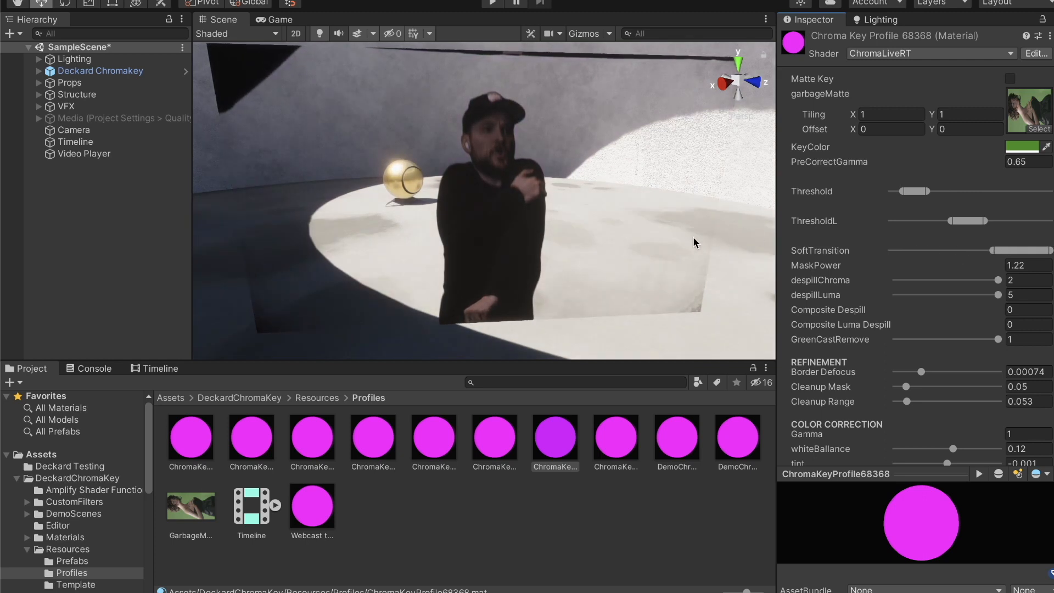
pyautogui.moveTo(663, 264); pyautogui.dragTo(648, 255)
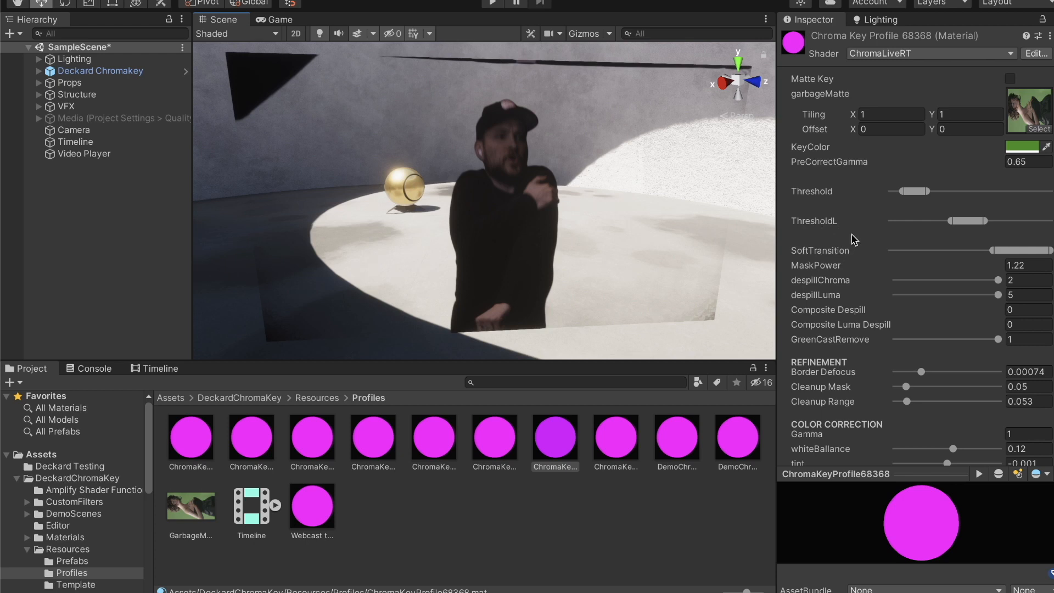
# Narrow the keying profile's SoftTransition to a short band near its upper end and fine-tune the ThresholdL band.
pyautogui.moveTo(1017, 252); pyautogui.dragTo(1002, 253)
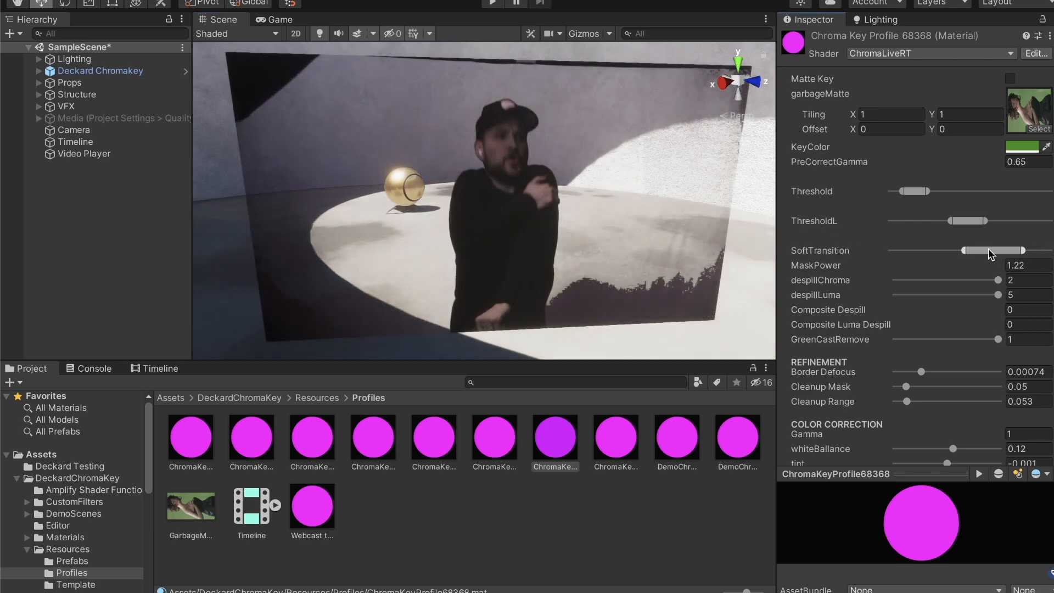
pyautogui.moveTo(976, 251); pyautogui.dragTo(937, 250)
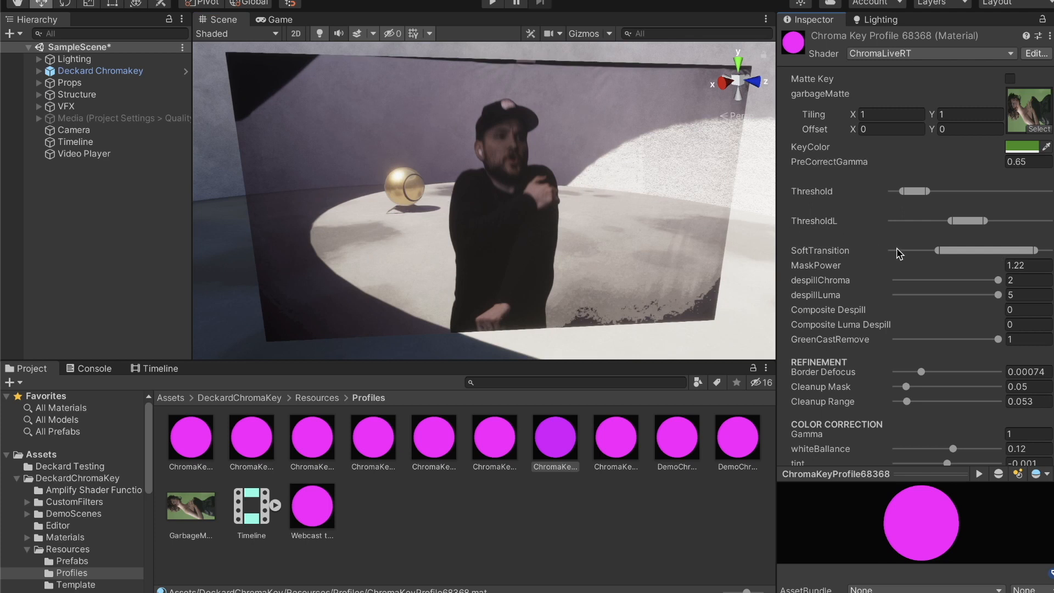
pyautogui.moveTo(937, 250); pyautogui.dragTo(1014, 251)
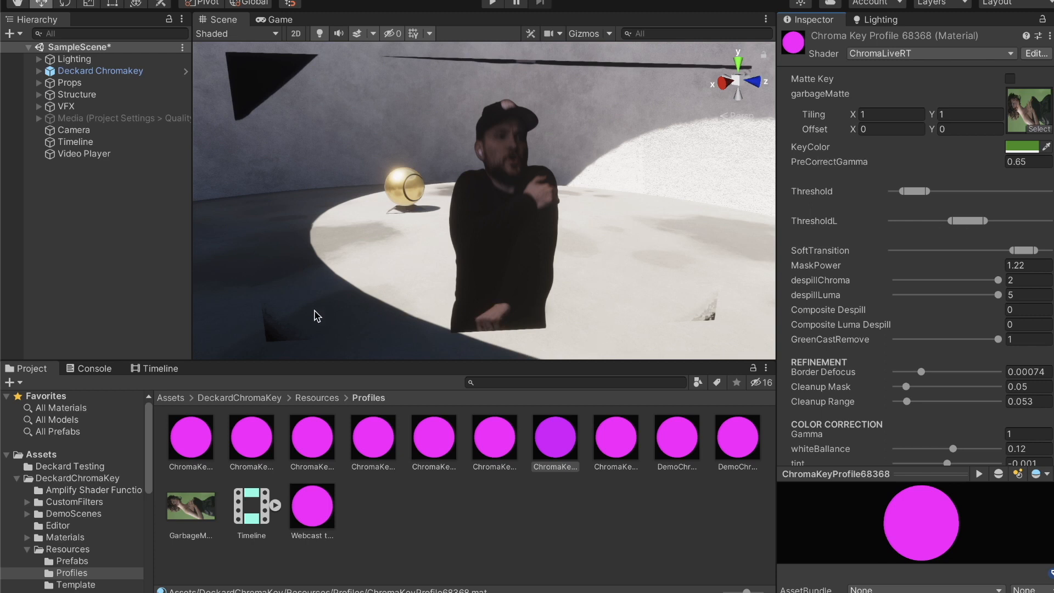
pyautogui.moveTo(964, 220)
pyautogui.mouseDown()
pyautogui.moveTo(894, 221)
pyautogui.moveTo(974, 221)
pyautogui.moveTo(908, 221)
pyautogui.moveTo(973, 222)
pyautogui.moveTo(958, 223)
pyautogui.mouseUp()
# In the keying profile's cropping settings, set cropTop to 0.029 and leave cropLeft at 0.
pyautogui.scroll(-10, 819, 277)
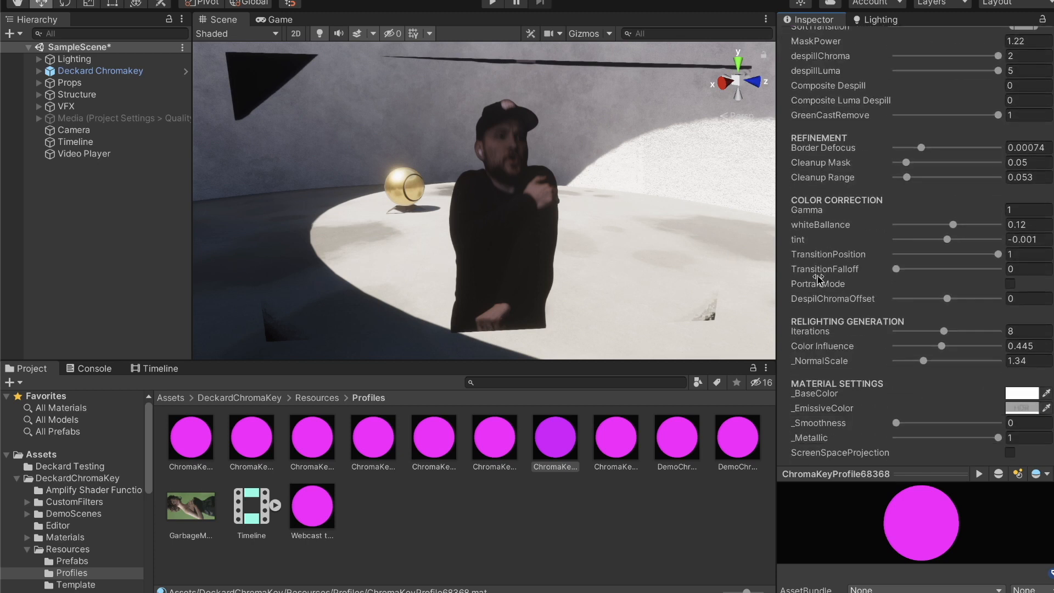
pyautogui.scroll(-8, 819, 279)
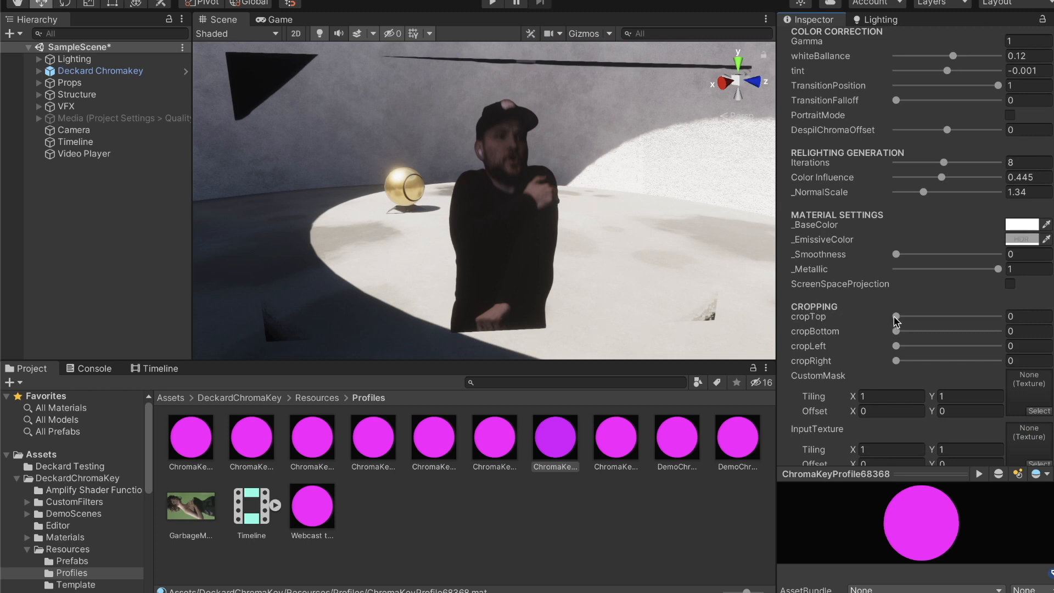
pyautogui.moveTo(896, 319); pyautogui.dragTo(901, 320)
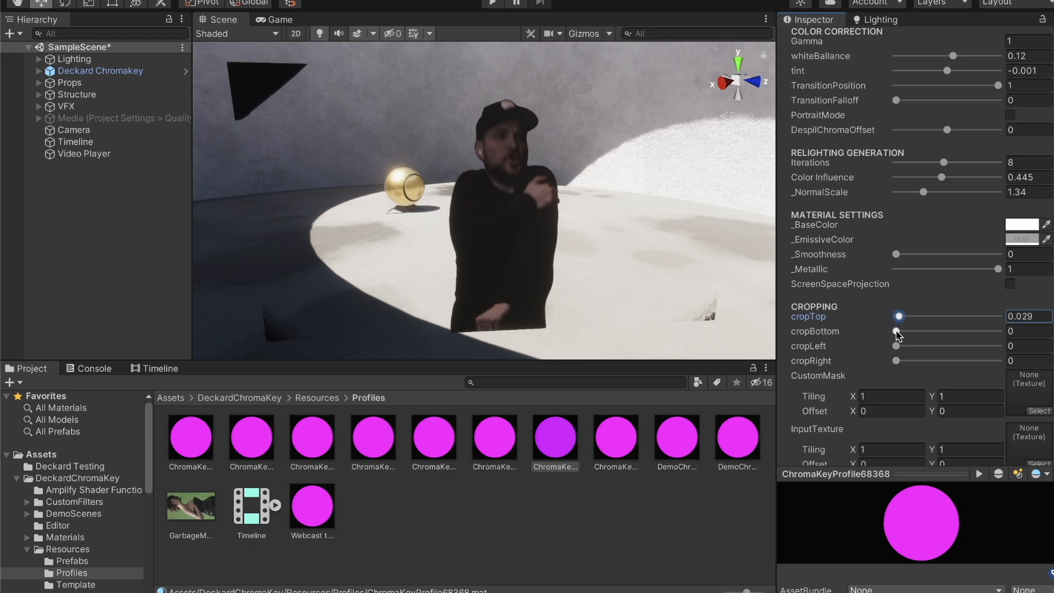
pyautogui.moveTo(897, 349); pyautogui.dragTo(895, 348)
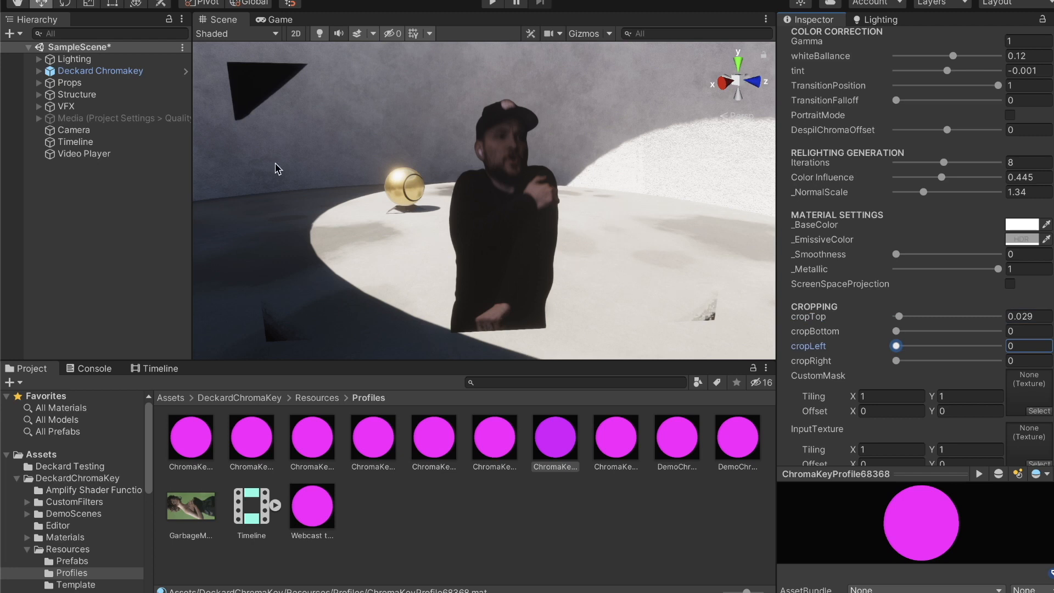
# Rotate Deckard Chromakey about its vertical axis to a Y rotation of about 231.5 so the actor's video is mirrored.
pyautogui.click(111, 72)
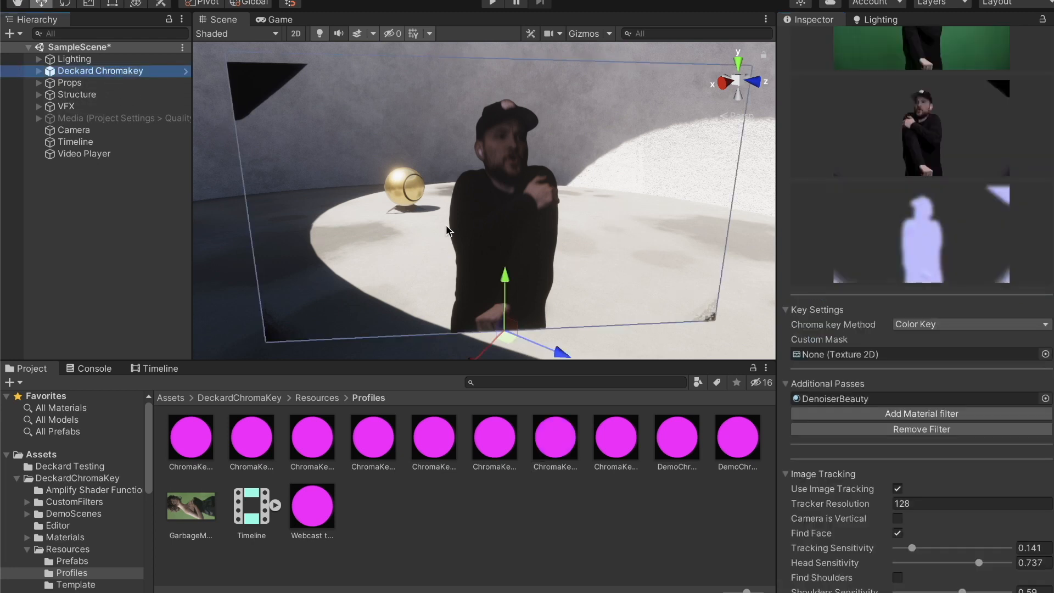
pyautogui.press('e')
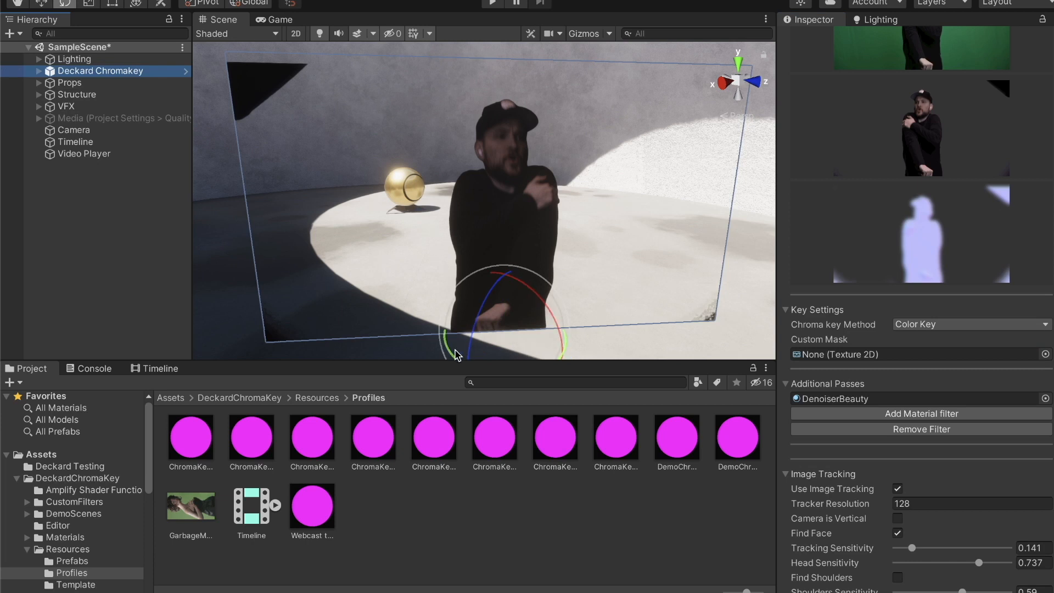
pyautogui.moveTo(452, 354); pyautogui.dragTo(345, 239)
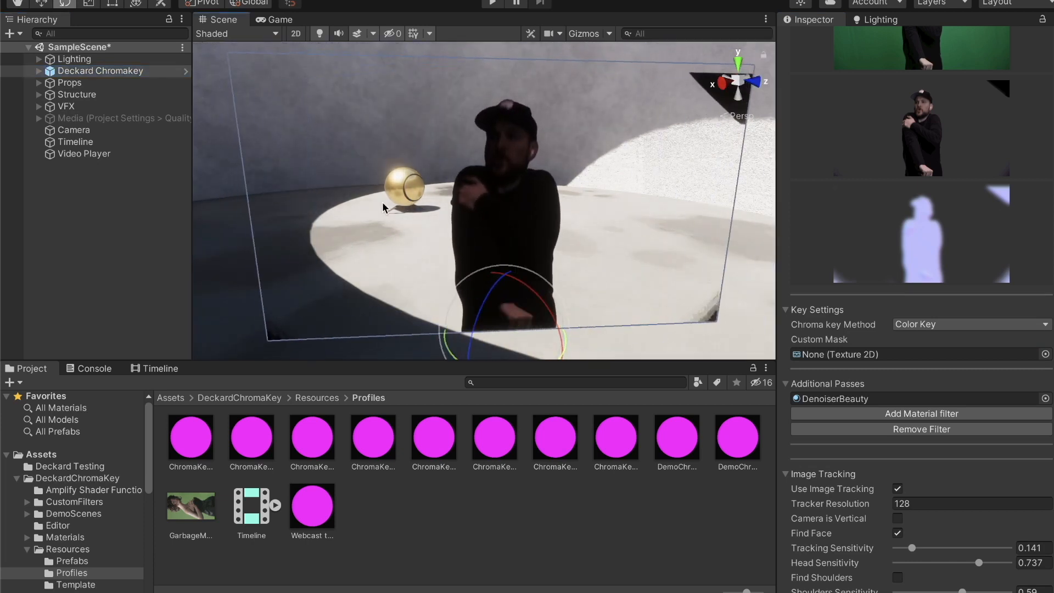
# Reopen the ChromaKeyProfile68368 material from Deckard Chromakey and set its cropLeft to 0.123 and cropRight to 0.181.
pyautogui.click(115, 72)
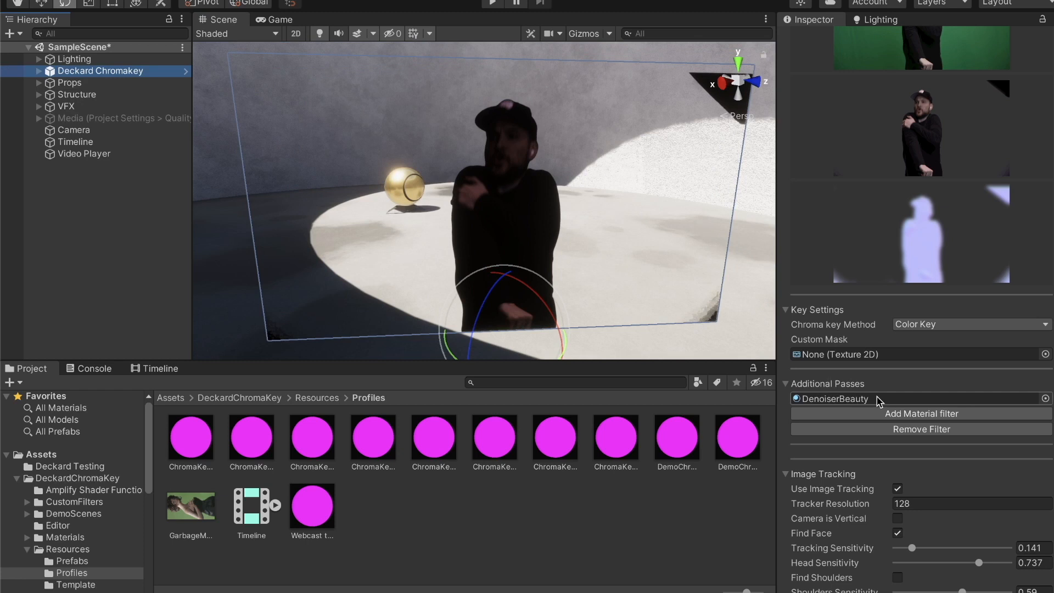
pyautogui.scroll(2, 861, 406)
pyautogui.scroll(12, 863, 409)
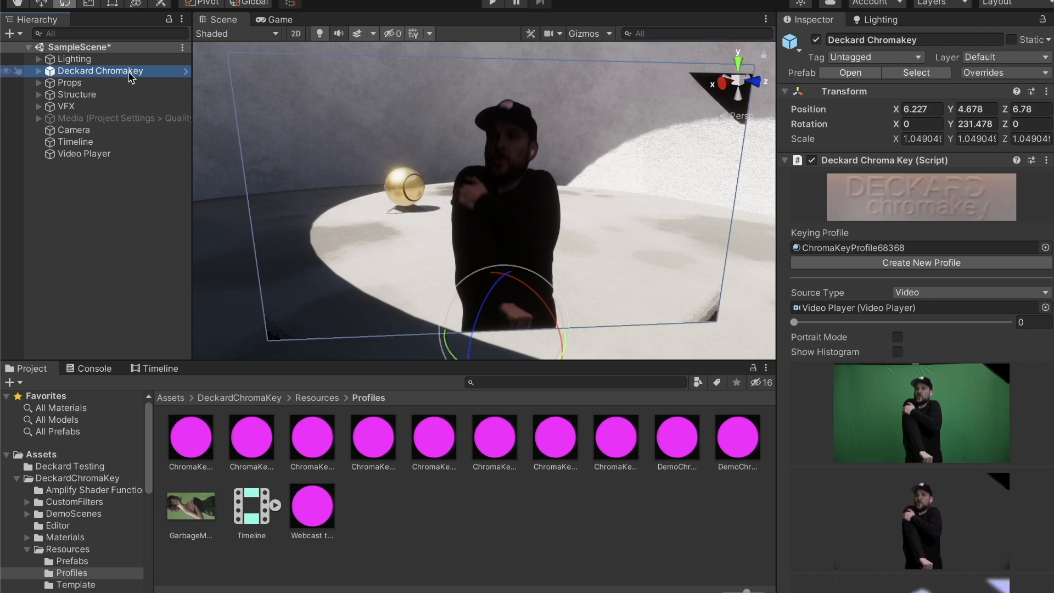
pyautogui.click(850, 247)
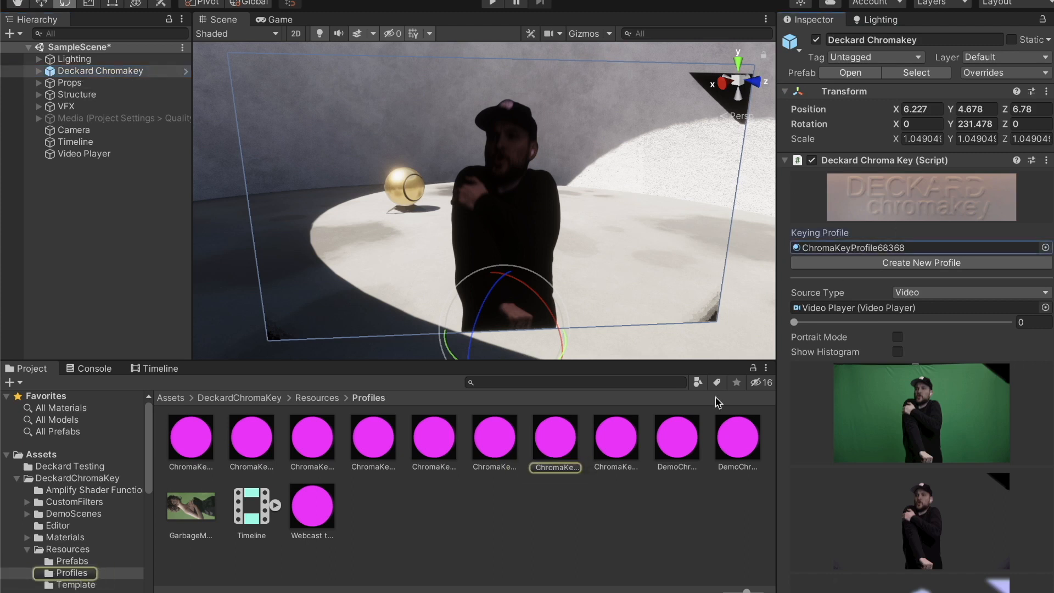
pyautogui.click(553, 438)
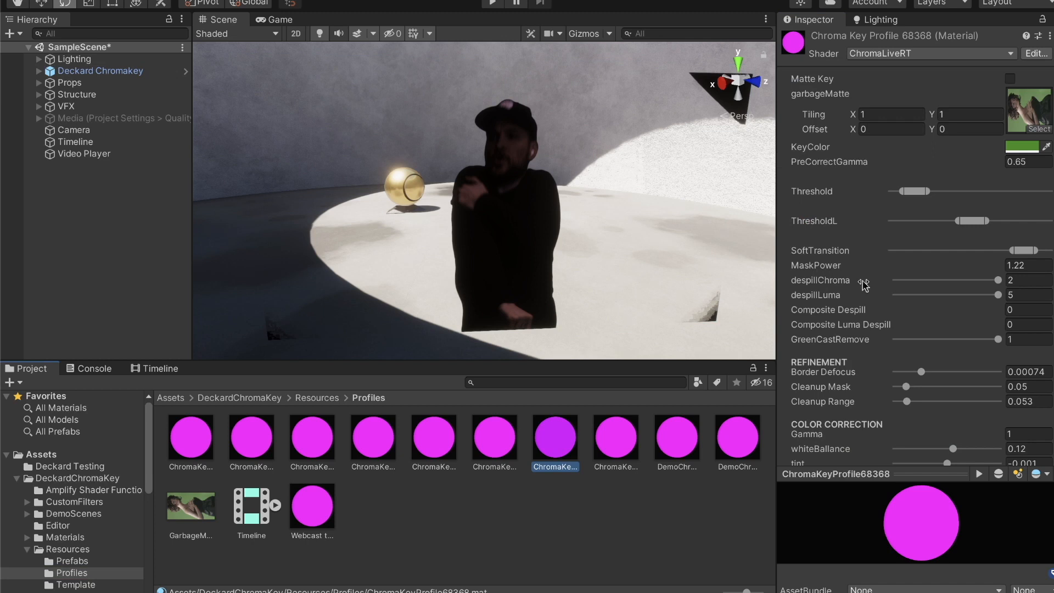
pyautogui.scroll(-5, 860, 297)
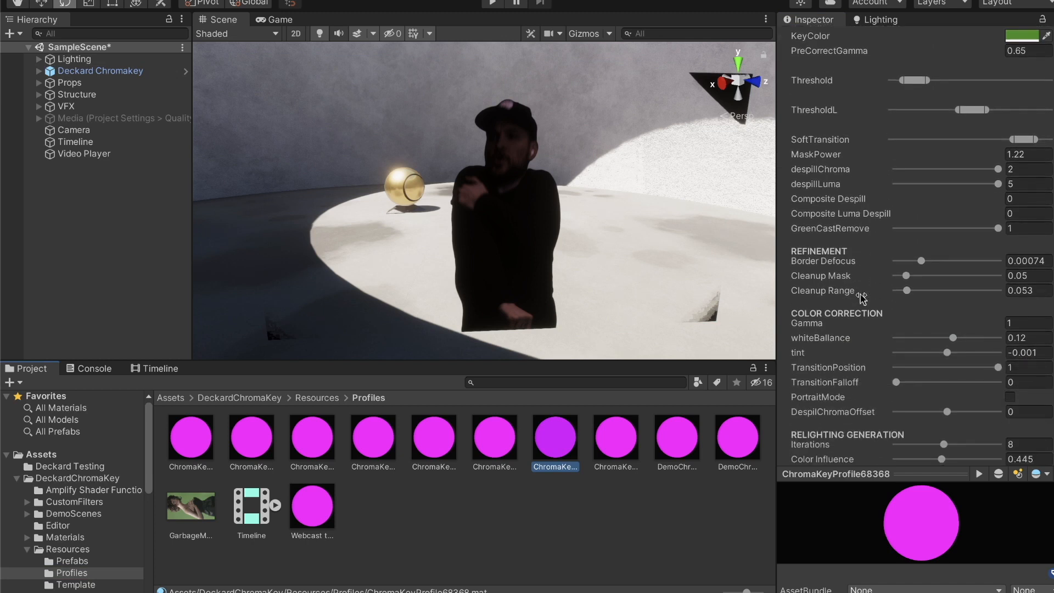
pyautogui.scroll(-4, 863, 298)
pyautogui.scroll(-6, 860, 300)
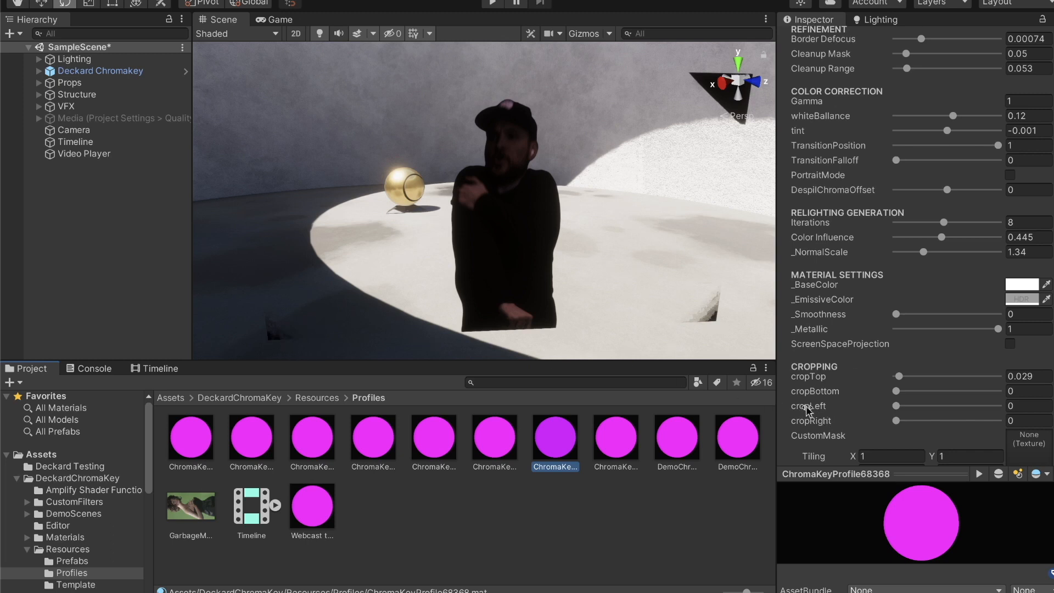
pyautogui.moveTo(897, 407); pyautogui.dragTo(911, 409)
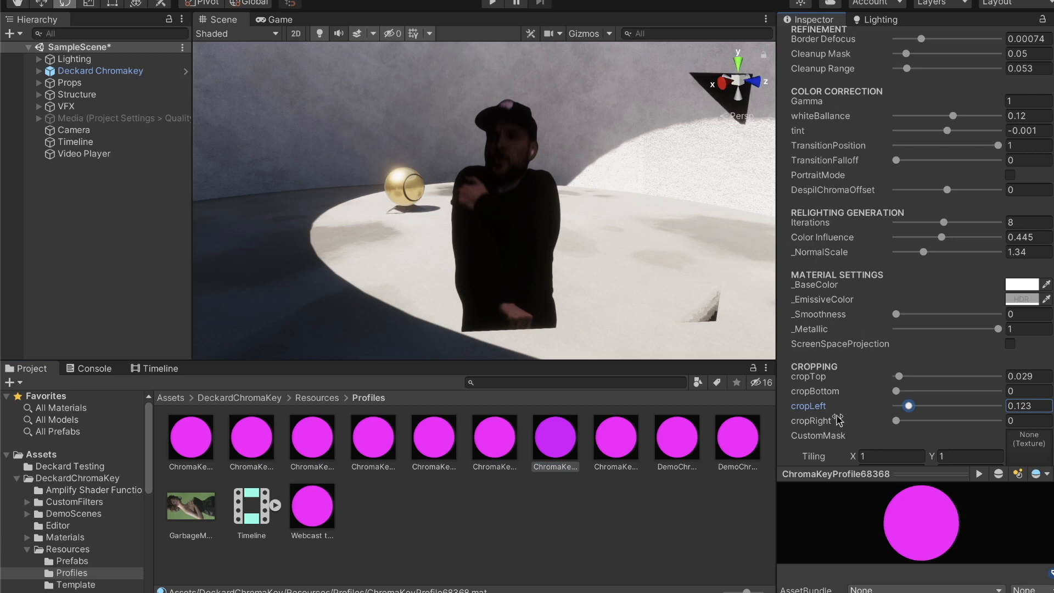
pyautogui.moveTo(896, 422); pyautogui.dragTo(914, 422)
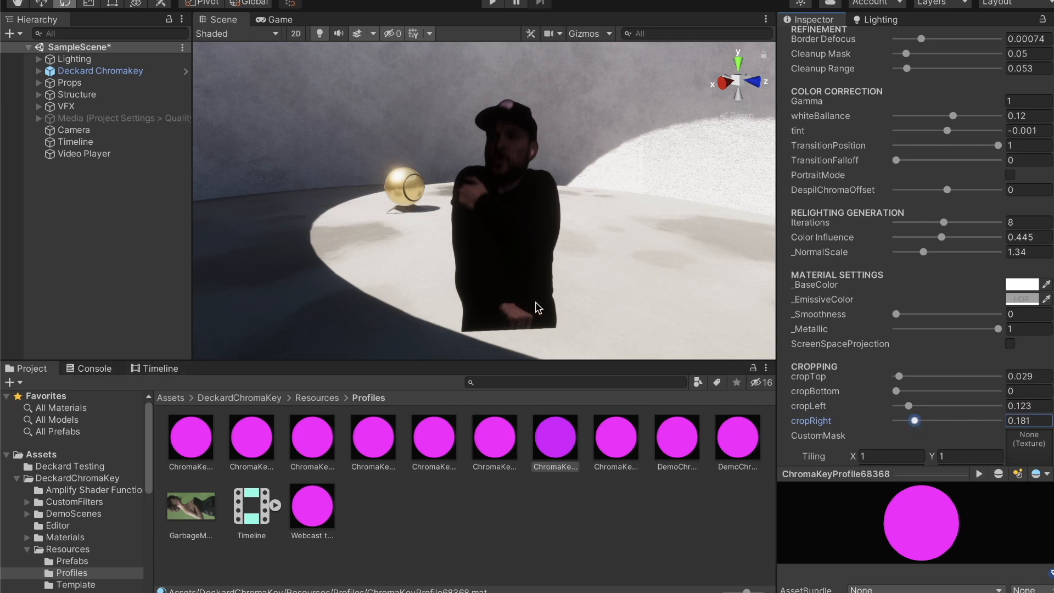
# Move Deckard Chromakey away from the view across the scene and lower it onto the circular floor.
pyautogui.moveTo(541, 305)
pyautogui.mouseDown(button='right')
pyautogui.moveTo(523, 305)
pyautogui.moveTo(539, 308)
pyautogui.mouseUp(button='right')
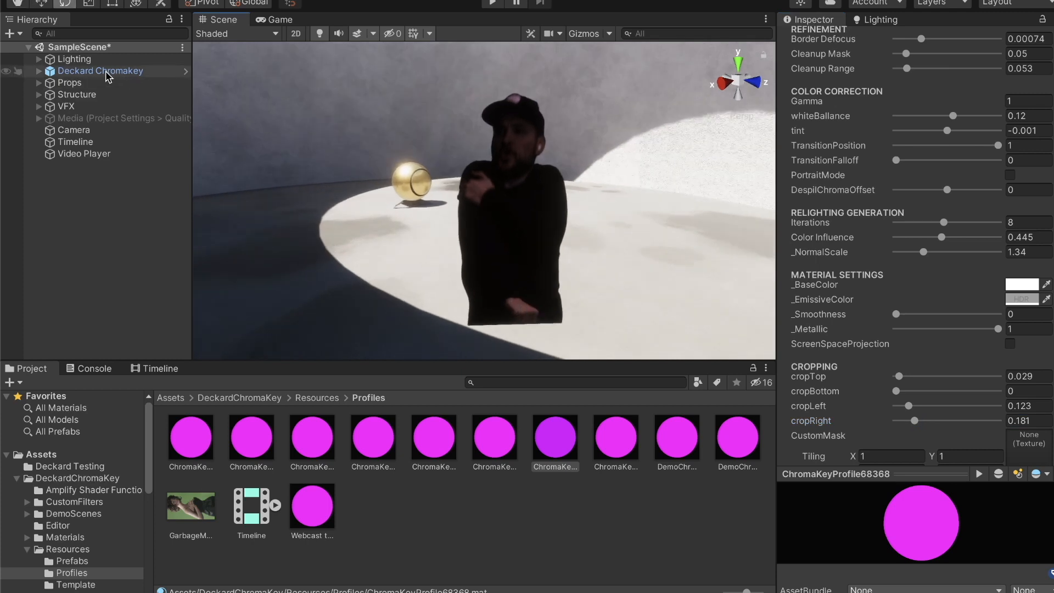
pyautogui.click(58, 72)
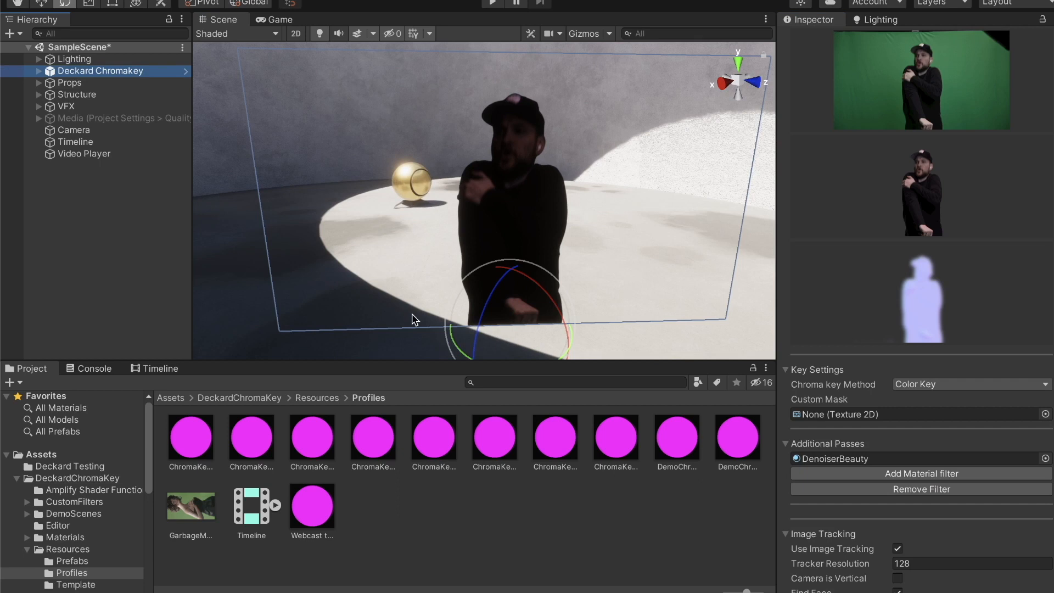
pyautogui.press('w')
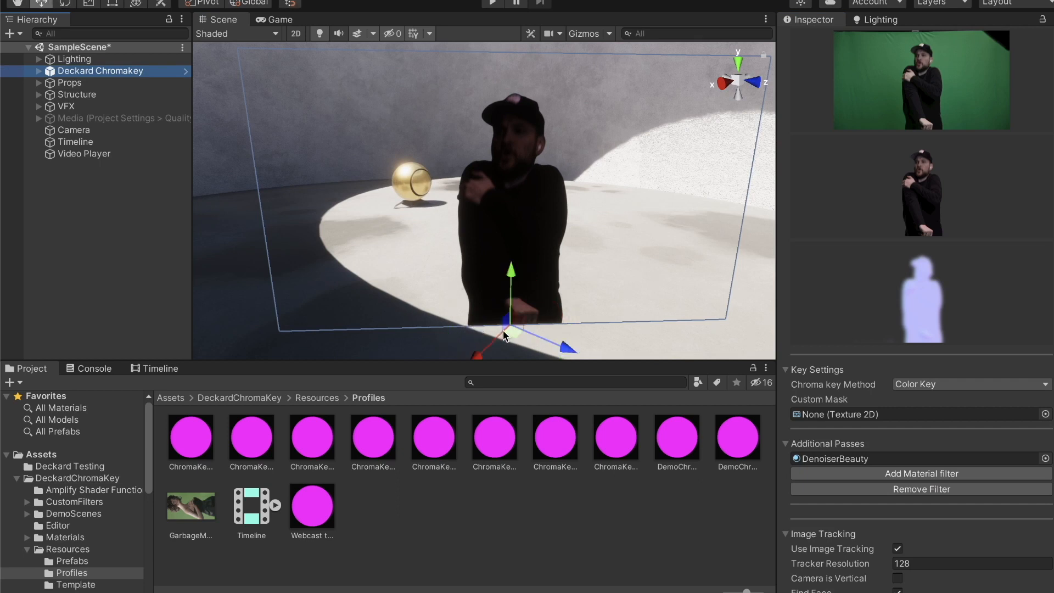
pyautogui.moveTo(513, 336); pyautogui.dragTo(584, 229)
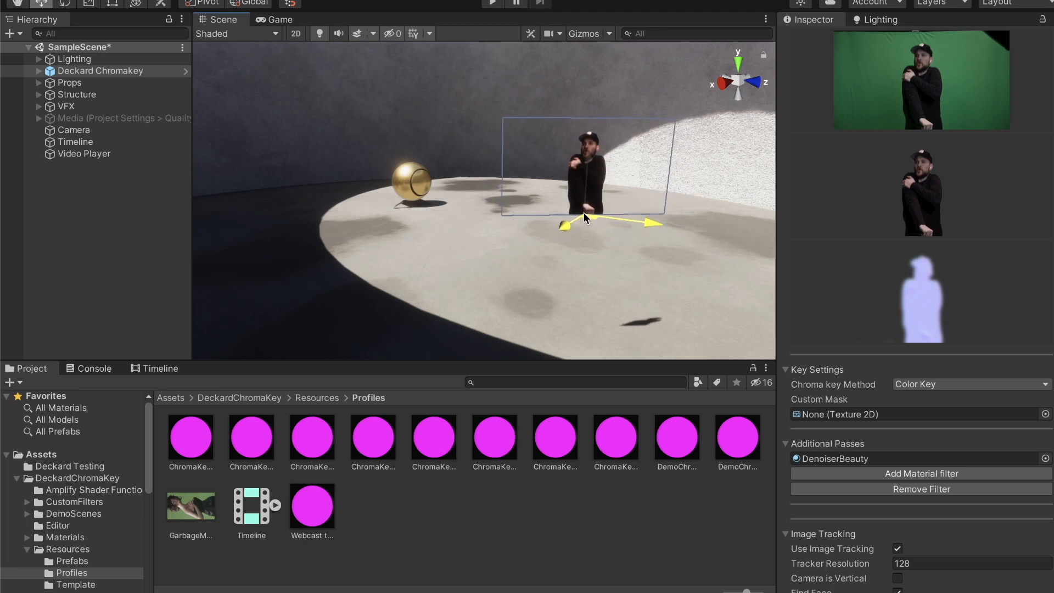
pyautogui.moveTo(587, 162); pyautogui.dragTo(590, 292)
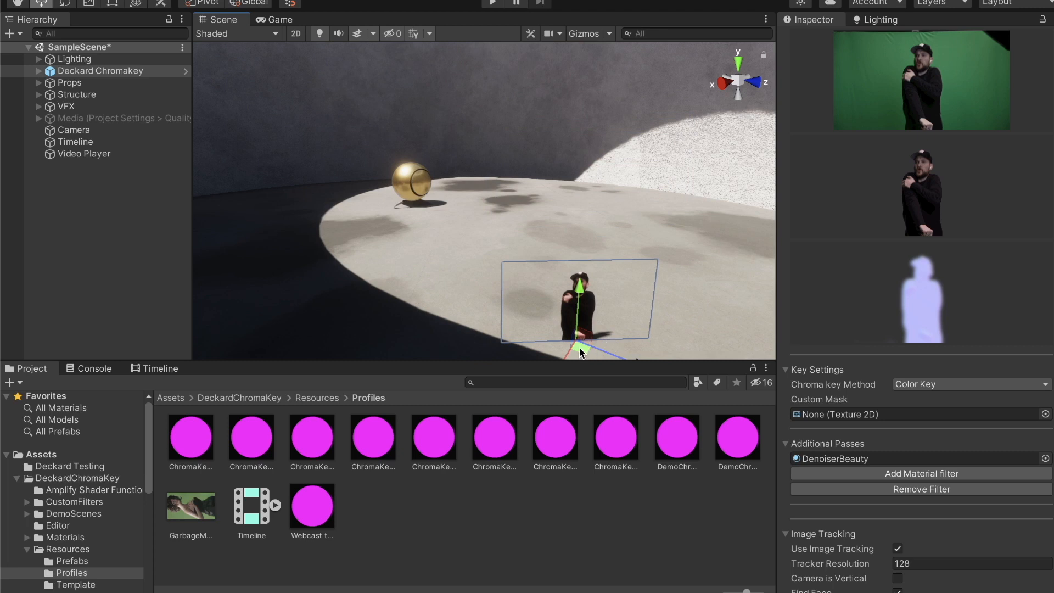
# Turn Deckard Chromakey at an angle about its vertical axis and shift it farther back on the sunlit floor.
pyautogui.press('e')
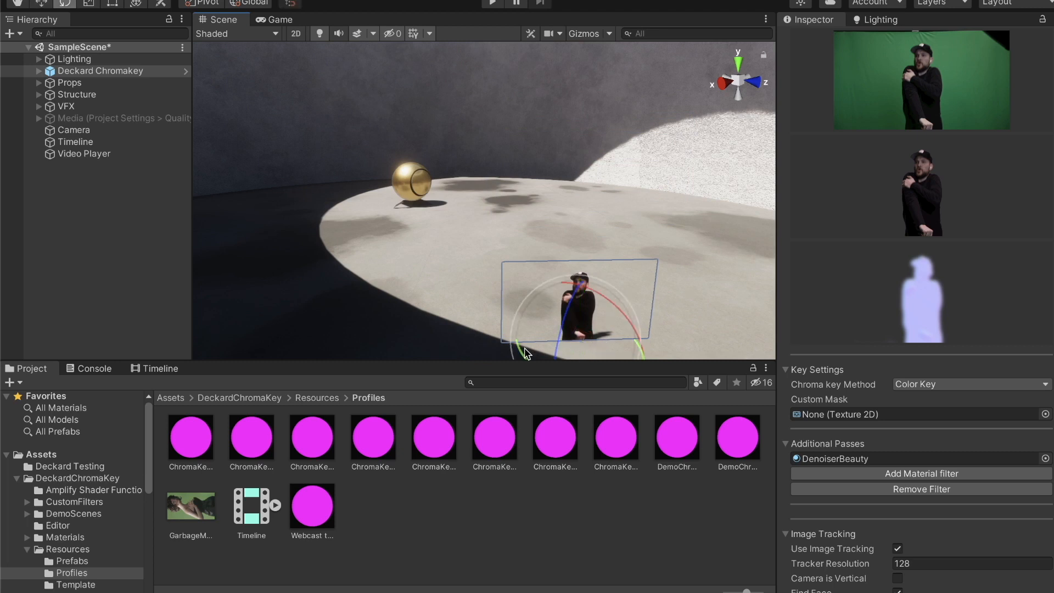
pyautogui.moveTo(520, 352); pyautogui.dragTo(480, 281)
pyautogui.moveTo(561, 279); pyautogui.dragTo(554, 242, button='middle')
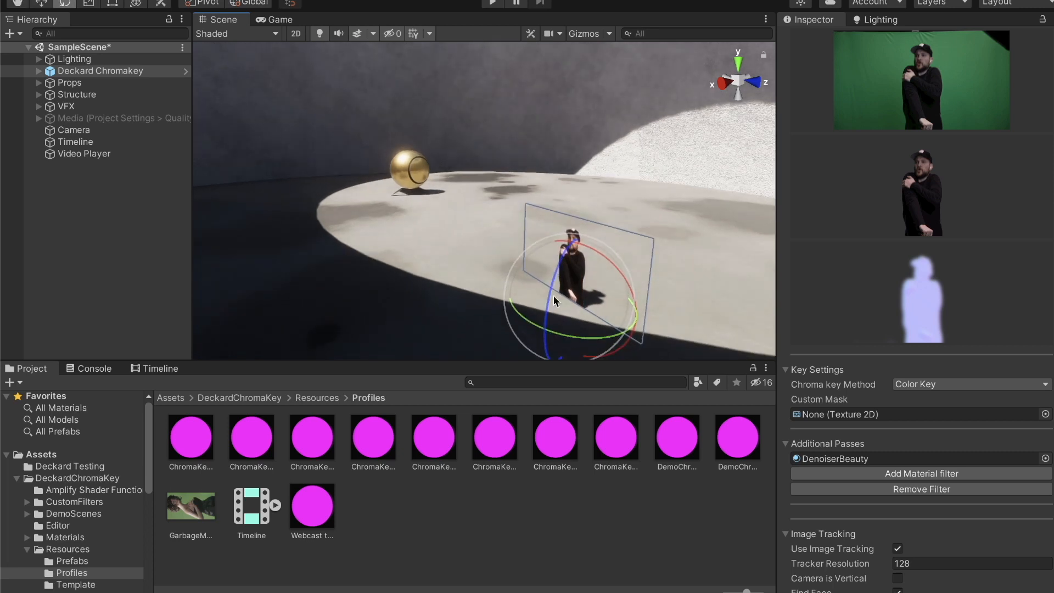
pyautogui.press('w')
pyautogui.moveTo(571, 308); pyautogui.dragTo(574, 276)
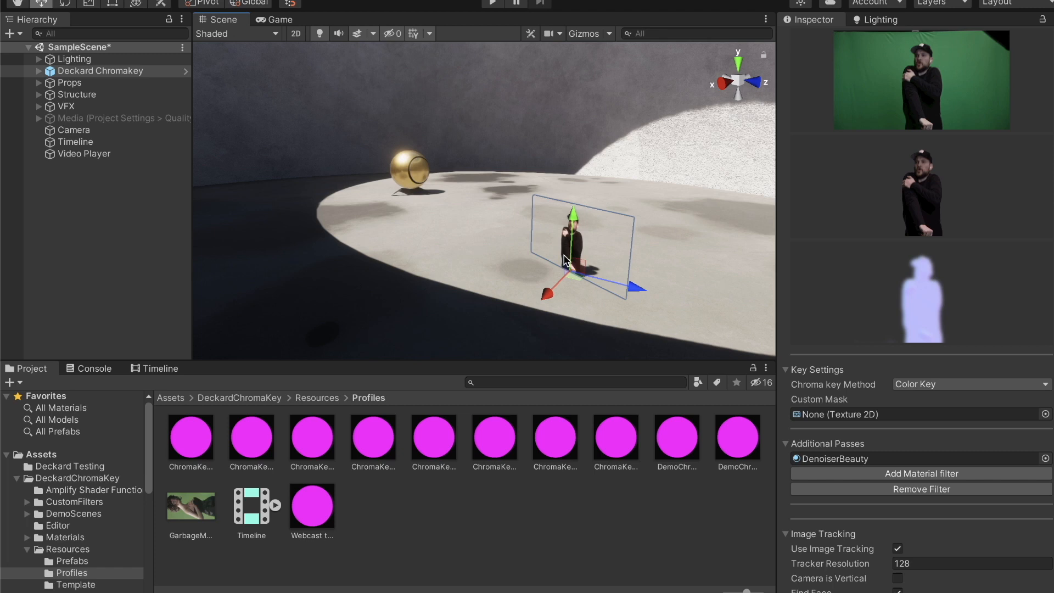
# Switch to the SpaceCaveRotational2.mp4 player, review the composited actor around 00:03, and return to the Unity scene.
pyautogui.hotkey('ctrl', 'Up')
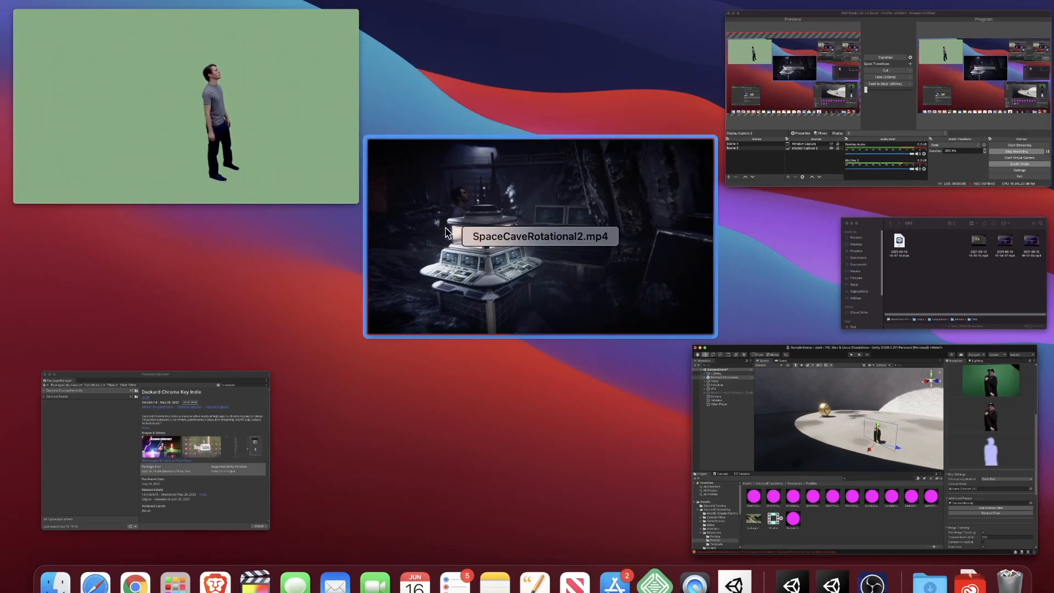
pyautogui.click(512, 259)
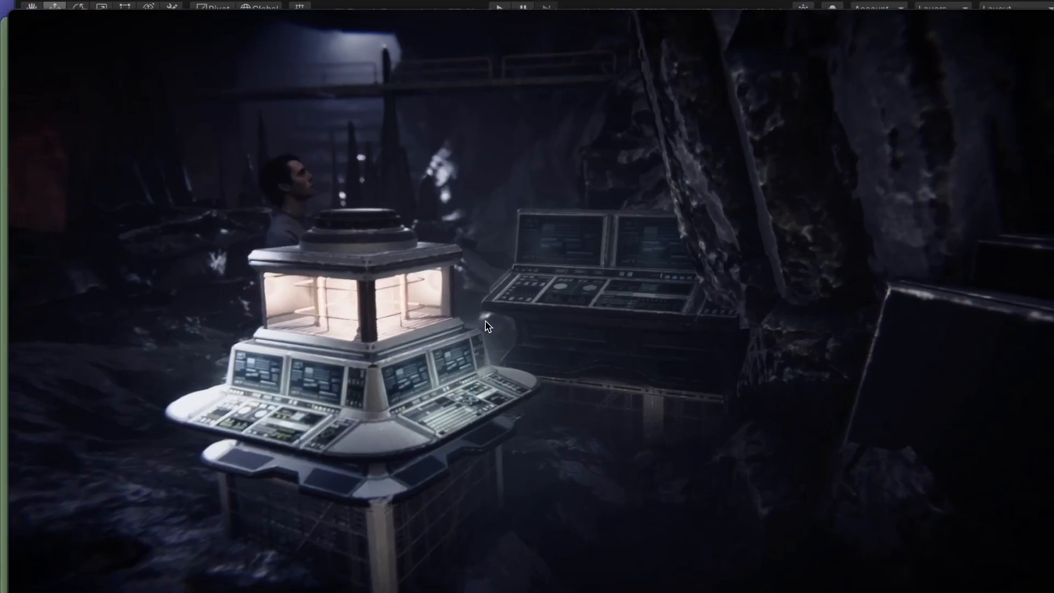
pyautogui.moveTo(467, 504); pyautogui.dragTo(456, 503)
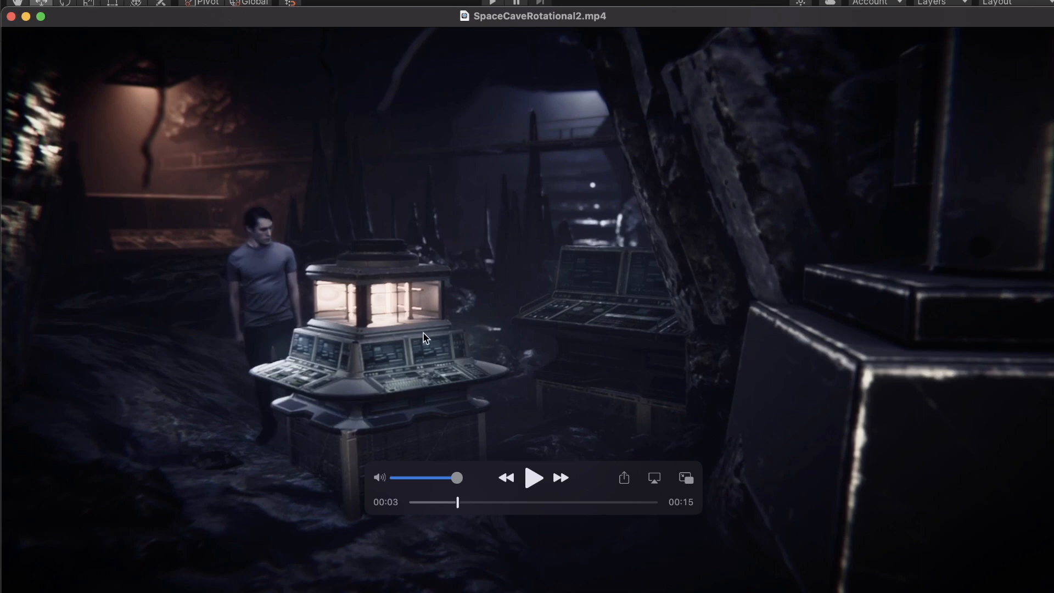
pyautogui.hotkey('ctrl', 'Up')
pyautogui.click(693, 415)
# Rotate Deckard Chromakey to face the view squarely and scale it up to about three times its displayed size.
pyautogui.keyDown('alt'); pyautogui.moveTo(510, 305); pyautogui.dragTo(563, 262); pyautogui.keyUp('alt')
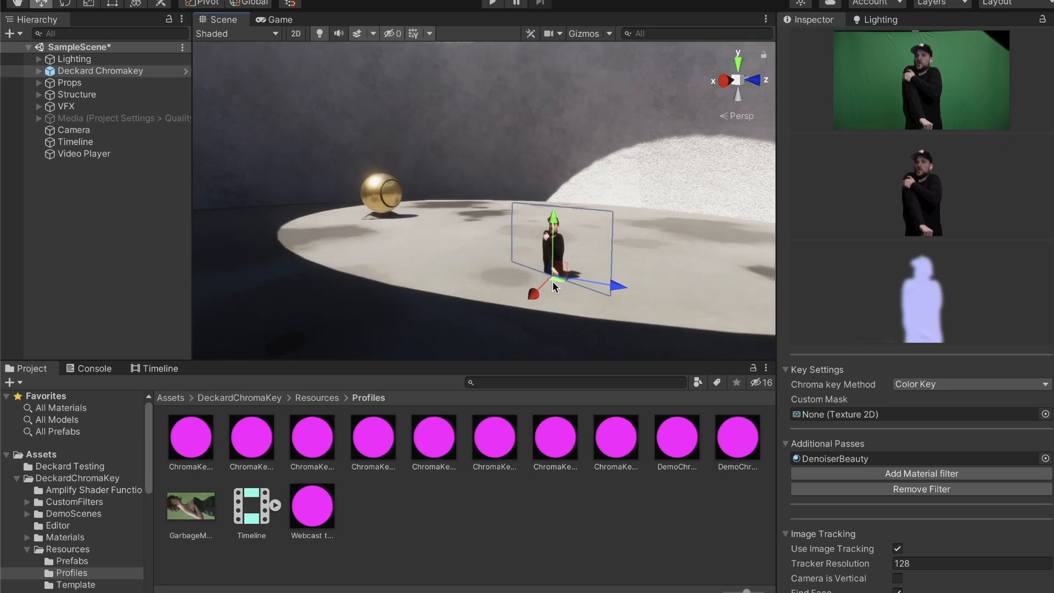
pyautogui.press('e')
pyautogui.moveTo(566, 298); pyautogui.dragTo(674, 276)
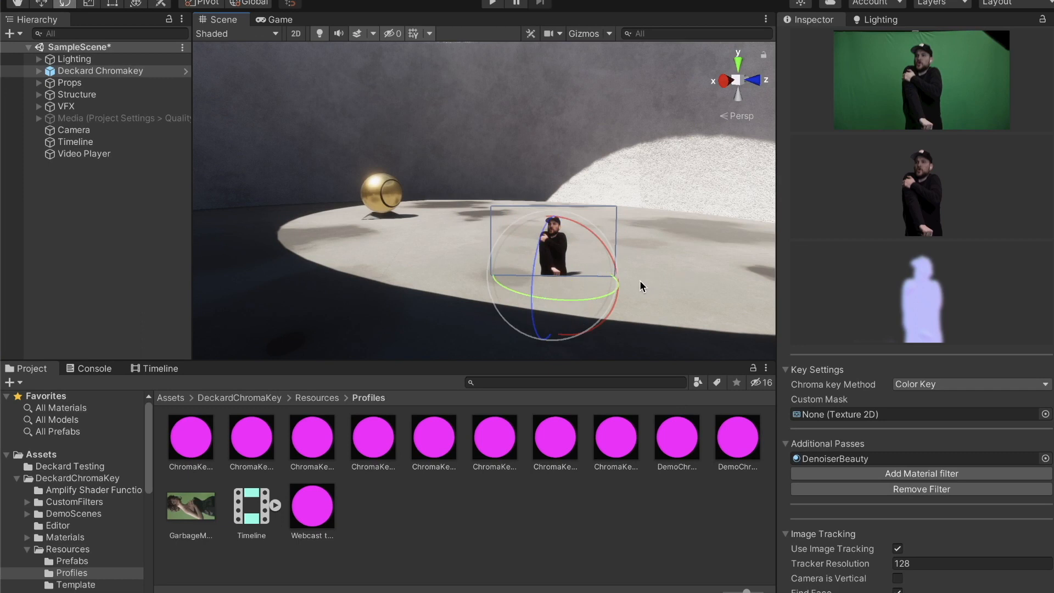
pyautogui.press('r')
pyautogui.moveTo(553, 277); pyautogui.dragTo(523, 144)
pyautogui.moveTo(524, 155); pyautogui.dragTo(502, 169, button='middle')
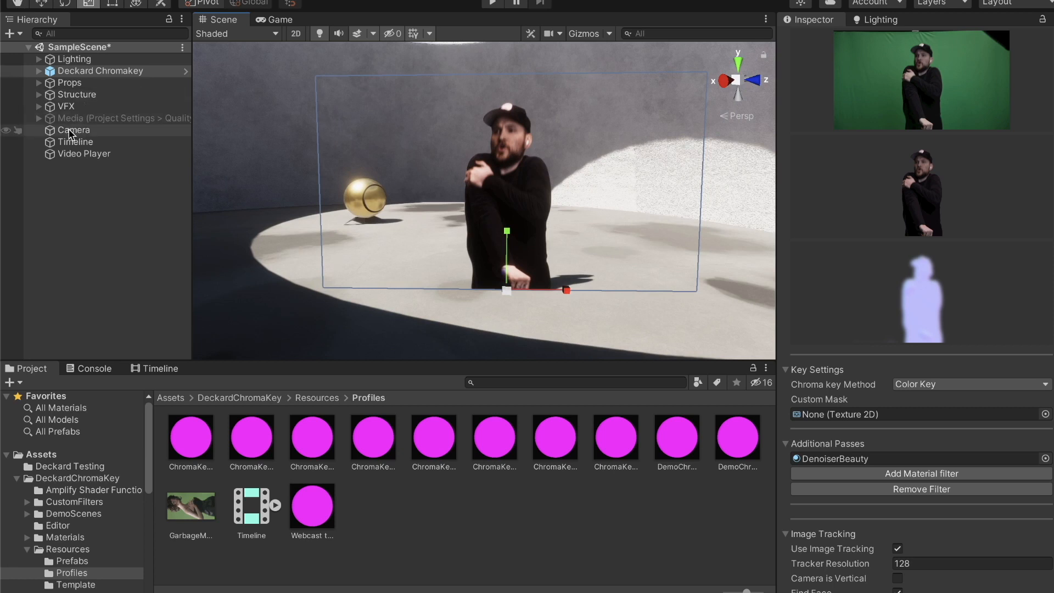
# Align the Camera with the current scene view and check its framing in the Game view.
pyautogui.click(71, 132)
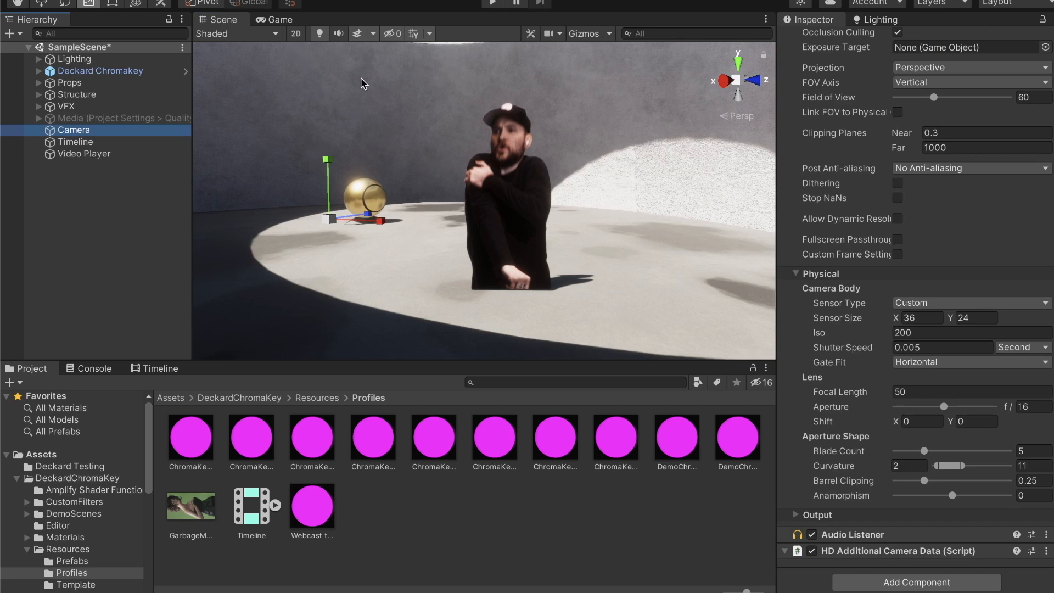
pyautogui.click(279, 19)
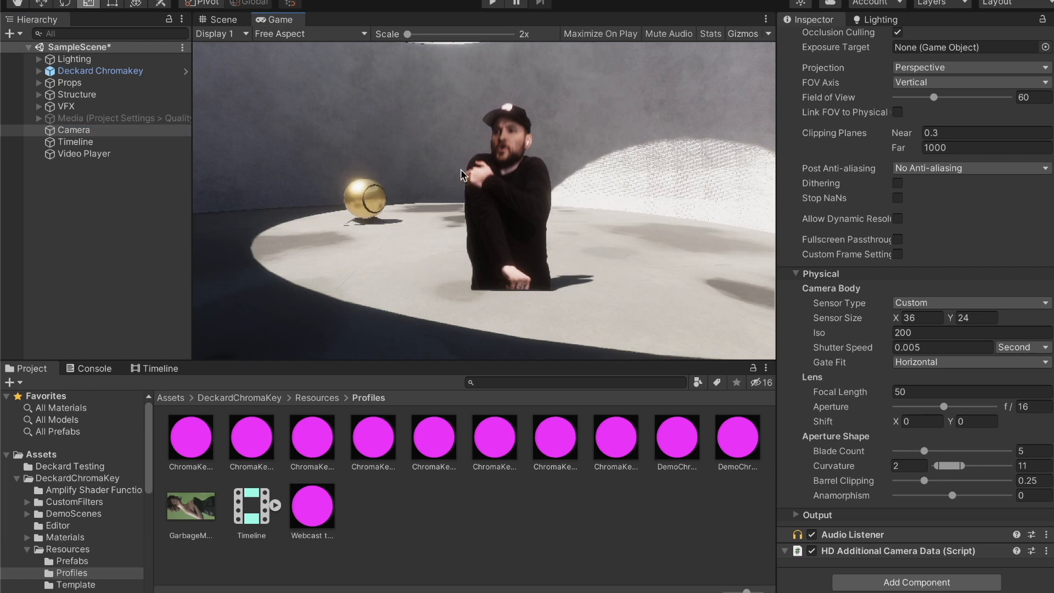
pyautogui.click(228, 21)
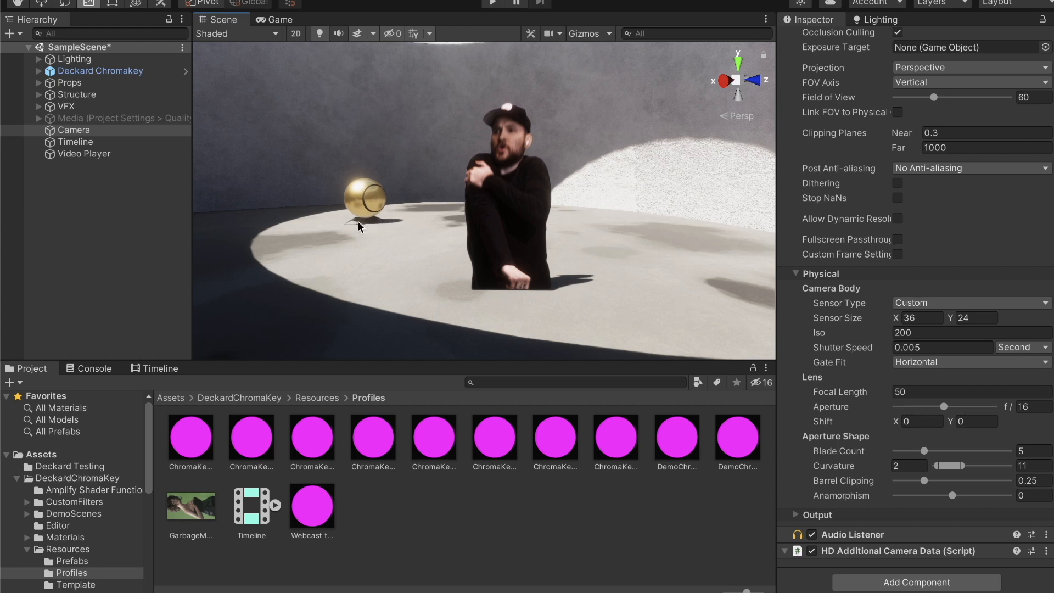
# Rewind the existing ball timeline to 0:00 and delete the Timeline object from the scene.
pyautogui.click(161, 369)
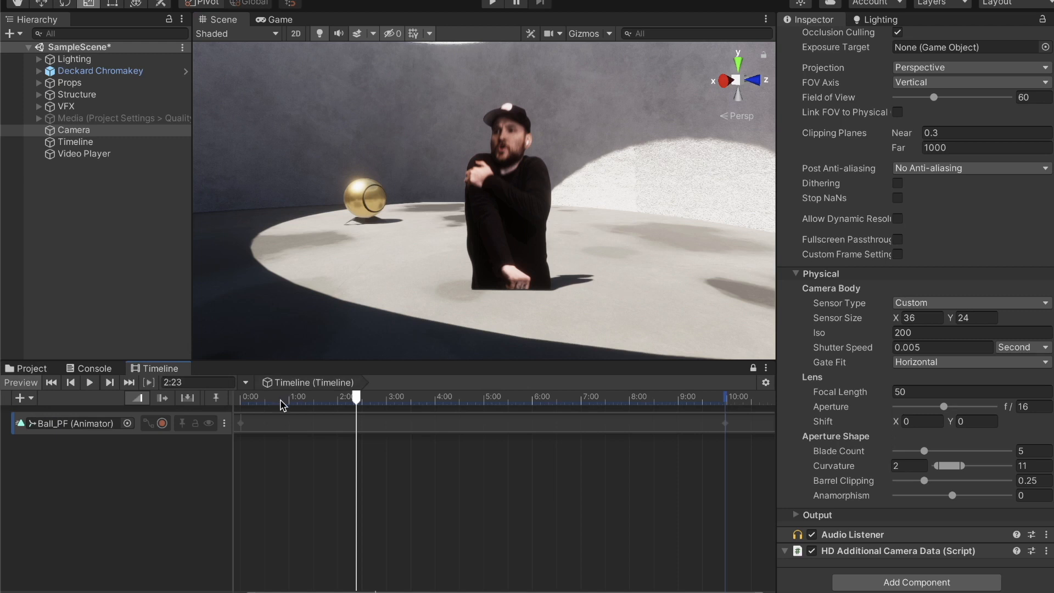
pyautogui.click(84, 155)
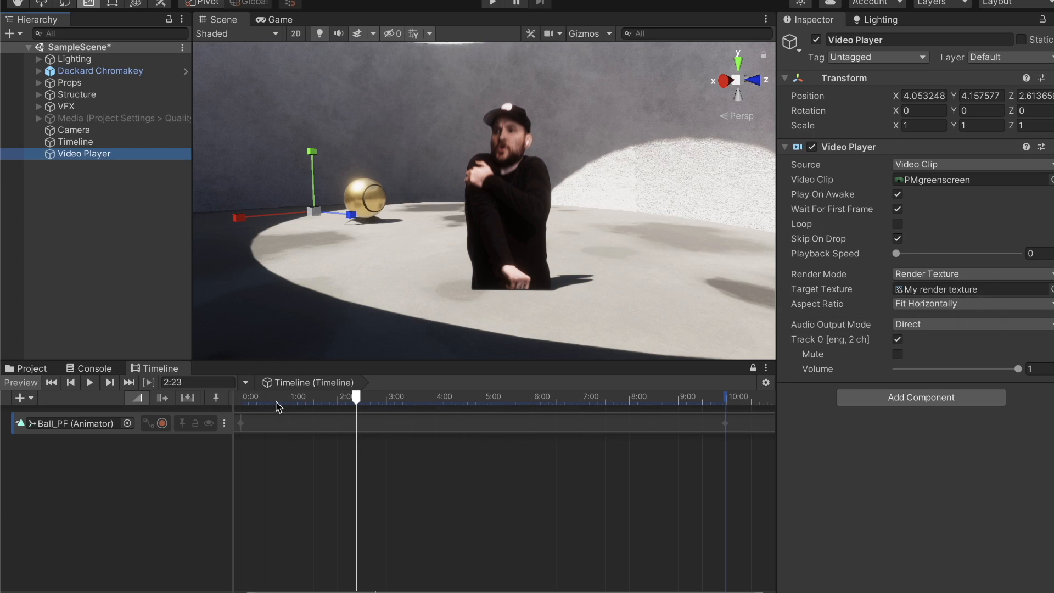
pyautogui.moveTo(275, 407); pyautogui.dragTo(241, 403)
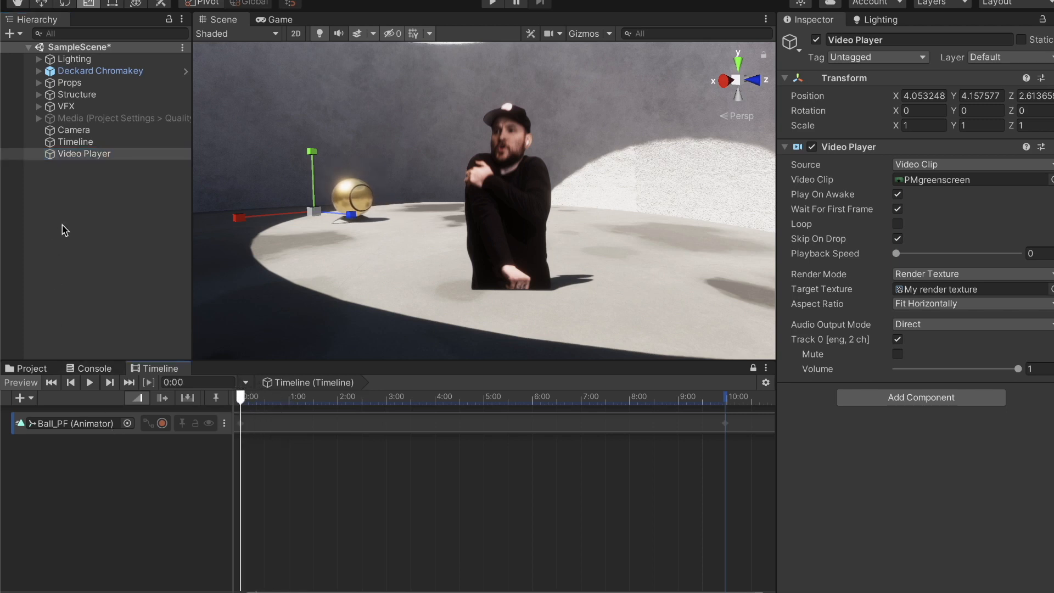
pyautogui.click(50, 144)
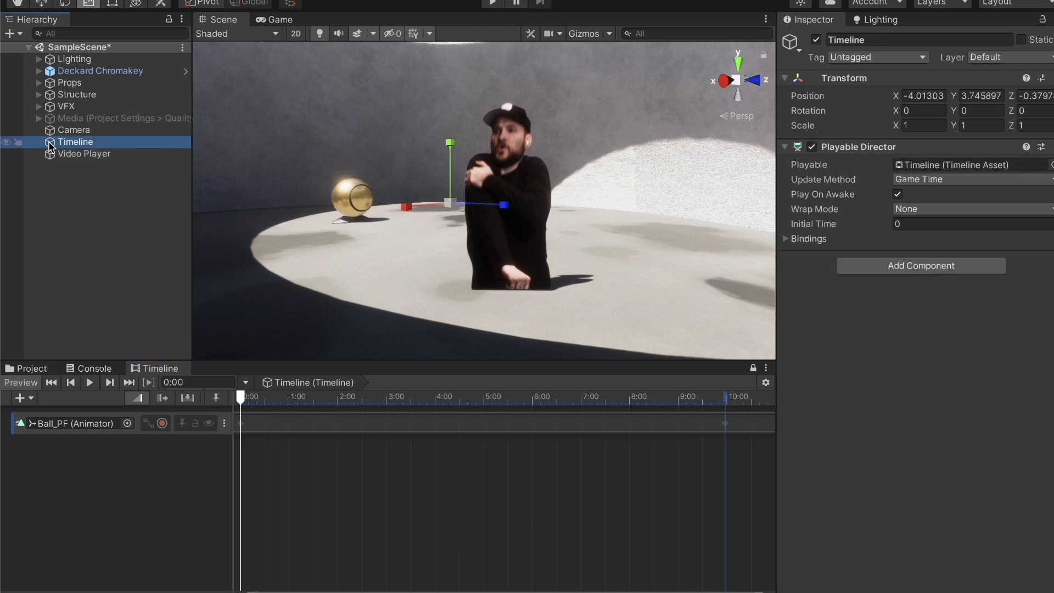
pyautogui.press('Delete')
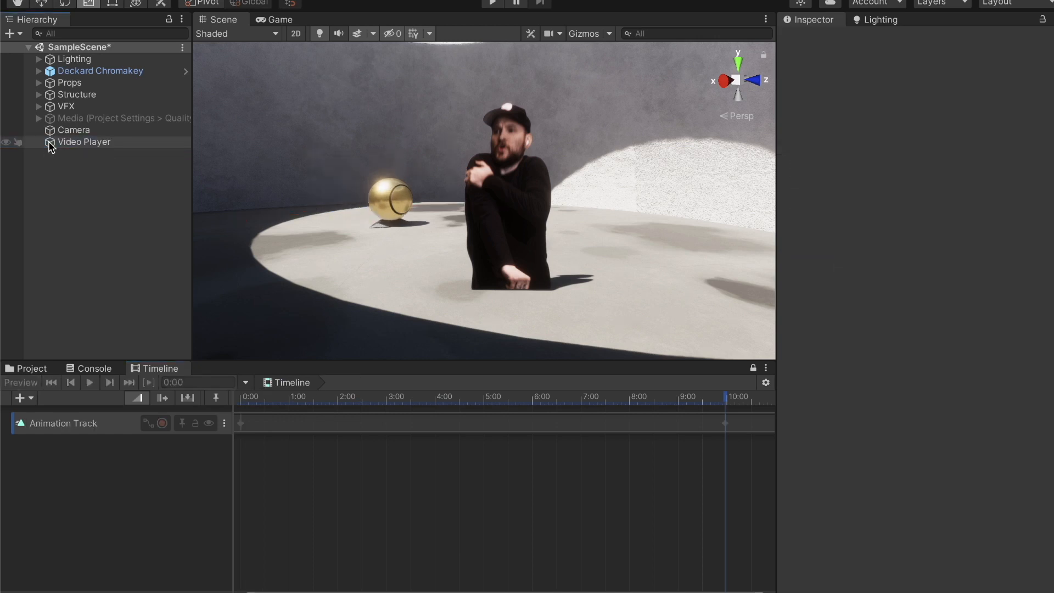
# Create an empty game object at the scene's root level and name it Test Timeline.
pyautogui.rightClick(93, 187)
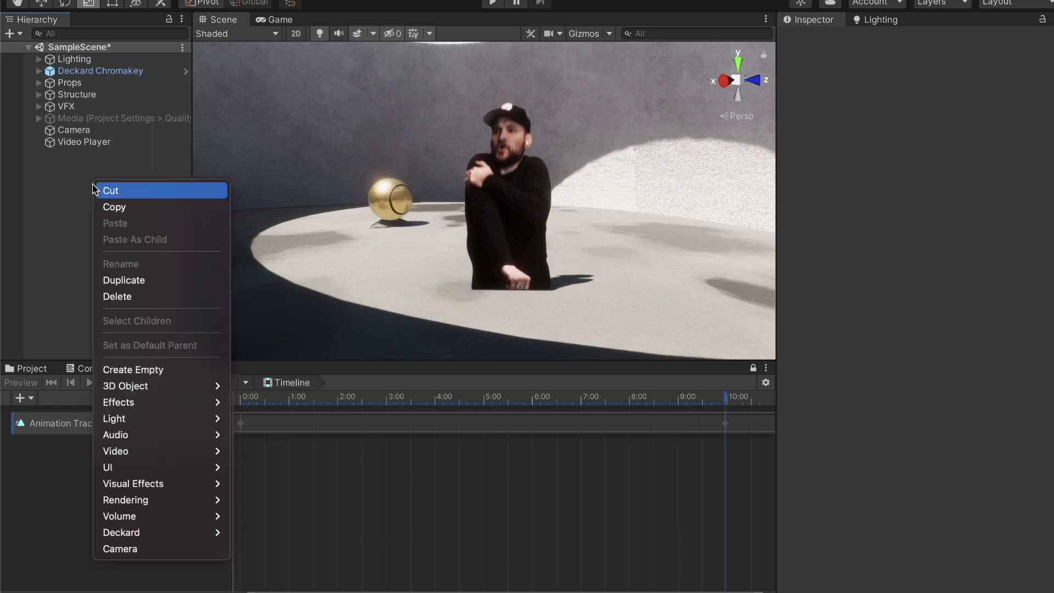
pyautogui.click(132, 371)
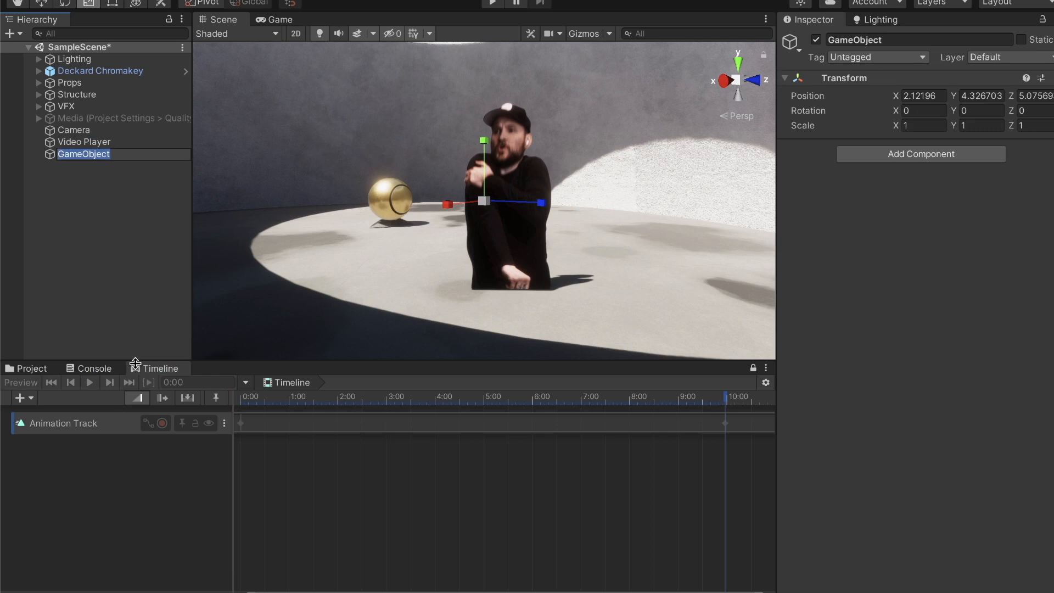
pyautogui.write('T')
pyautogui.press('Return')
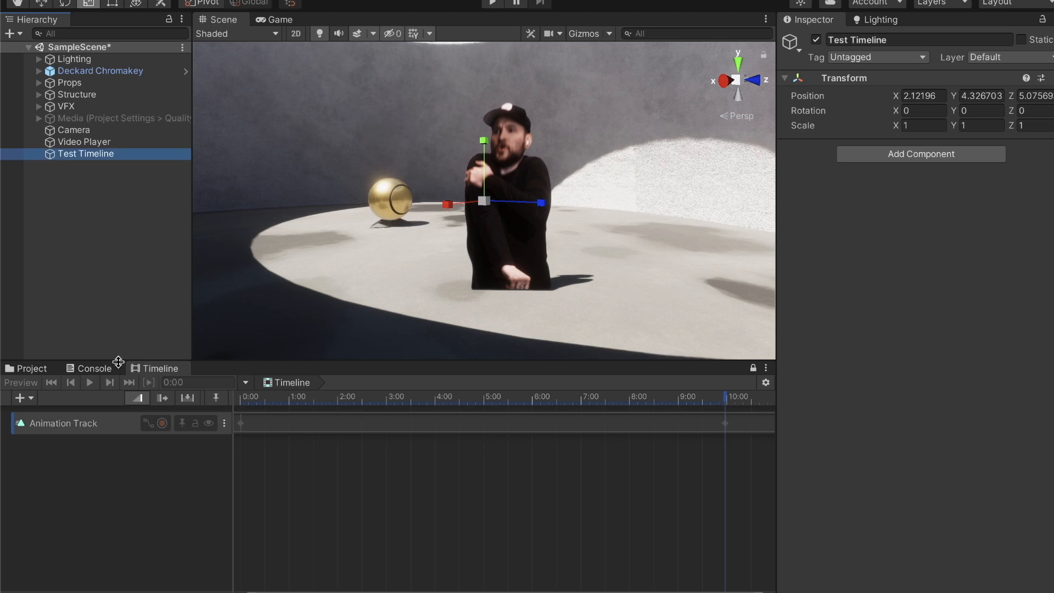
# Unlock the Timeline editor and create a director and timeline asset for Test Timeline, saved as Test Timeline in the Profiles folder.
pyautogui.click(754, 368)
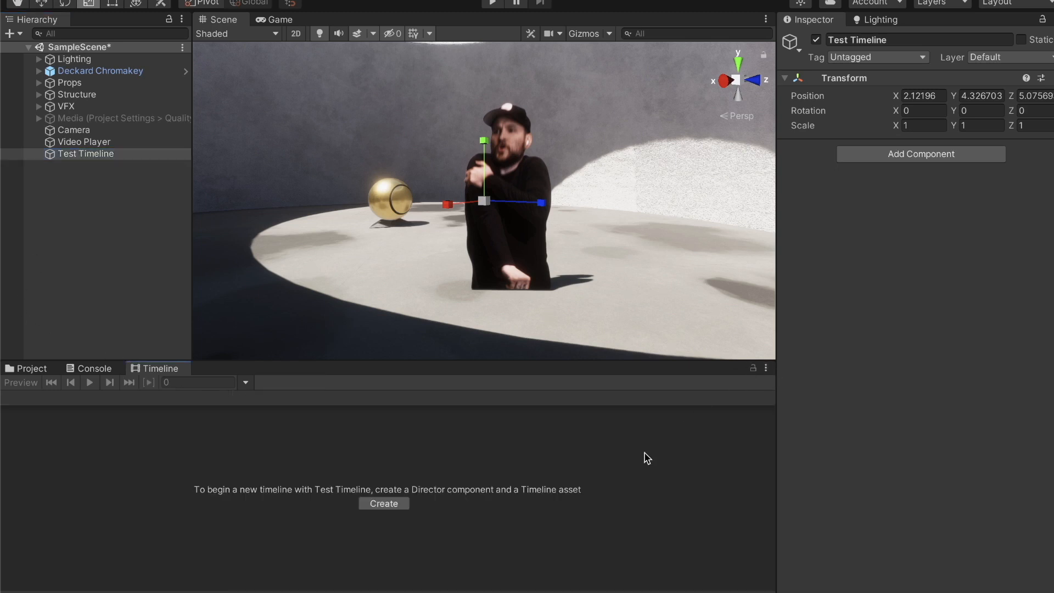
pyautogui.click(54, 156)
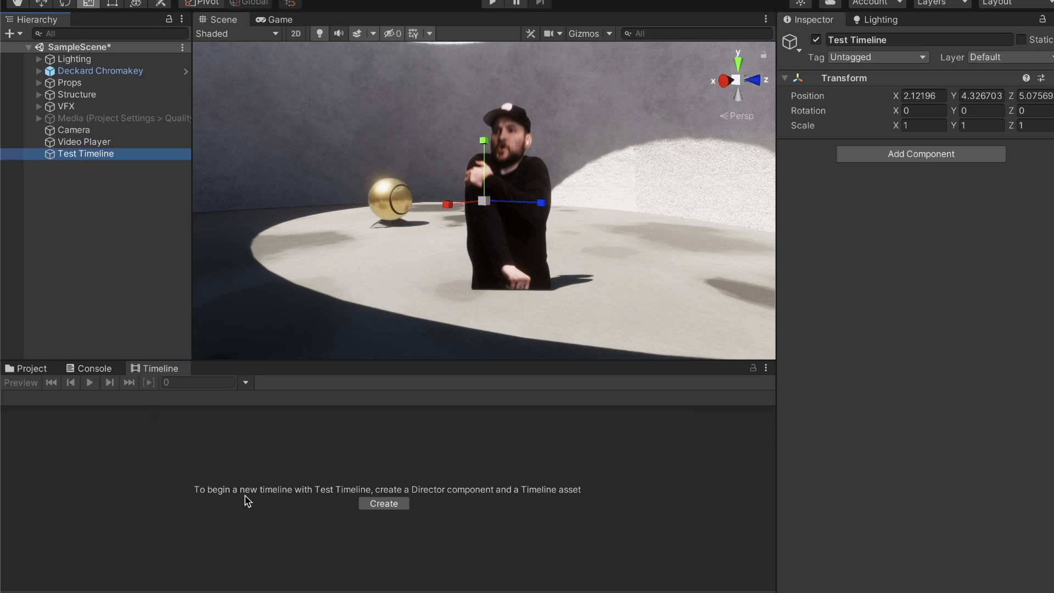
pyautogui.click(386, 504)
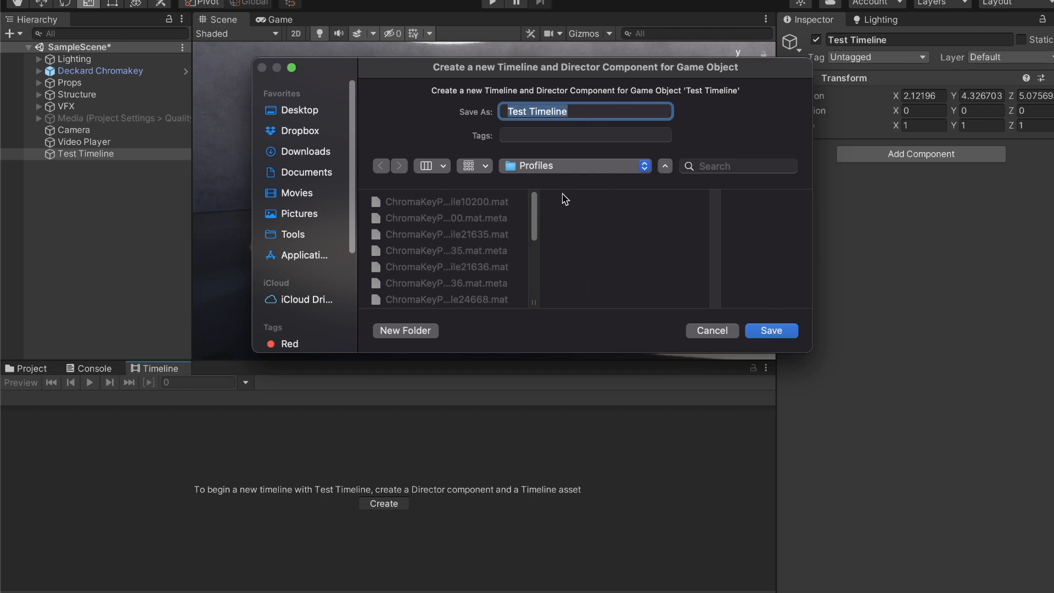
pyautogui.click(773, 331)
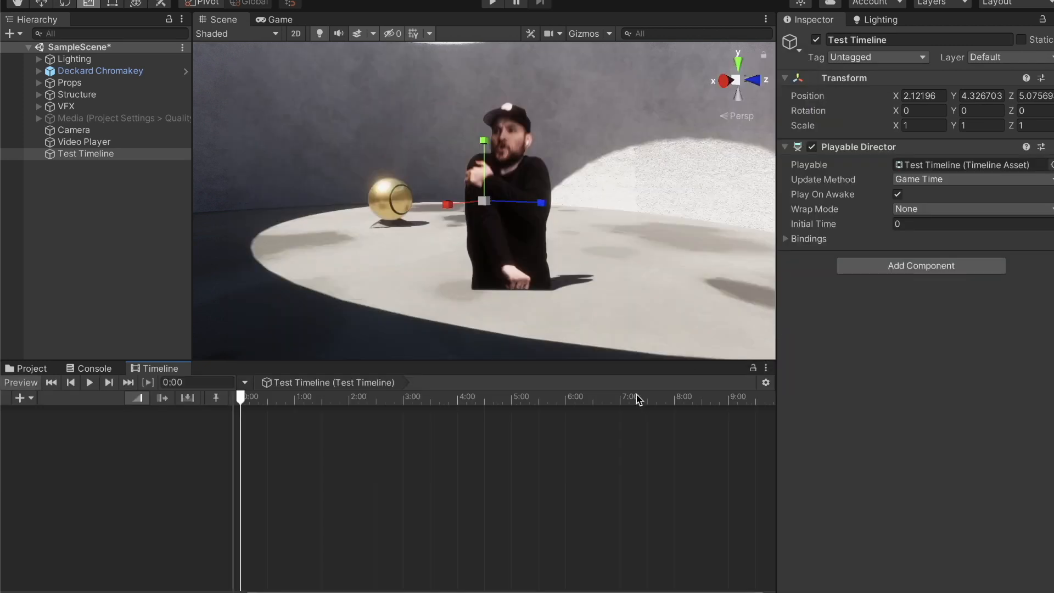
# Compare what the unlocked Timeline editor shows for Video Player, VFX, Camera and Test Timeline.
pyautogui.click(52, 154)
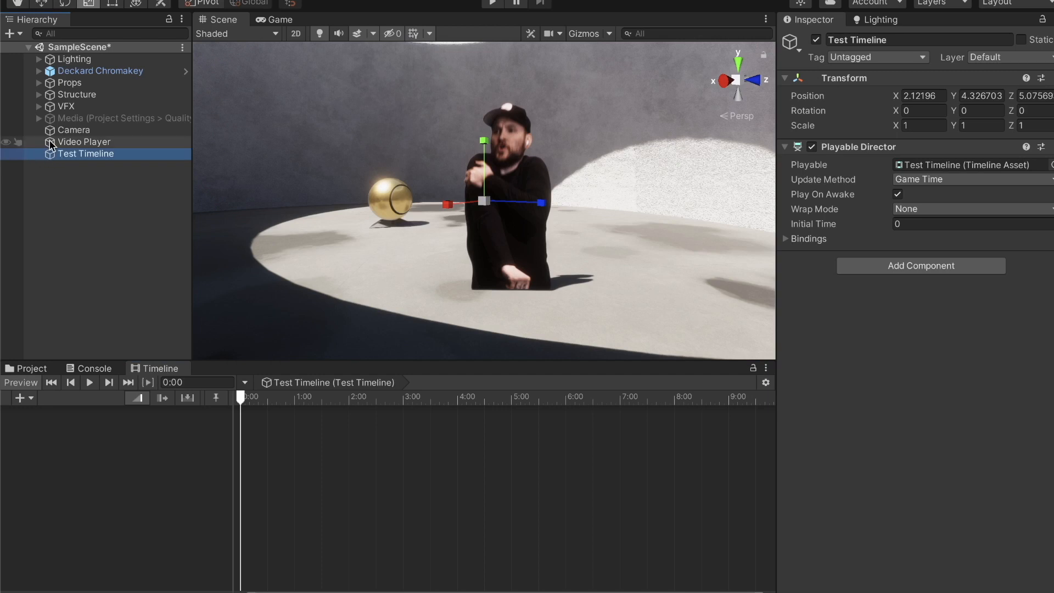
pyautogui.click(51, 143)
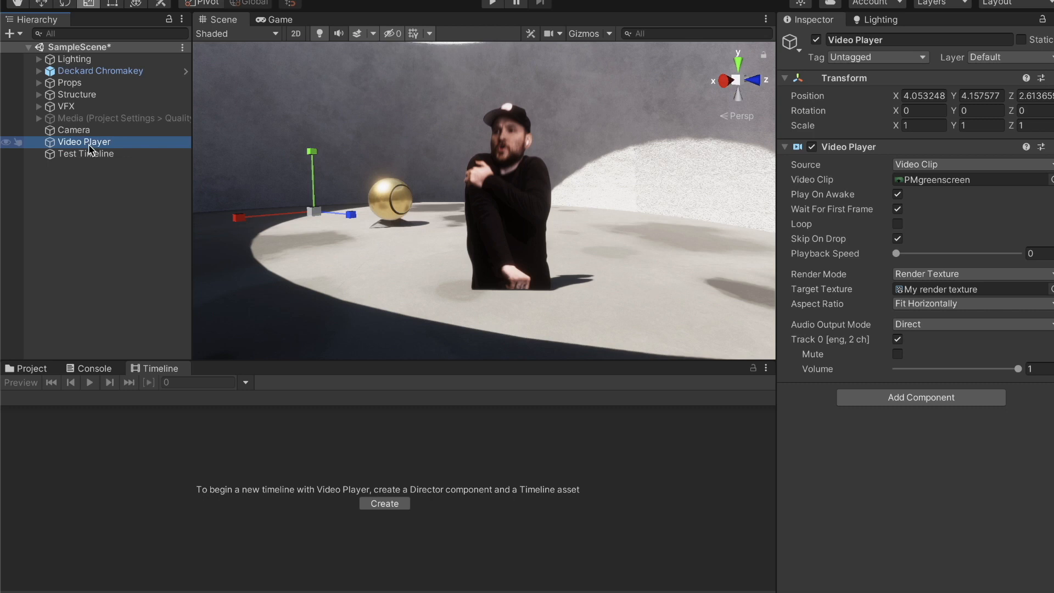
pyautogui.click(50, 132)
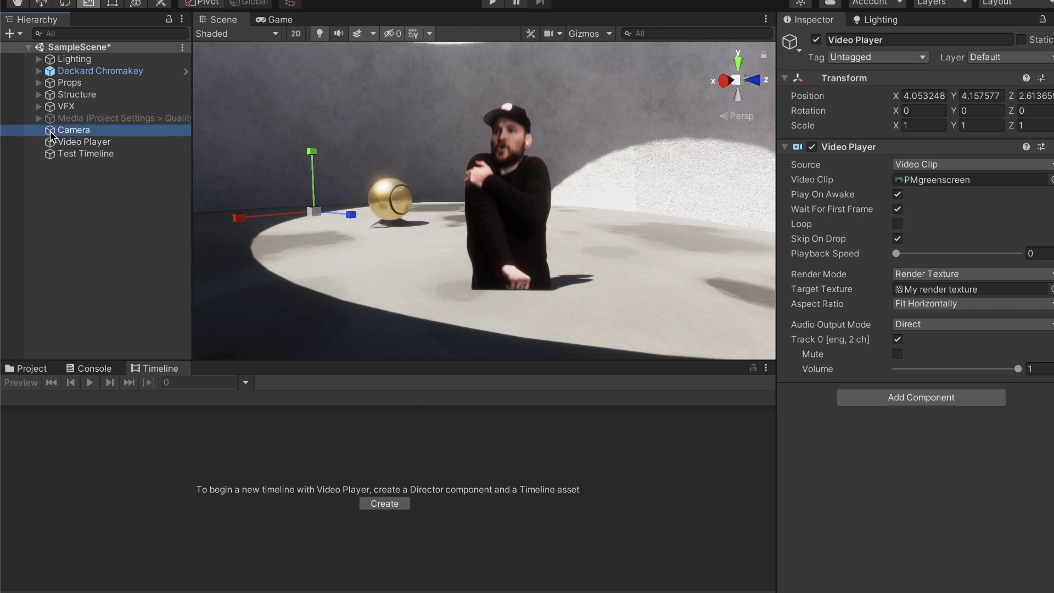
pyautogui.click(51, 108)
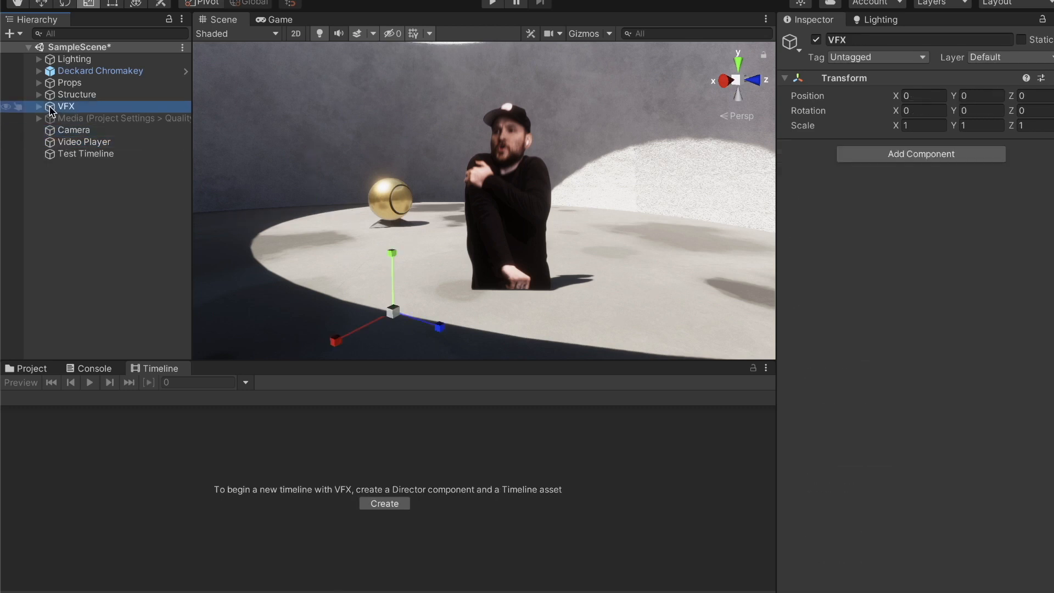
pyautogui.click(53, 156)
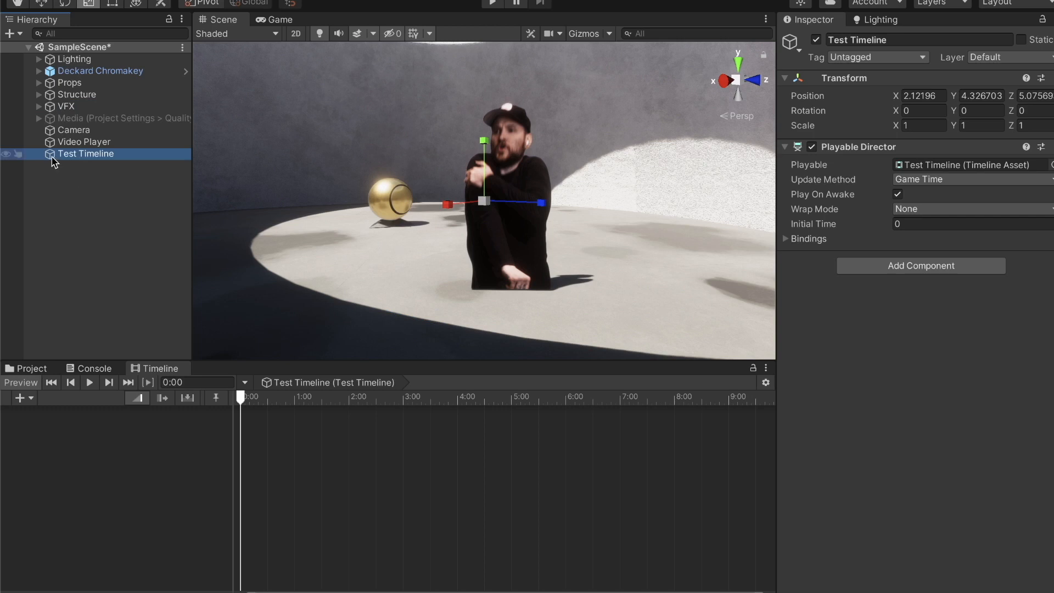
pyautogui.click(56, 185)
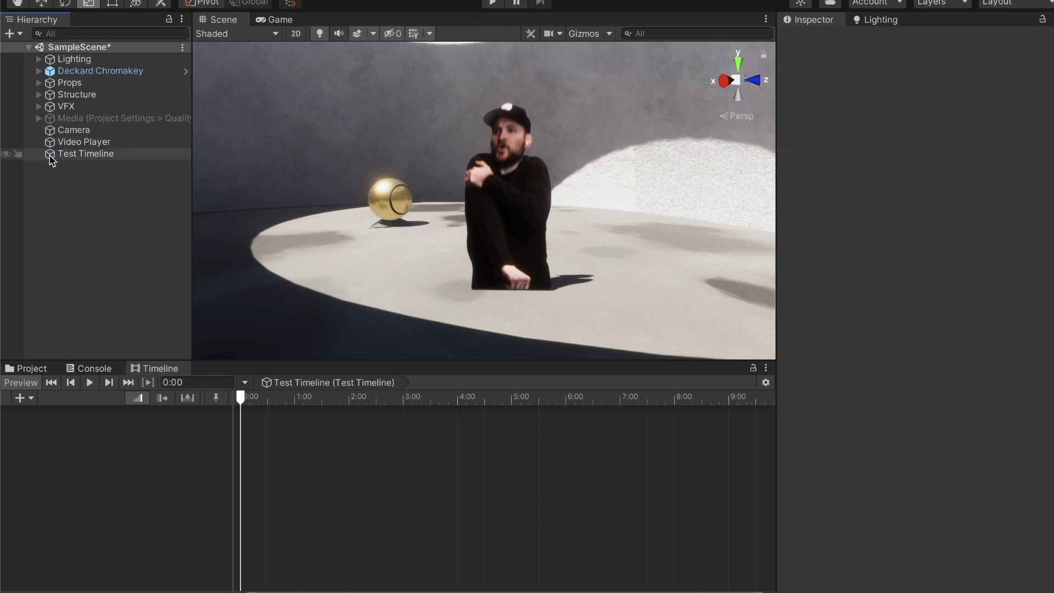
pyautogui.click(51, 156)
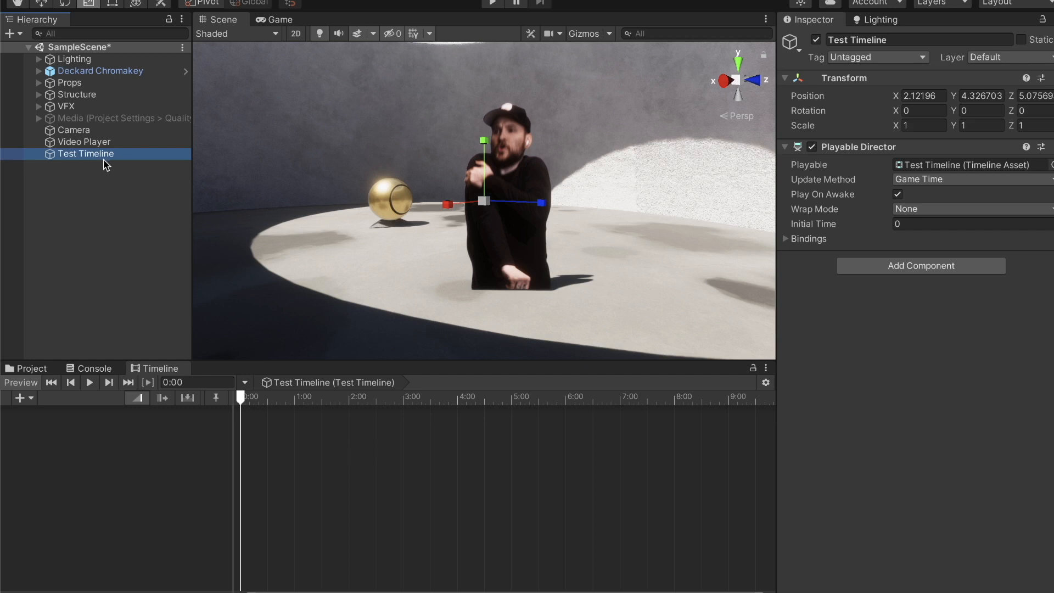
pyautogui.click(94, 142)
pyautogui.click(81, 129)
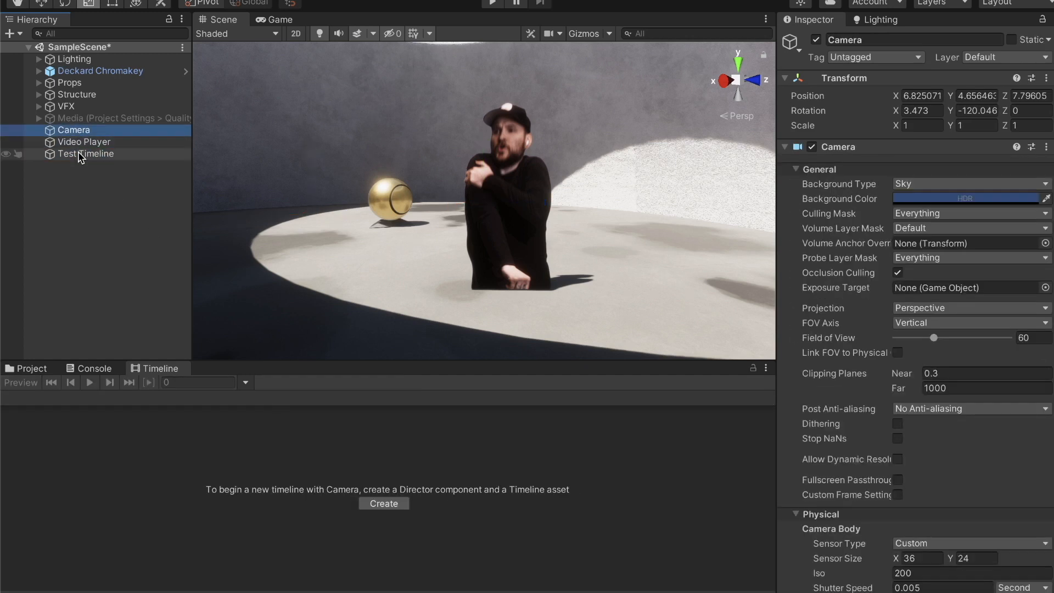
pyautogui.click(62, 155)
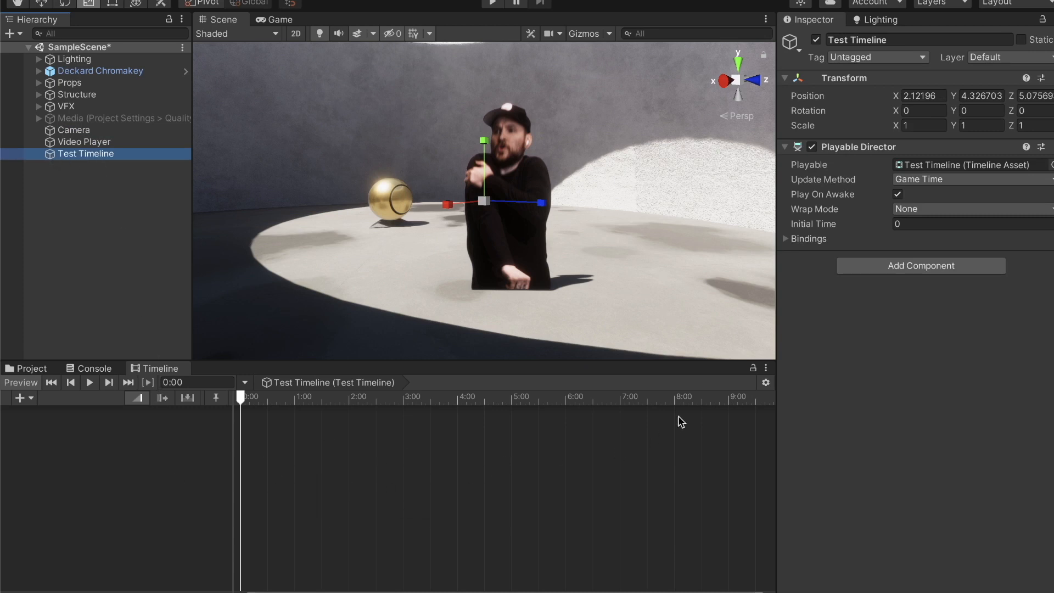
# Lock the Timeline editor to Test Timeline and check it while selecting other scene objects.
pyautogui.click(754, 370)
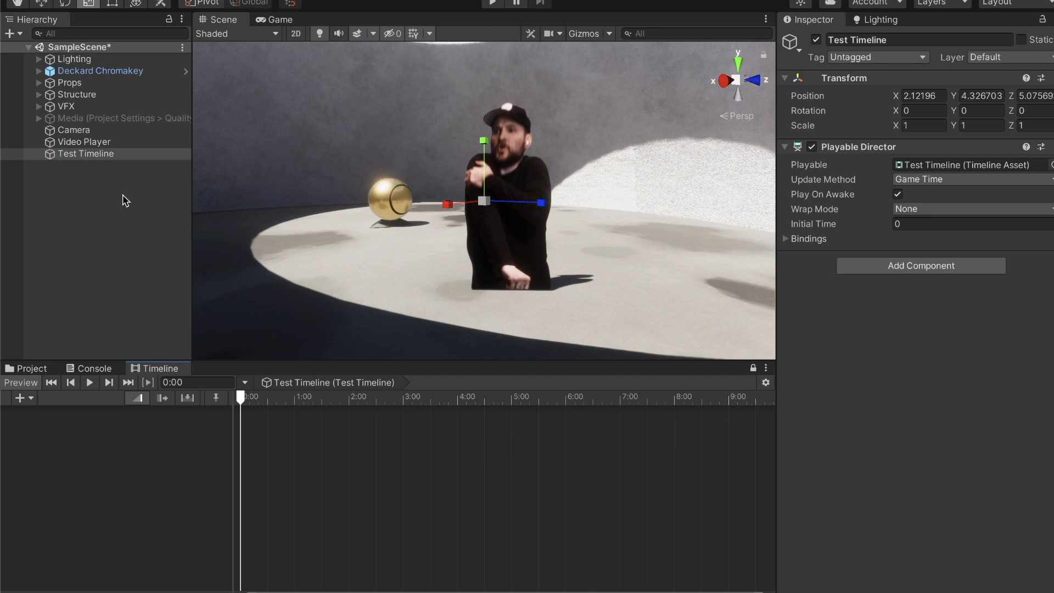
pyautogui.click(88, 140)
pyautogui.click(84, 131)
pyautogui.click(86, 141)
pyautogui.click(81, 130)
pyautogui.click(71, 107)
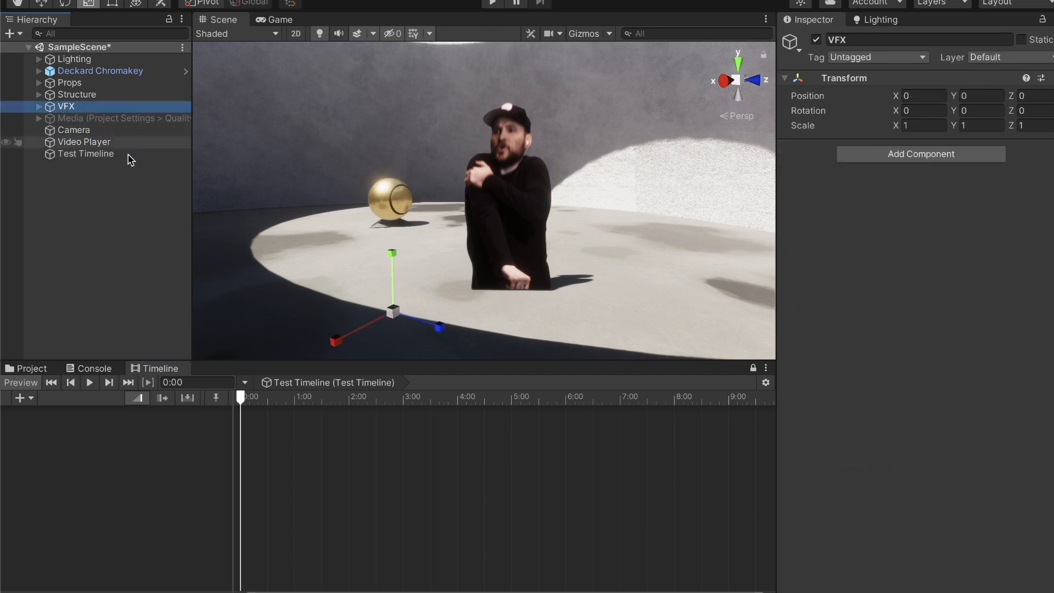
pyautogui.click(54, 154)
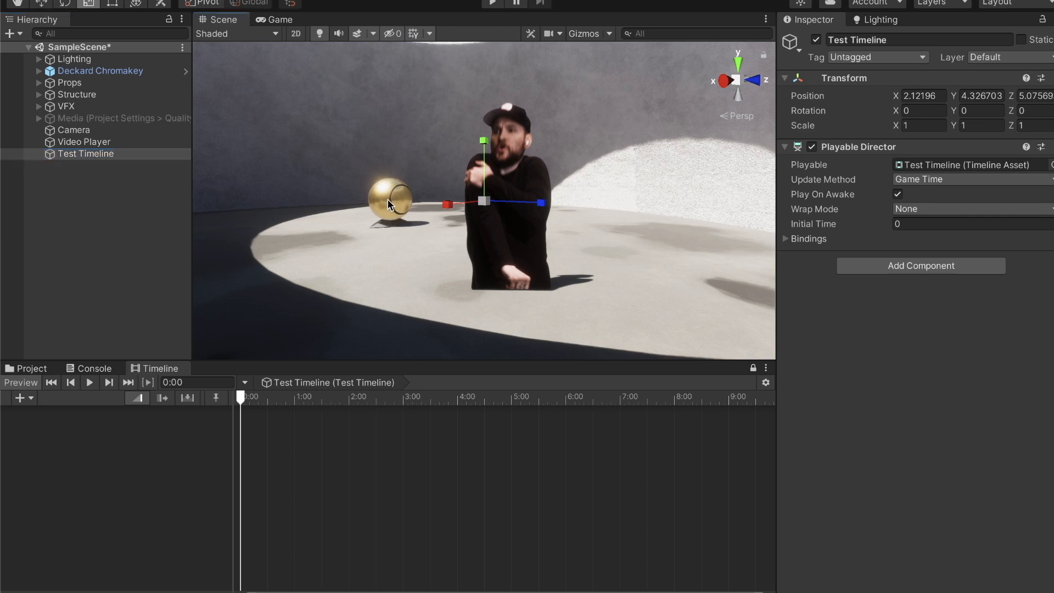
# Find the golden ball's parent object, Ball_PF, and add an animation track for it to Test Timeline.
pyautogui.click(388, 200)
pyautogui.click(387, 200)
pyautogui.click(387, 199)
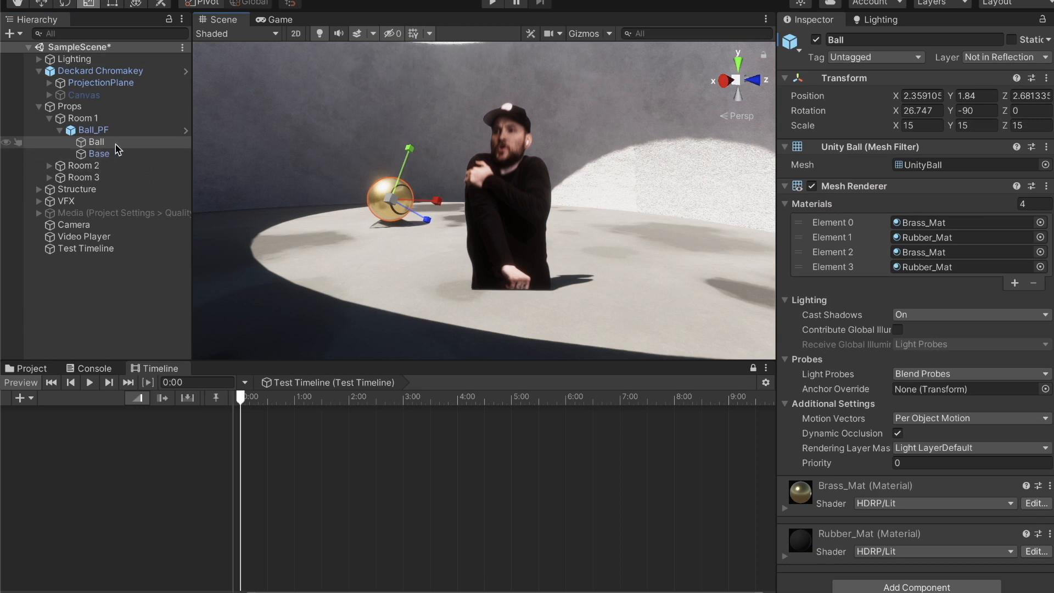
pyautogui.click(103, 131)
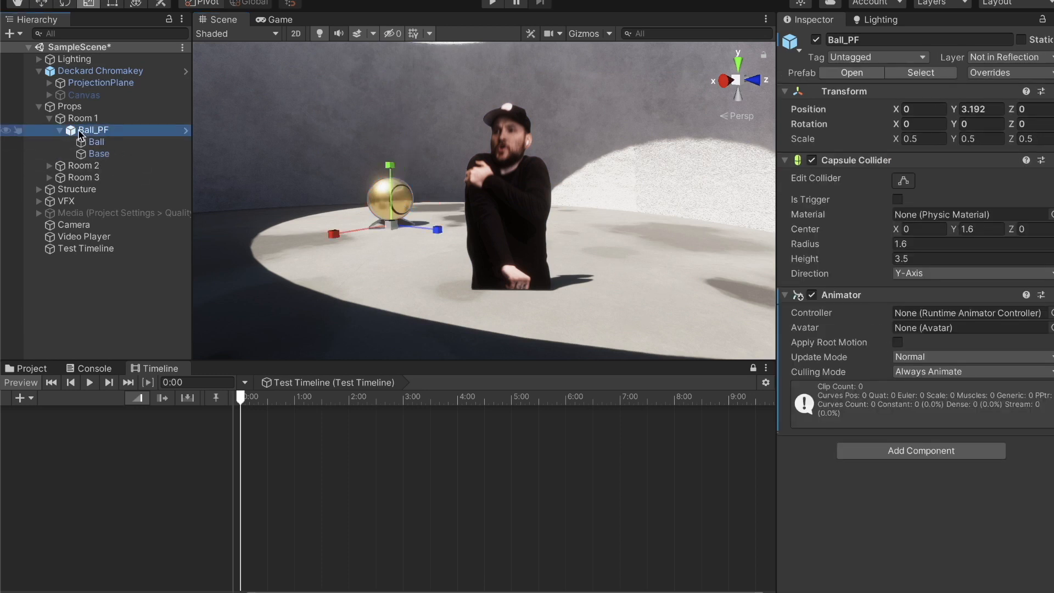
pyautogui.moveTo(73, 134); pyautogui.dragTo(117, 438)
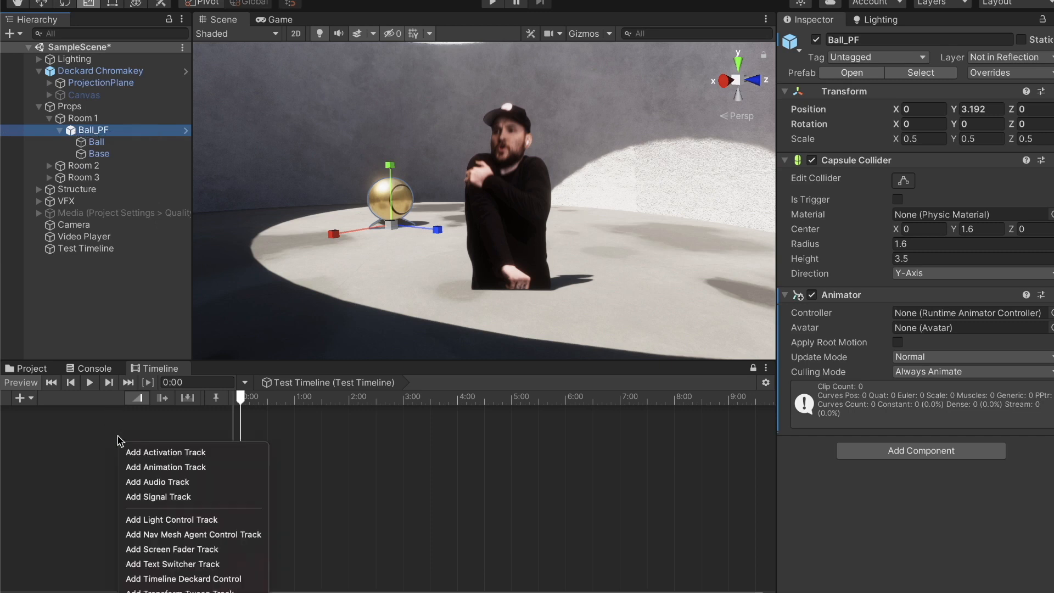
pyautogui.click(162, 468)
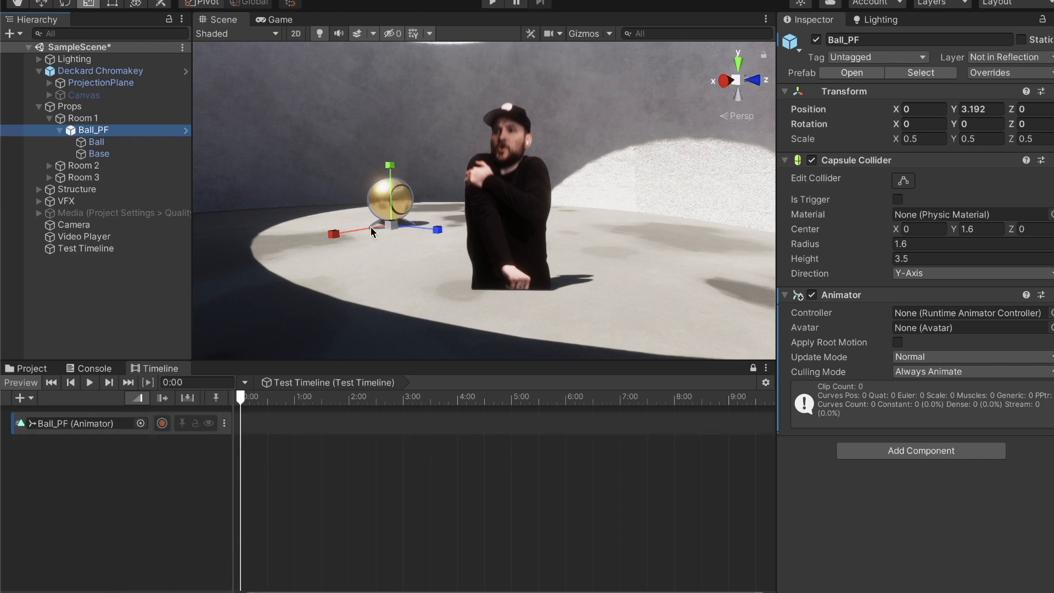
# Start recording on the Ball_PF track and key the ball's starting position at 0:00 with Z at -0.1.
pyautogui.click(162, 424)
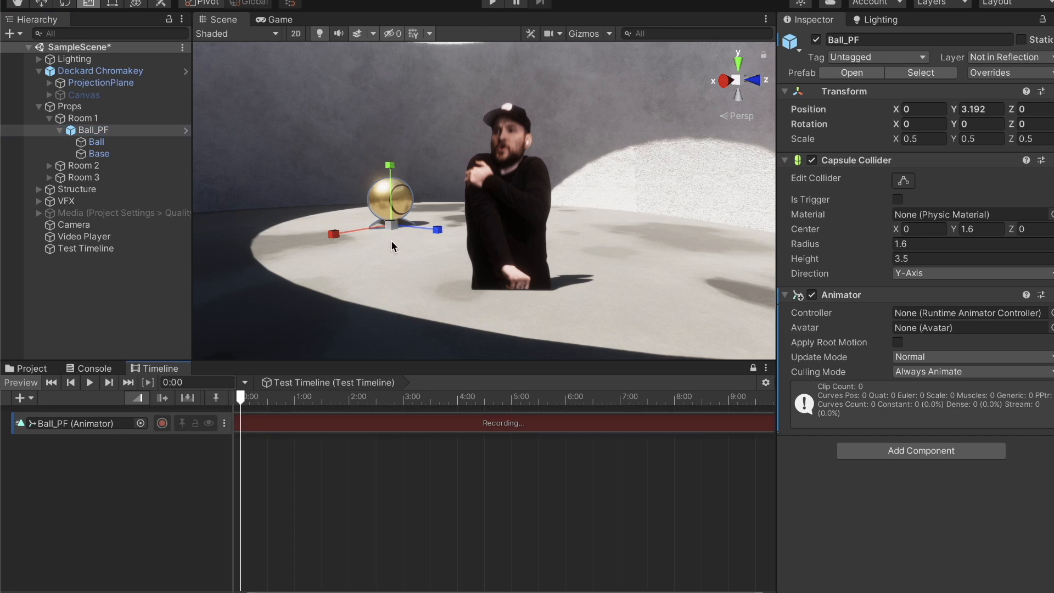
pyautogui.press('w')
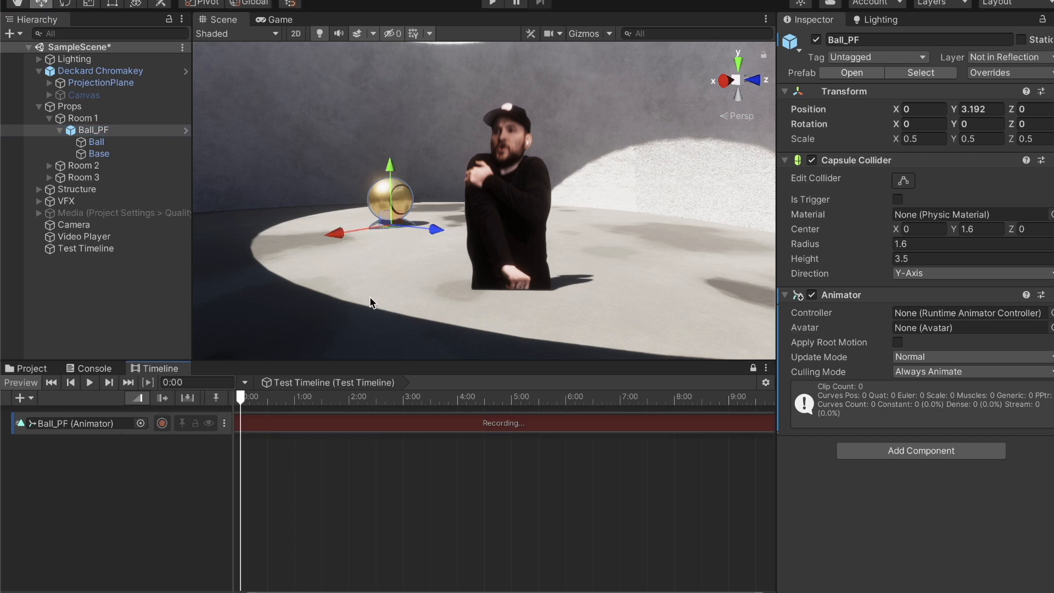
pyautogui.moveTo(433, 230); pyautogui.dragTo(406, 288)
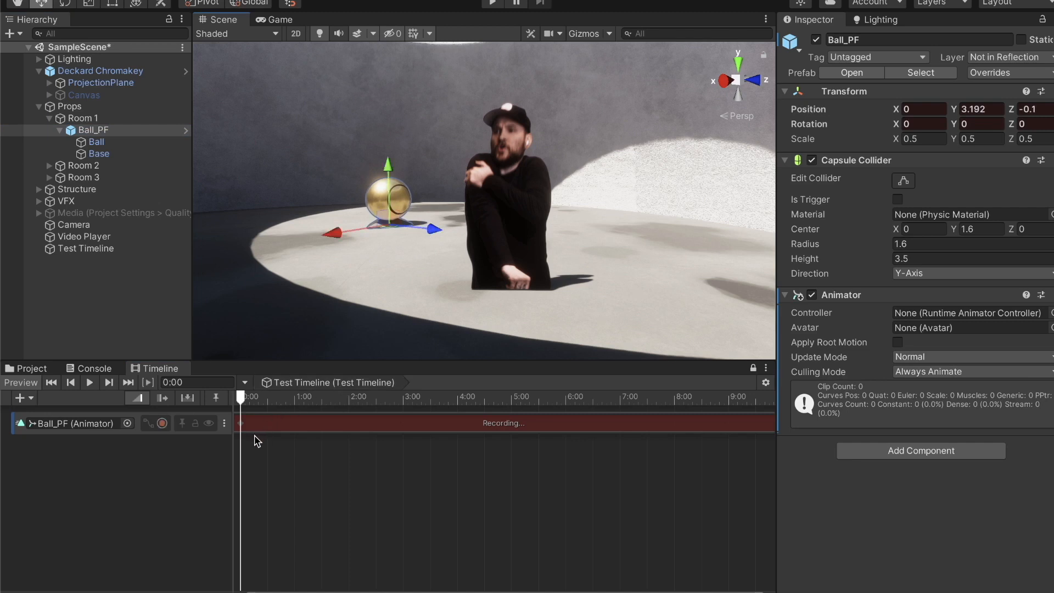
# Key the ball at 10:00 by moving it along Z to 7.57, past the actor.
pyautogui.moveTo(245, 397); pyautogui.dragTo(704, 408)
pyautogui.scroll(-3, 702, 407)
pyautogui.click(744, 401)
pyautogui.moveTo(436, 229); pyautogui.dragTo(696, 286)
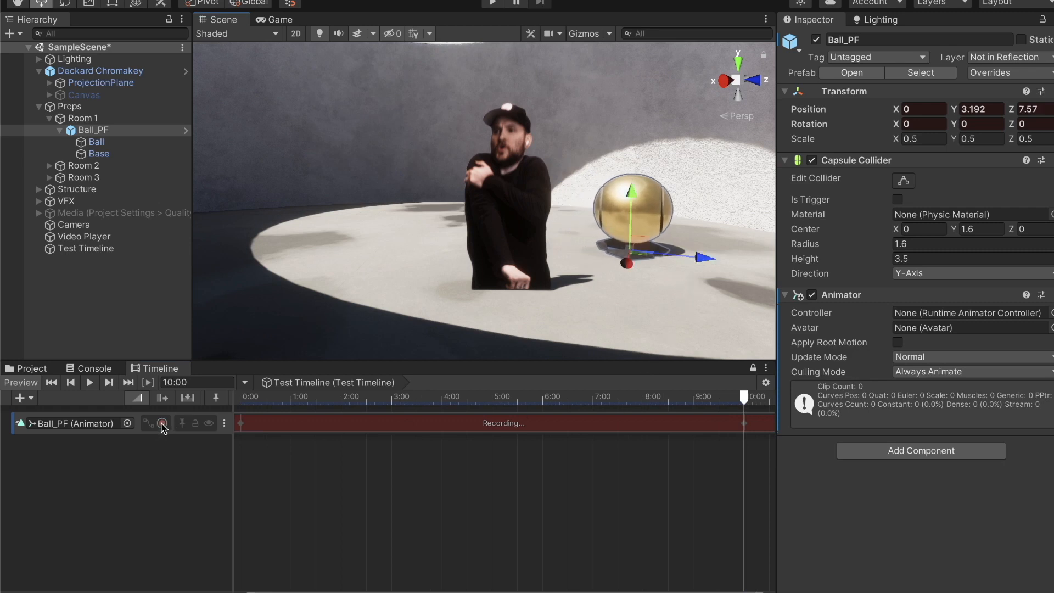
# Stop recording on the Ball_PF track and scrub between about 1:09 and 8:45 to preview the ball passing behind the actor.
pyautogui.click(163, 428)
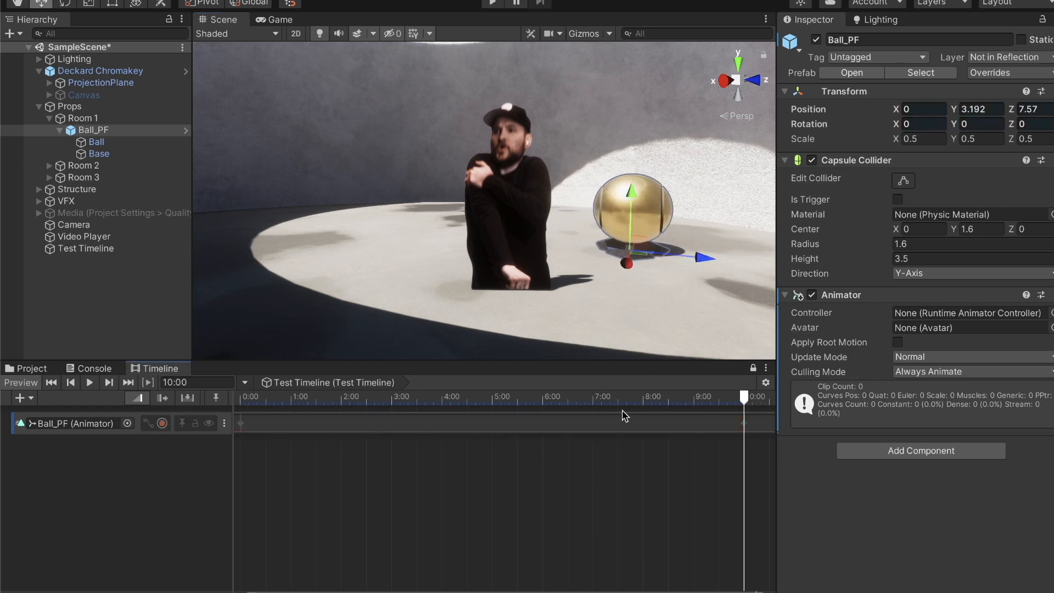
pyautogui.moveTo(681, 405); pyautogui.dragTo(298, 388)
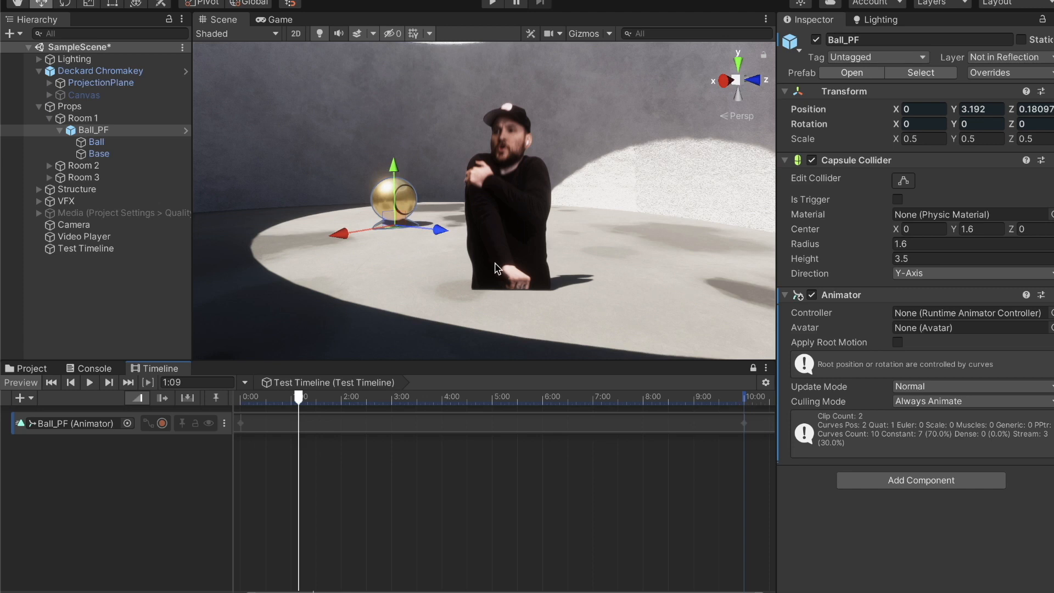
pyautogui.moveTo(301, 398); pyautogui.dragTo(681, 393)
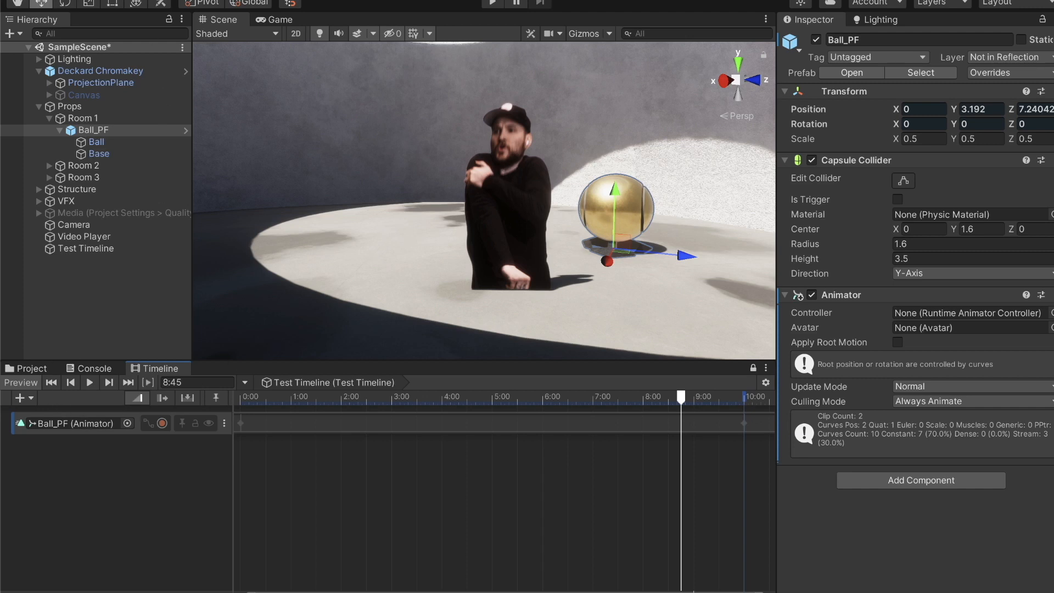
# Run the scene in the Game view to test the ball animation together with the keyed video.
pyautogui.click(118, 39)
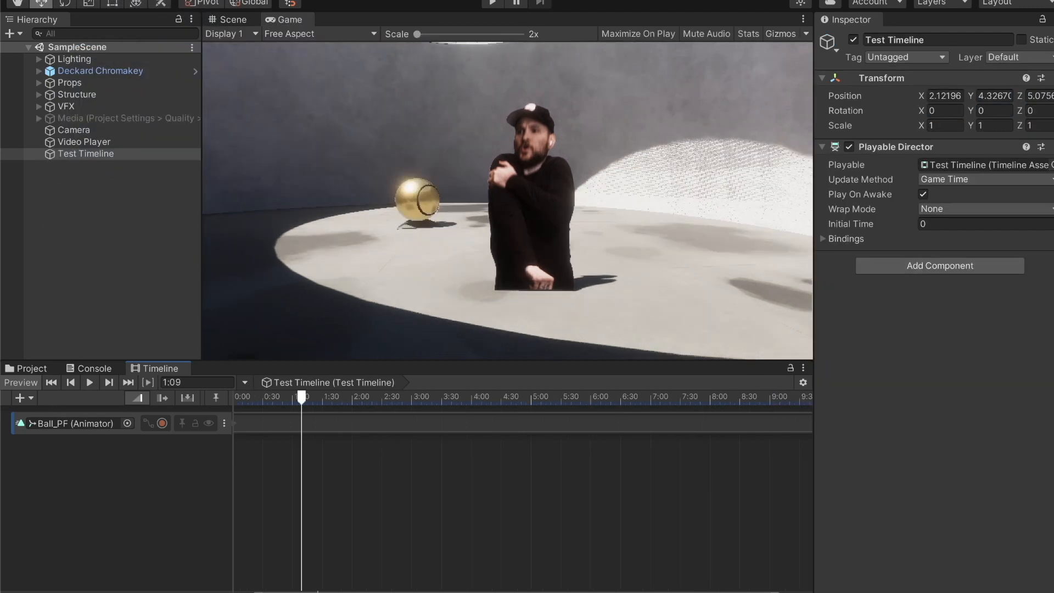
pyautogui.click(491, 4)
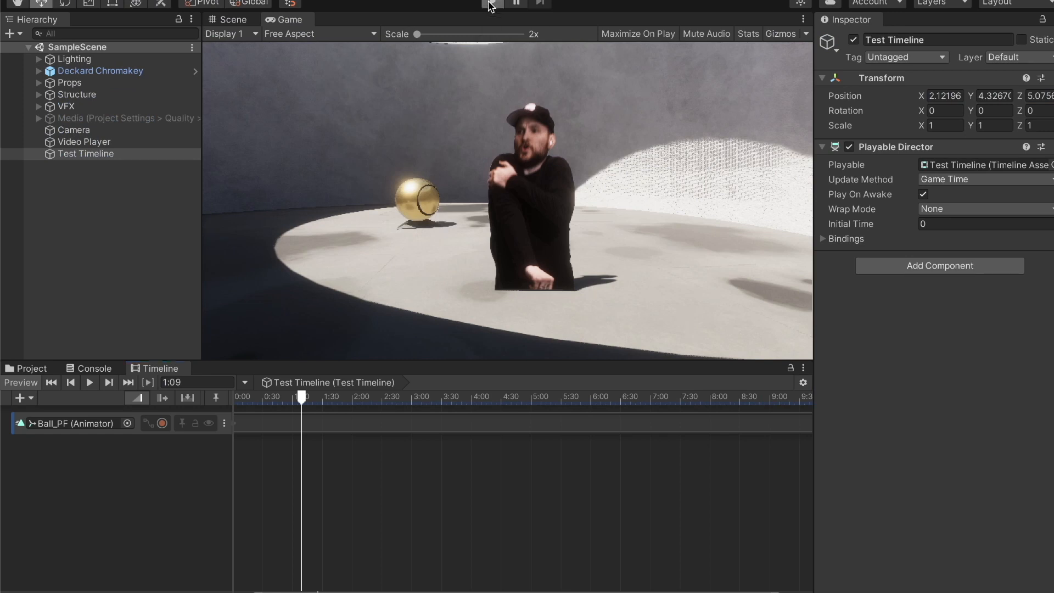
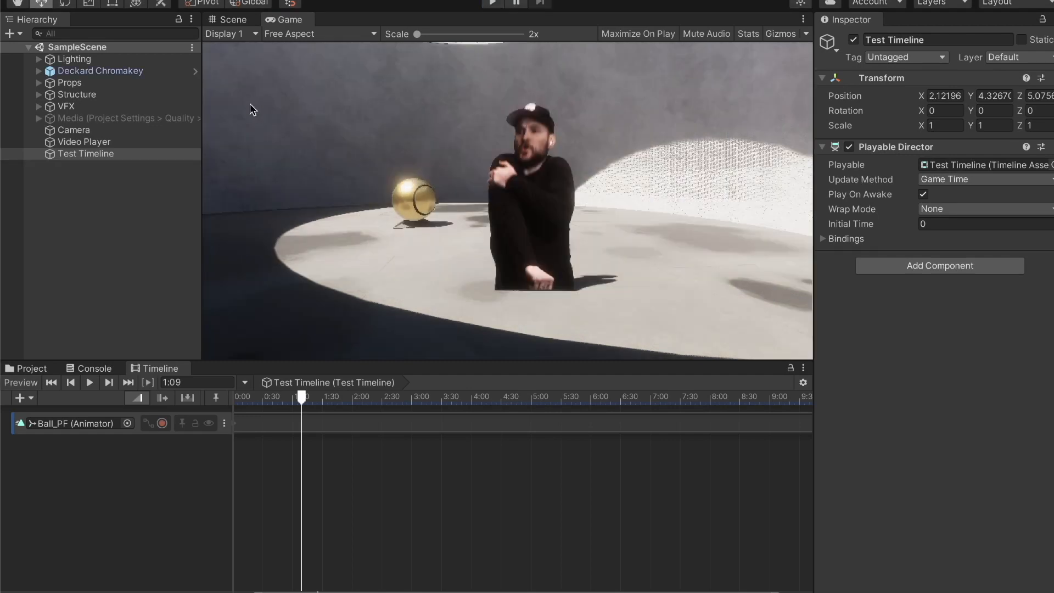
# Lock the Timeline window to Test Timeline and select the Video Player object.
pyautogui.click(100, 142)
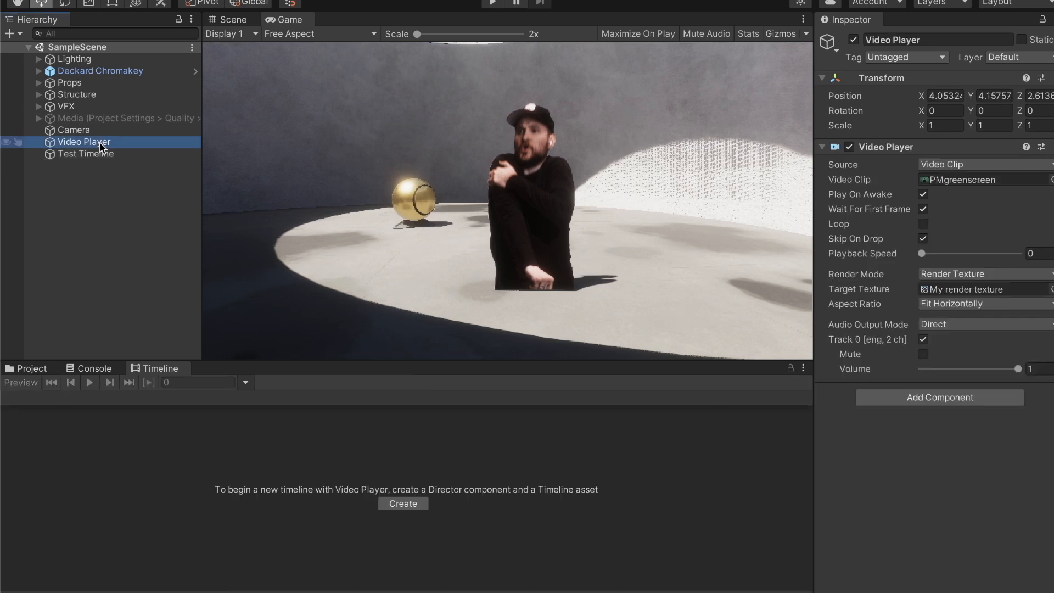
pyautogui.click(91, 155)
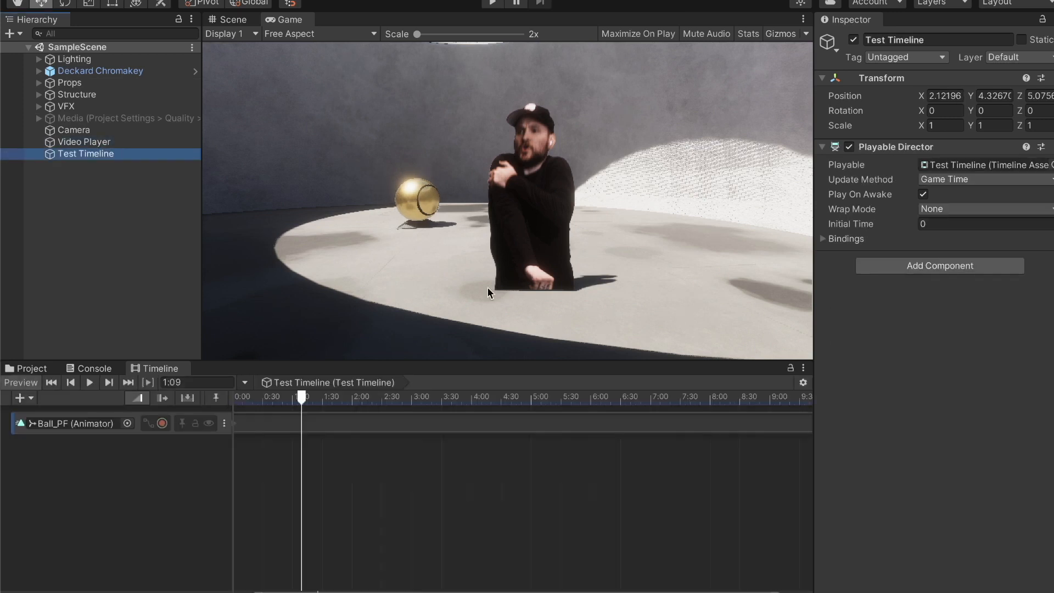
pyautogui.click(790, 368)
pyautogui.click(64, 144)
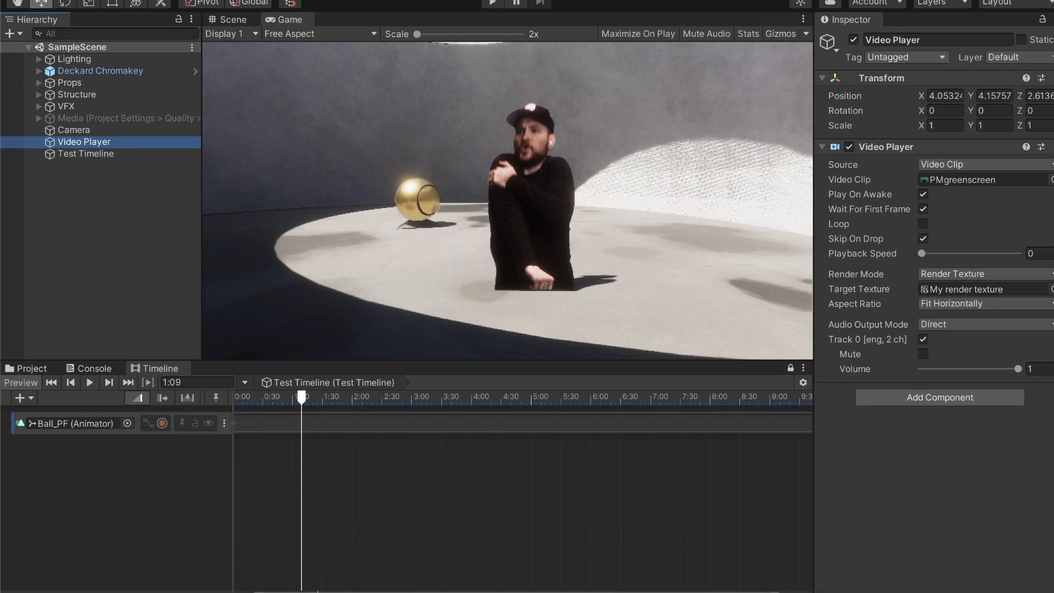
# Review the Deckard Chromakey object's settings and open its keying profile, ChromaKeyProfile68368, from the Profiles folder.
pyautogui.click(115, 72)
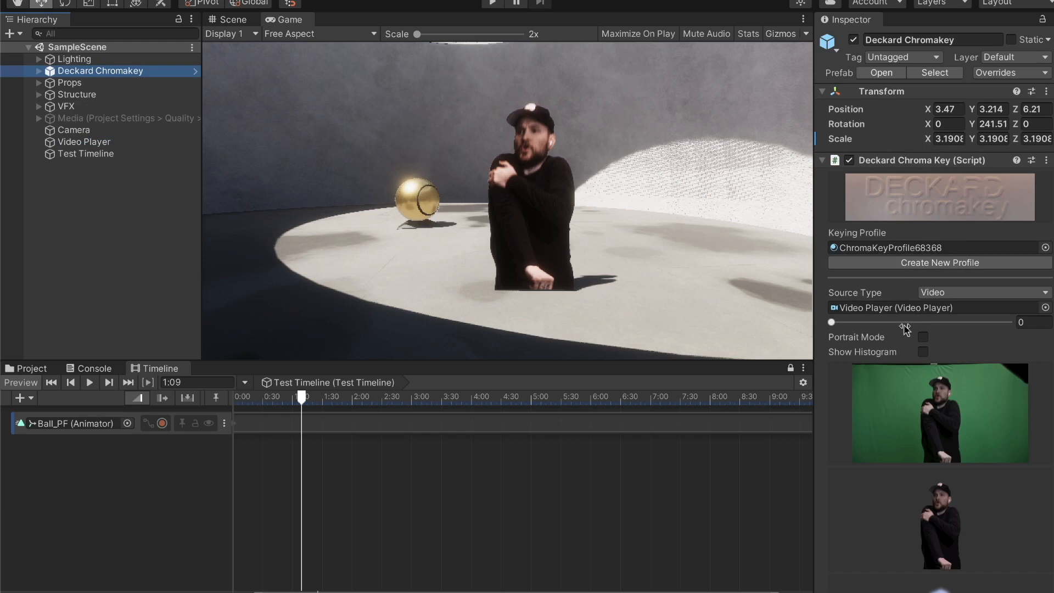
pyautogui.scroll(-10, 907, 328)
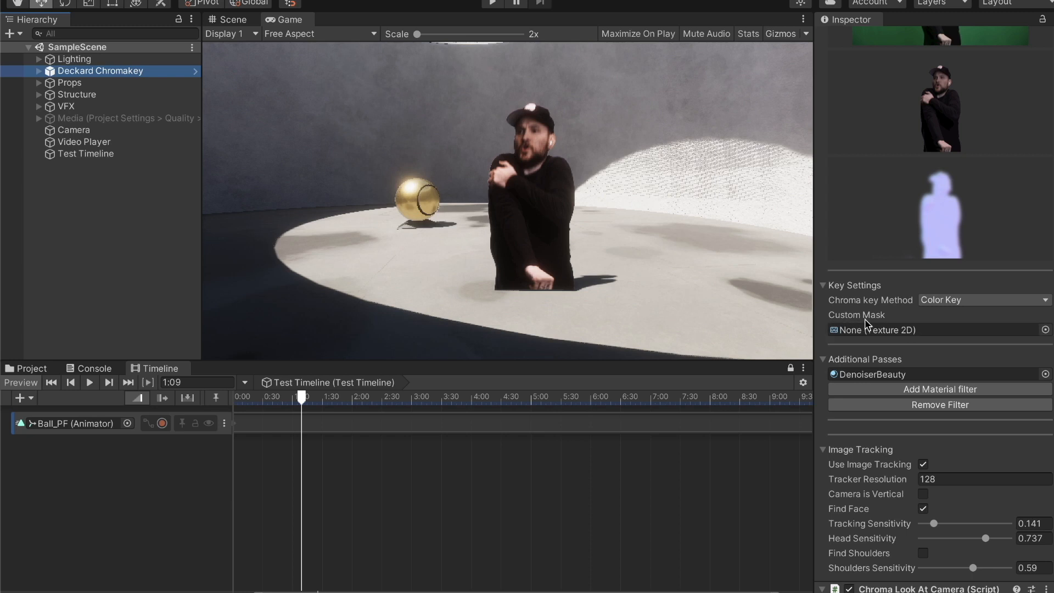
pyautogui.scroll(-6, 869, 321)
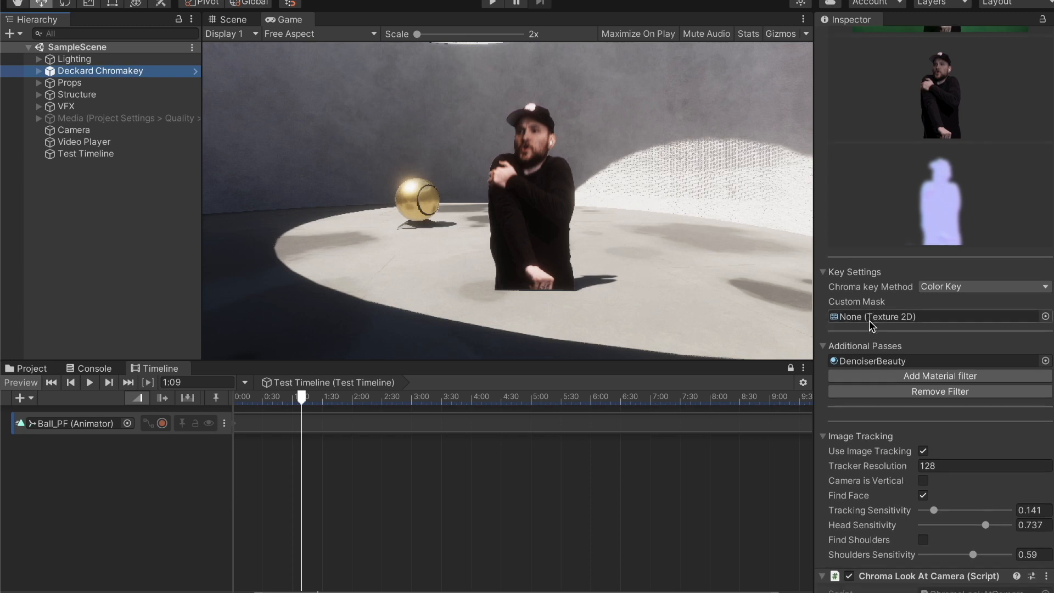
pyautogui.scroll(-2, 870, 325)
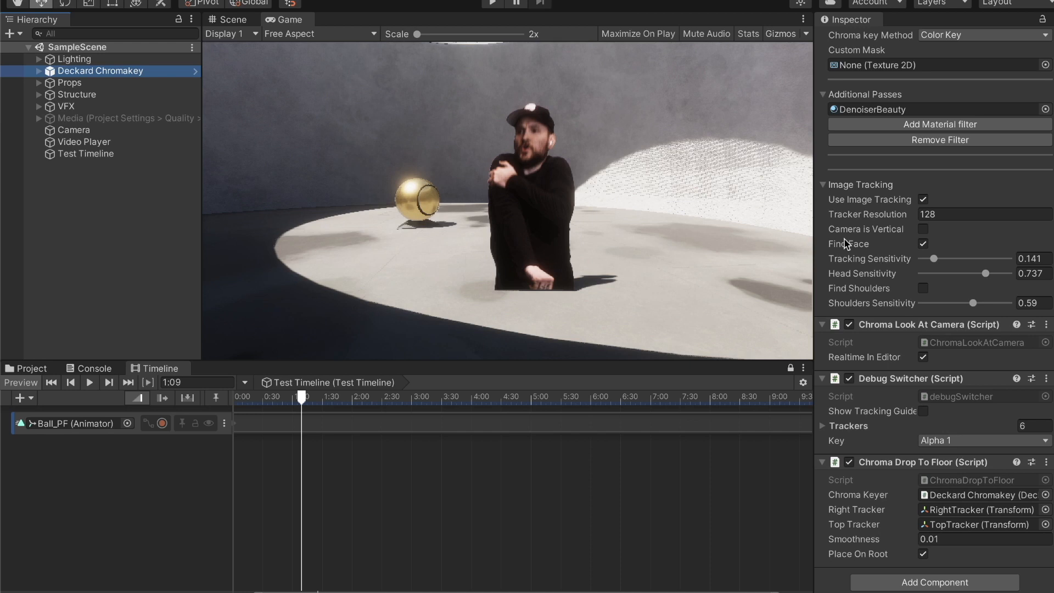
pyautogui.scroll(2, 790, 310)
pyautogui.scroll(10, 873, 280)
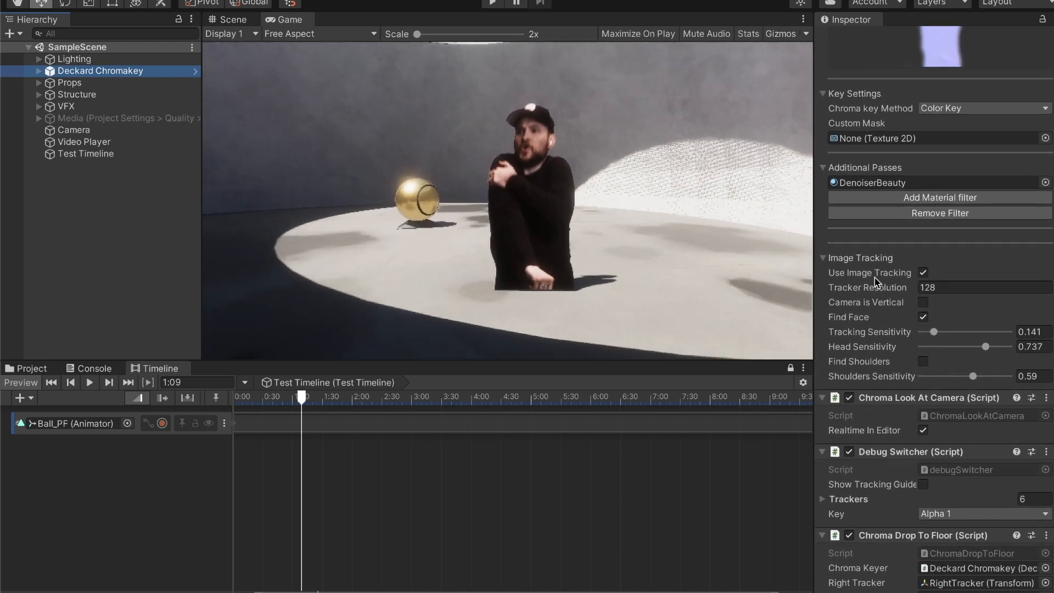
pyautogui.click(29, 370)
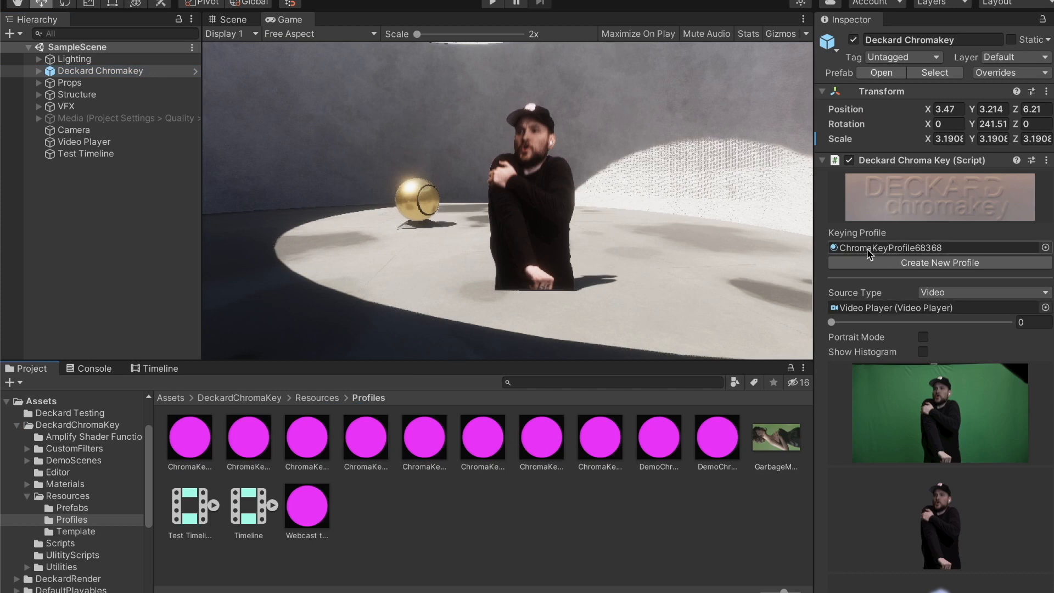
pyautogui.click(874, 251)
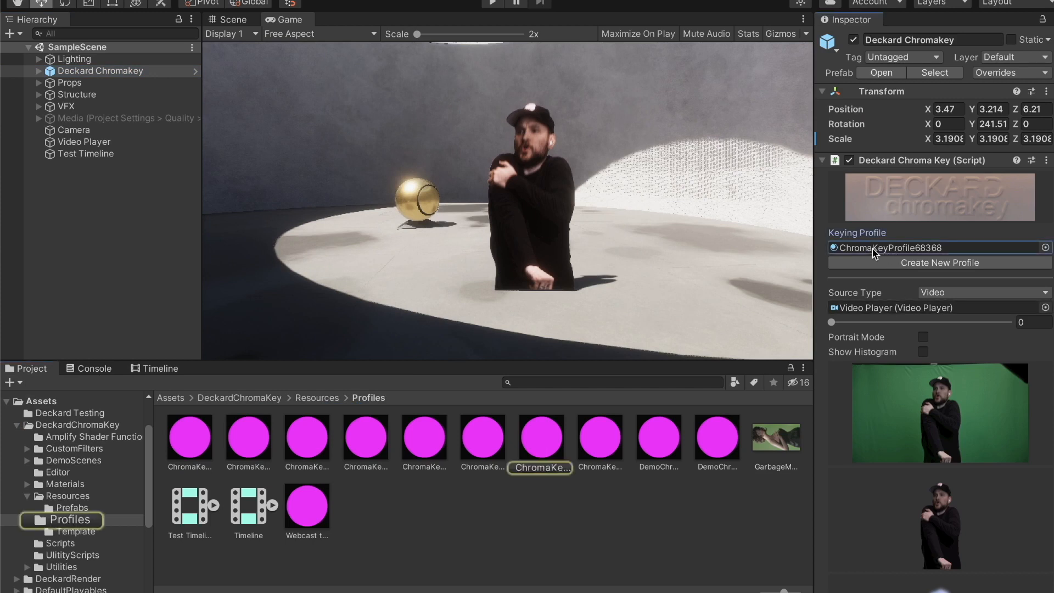
pyautogui.click(542, 443)
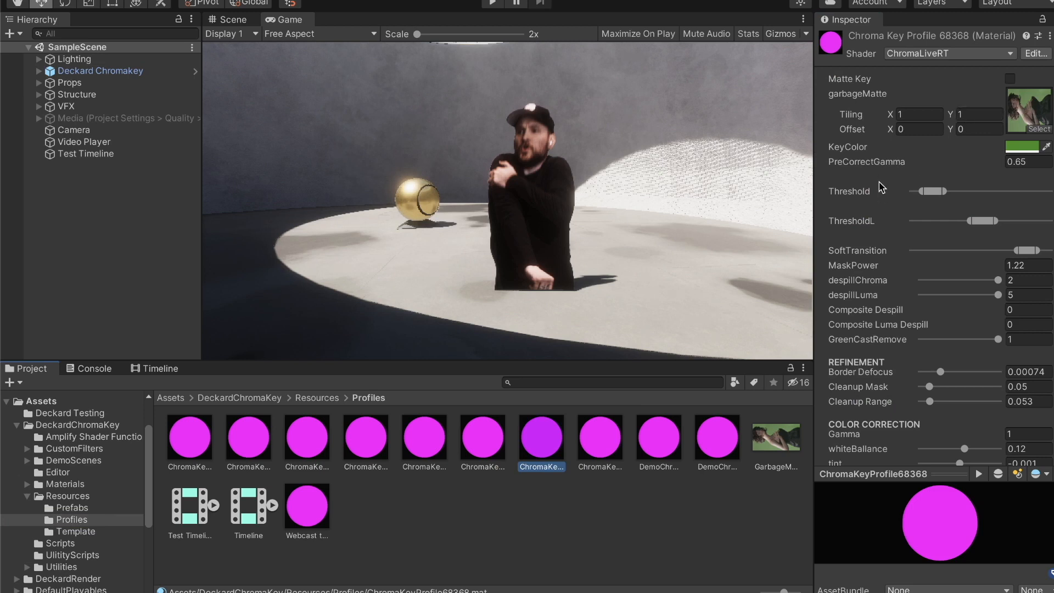
# Assign My render texture from the Deckard Testing folder as the keying profile's InputTexture, and unlock the Inspector.
pyautogui.click(1012, 81)
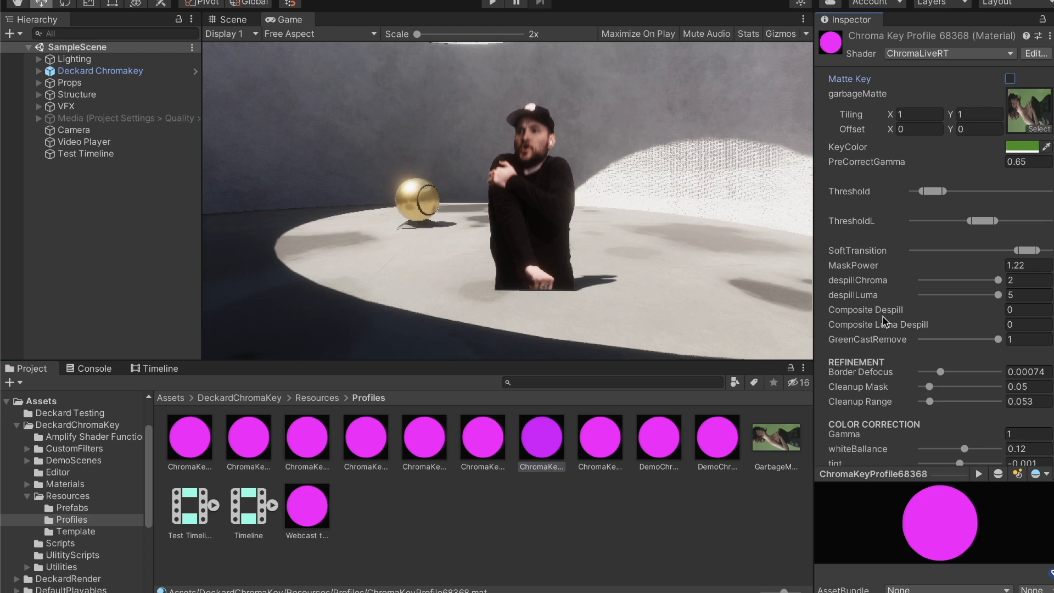
pyautogui.scroll(-3, 886, 322)
pyautogui.scroll(-5, 885, 321)
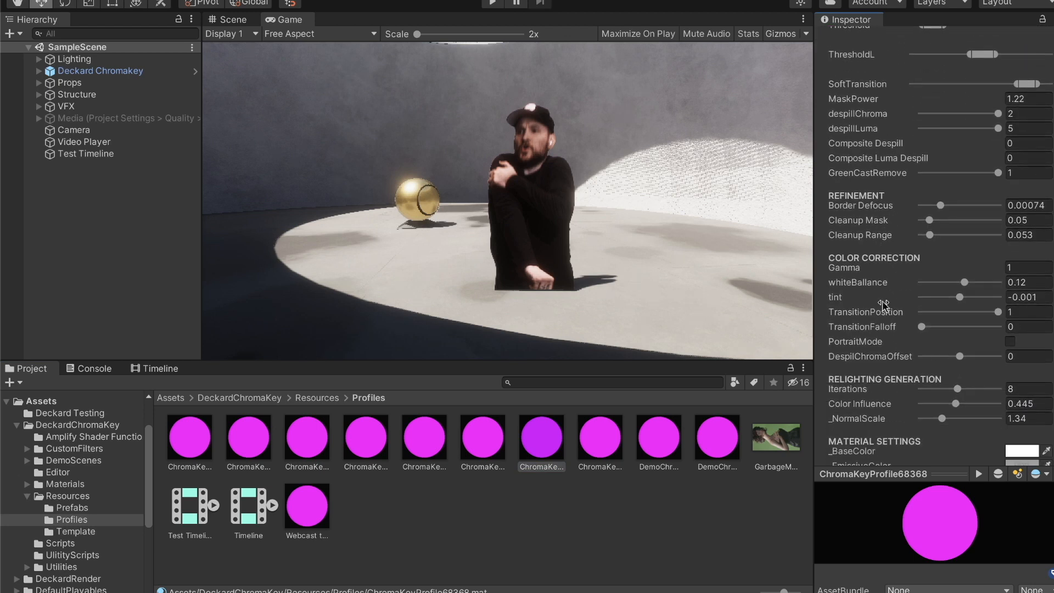
pyautogui.scroll(-5, 887, 310)
pyautogui.scroll(-8, 885, 305)
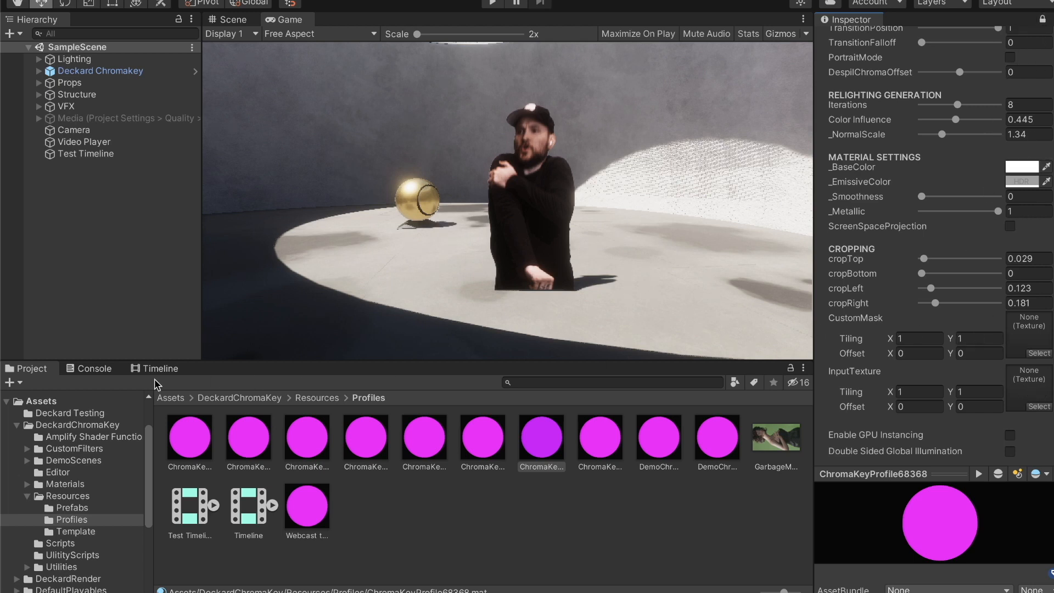
pyautogui.click(41, 401)
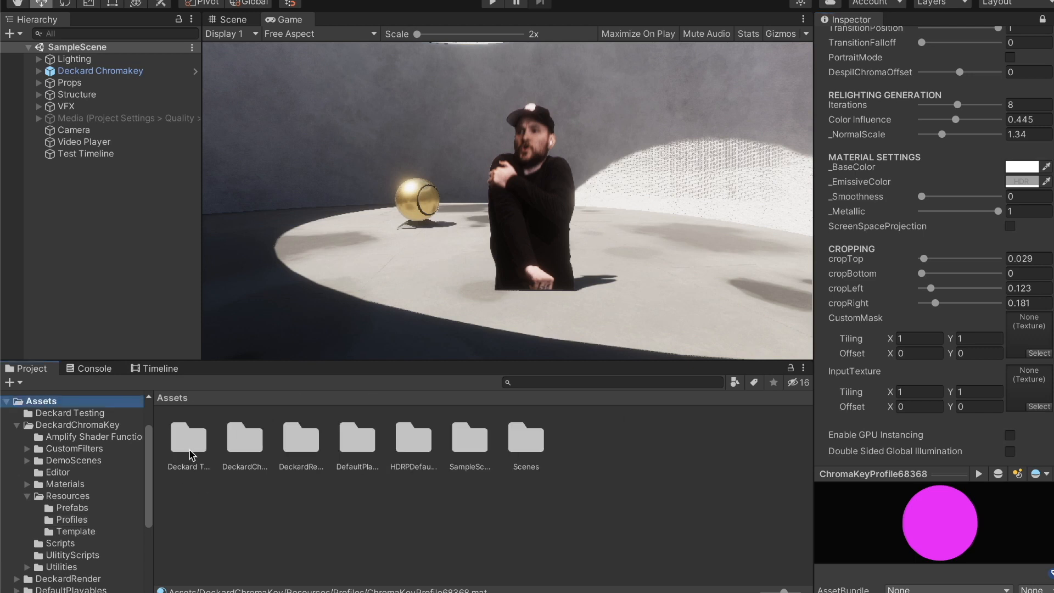
pyautogui.moveTo(784, 591)
pyautogui.mouseDown()
pyautogui.moveTo(764, 591)
pyautogui.moveTo(798, 591)
pyautogui.moveTo(764, 591)
pyautogui.mouseUp()
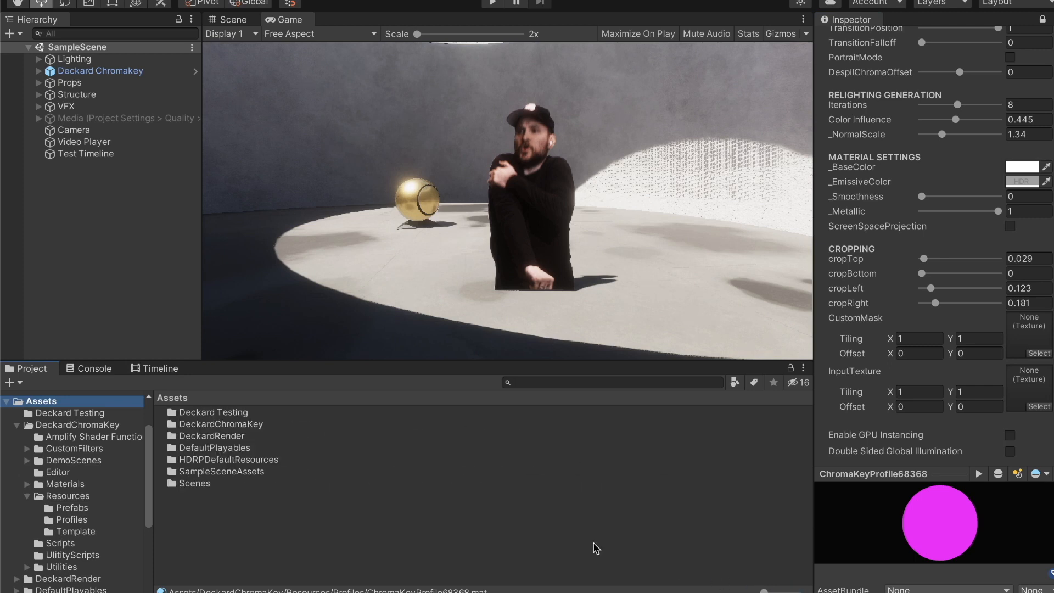
pyautogui.doubleClick(217, 416)
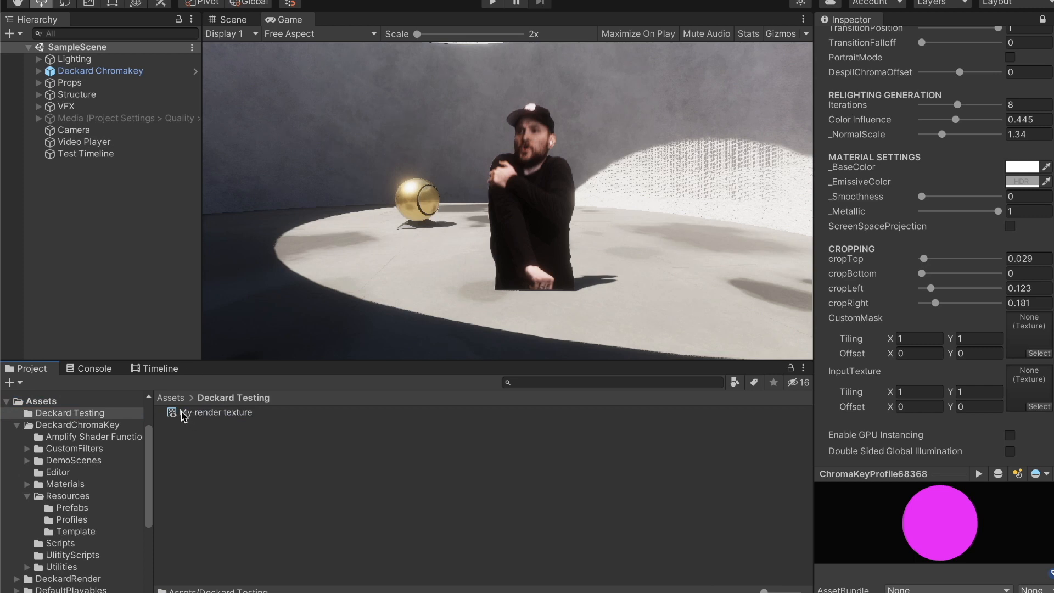
pyautogui.moveTo(173, 416); pyautogui.dragTo(1043, 388)
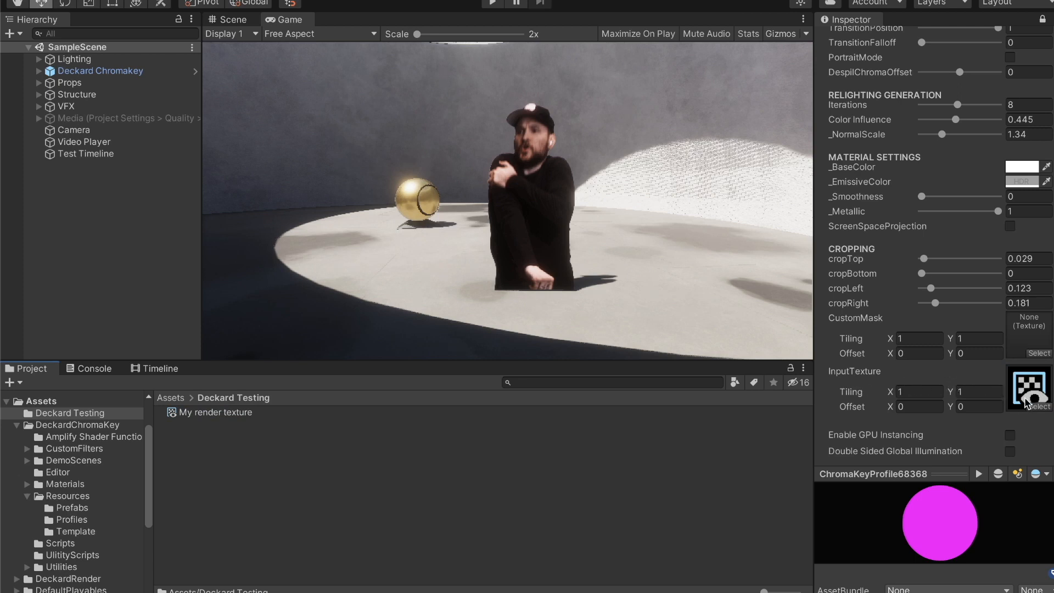
pyautogui.scroll(10, 892, 203)
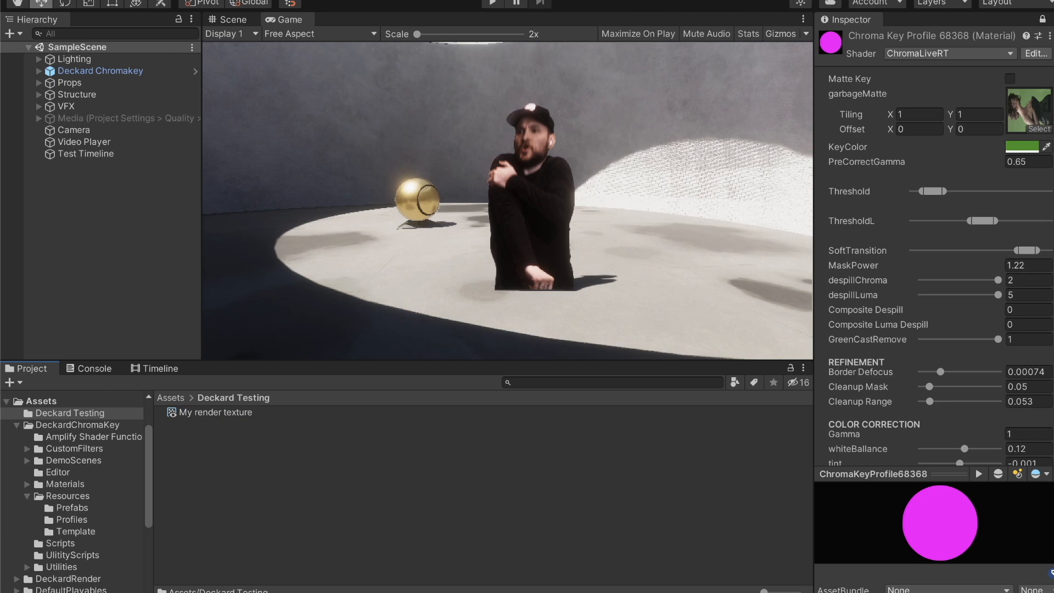
pyautogui.click(1043, 19)
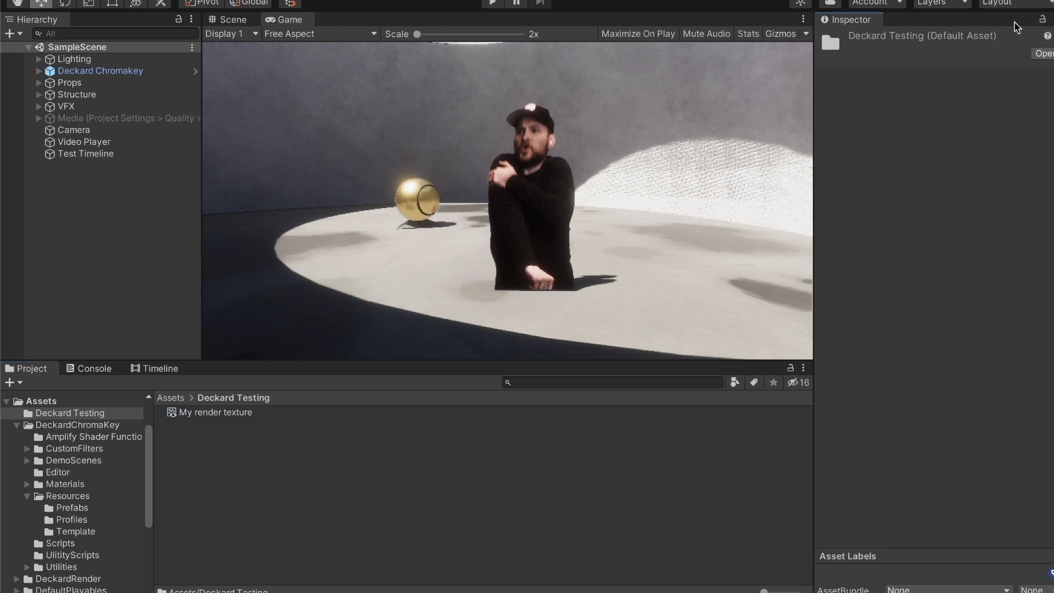
# Reopen ChromaKeyProfile68368 from the Deckard Chromakey object and check its InputTexture assignment.
pyautogui.click(109, 75)
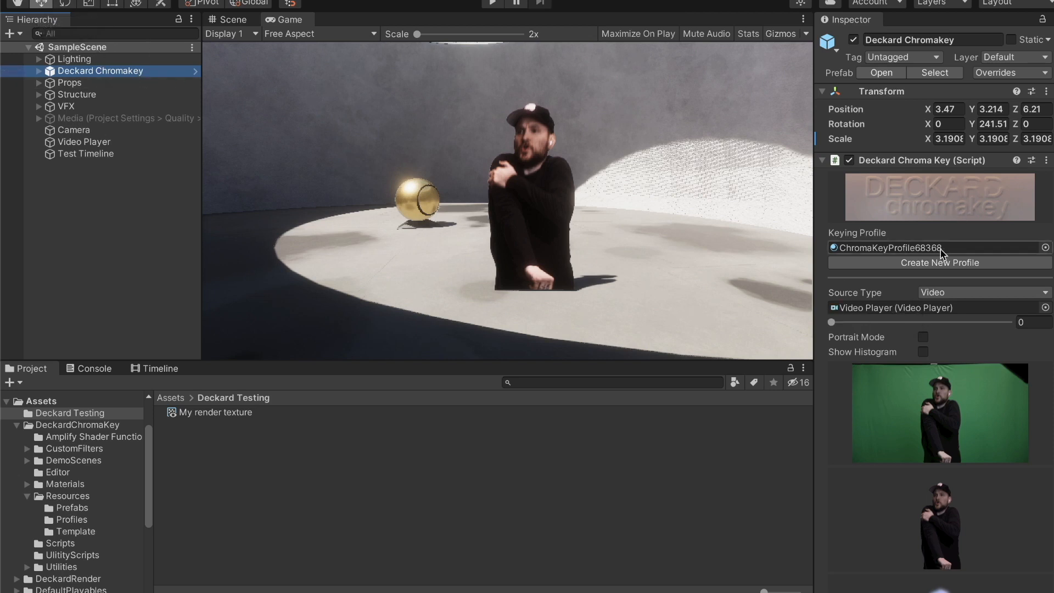
pyautogui.click(856, 246)
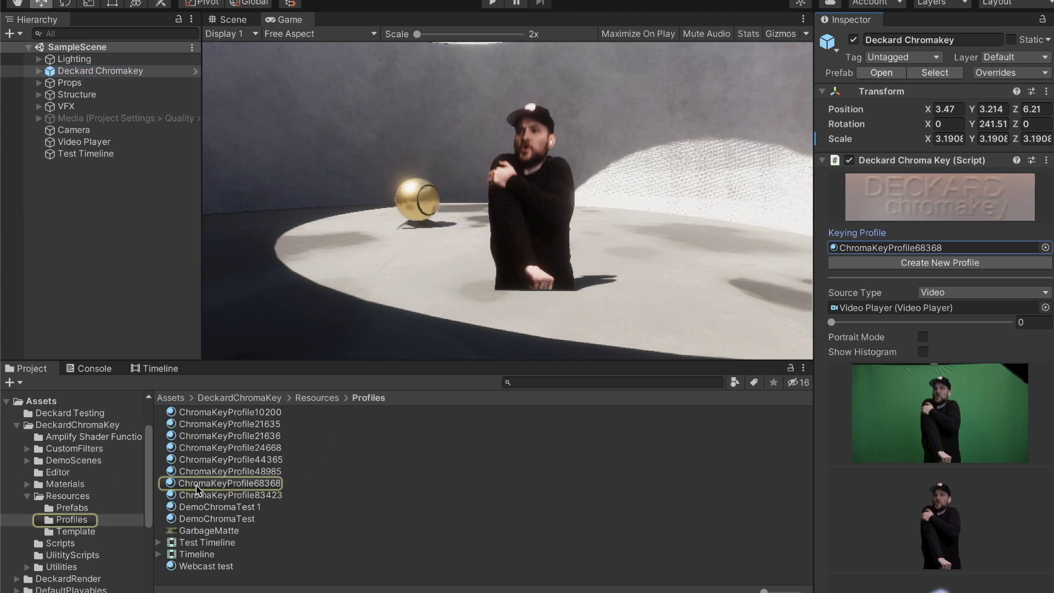
pyautogui.click(204, 485)
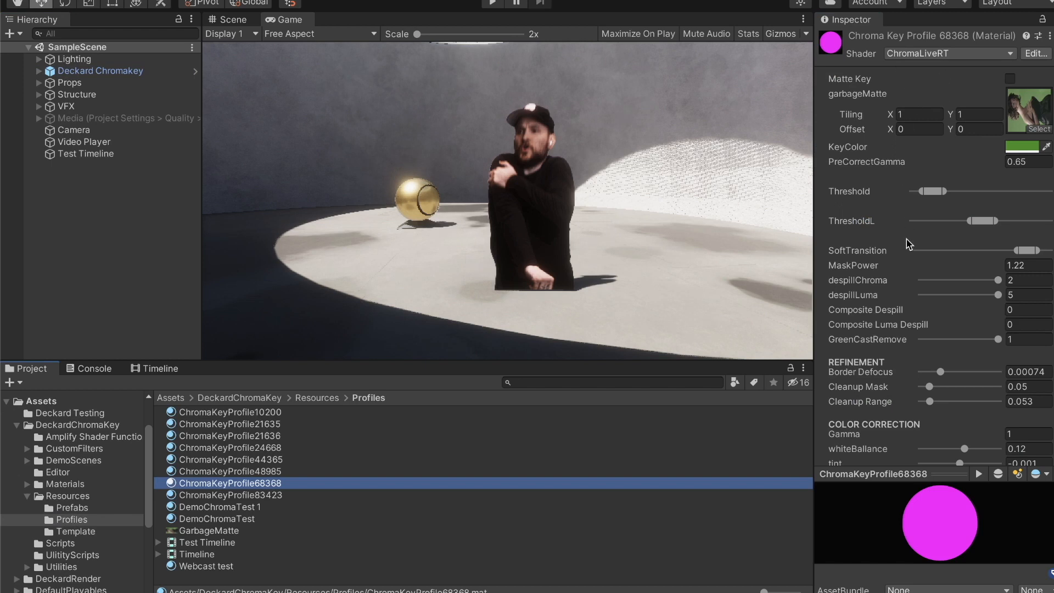
pyautogui.scroll(-10, 909, 243)
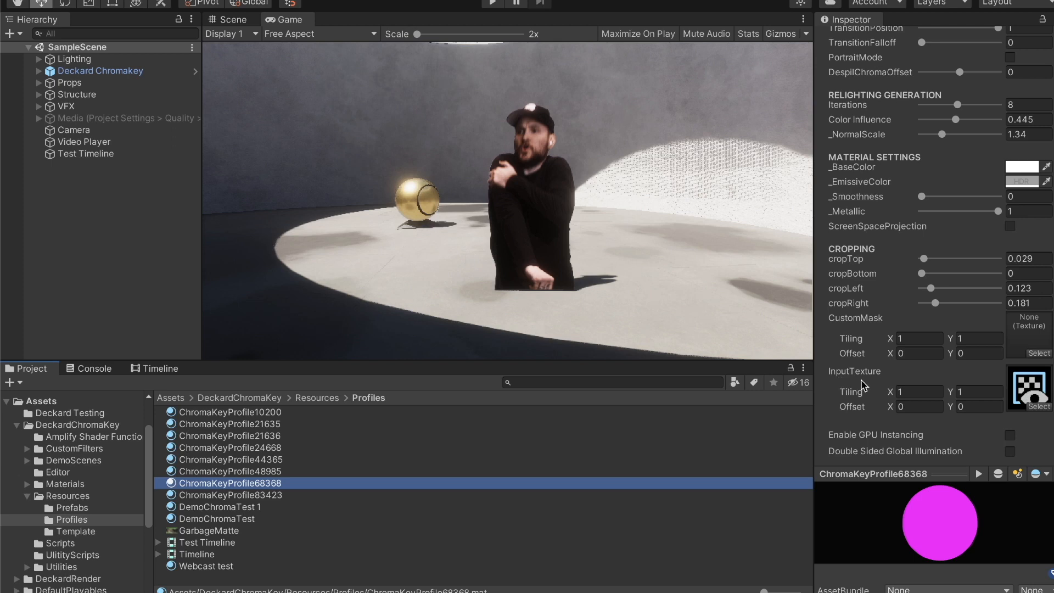
# Clear the Console messages and run the scene briefly with Test Timeline displayed to test the keyed video.
pyautogui.click(91, 369)
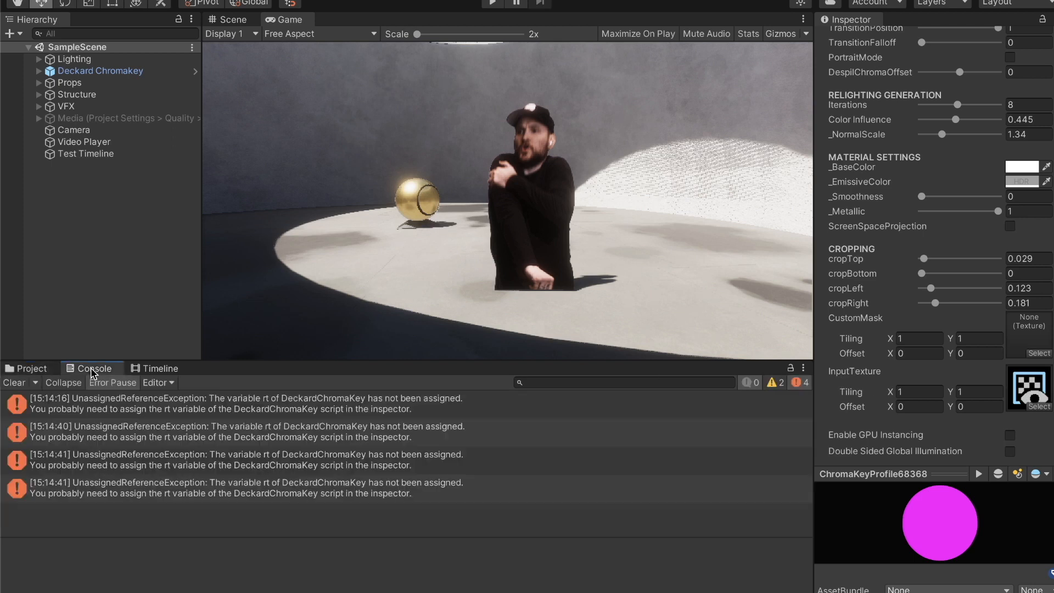
pyautogui.click(15, 383)
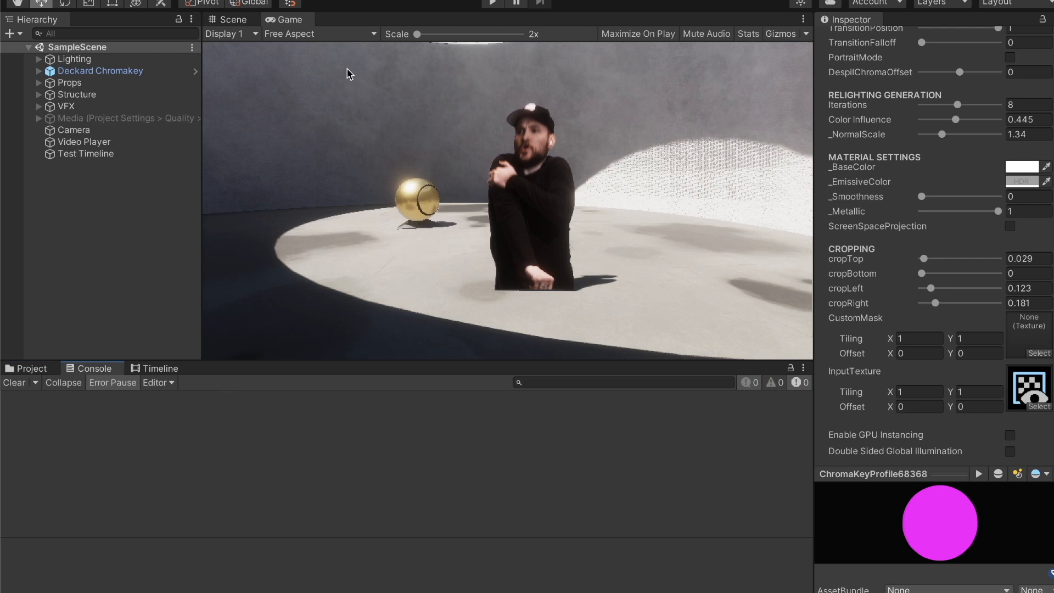
pyautogui.click(159, 369)
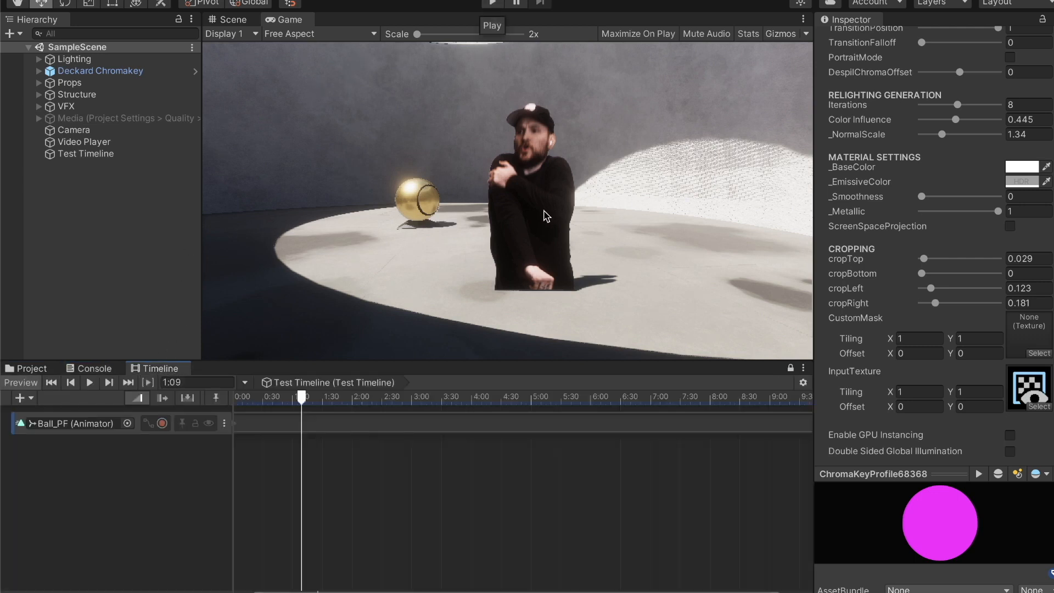
pyautogui.click(492, 4)
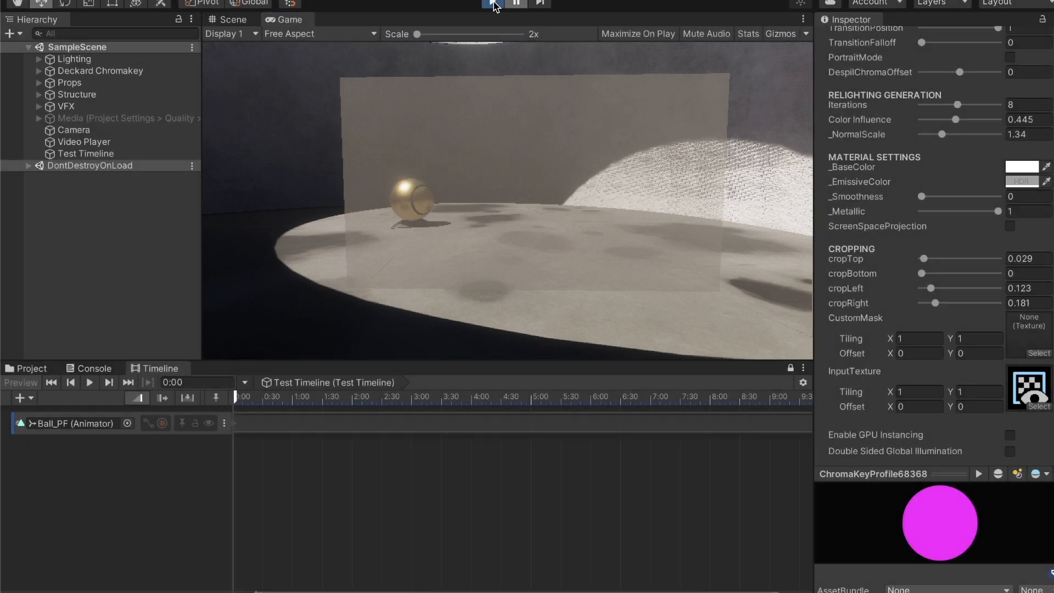
pyautogui.click(493, 5)
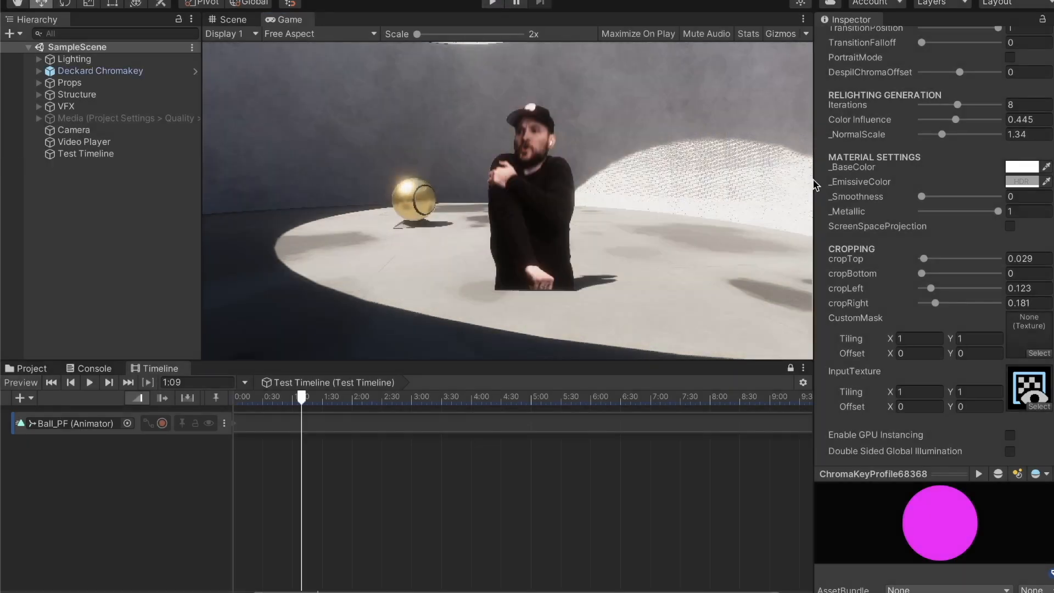
# Set the Deckard Chromakey object's Source Type to Render Texture.
pyautogui.click(117, 76)
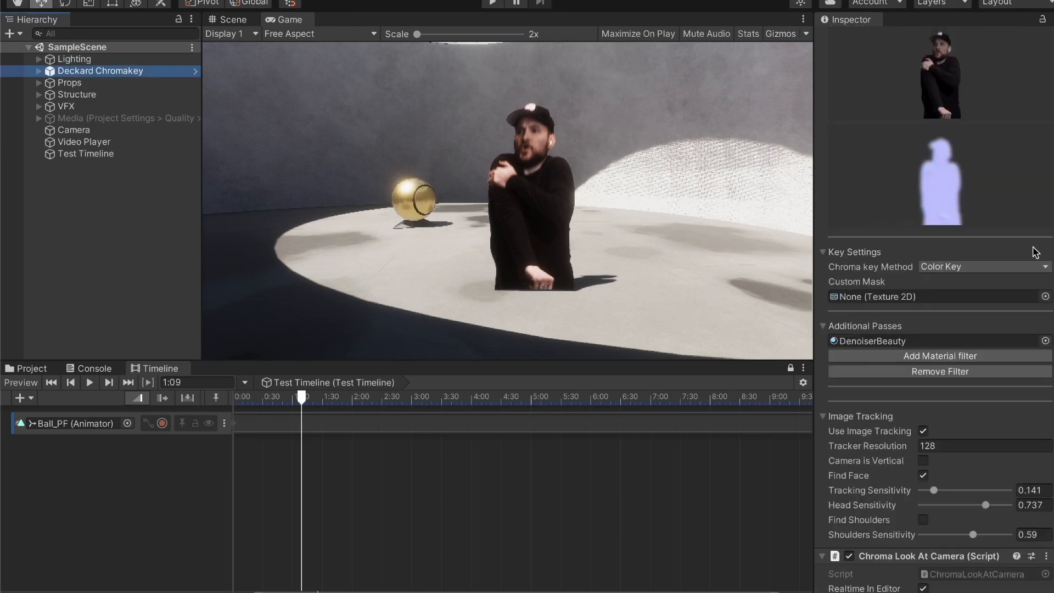
pyautogui.scroll(10, 950, 286)
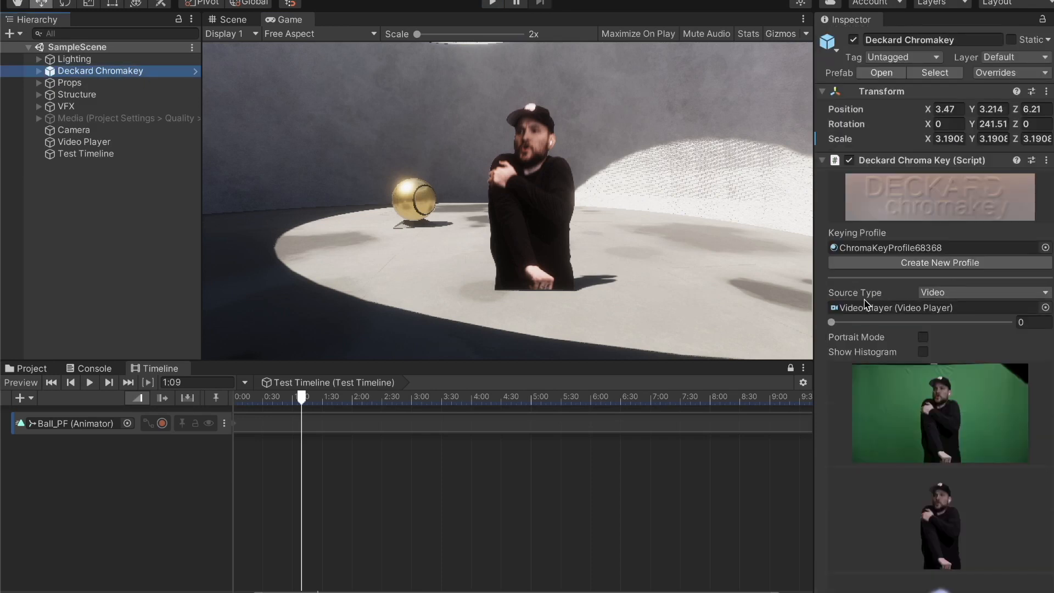
pyautogui.click(948, 293)
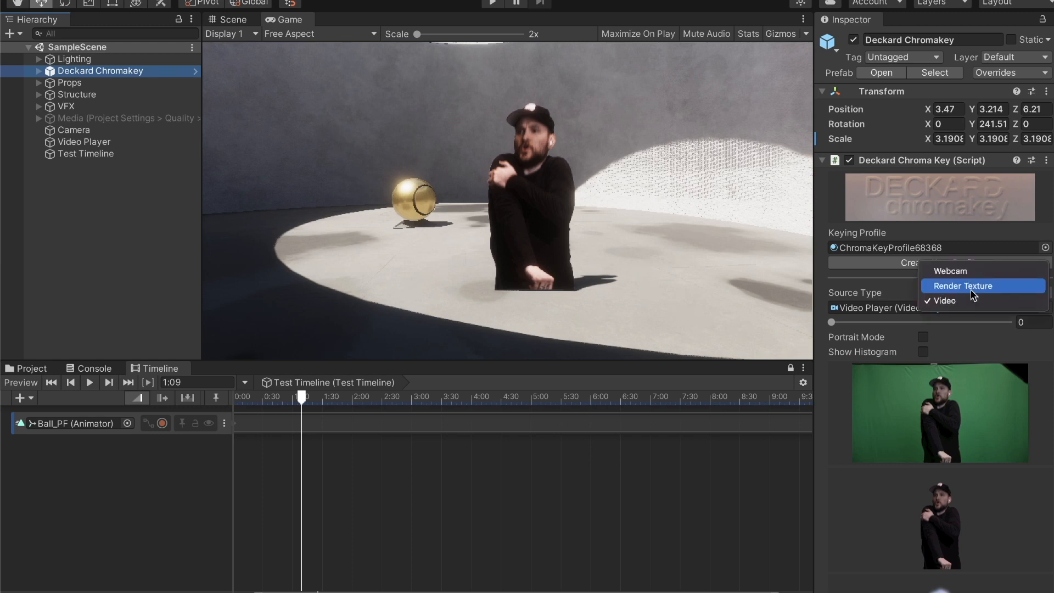
pyautogui.click(959, 286)
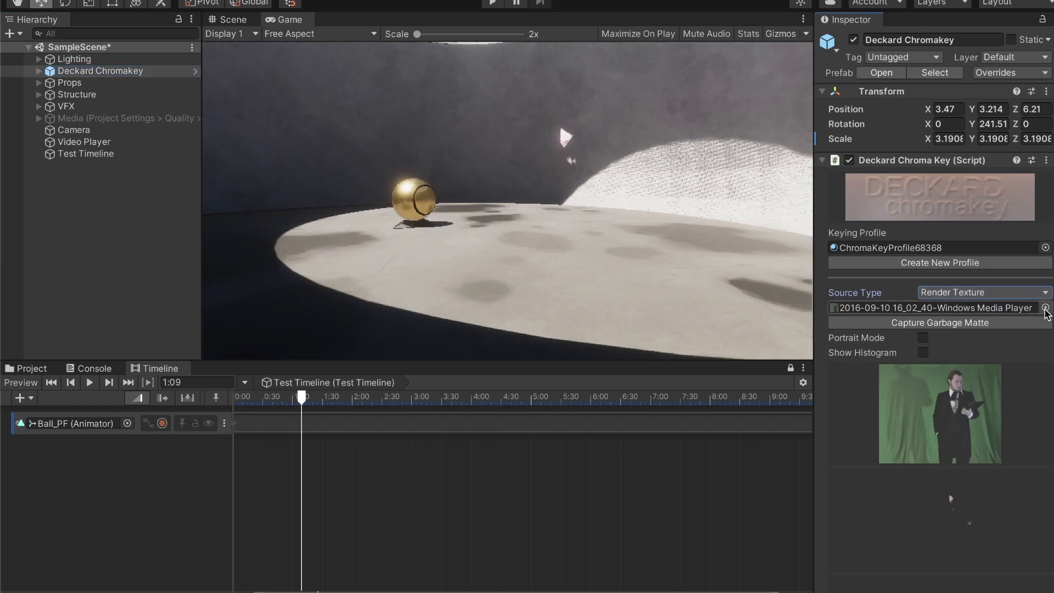
# Lock the Inspector and assign My render texture from the Deckard Testing folder as the Deckard Chromakey's source texture.
pyautogui.click(27, 369)
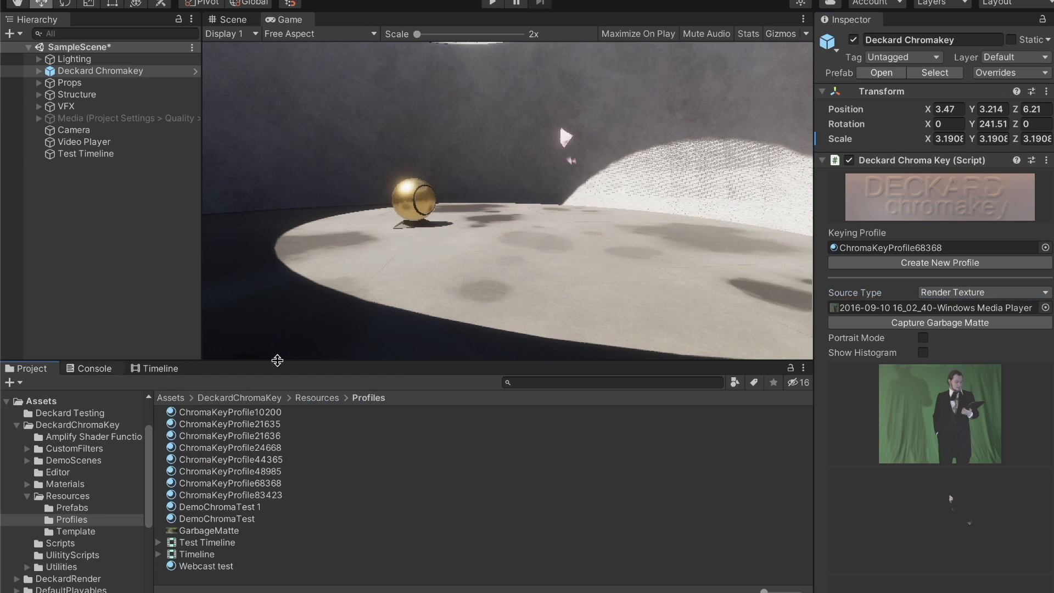
pyautogui.click(1043, 20)
pyautogui.click(49, 403)
pyautogui.click(66, 414)
pyautogui.moveTo(216, 419); pyautogui.dragTo(906, 307)
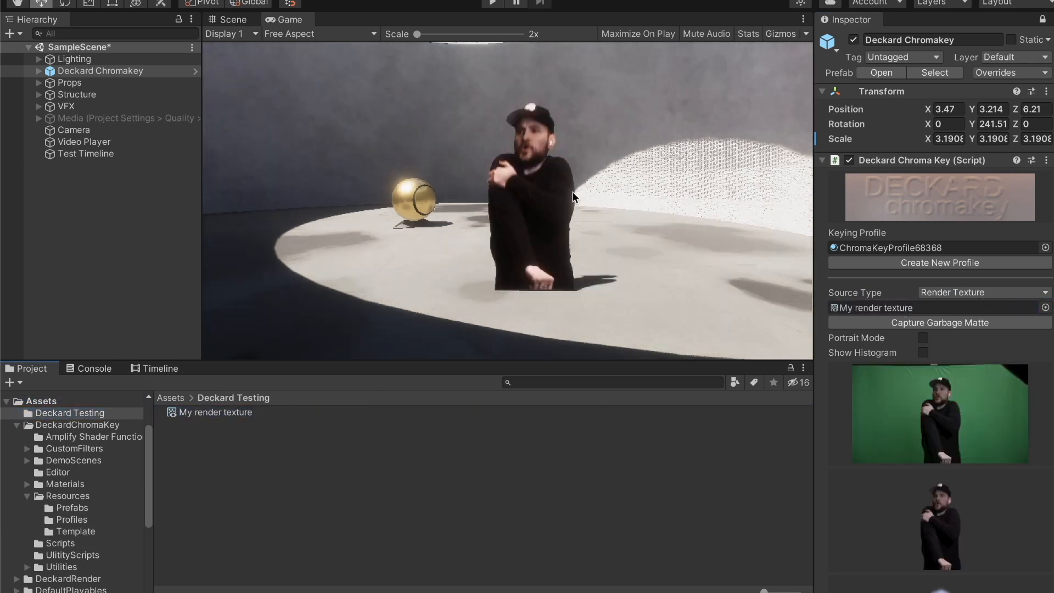
pyautogui.scroll(-6, 997, 438)
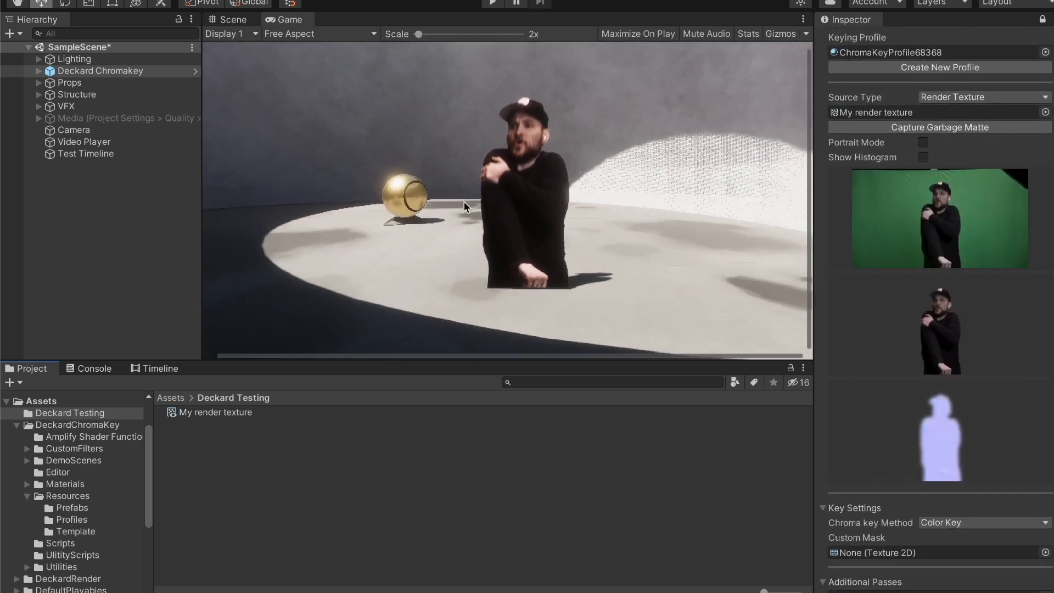
# Clear the Console messages and play-test the scene with the render texture source while Test Timeline is displayed.
pyautogui.click(100, 369)
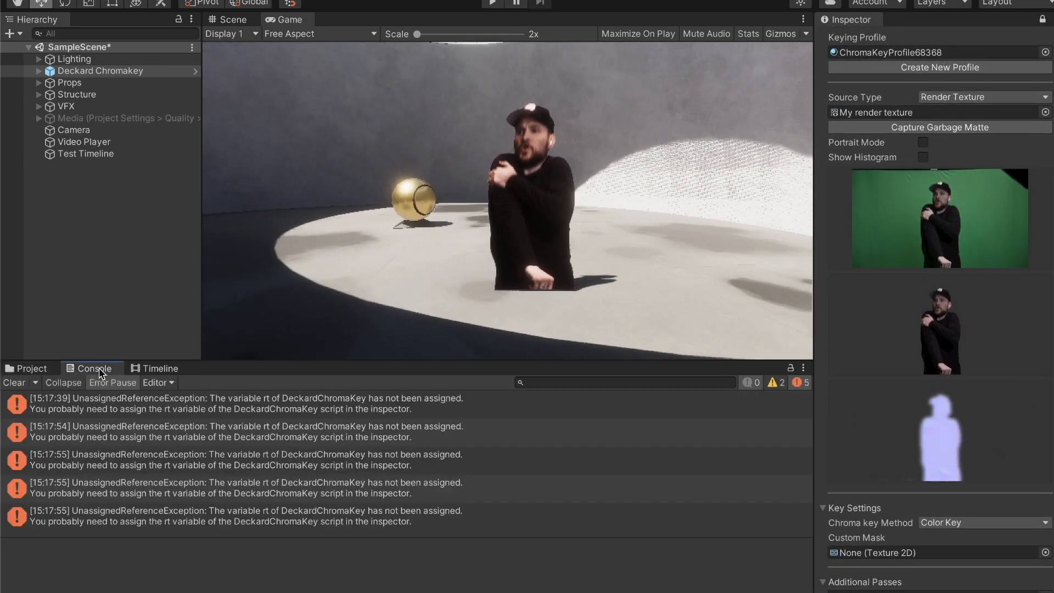
pyautogui.click(23, 370)
pyautogui.click(88, 369)
pyautogui.click(14, 383)
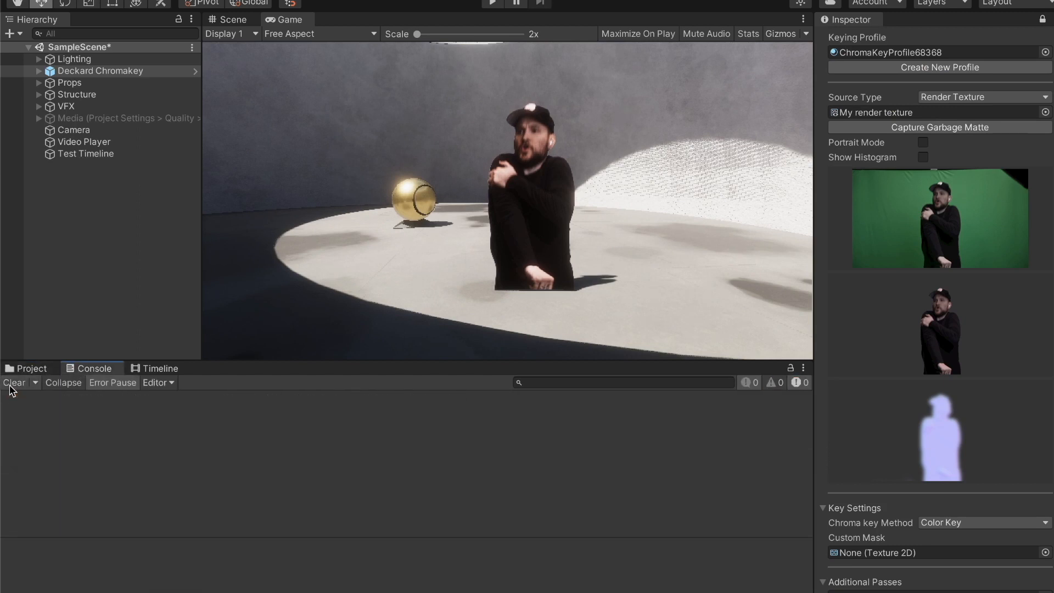
pyautogui.click(160, 369)
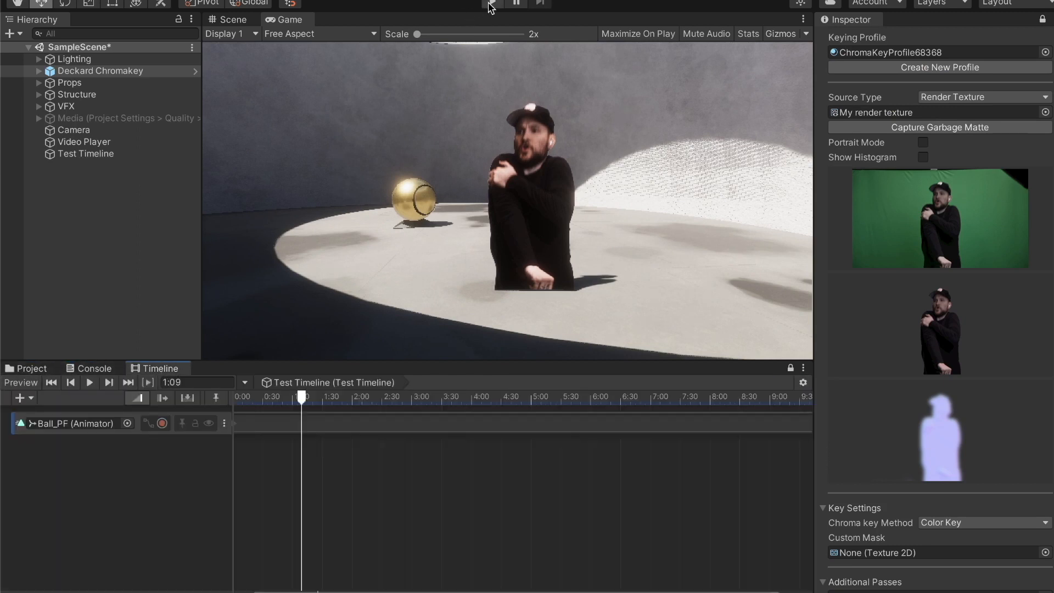
pyautogui.click(492, 5)
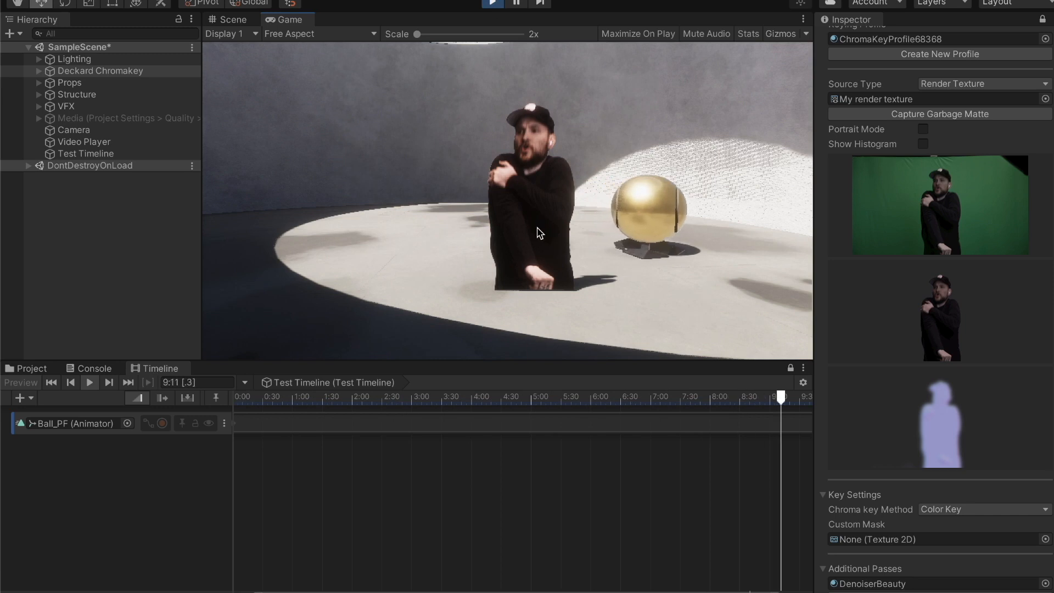
pyautogui.click(493, 5)
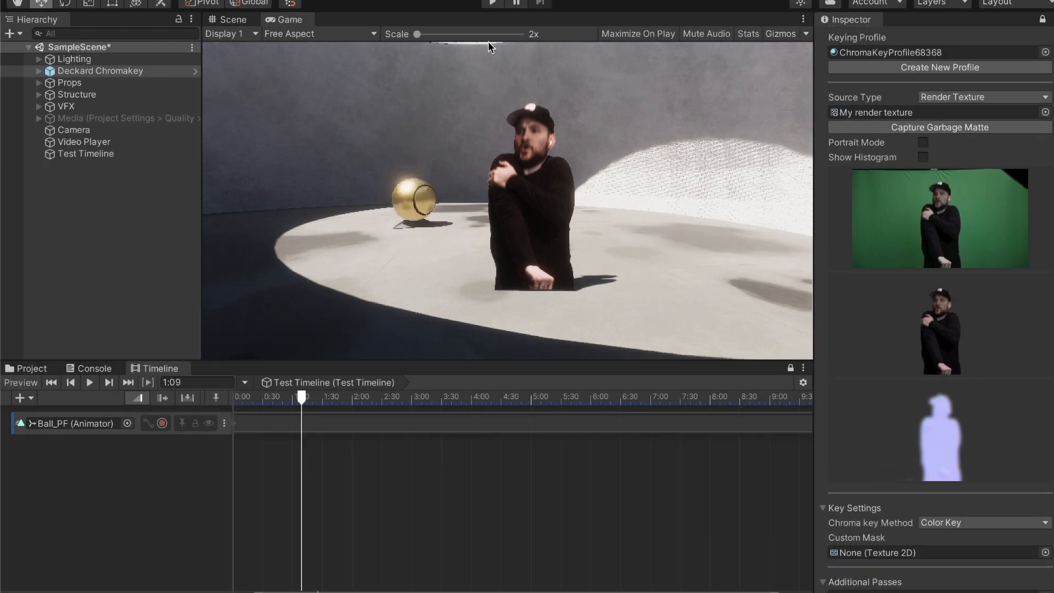
# Unlock the Inspector to show the Video Player and set its Playback Speed to 1.
pyautogui.click(84, 144)
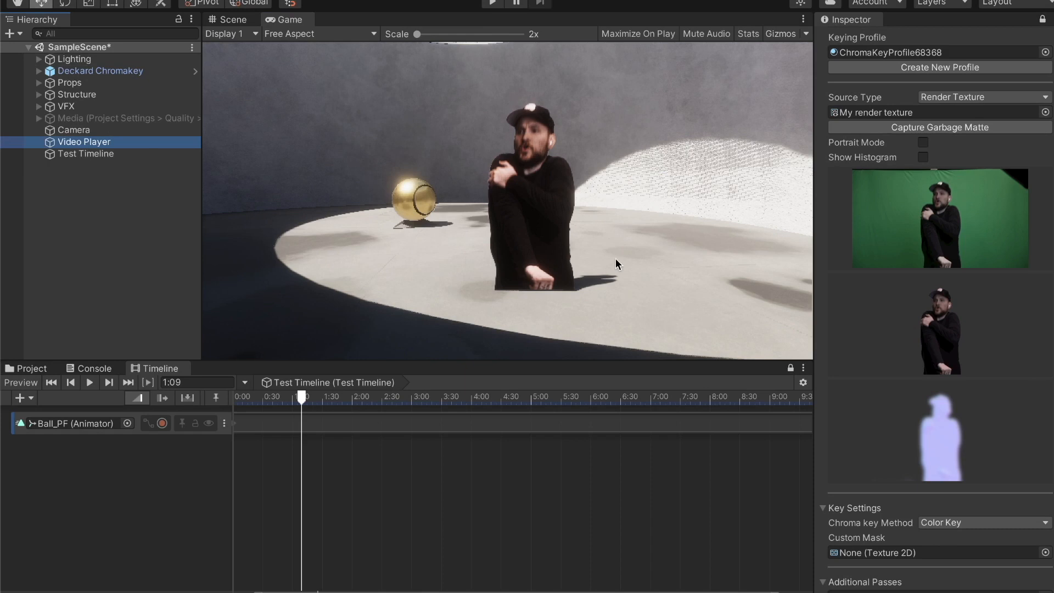
pyautogui.click(1043, 20)
pyautogui.click(1033, 251)
pyautogui.write('1')
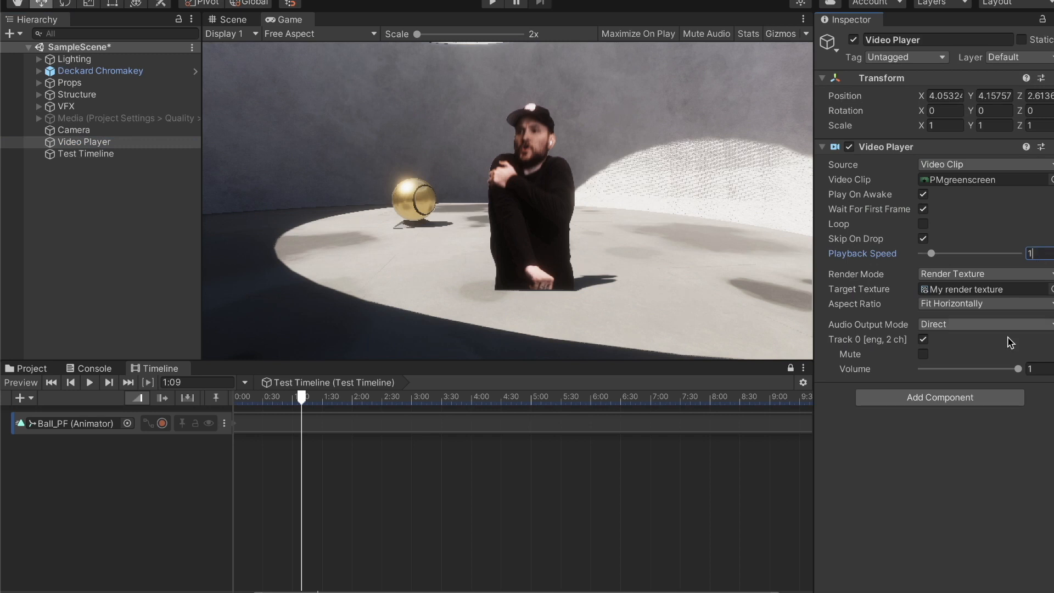
# Rewind Test Timeline to 0:00, and try a Playback Speed of 0 on the Video Player before restoring it to 1.
pyautogui.moveTo(327, 401); pyautogui.dragTo(235, 399)
pyautogui.moveTo(932, 254); pyautogui.dragTo(903, 258)
pyautogui.click(1031, 253)
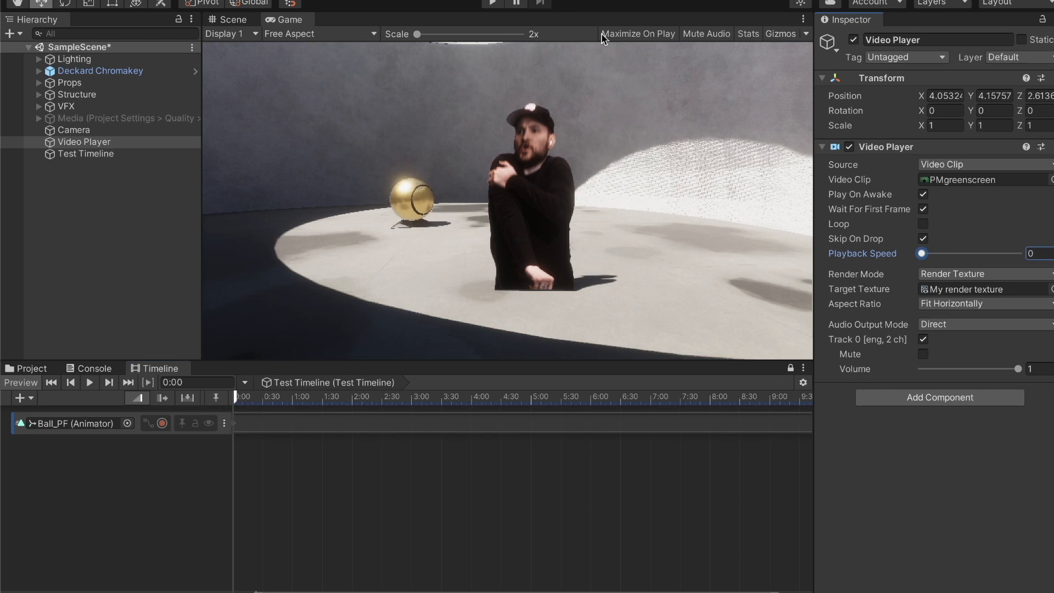
pyautogui.click(1045, 253)
pyautogui.write('1')
pyautogui.press('Return')
pyautogui.write('2')
pyautogui.press('Return')
# Run the scene to check the keyed video against the ball animation, and scrub Test Timeline outside Play mode.
pyautogui.click(492, 3)
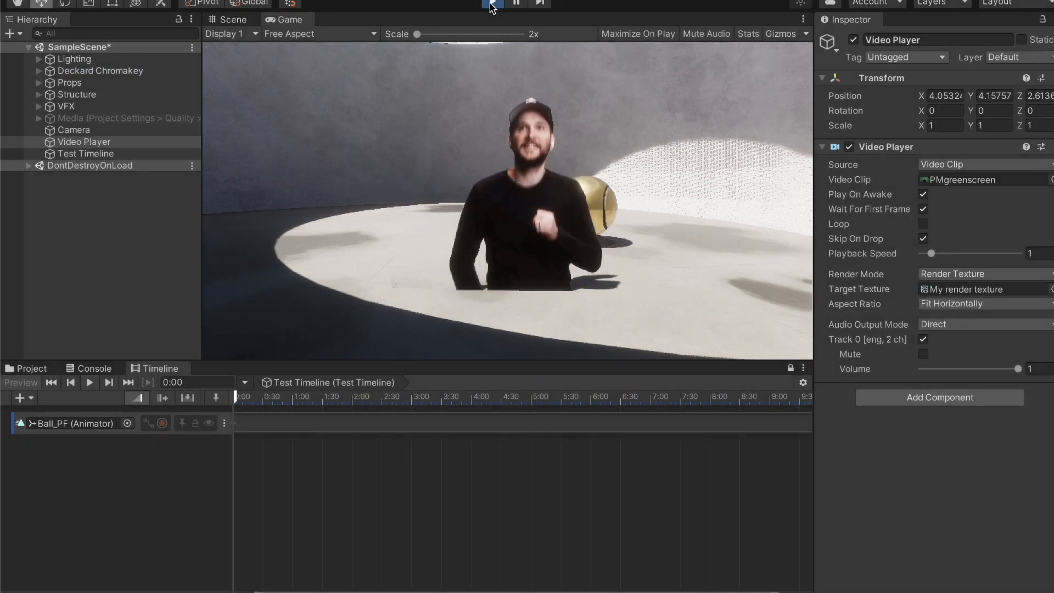
pyautogui.click(492, 5)
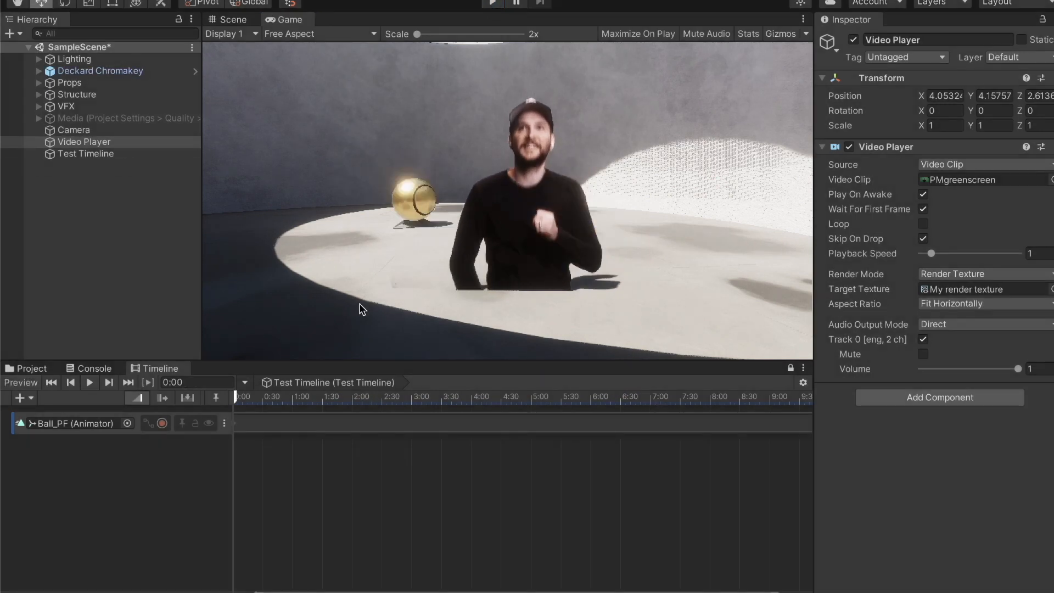
pyautogui.click(256, 400)
pyautogui.moveTo(546, 399); pyautogui.dragTo(320, 400)
pyautogui.moveTo(486, 401); pyautogui.dragTo(288, 401)
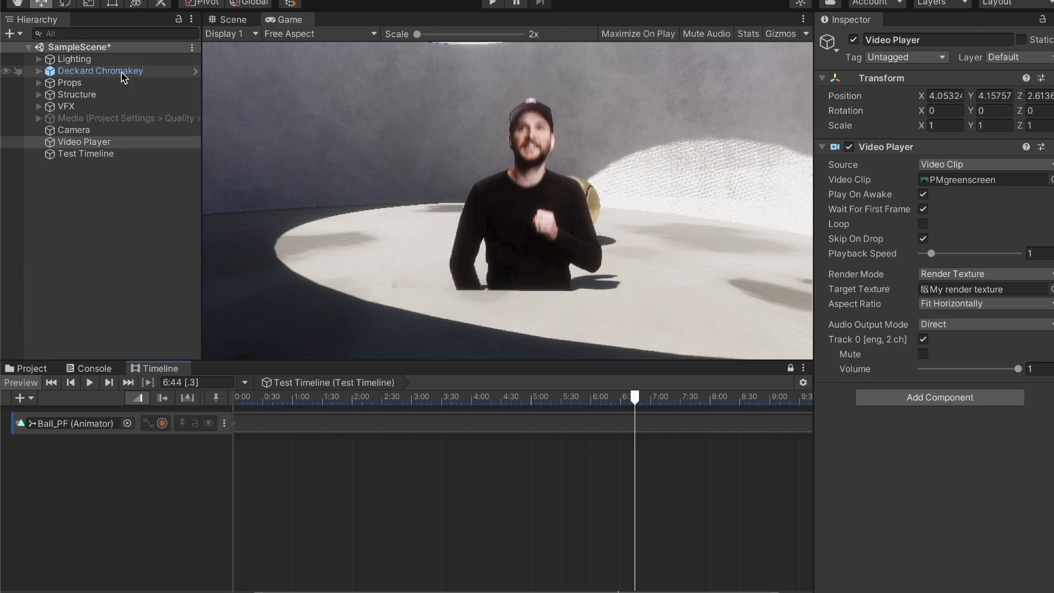
# Review the Deckard Chromakey object's source and key settings alongside the Video Player's settings.
pyautogui.click(100, 72)
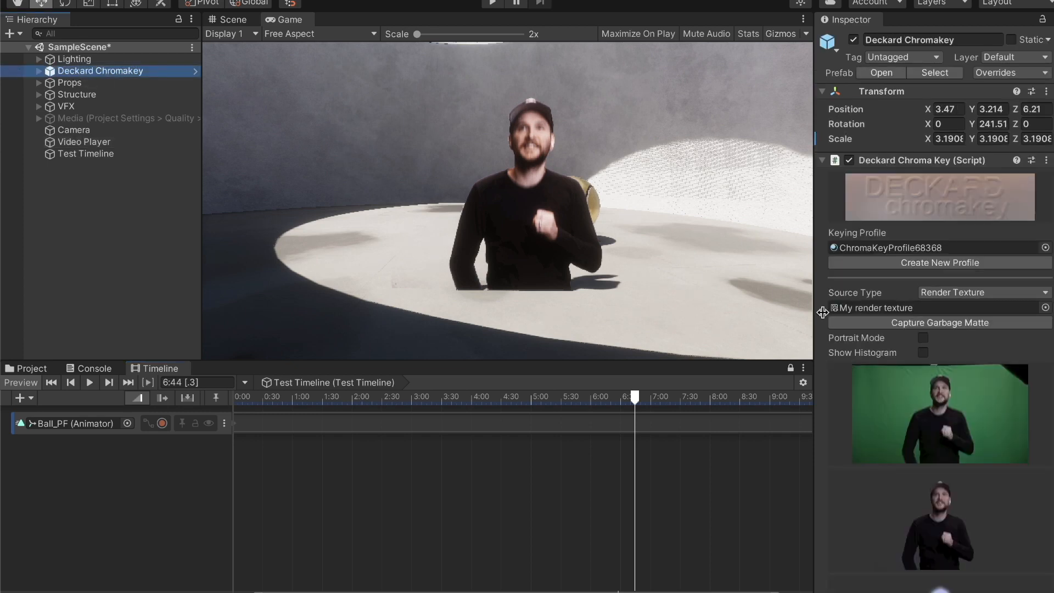
pyautogui.scroll(-8, 878, 308)
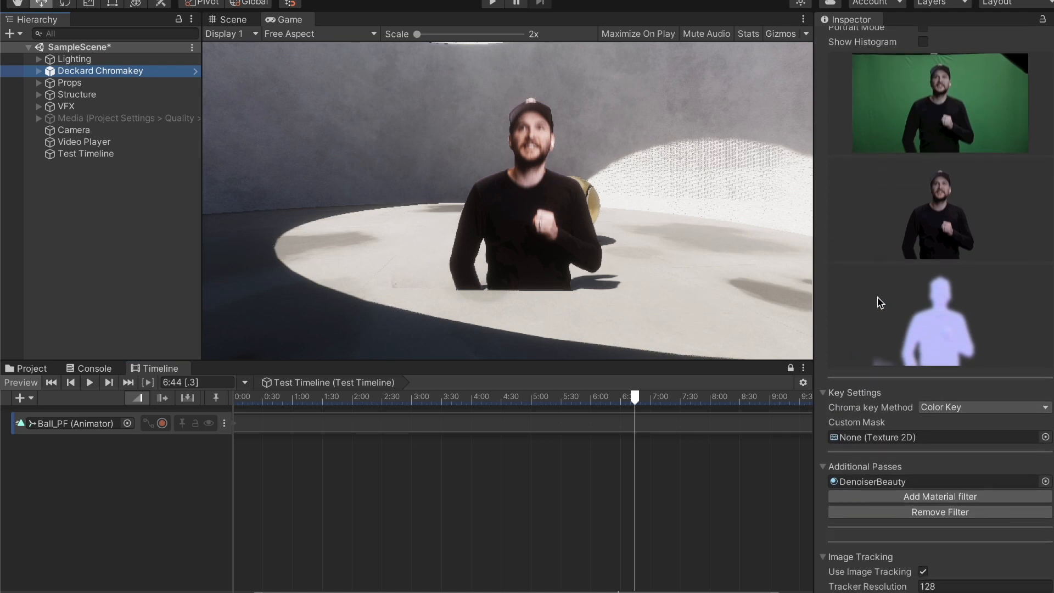
pyautogui.scroll(6, 880, 302)
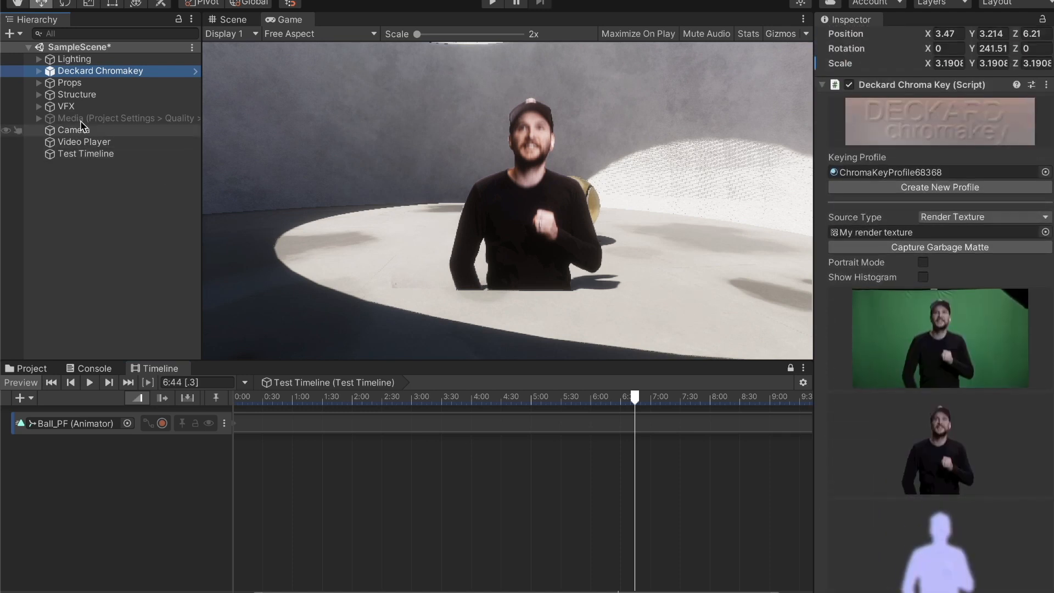
pyautogui.click(83, 143)
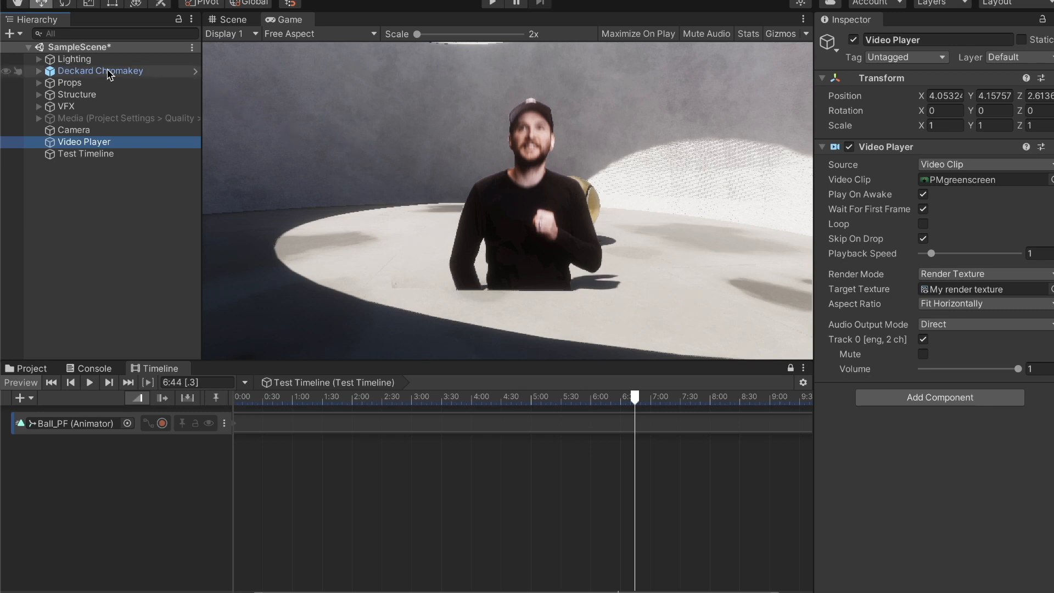
# Set the Deckard Chromakey's Source Type to Video and test scrubbing the clip, returning it to frame 0.
pyautogui.click(129, 72)
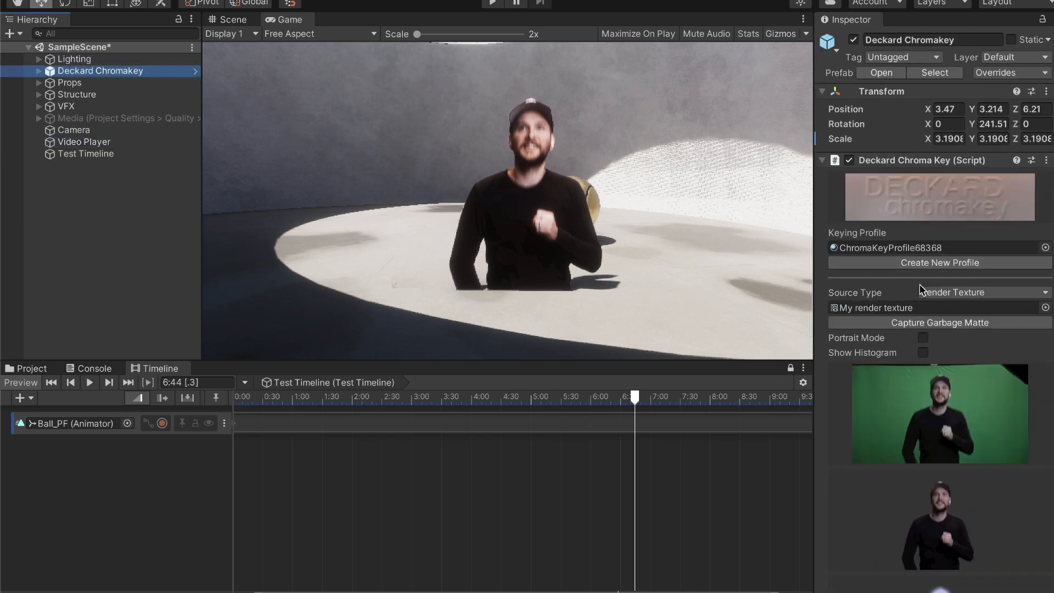
pyautogui.click(965, 292)
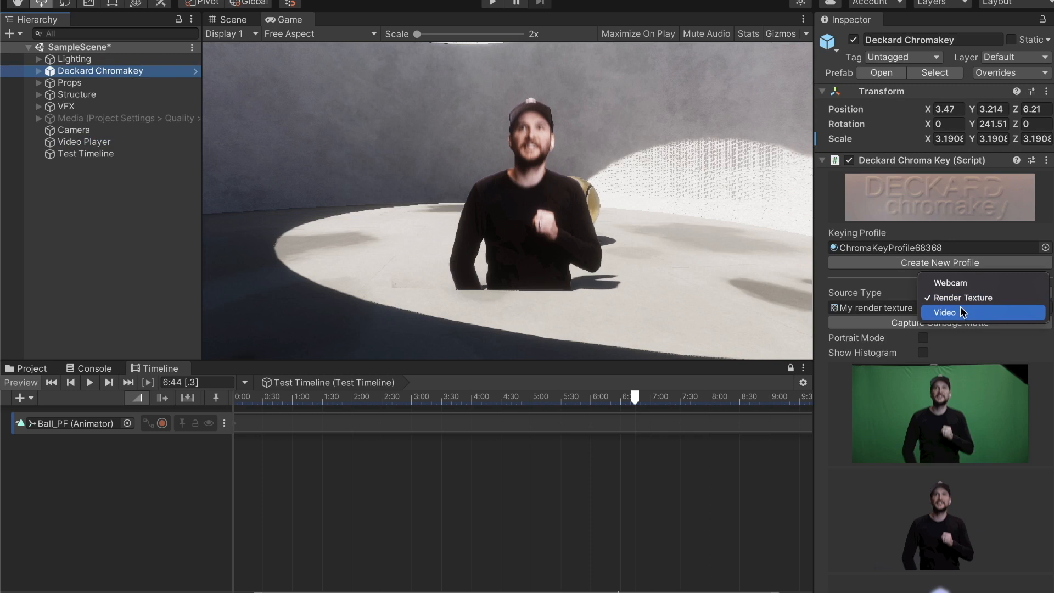
pyautogui.click(960, 312)
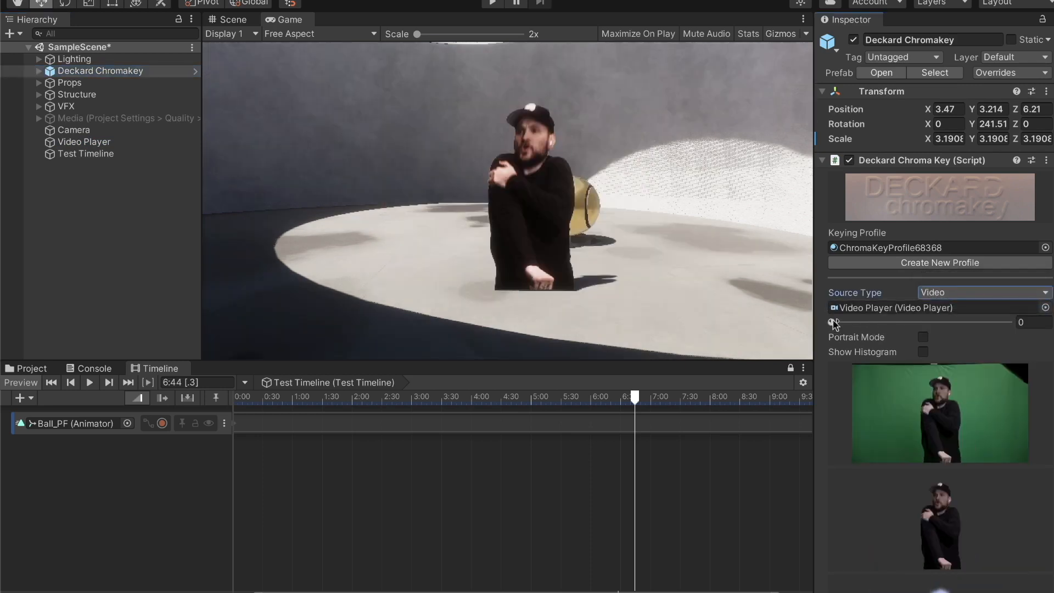
pyautogui.moveTo(832, 323); pyautogui.dragTo(897, 324)
pyautogui.moveTo(896, 324); pyautogui.dragTo(831, 325)
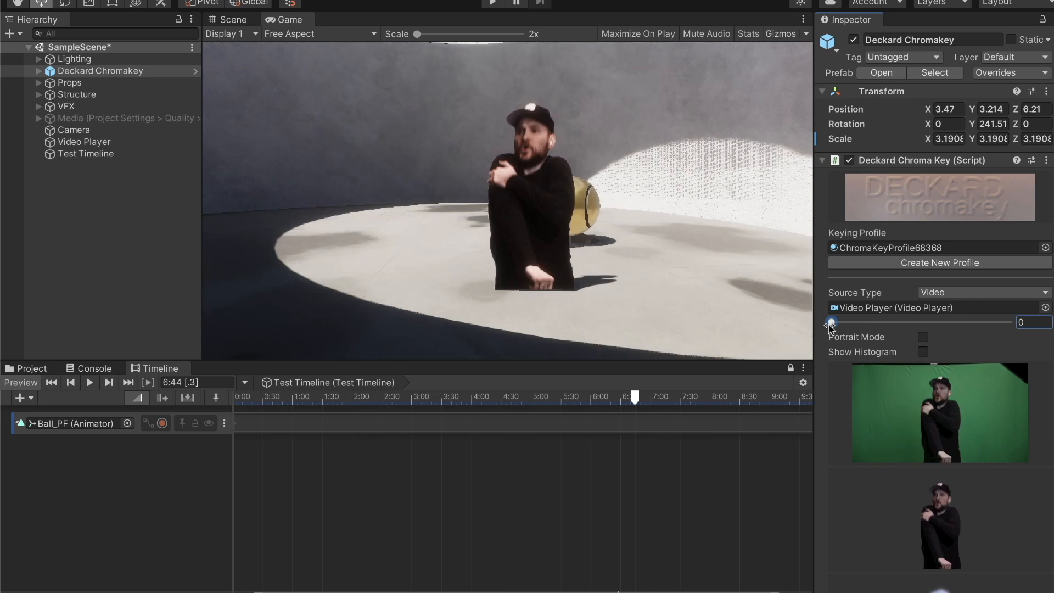
# Scrub the Deckard Chromakey's video to frame 351 and move the Test Timeline playhead to 7:04.
pyautogui.moveTo(832, 325); pyautogui.dragTo(924, 332)
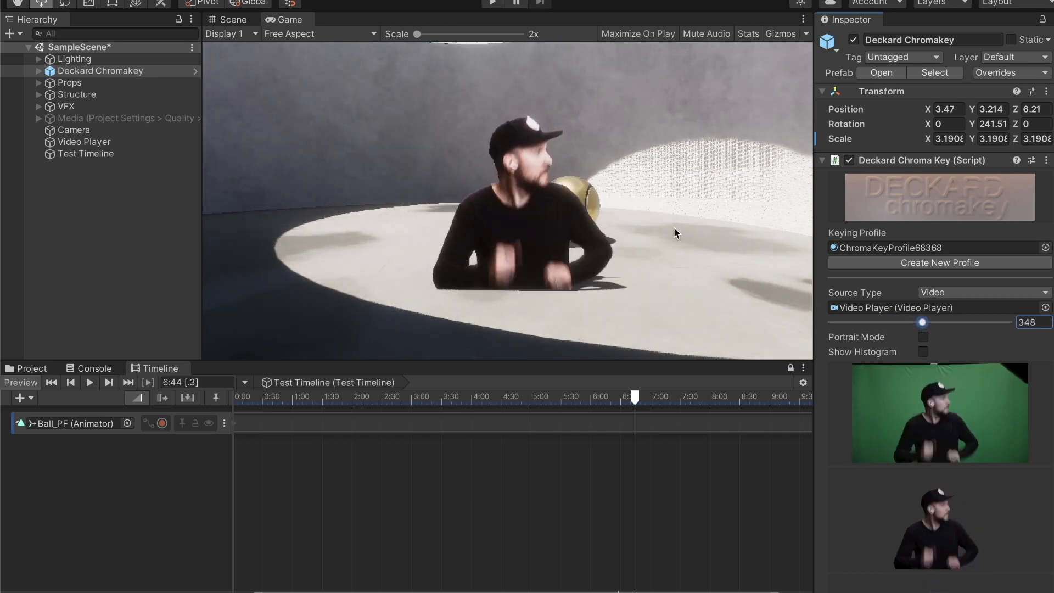
pyautogui.moveTo(923, 324)
pyautogui.mouseDown()
pyautogui.moveTo(964, 323)
pyautogui.moveTo(872, 323)
pyautogui.moveTo(953, 323)
pyautogui.moveTo(923, 323)
pyautogui.mouseUp()
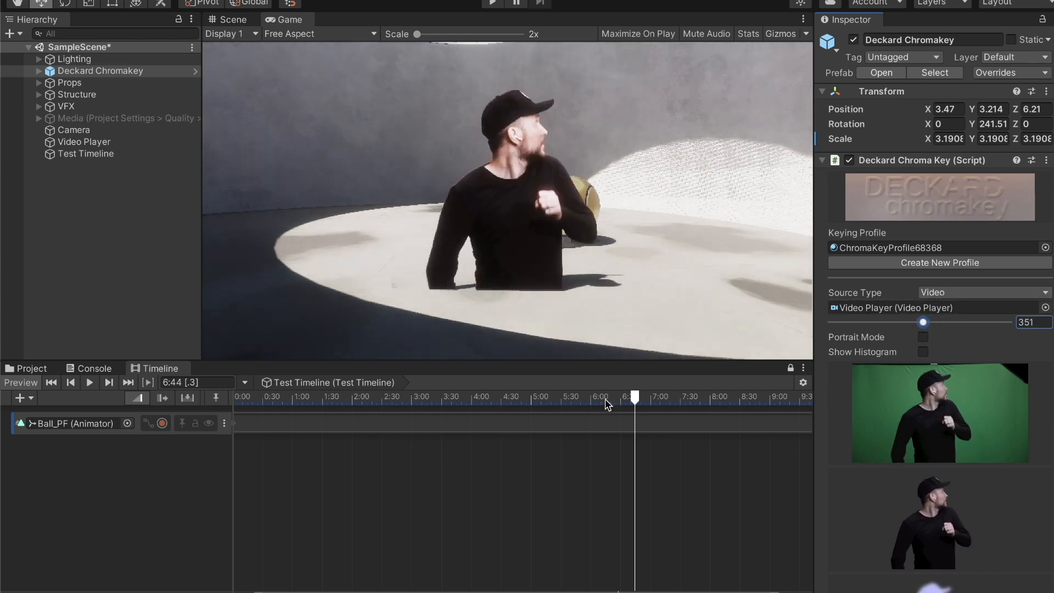
pyautogui.moveTo(608, 404); pyautogui.dragTo(654, 423)
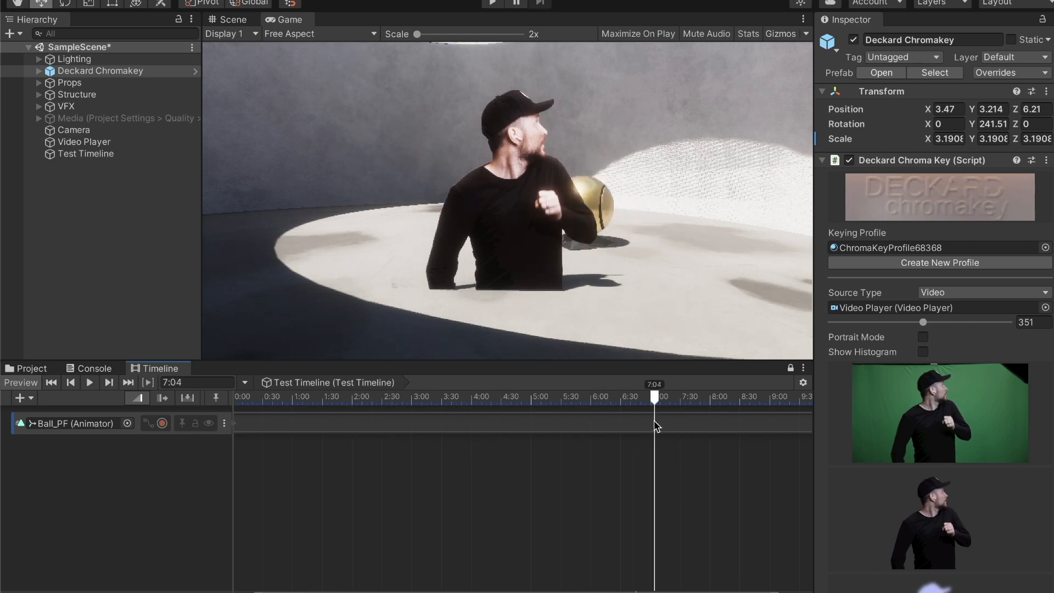
# Set the Deckard Chromakey's Source Type back to Render Texture and scrub Test Timeline back to 2:05.
pyautogui.click(978, 295)
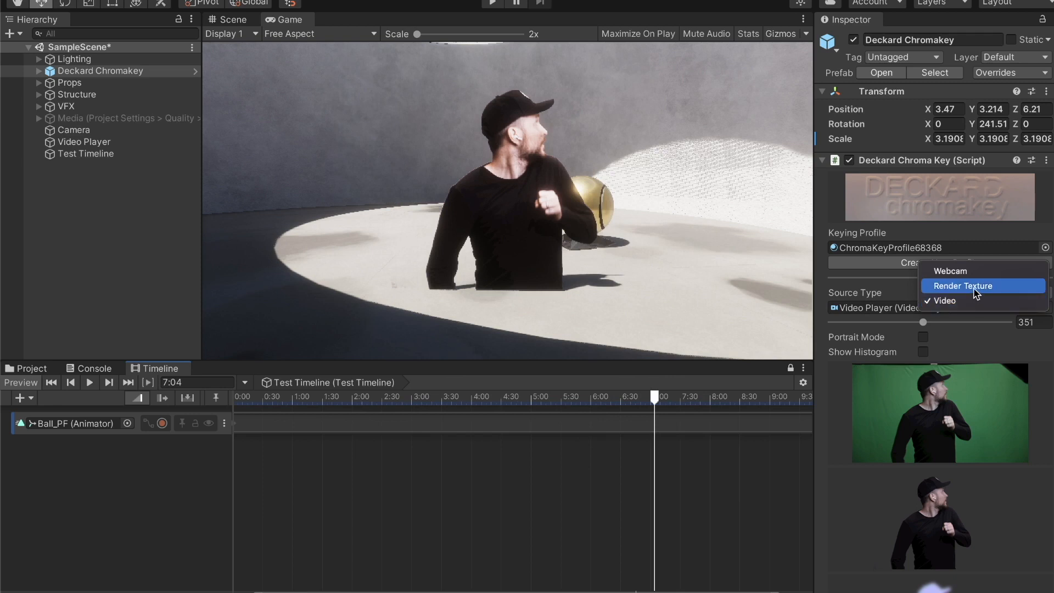
pyautogui.click(964, 286)
pyautogui.moveTo(639, 397); pyautogui.dragTo(357, 397)
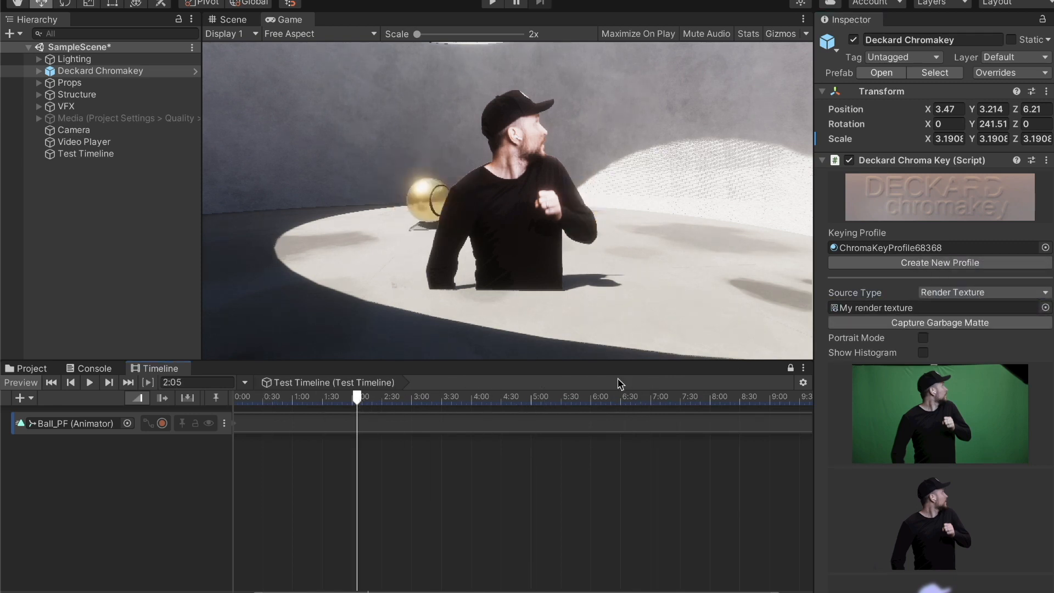
pyautogui.click(962, 296)
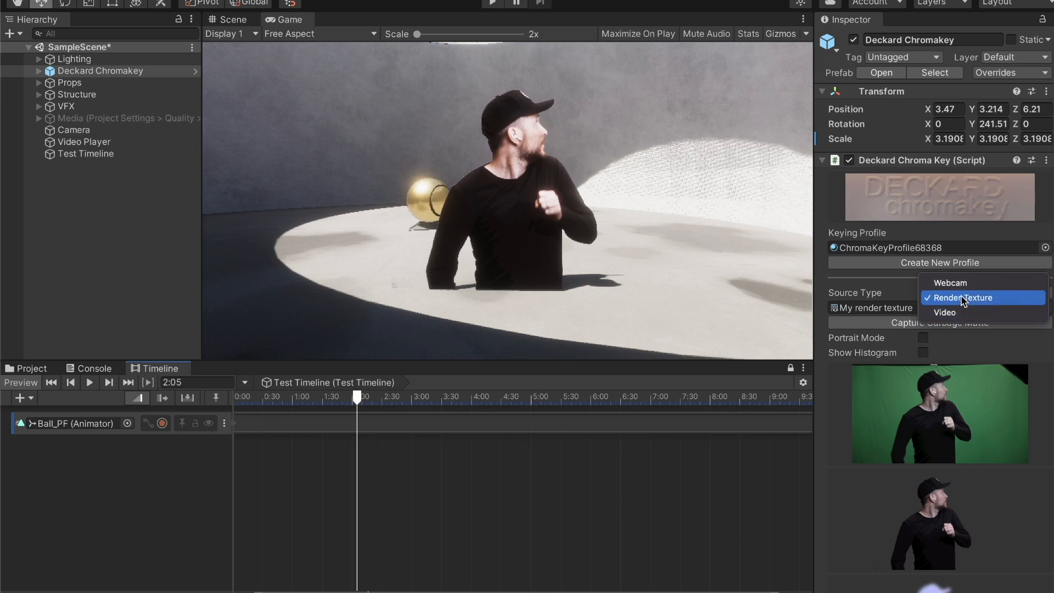
pyautogui.click(947, 299)
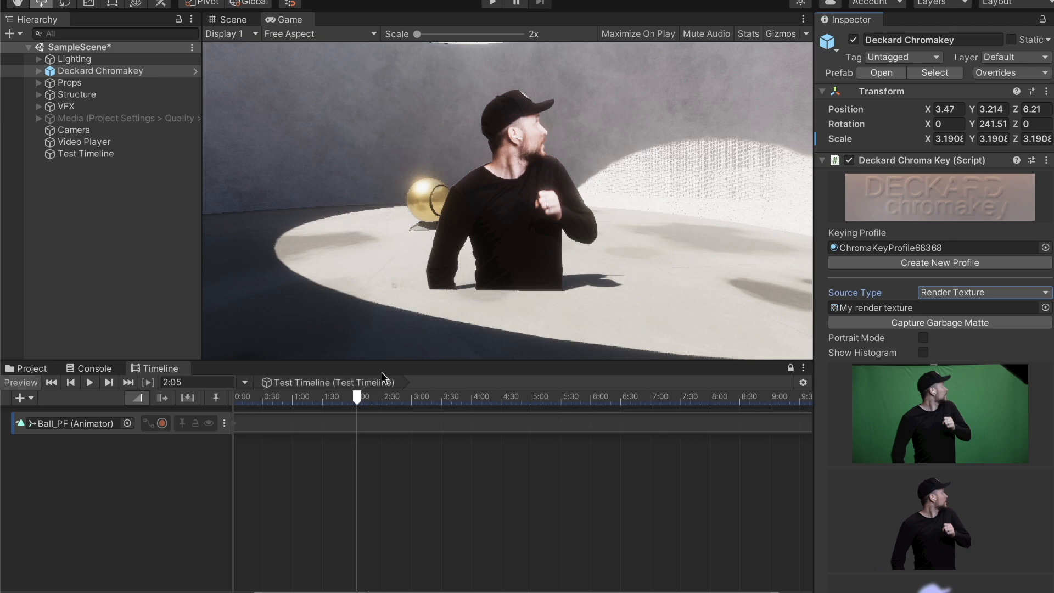
# Scrub Test Timeline near its start and preview its playback with the render texture source.
pyautogui.moveTo(281, 400); pyautogui.dragTo(323, 400)
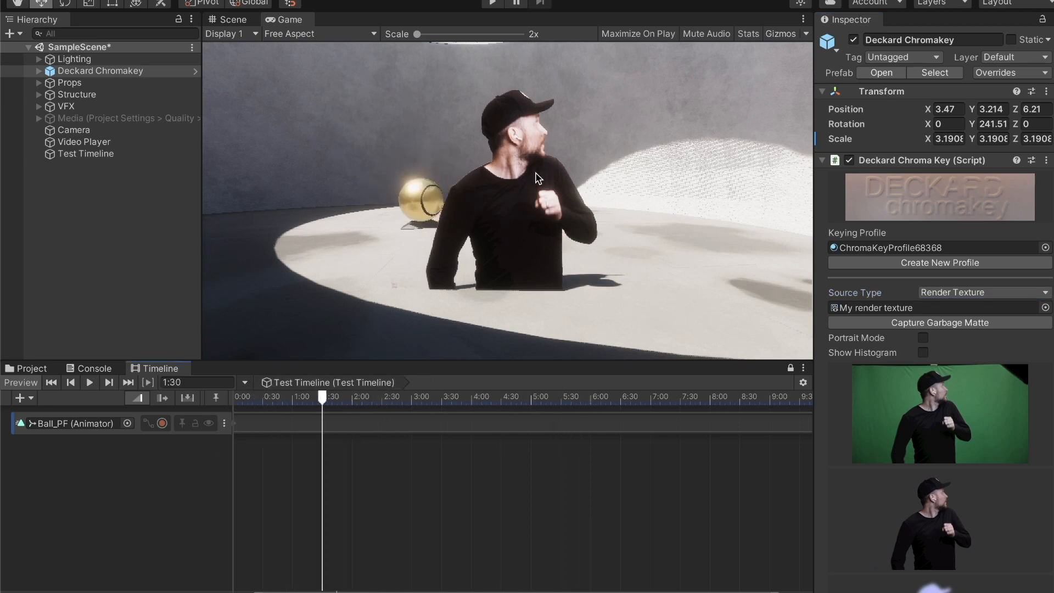
pyautogui.moveTo(270, 404); pyautogui.dragTo(247, 405)
pyautogui.press('space')
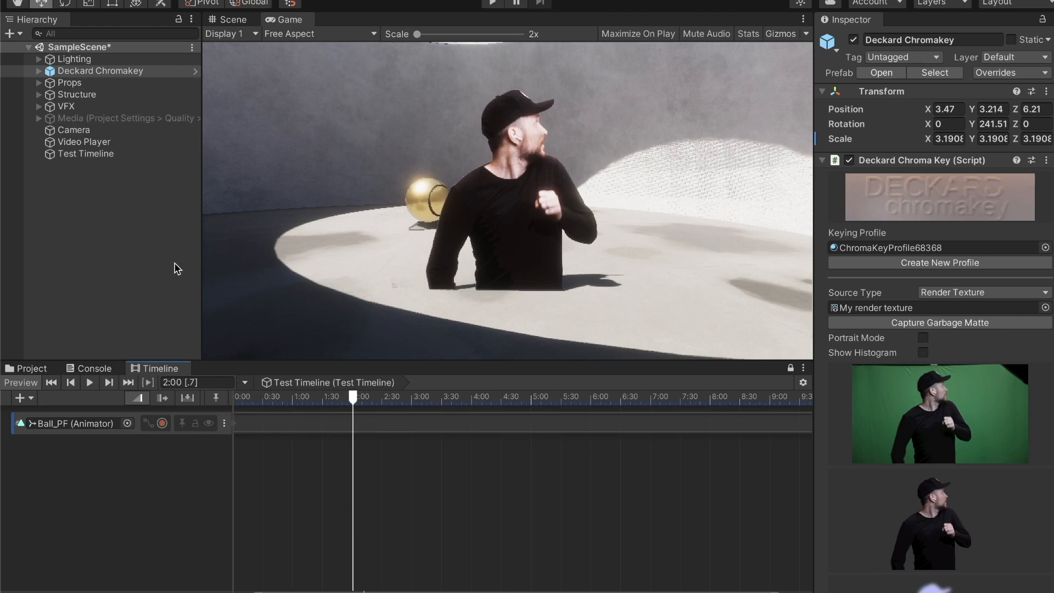
pyautogui.hotkey('ctrl', 'Up')
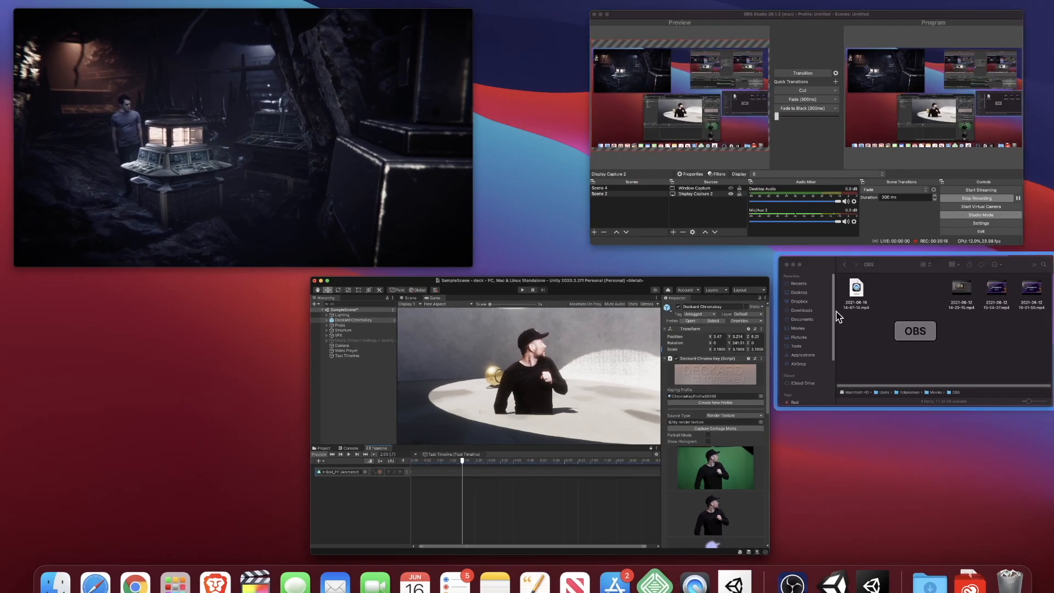
pyautogui.click(612, 384)
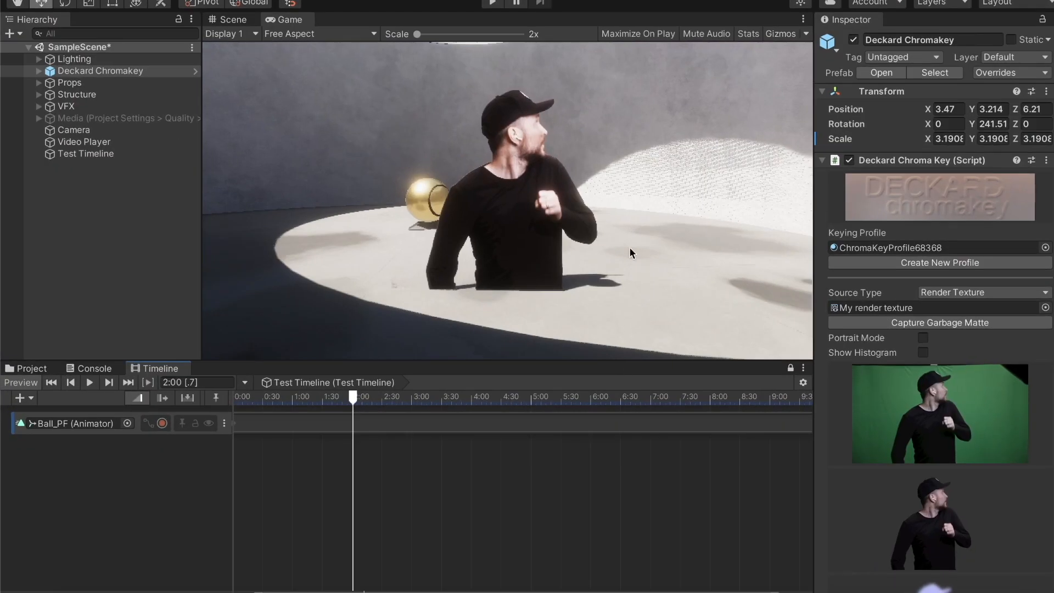
# Look up the Deckard Chroma Key Indie package in Package Manager by searching My Assets for "deckard".
pyautogui.click(604, 1)
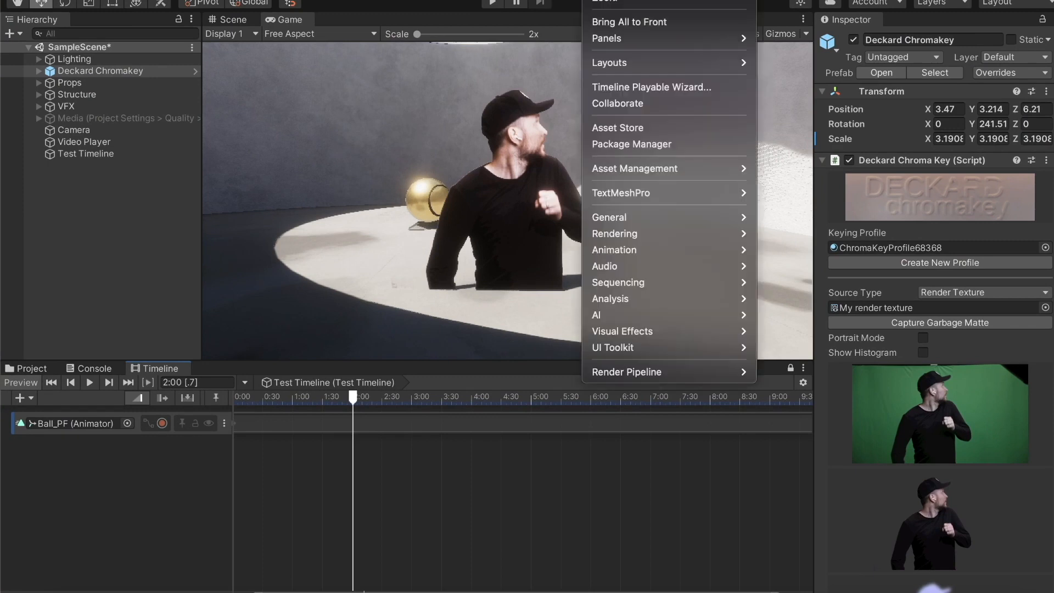
pyautogui.click(654, 145)
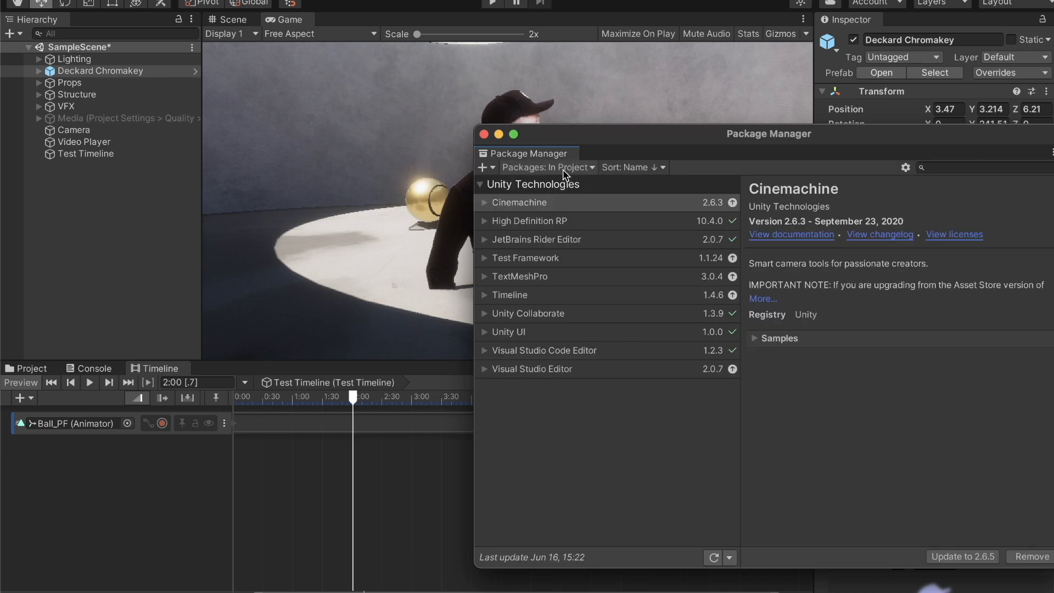
pyautogui.click(564, 168)
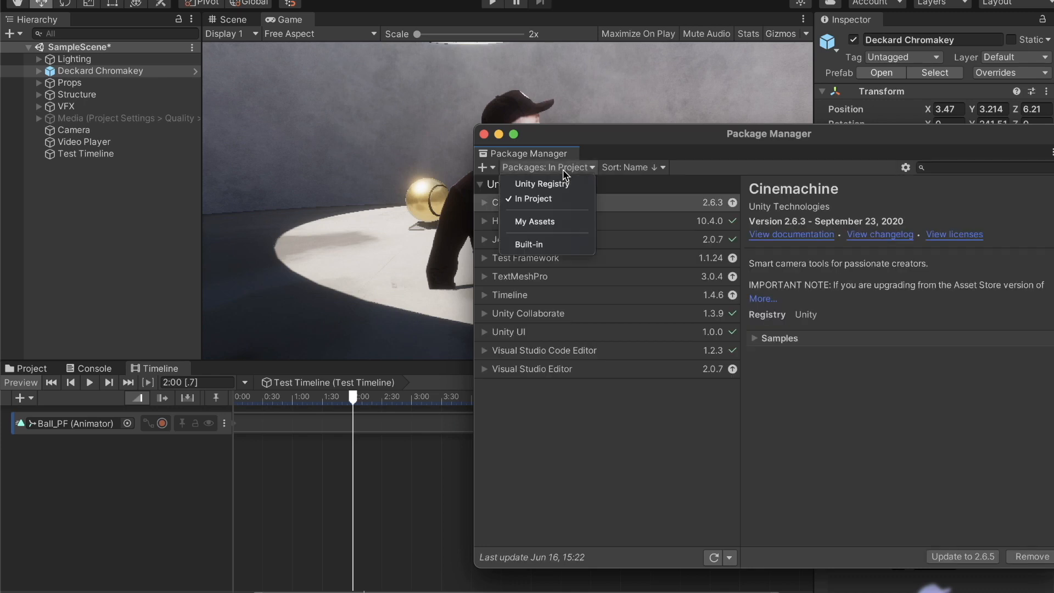
pyautogui.click(547, 449)
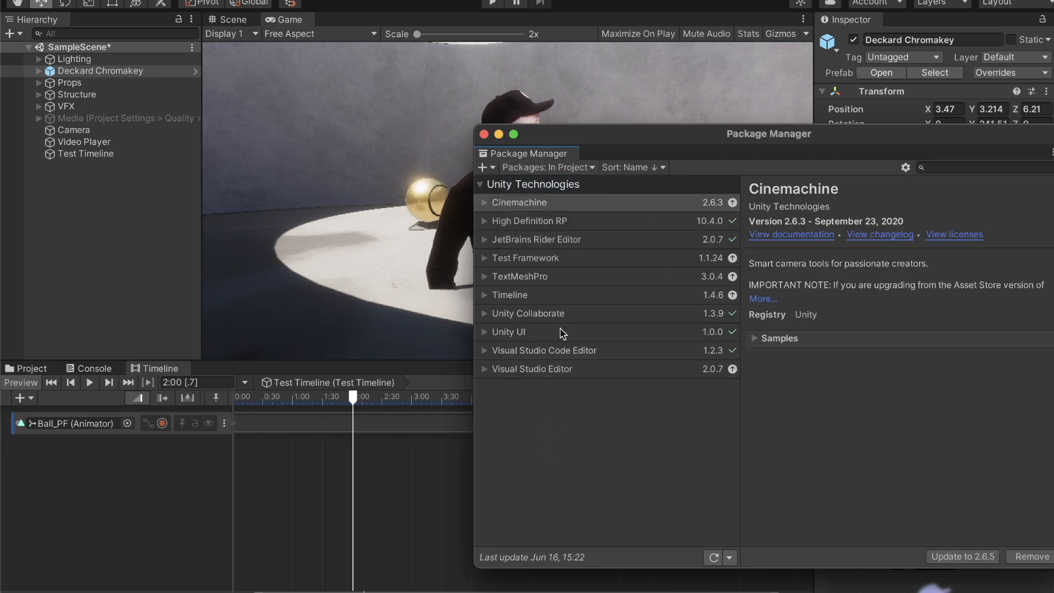
pyautogui.click(572, 168)
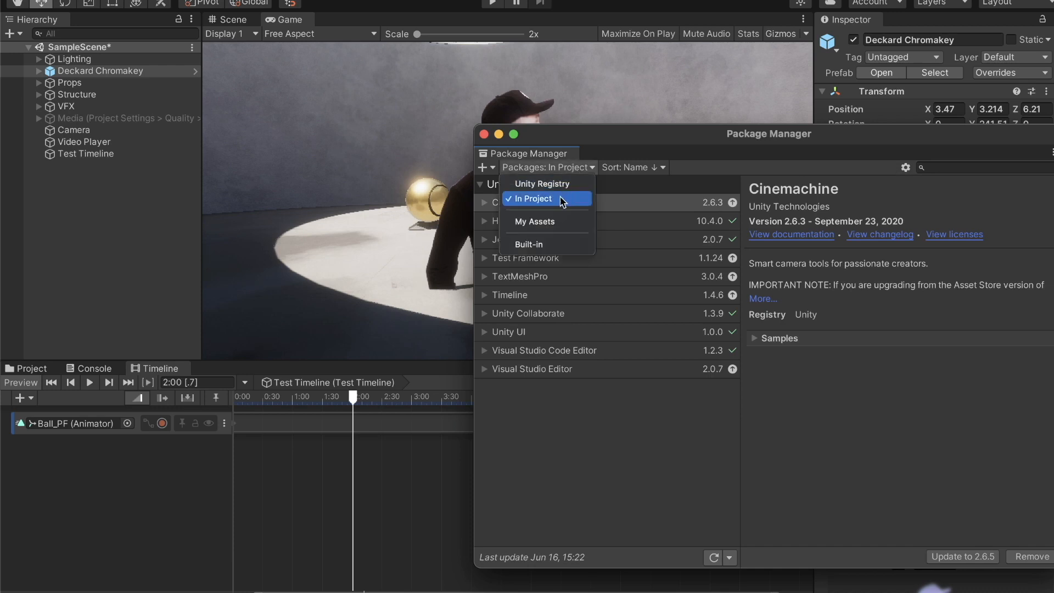
pyautogui.click(552, 221)
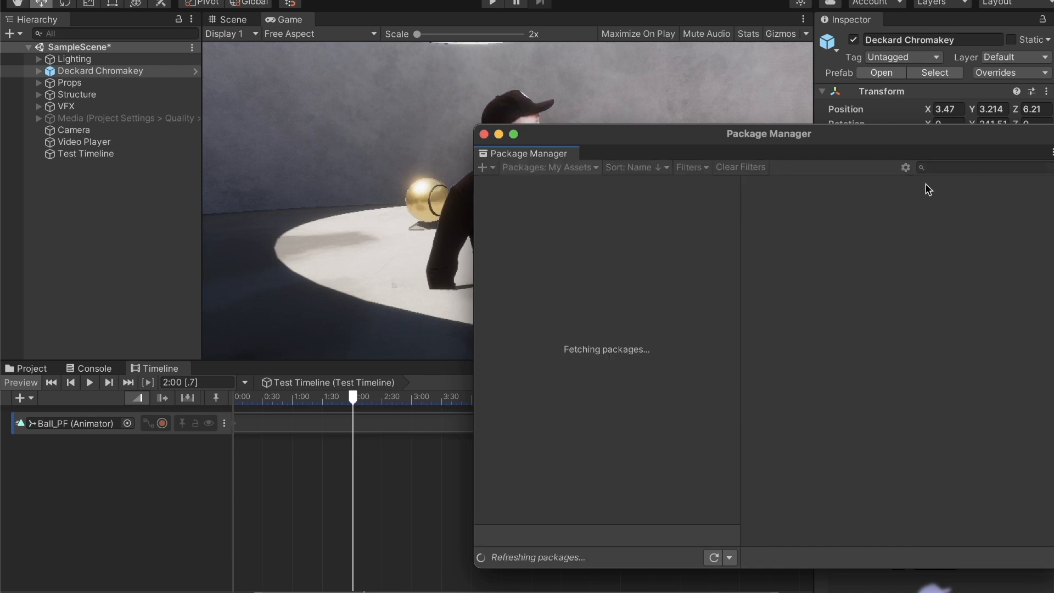
pyautogui.click(971, 164)
pyautogui.write('deckard')
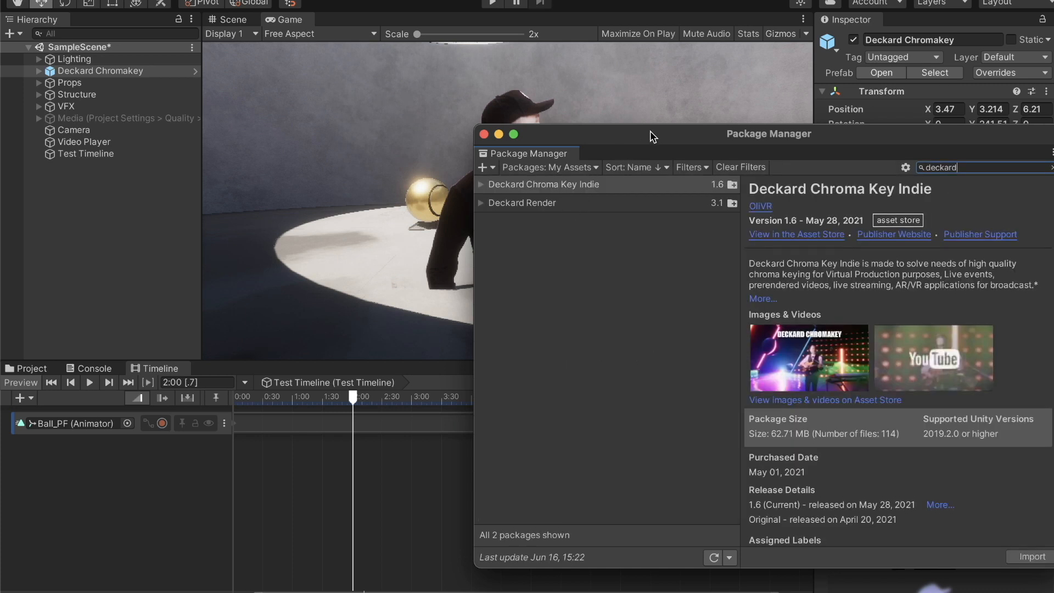
pyautogui.moveTo(651, 134); pyautogui.dragTo(469, 76)
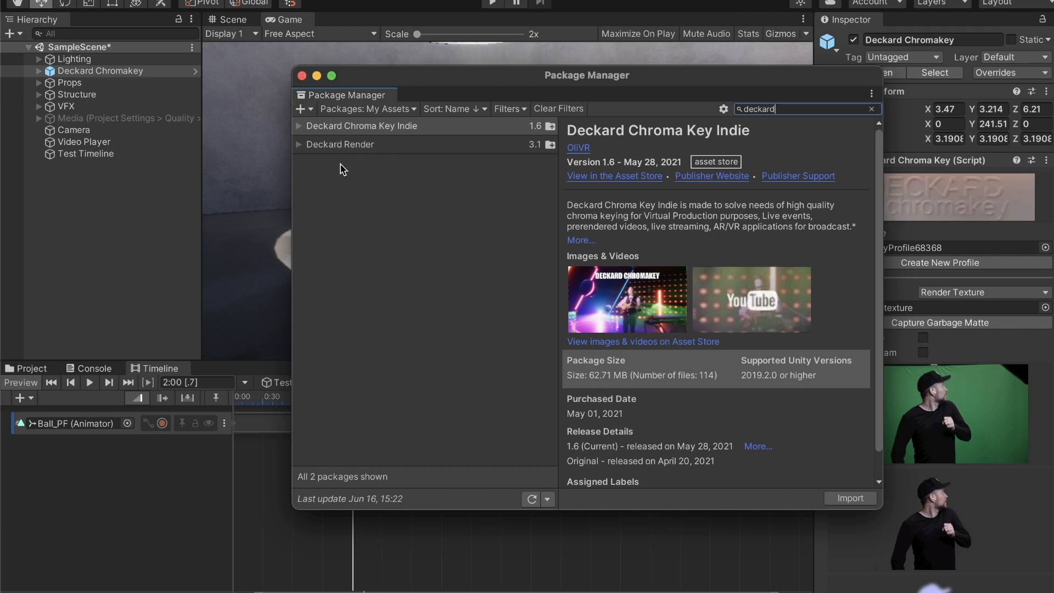
pyautogui.click(137, 210)
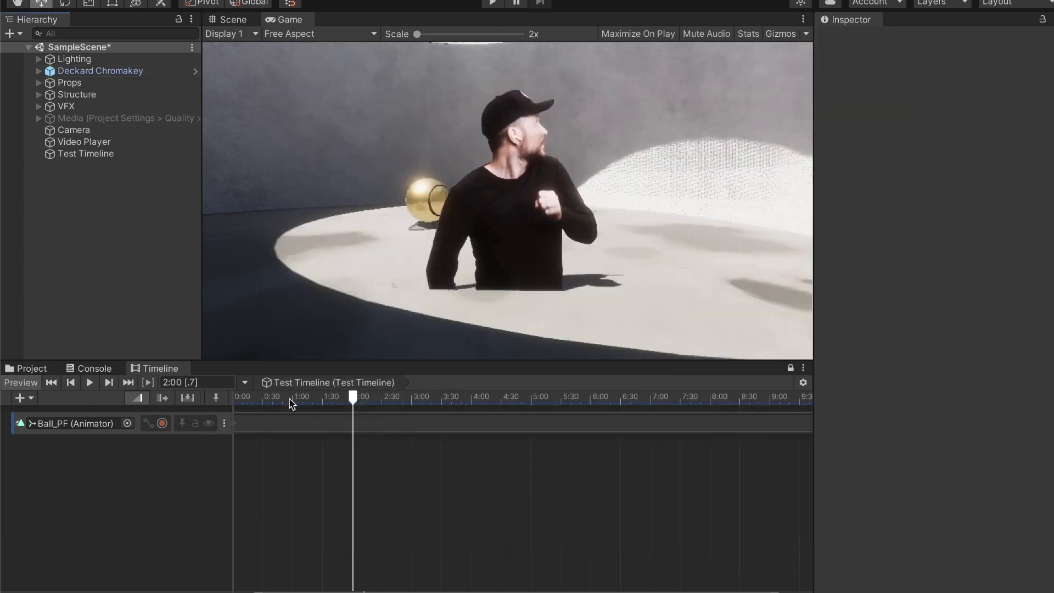
# Scrub Test Timeline to 8:33 and add a Video Scrubber component to the Video Player object.
pyautogui.moveTo(325, 400); pyautogui.dragTo(743, 403)
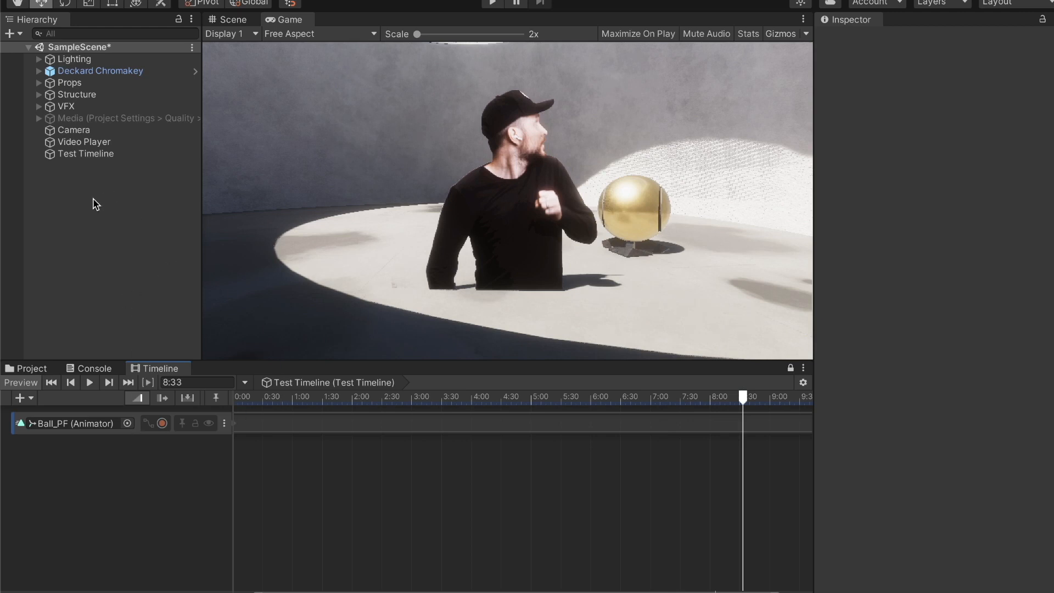
pyautogui.click(71, 144)
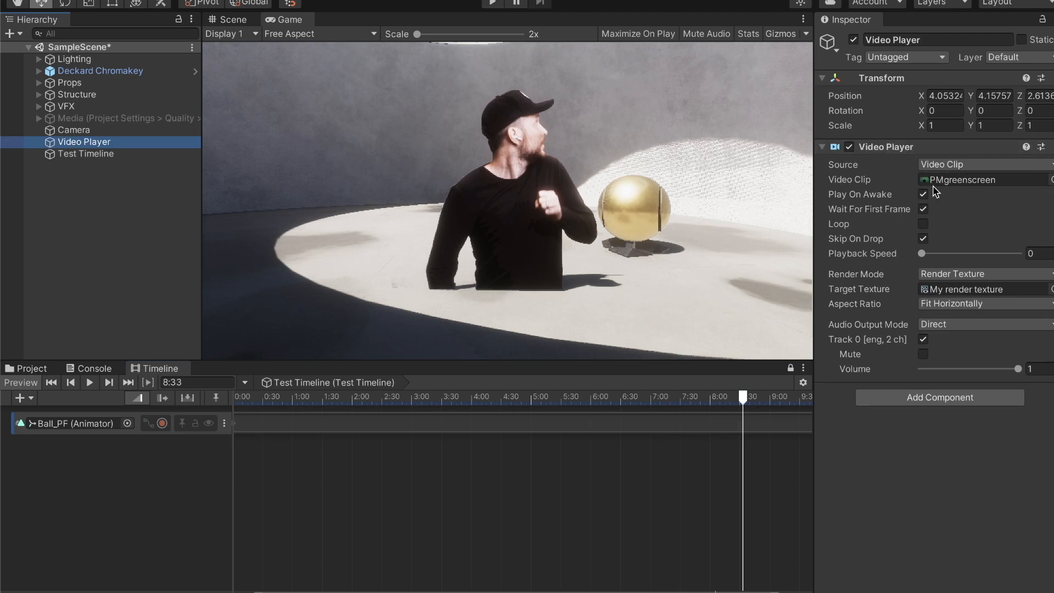
pyautogui.click(915, 398)
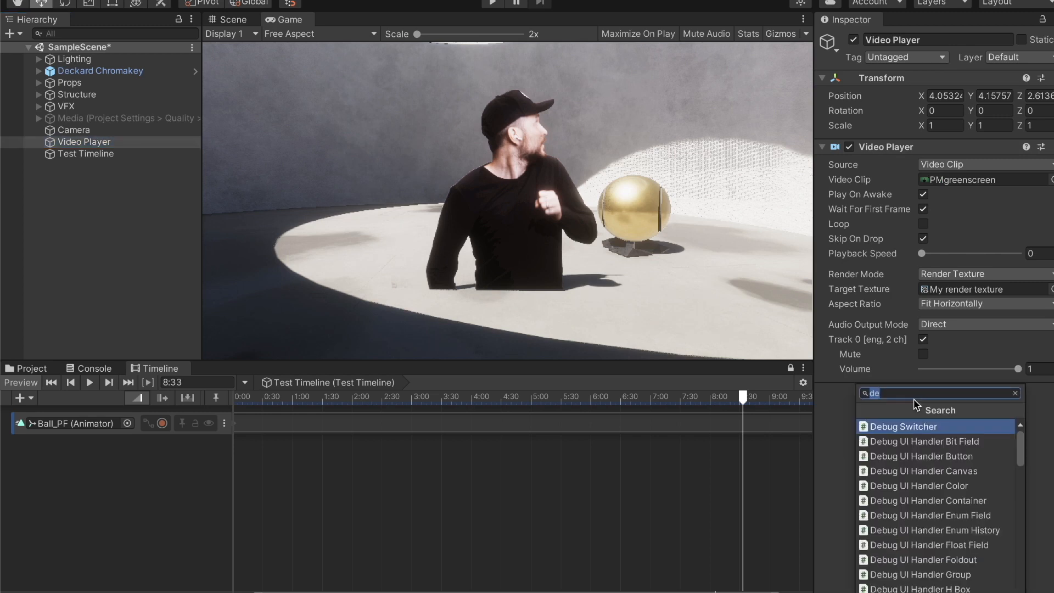
pyautogui.write('video')
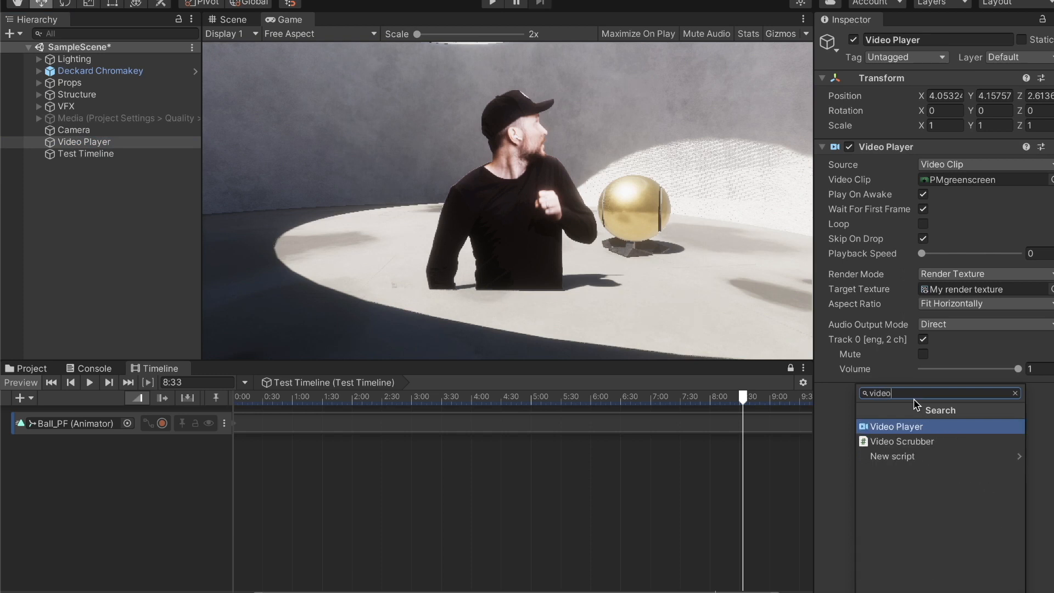
pyautogui.click(904, 442)
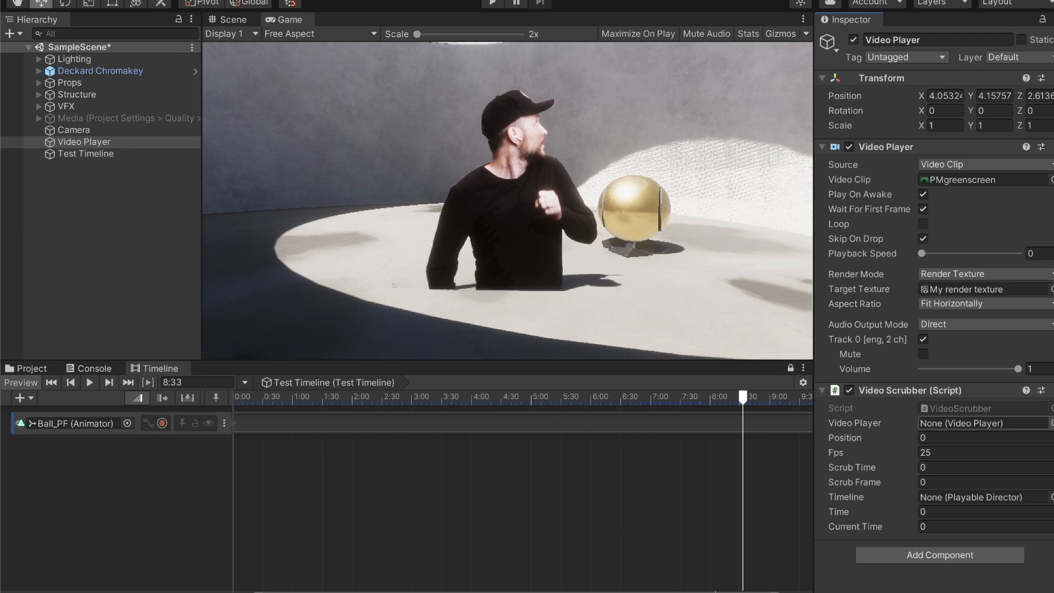
# Assign Video Player as the Video Scrubber's video player and Test Timeline as its timeline.
pyautogui.click(1052, 423)
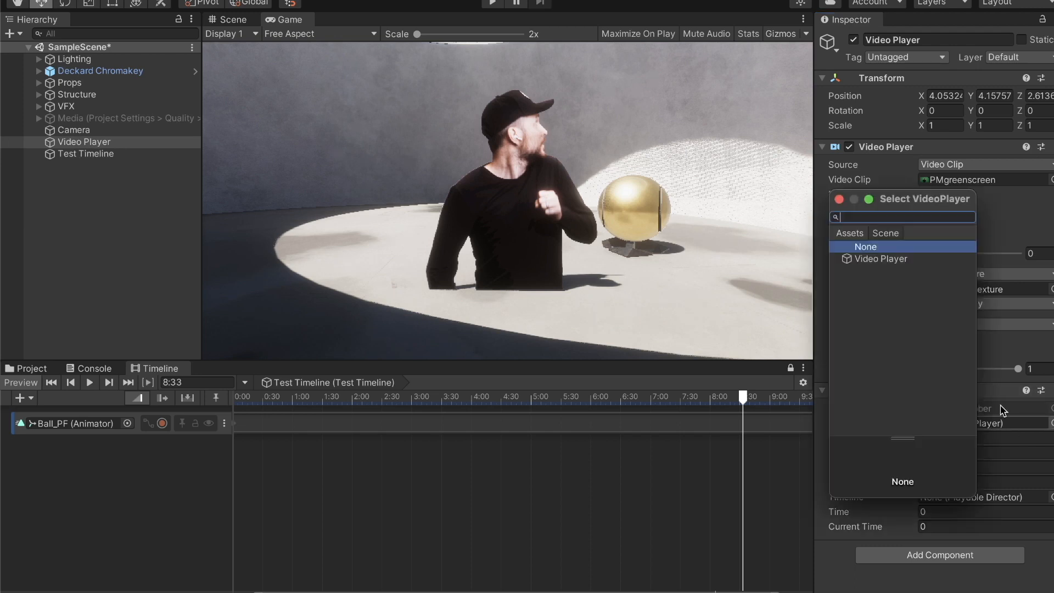
pyautogui.click(871, 259)
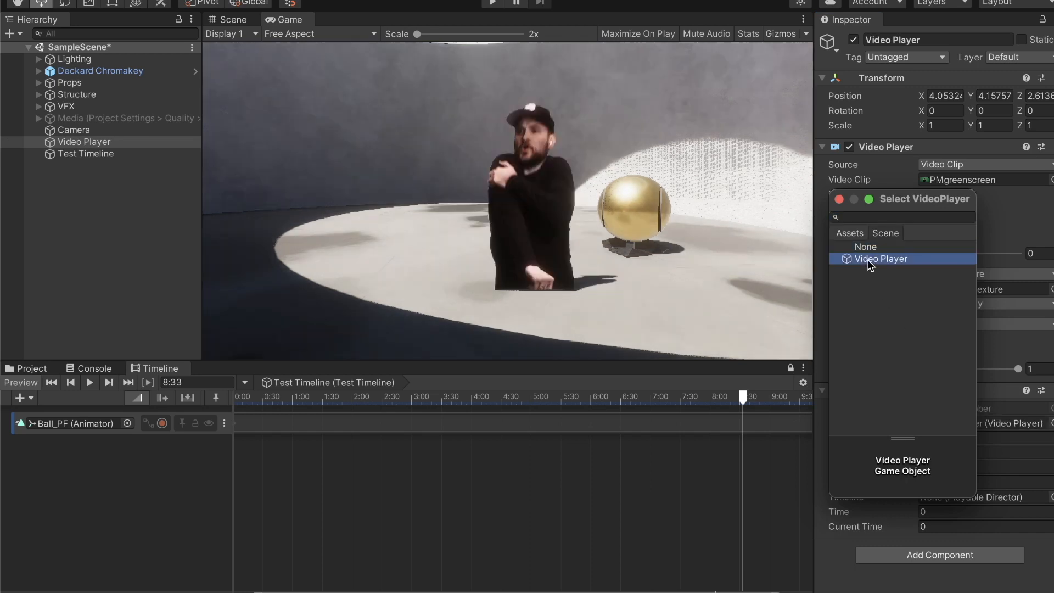
pyautogui.doubleClick(871, 259)
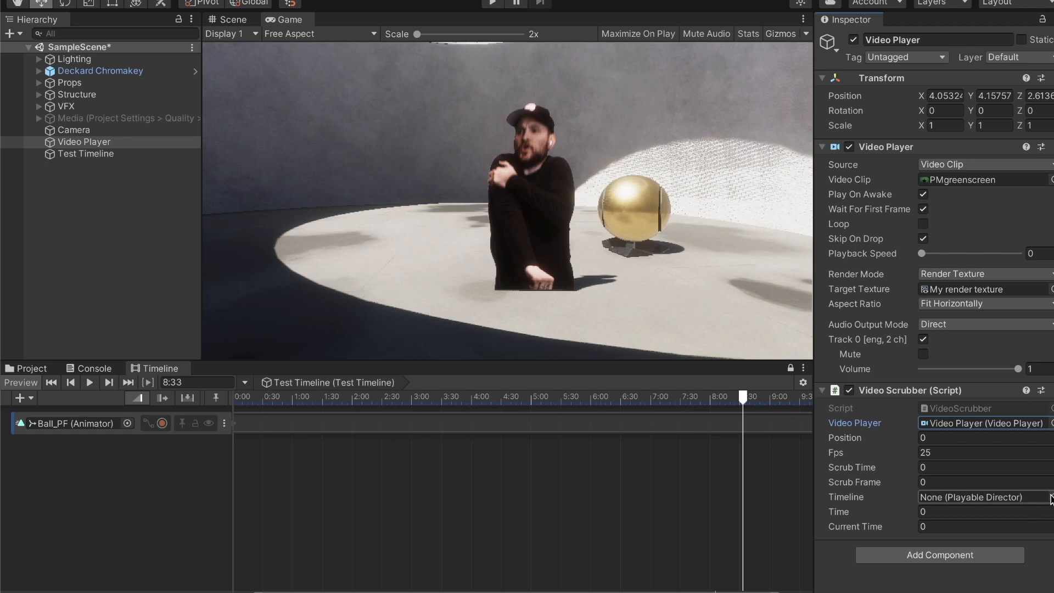
pyautogui.click(1051, 497)
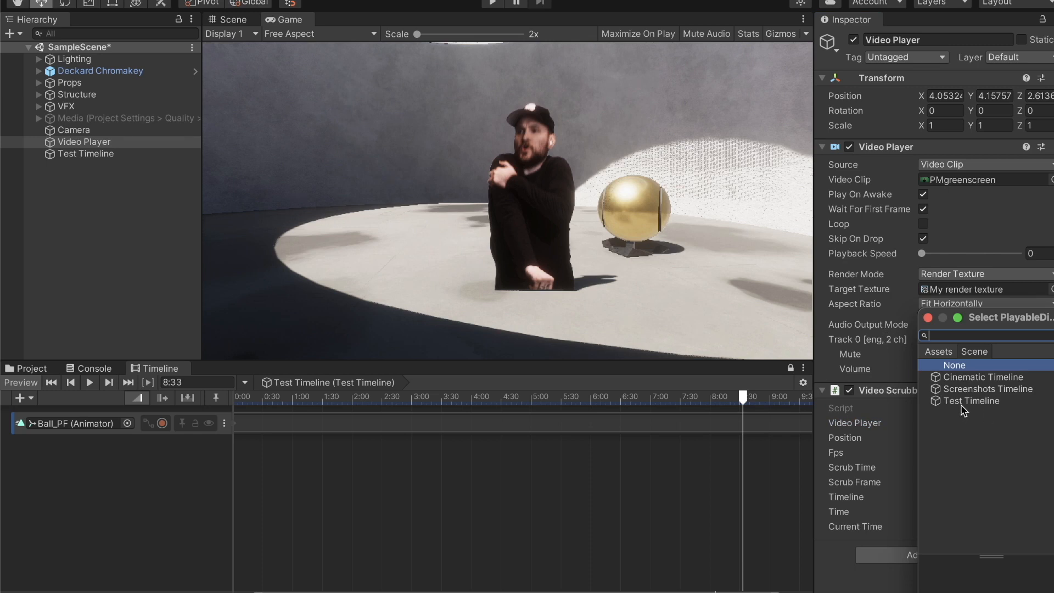
pyautogui.click(976, 403)
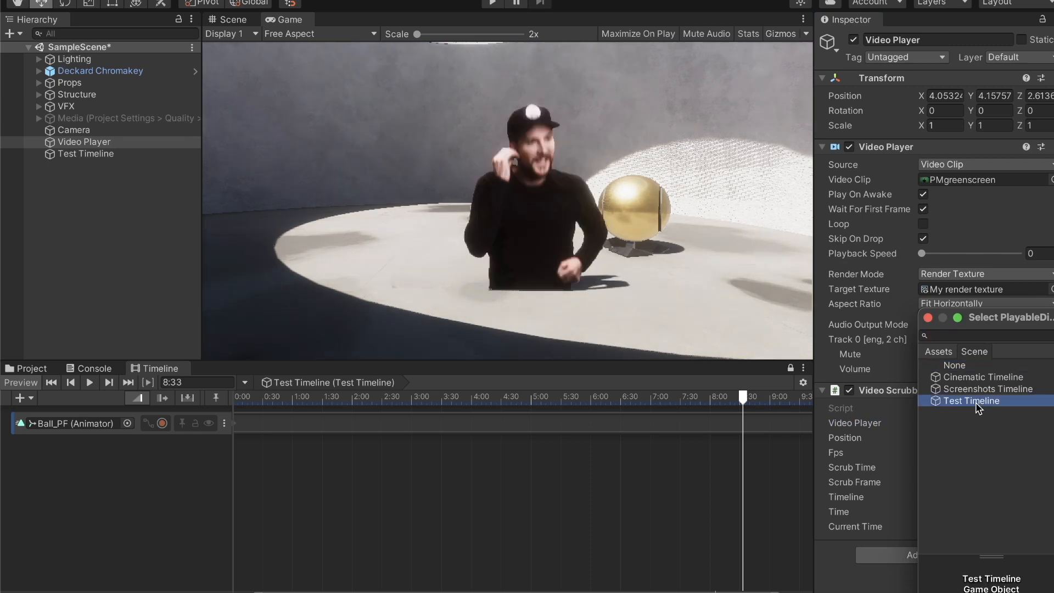
pyautogui.doubleClick(976, 402)
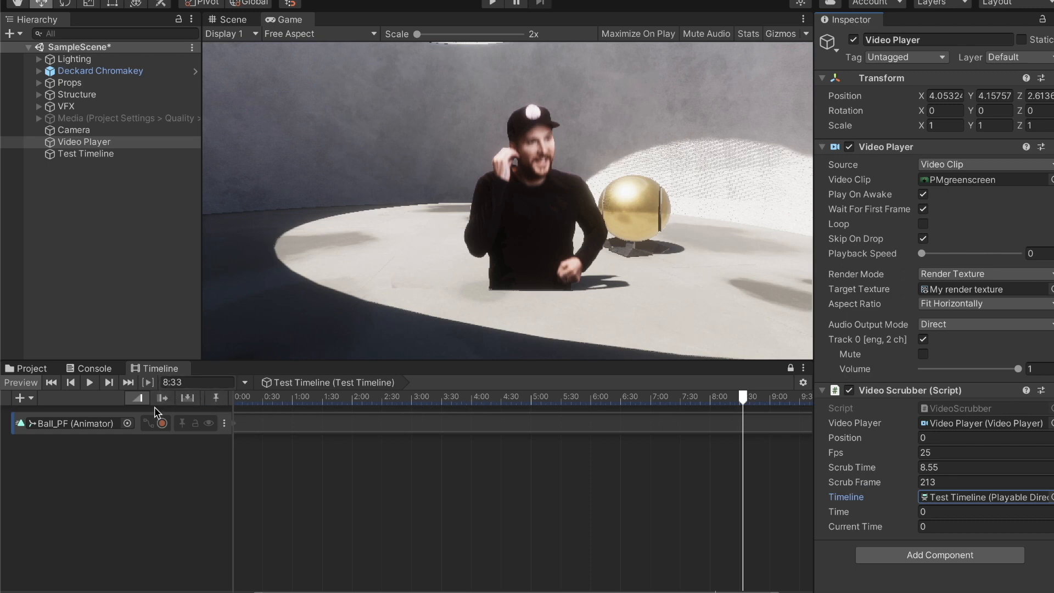
# Check the Timeline's frame rate options and set the Video Scrubber's Fps to 60.
pyautogui.click(163, 384)
pyautogui.click(804, 384)
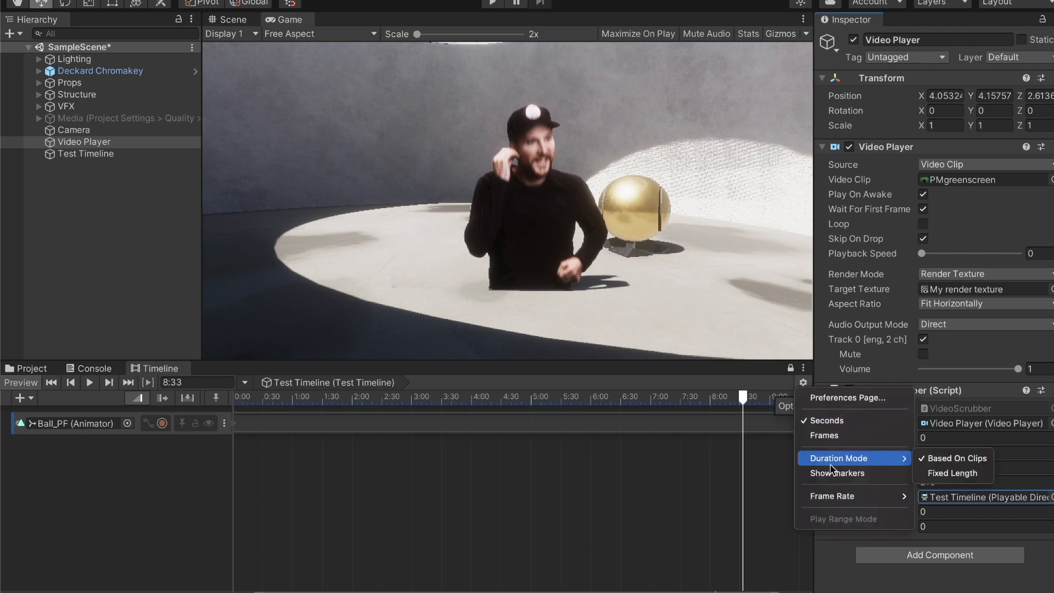
pyautogui.moveTo(838, 498)
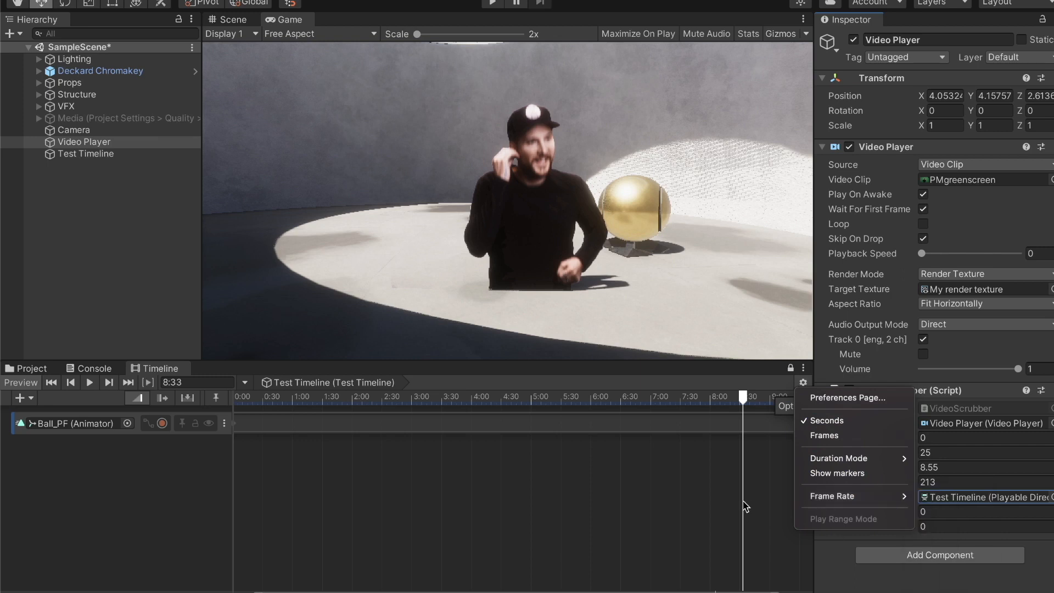
pyautogui.click(729, 502)
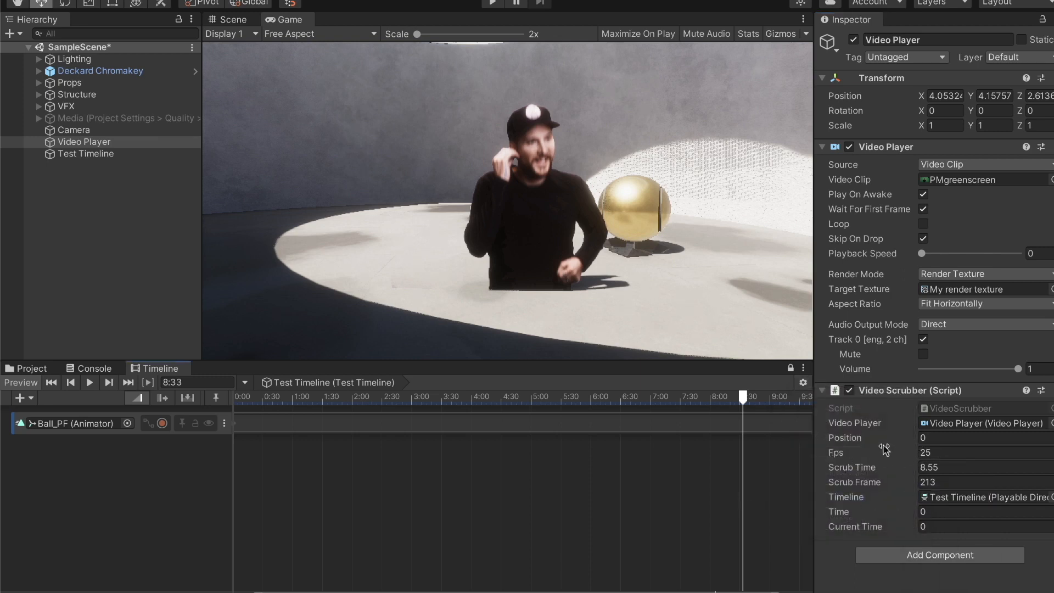
pyautogui.click(941, 453)
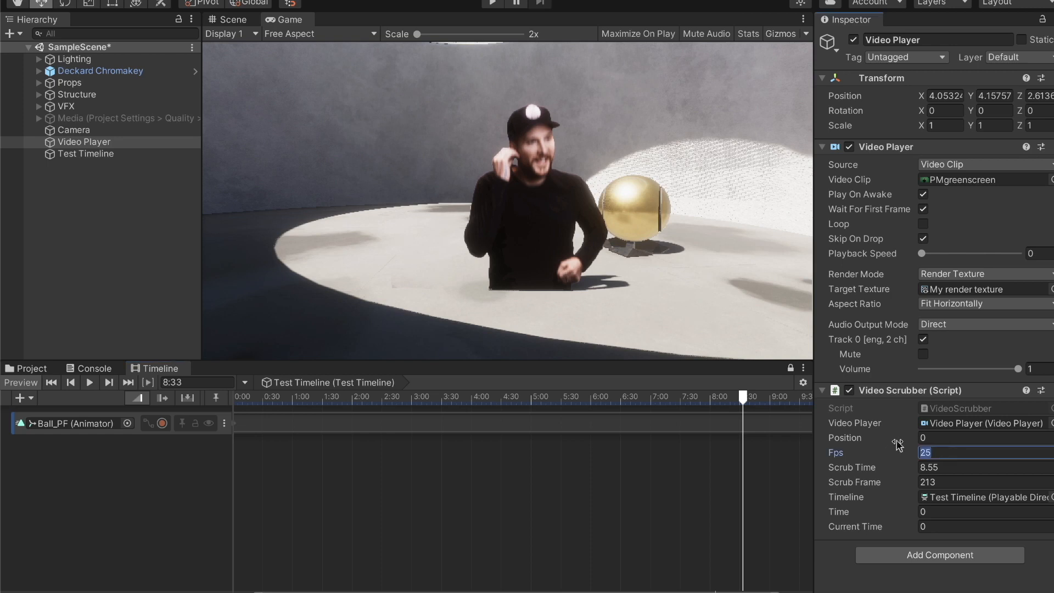
pyautogui.write('60')
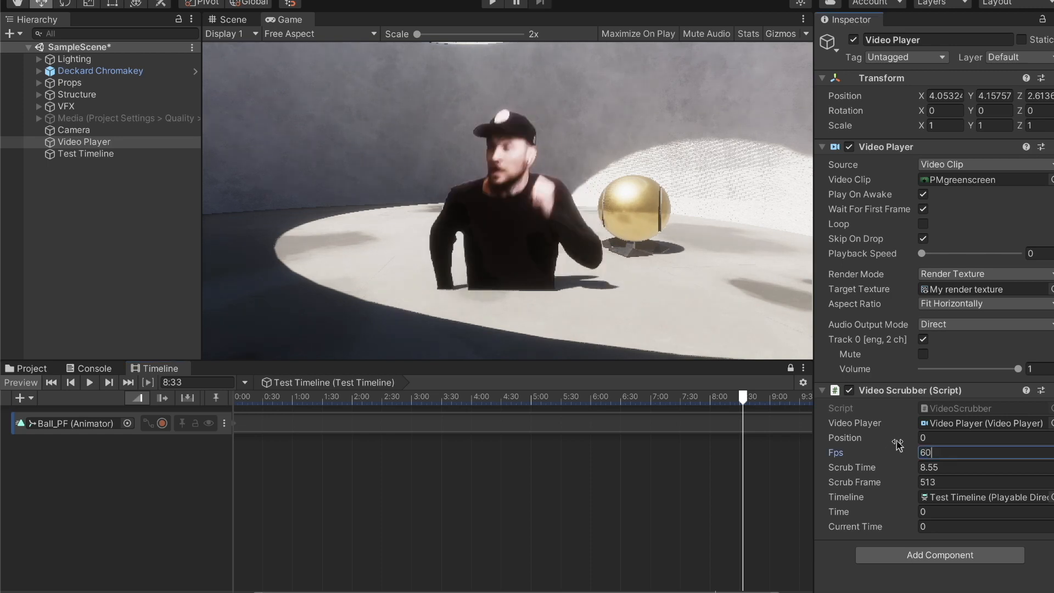
pyautogui.click(958, 438)
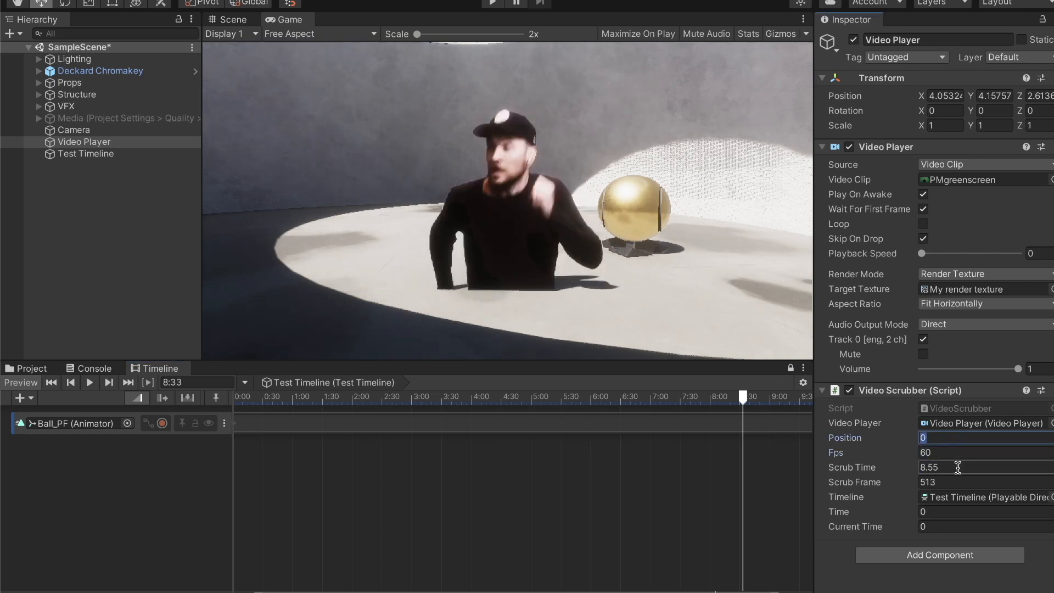
# Scrub Test Timeline back to 2:12 to test the video sync, and clear the Console.
pyautogui.moveTo(743, 397); pyautogui.dragTo(726, 398)
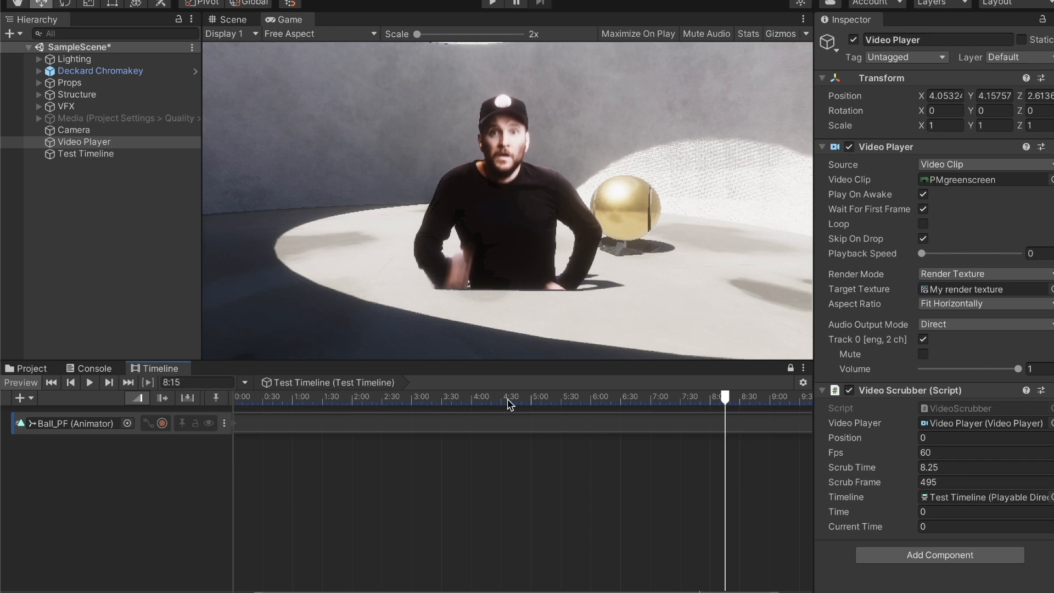
pyautogui.moveTo(516, 405); pyautogui.dragTo(367, 415)
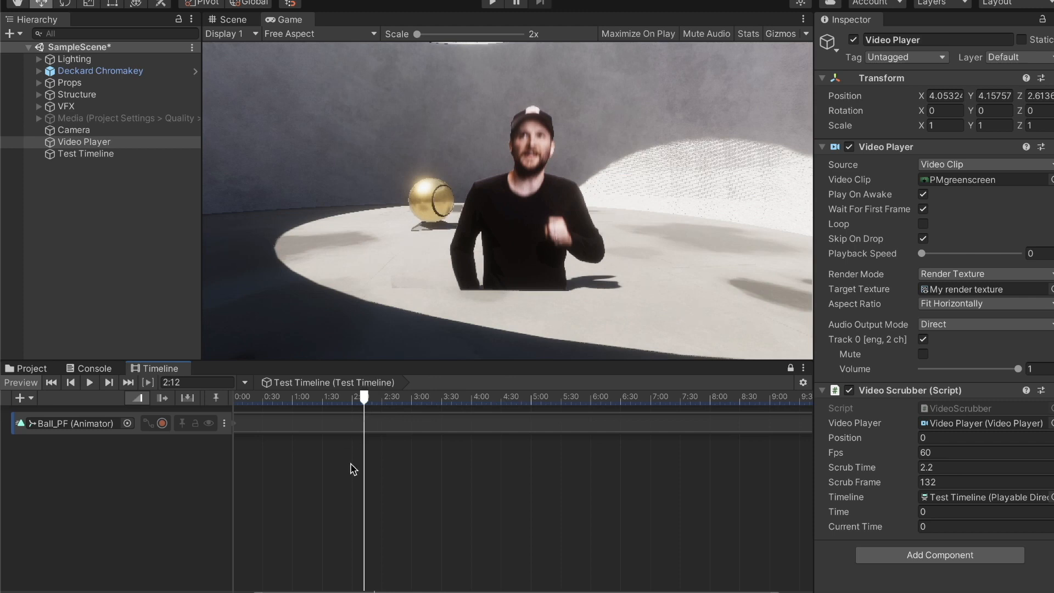
pyautogui.click(91, 369)
pyautogui.click(14, 383)
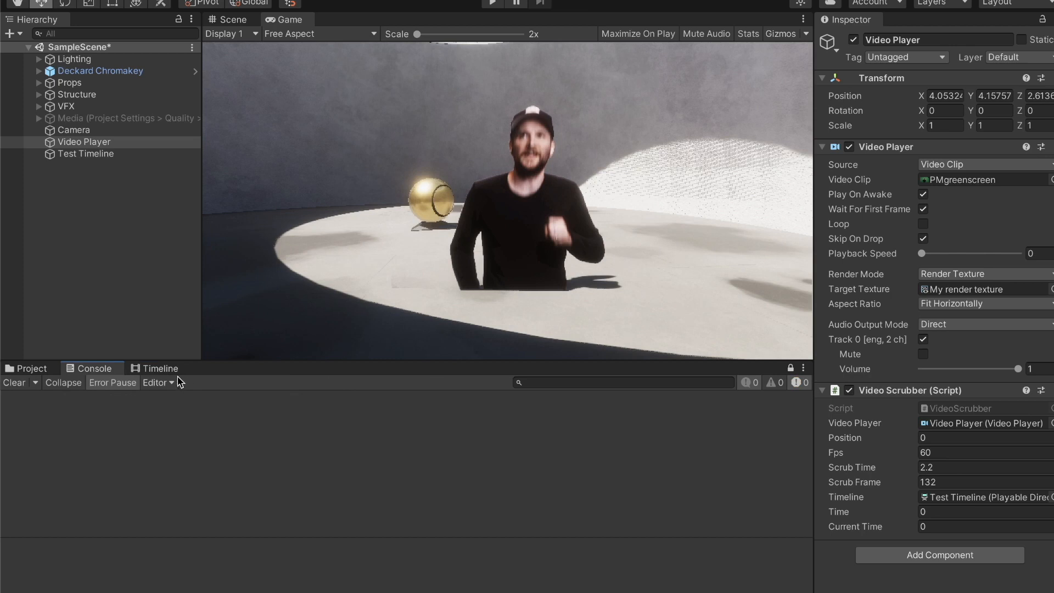
# Scrub Test Timeline forward to 6:52, return it to the start and preview the synced playback.
pyautogui.click(159, 369)
pyautogui.click(303, 400)
pyautogui.moveTo(303, 402); pyautogui.dragTo(650, 396)
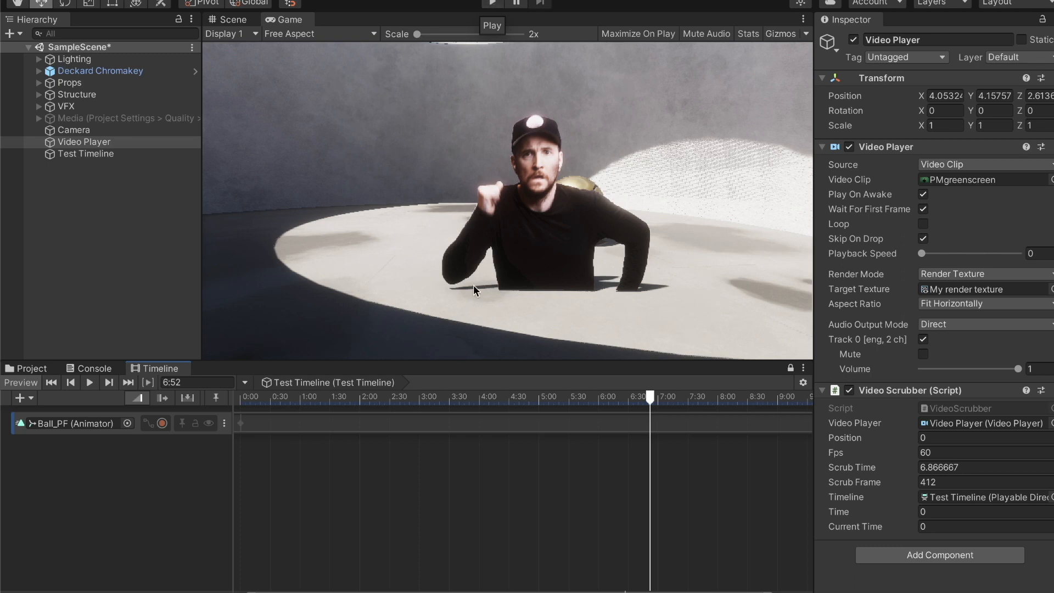
pyautogui.moveTo(627, 398); pyautogui.dragTo(215, 391)
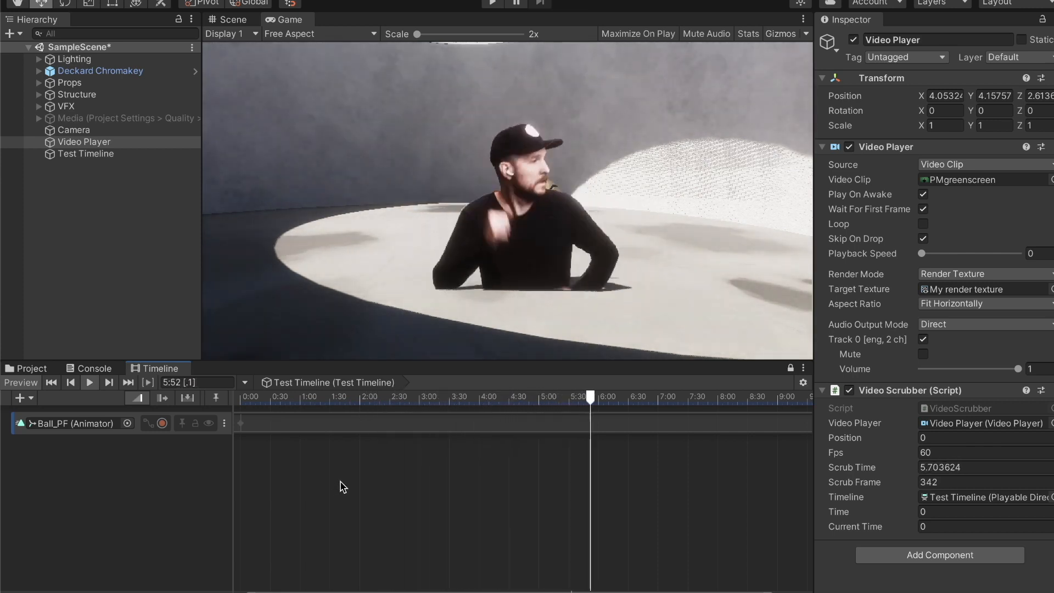
# Set the Video Scrubber's Fps to 25.
pyautogui.click(926, 453)
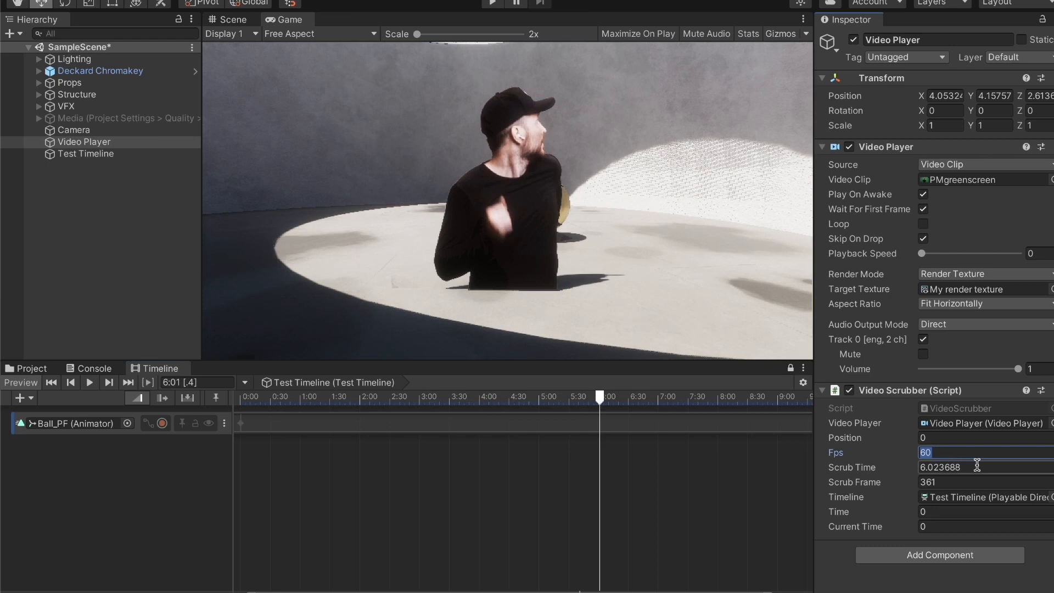
pyautogui.write('25')
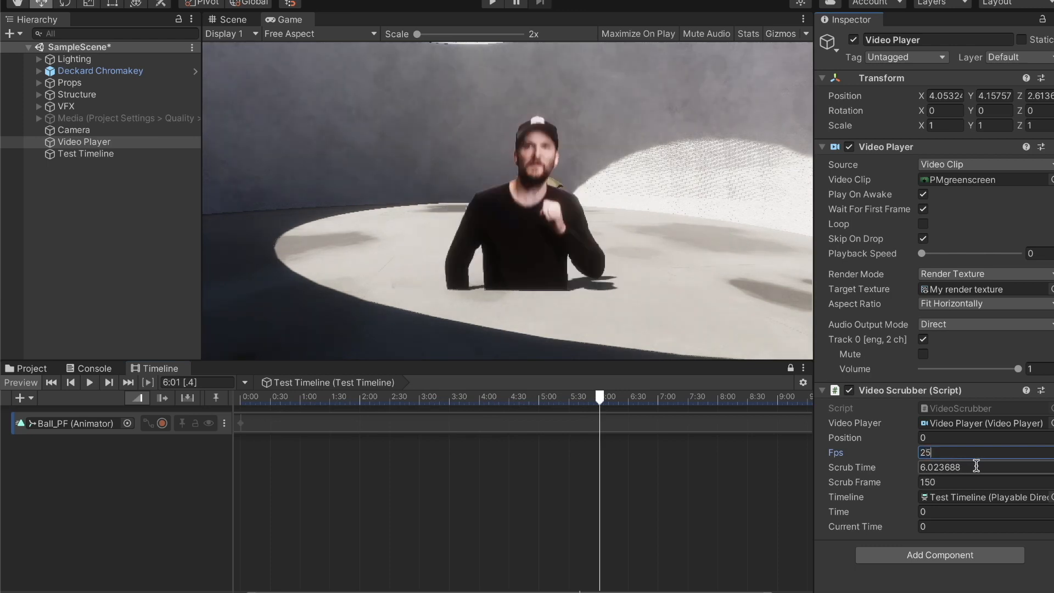
# Play Test Timeline from the start to check the video sync, and return the playhead to 0:00.
pyautogui.moveTo(332, 400); pyautogui.dragTo(179, 404)
pyautogui.press('space')
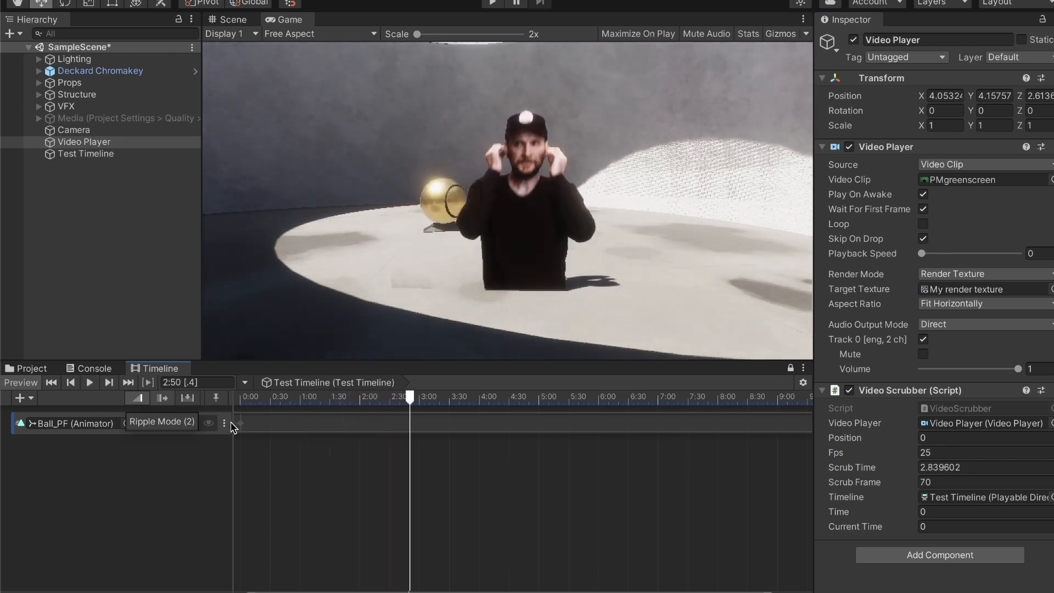
pyautogui.moveTo(288, 399); pyautogui.dragTo(228, 400)
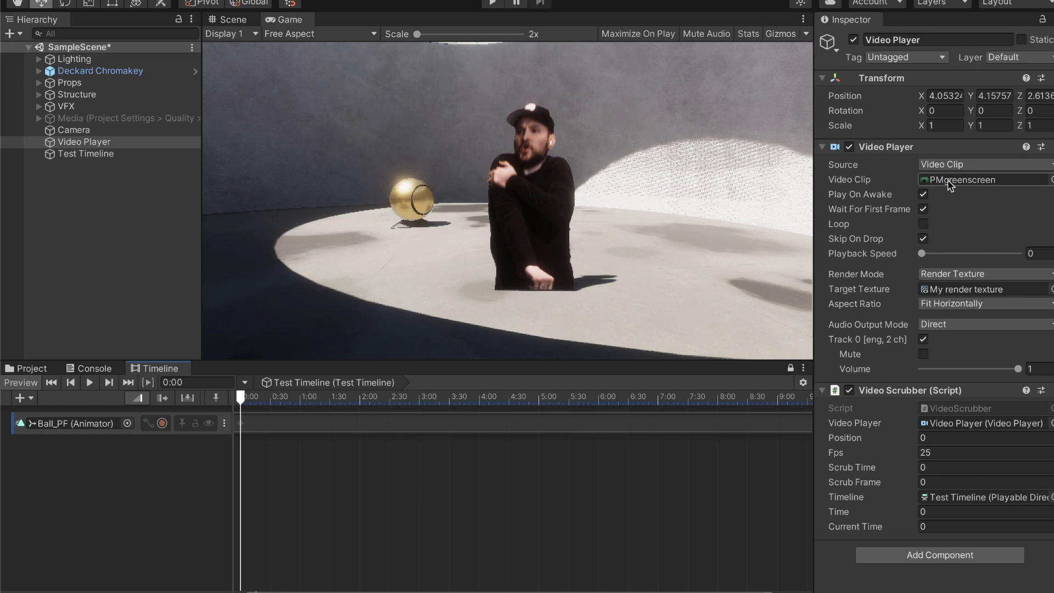
# Open the PMgreenscreen clip from DemoScenes, check its encoded FPS in the video details, and return to Unity.
pyautogui.click(36, 371)
pyautogui.click(982, 173)
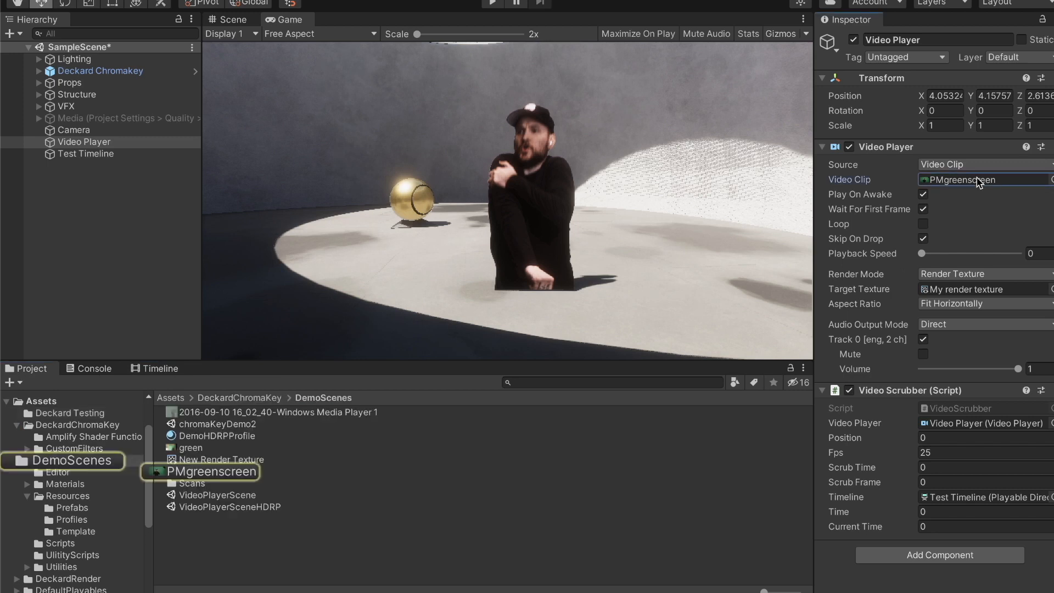
pyautogui.doubleClick(169, 470)
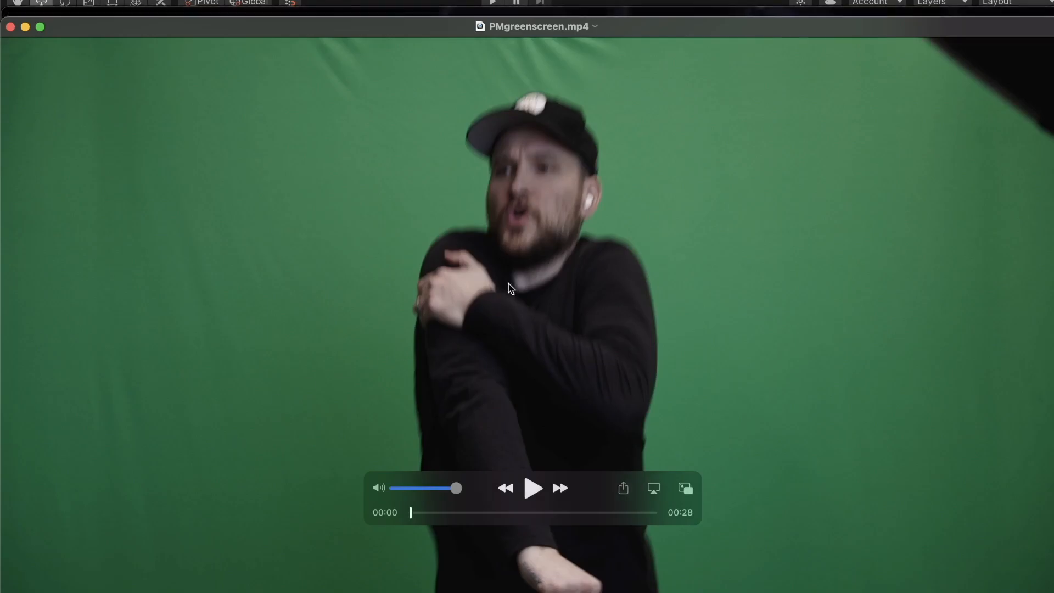
pyautogui.press('super+i')
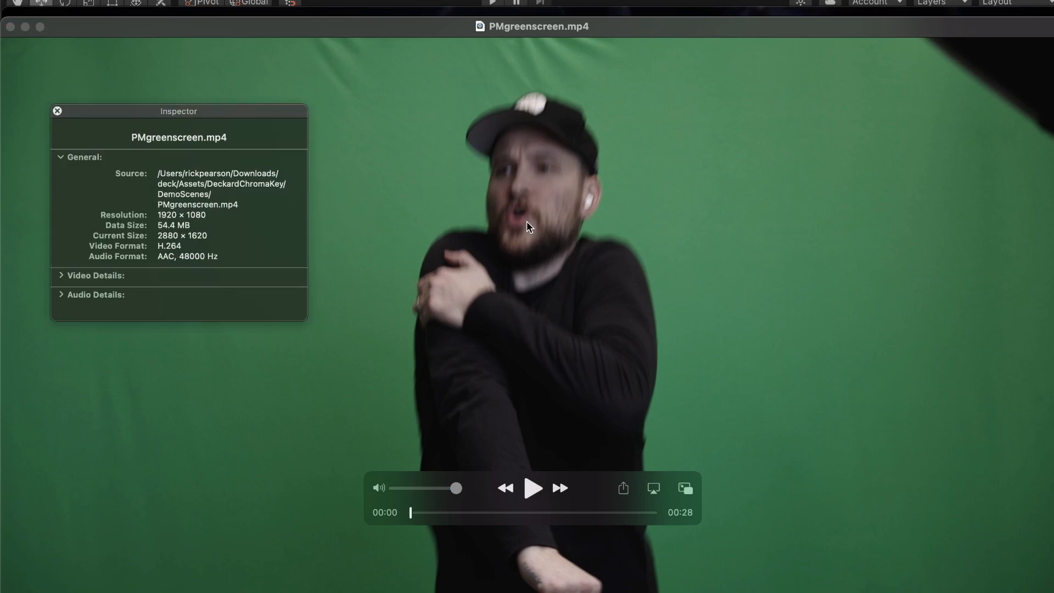
pyautogui.click(61, 276)
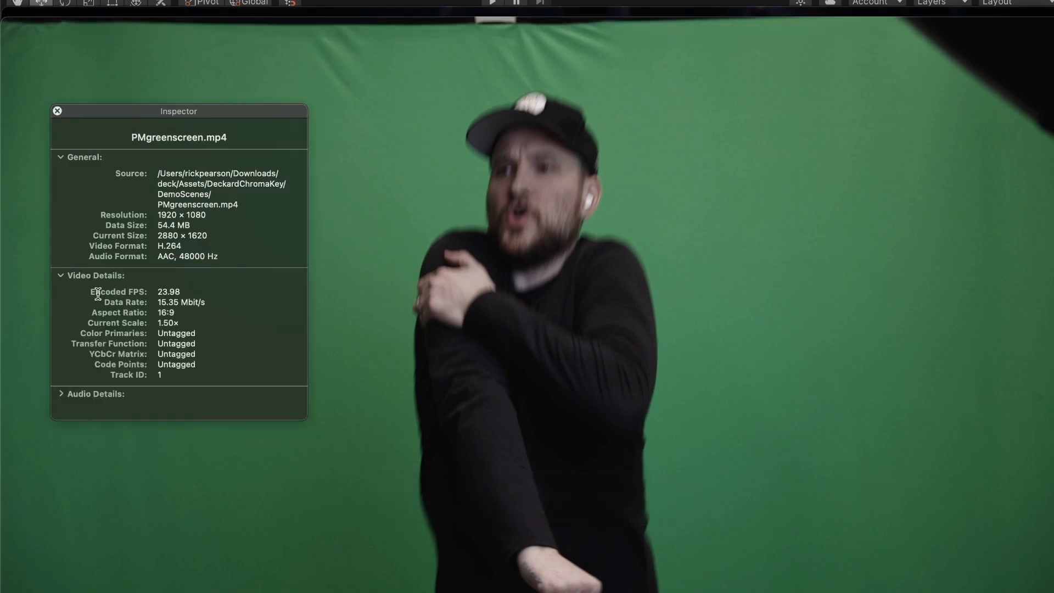
pyautogui.moveTo(88, 292); pyautogui.dragTo(191, 290)
pyautogui.click(58, 110)
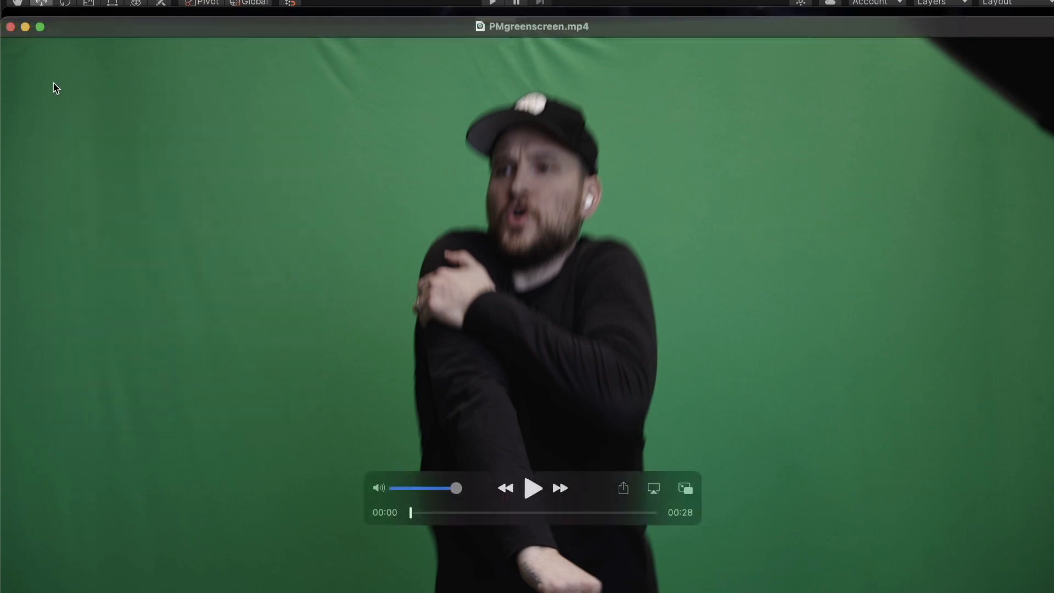
pyautogui.click(11, 27)
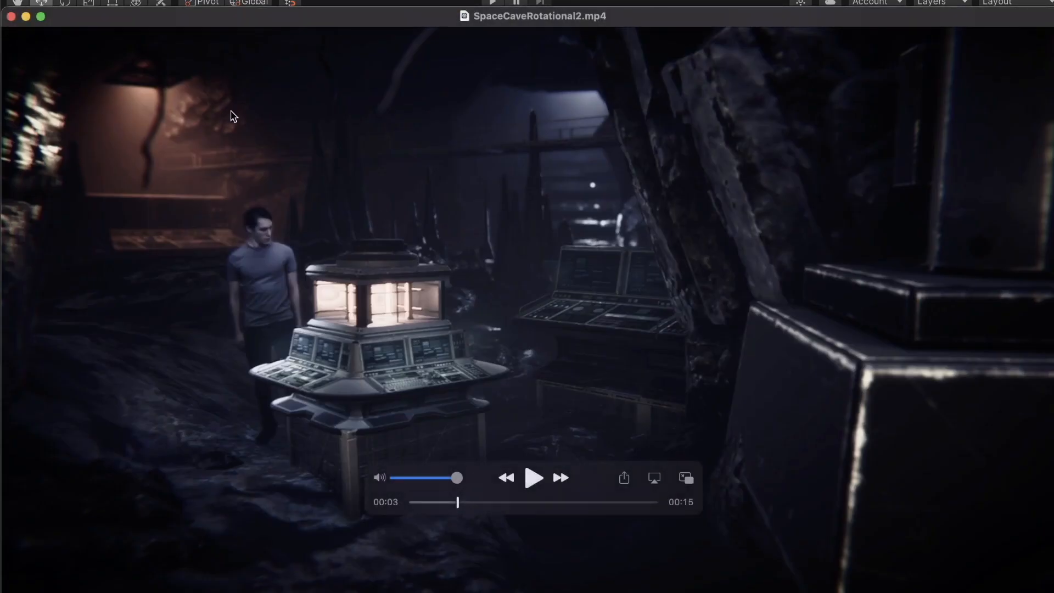
pyautogui.press('super+Tab')
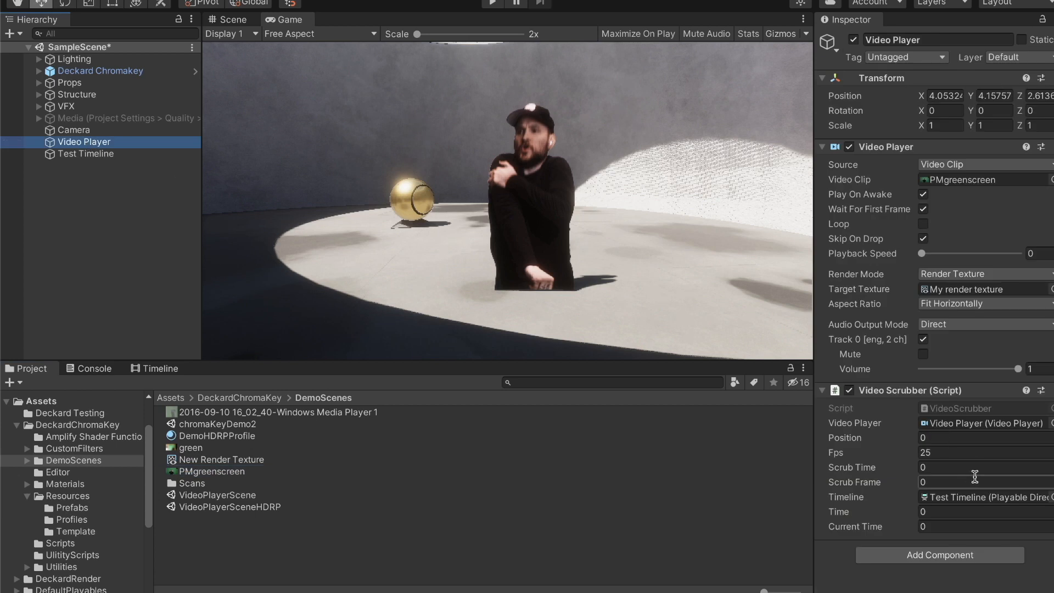
# Set the Video Scrubber's Fps to 24 and check the Timeline's frame rate options.
pyautogui.click(901, 457)
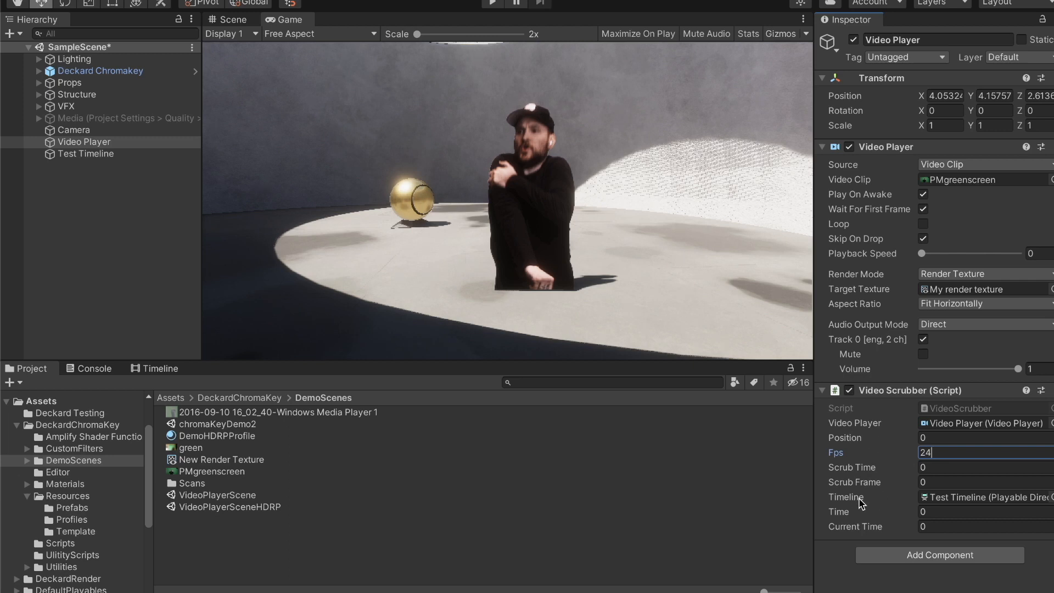
pyautogui.click(174, 372)
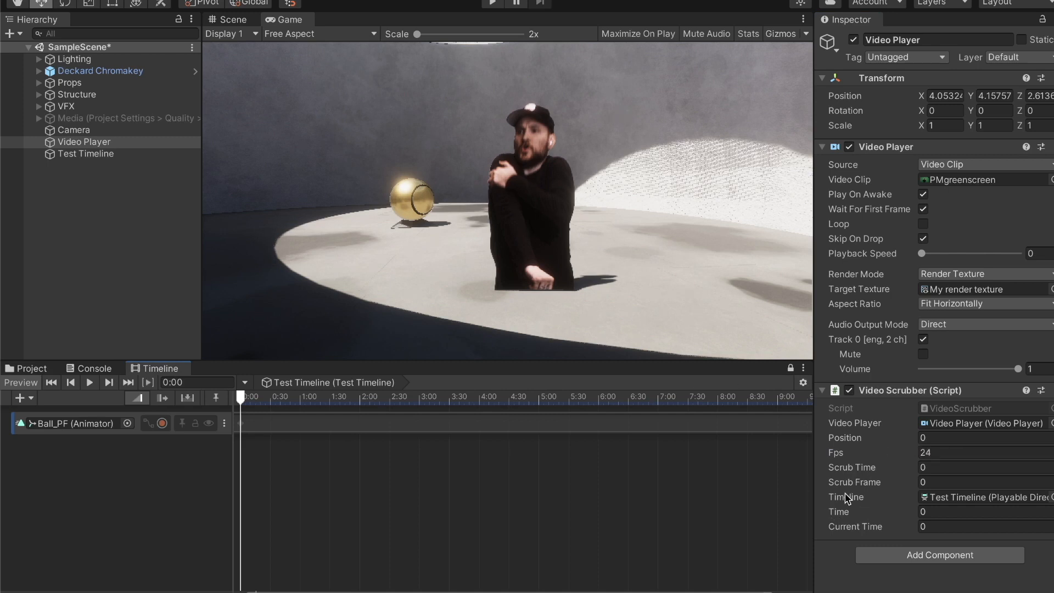
pyautogui.click(803, 383)
pyautogui.moveTo(851, 497)
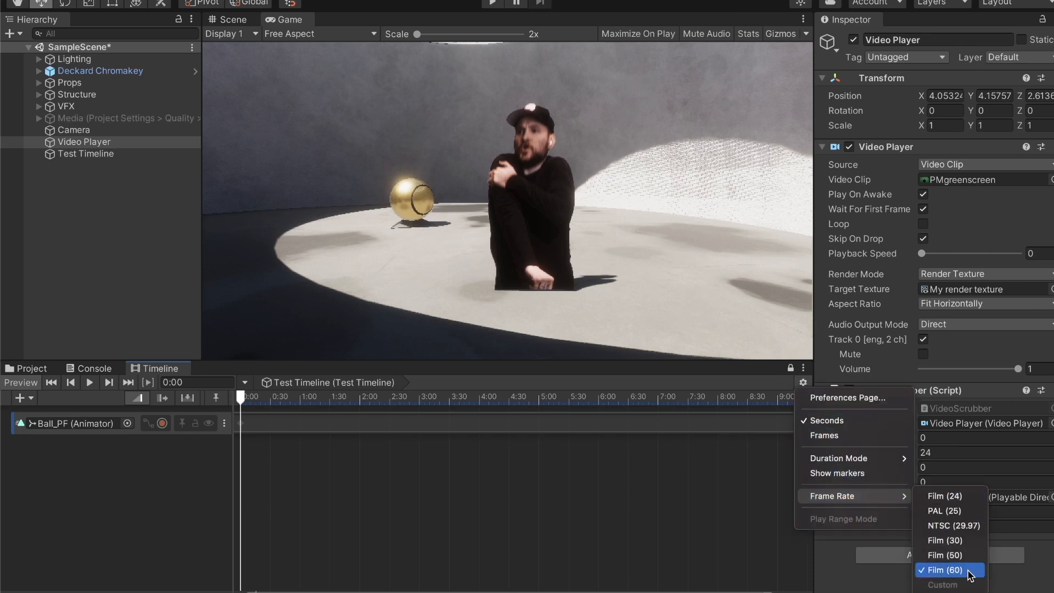
# Replay Test Timeline from the start in the Game view to check the video sync.
pyautogui.click(290, 405)
pyautogui.moveTo(291, 403); pyautogui.dragTo(232, 401)
pyautogui.press('space')
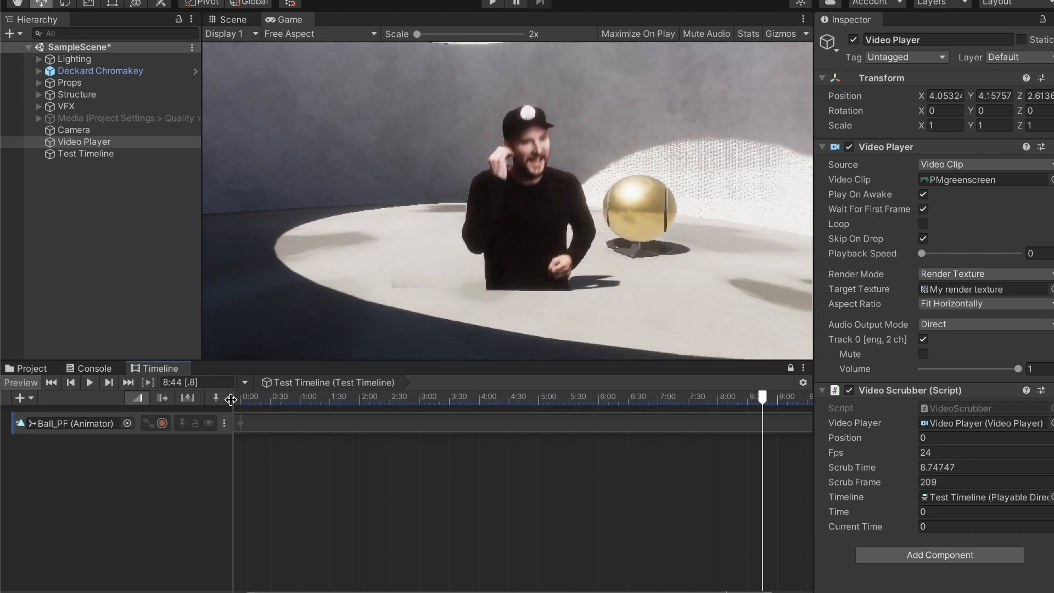
pyautogui.click(262, 401)
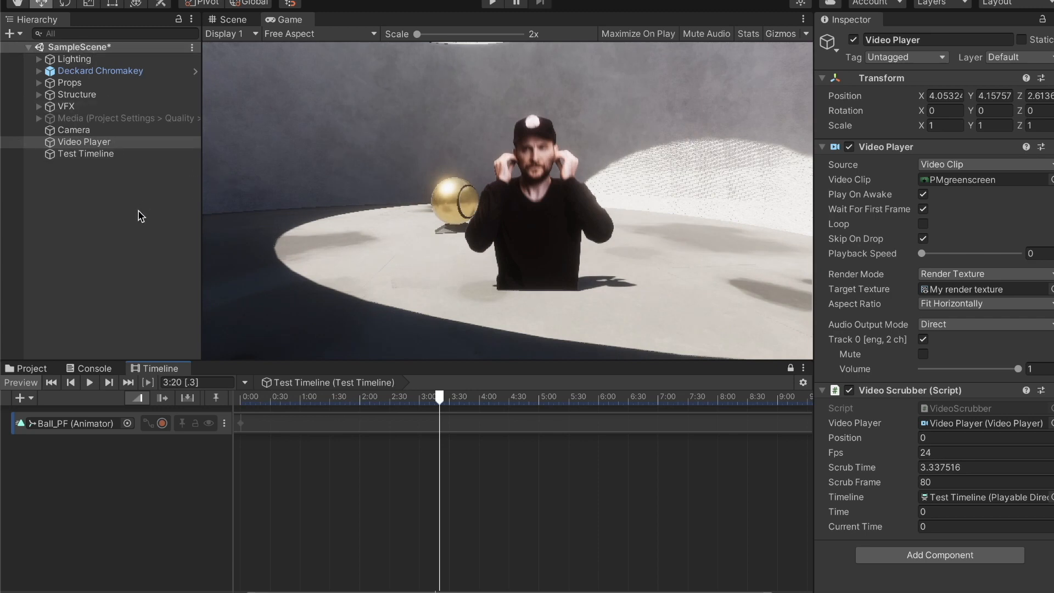
# Preview the synced playback from another angle in the Scene view, and scrub Test Timeline back to 0:28.
pyautogui.click(235, 21)
pyautogui.moveTo(577, 239); pyautogui.dragTo(755, 310, button='right')
pyautogui.moveTo(583, 255); pyautogui.dragTo(538, 317, button='middle')
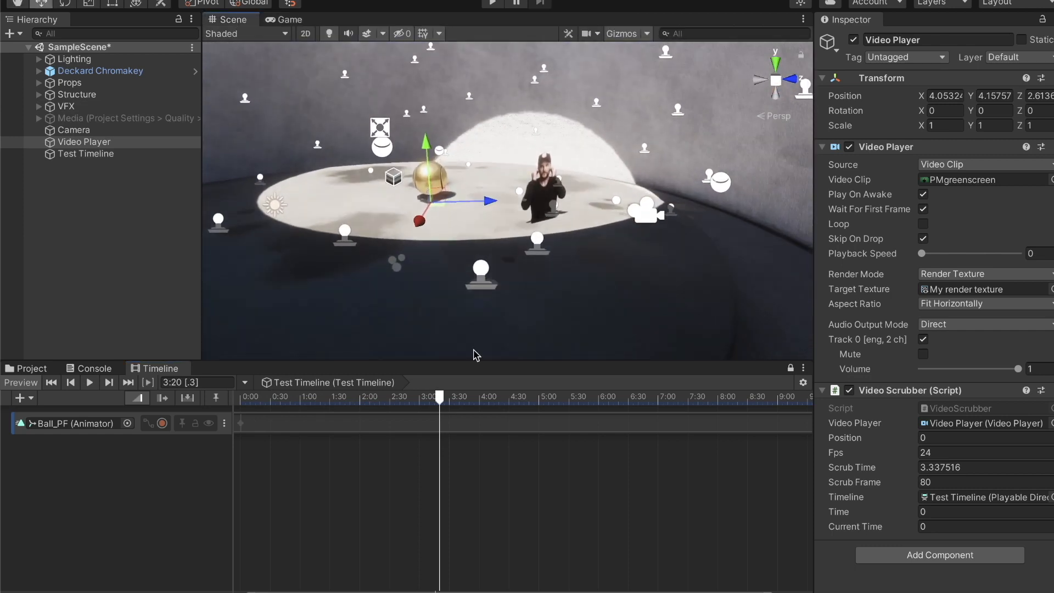
pyautogui.moveTo(370, 405); pyautogui.dragTo(247, 405)
pyautogui.press('space')
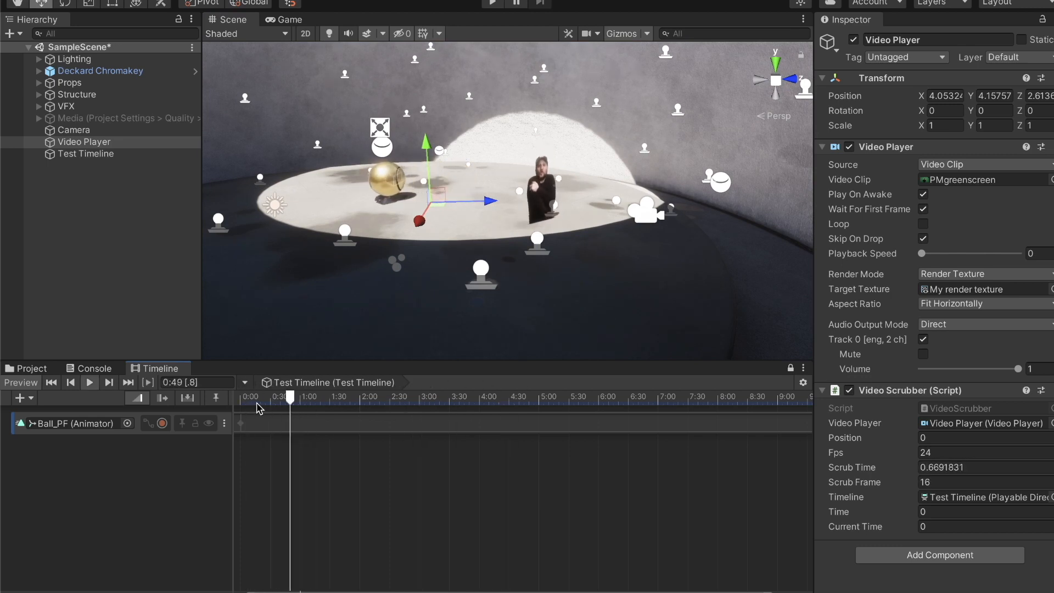
pyautogui.moveTo(550, 246); pyautogui.dragTo(625, 277, button='right')
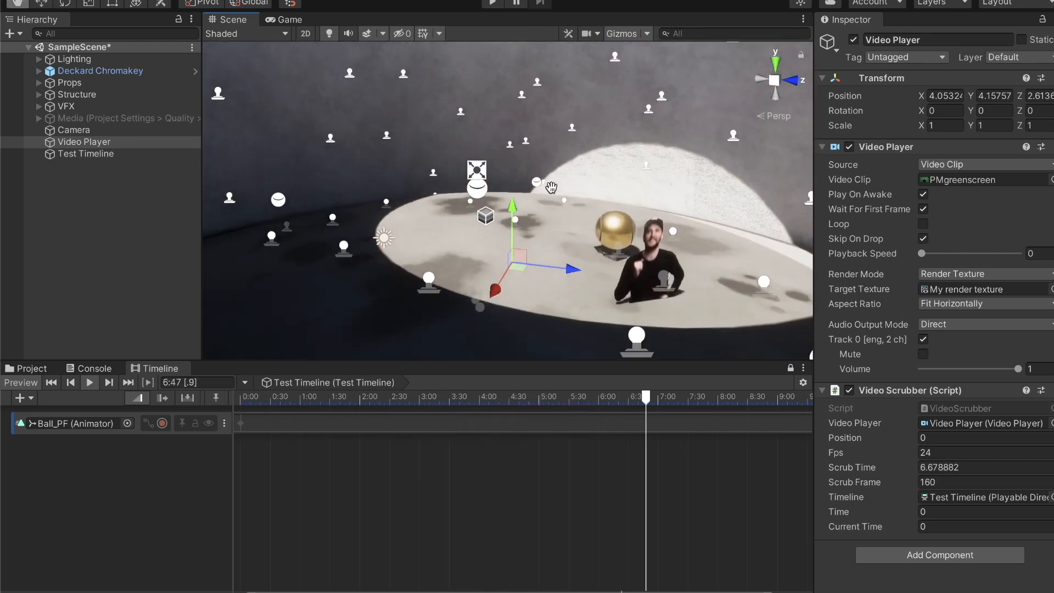
pyautogui.moveTo(419, 405); pyautogui.dragTo(268, 405)
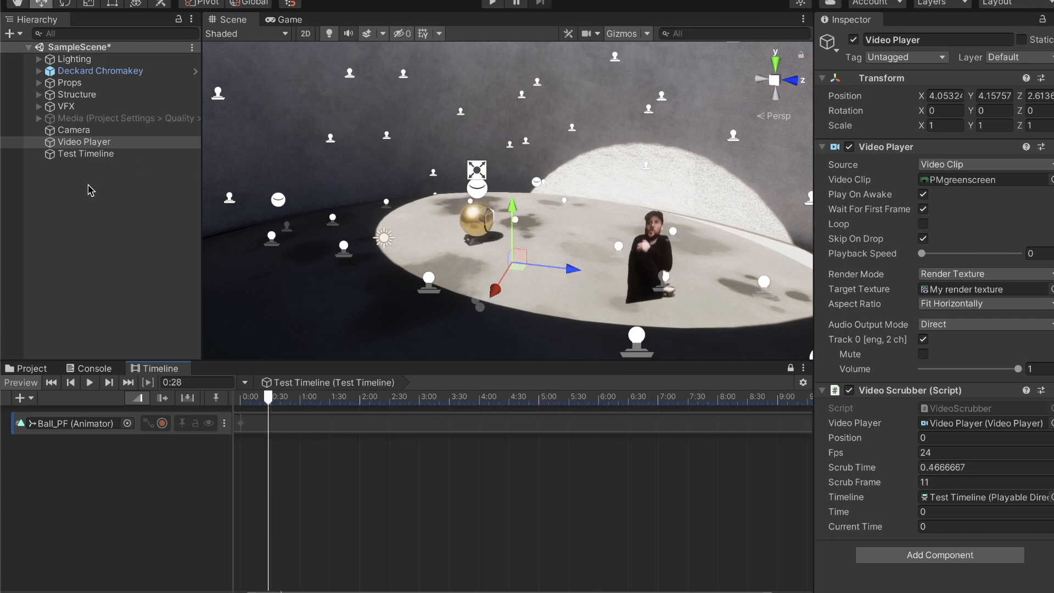
# Select the Deckard Chromakey object in the scene and shift it slightly across the circular floor.
pyautogui.moveTo(633, 293); pyautogui.dragTo(600, 292, button='right')
pyautogui.moveTo(601, 292); pyautogui.dragTo(438, 250, button='middle')
pyautogui.moveTo(638, 311); pyautogui.dragTo(686, 335, button='right')
pyautogui.moveTo(686, 335); pyautogui.dragTo(673, 302, button='middle')
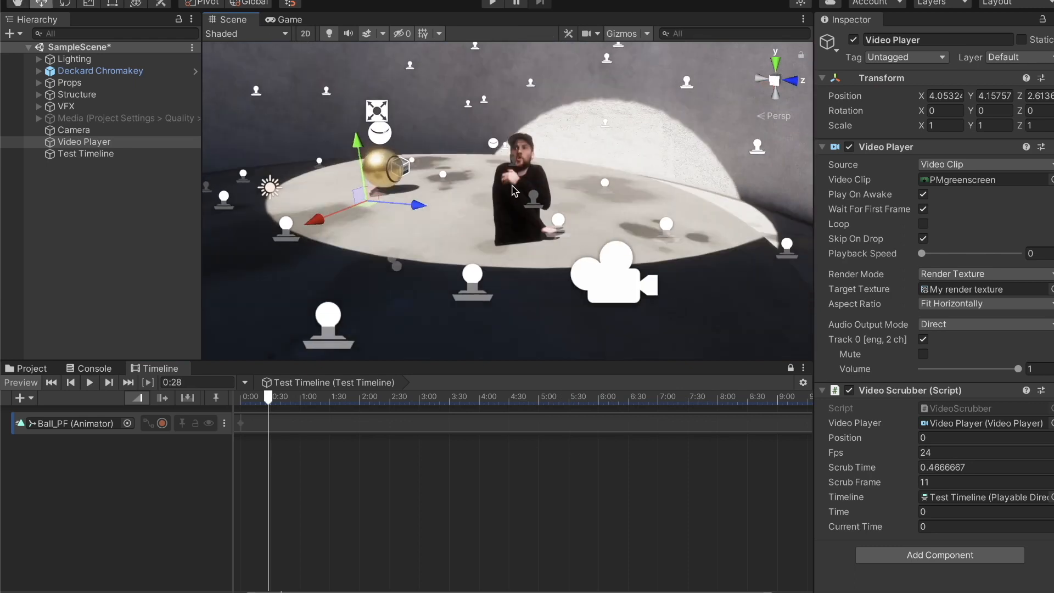
pyautogui.click(517, 207)
pyautogui.moveTo(525, 253)
pyautogui.mouseDown()
pyautogui.moveTo(538, 382)
pyautogui.moveTo(522, 294)
pyautogui.moveTo(536, 317)
pyautogui.moveTo(510, 278)
pyautogui.moveTo(542, 358)
pyautogui.moveTo(534, 236)
pyautogui.mouseUp()
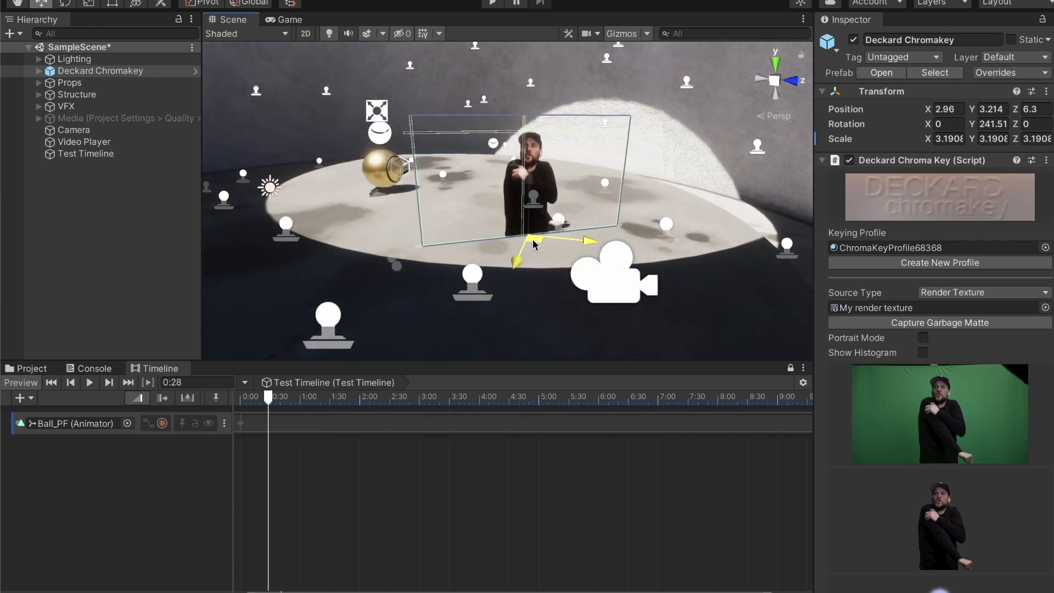
# Add a Density Volume from the Rendering objects to the scene hierarchy.
pyautogui.click(83, 210)
pyautogui.rightClick(82, 190)
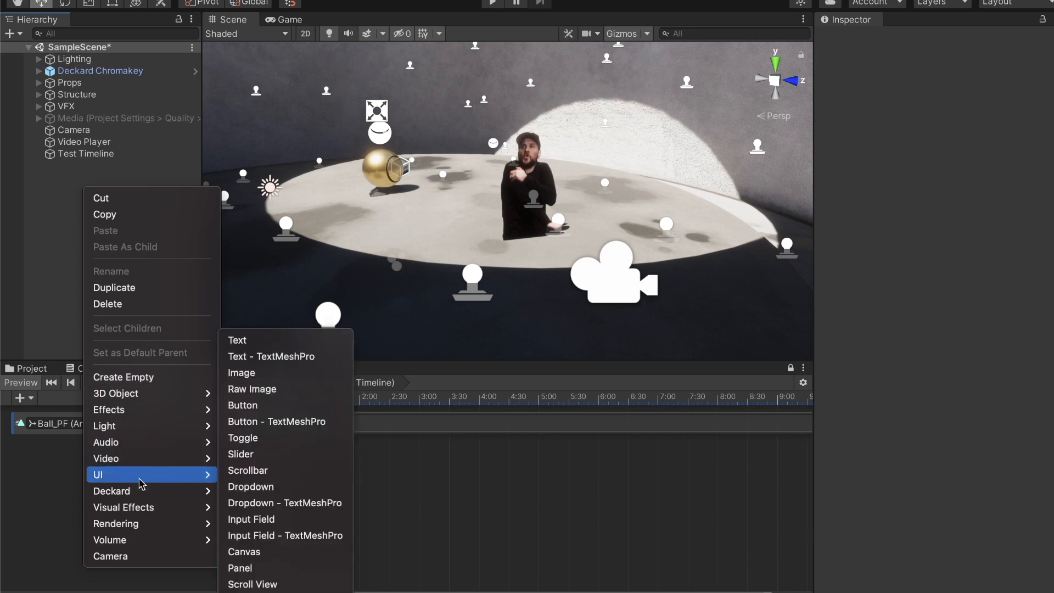
pyautogui.moveTo(144, 525)
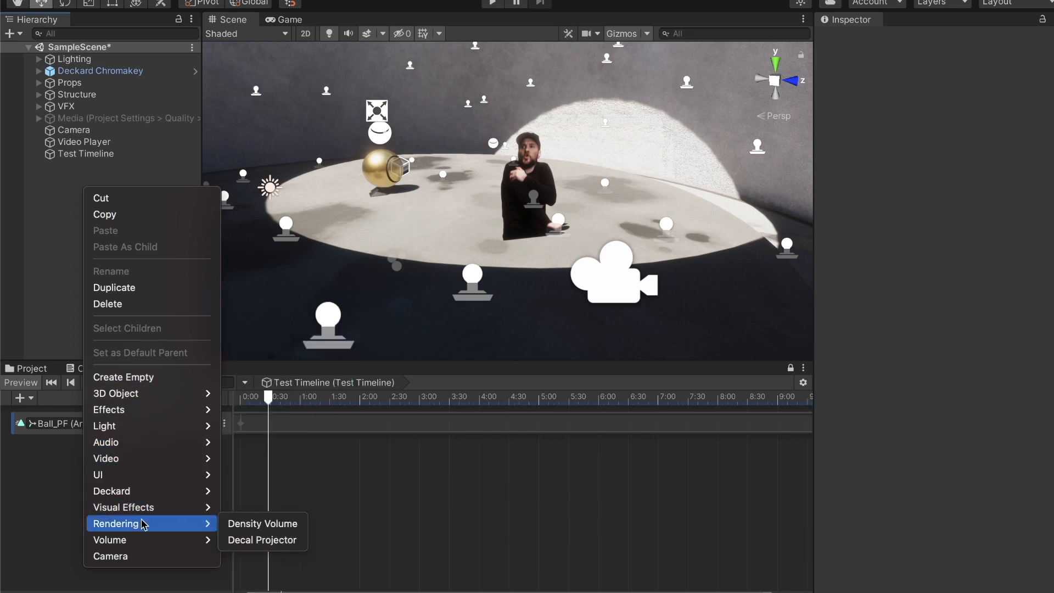
pyautogui.click(254, 526)
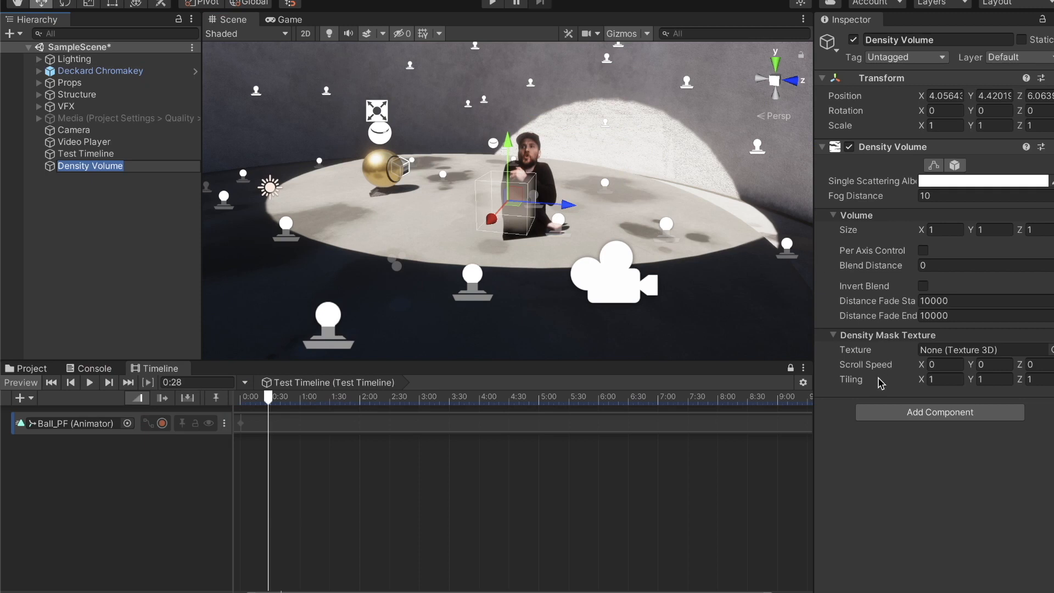
# Set the Density Volume's size to X 6, Y 1 and Z 5.
pyautogui.click(943, 230)
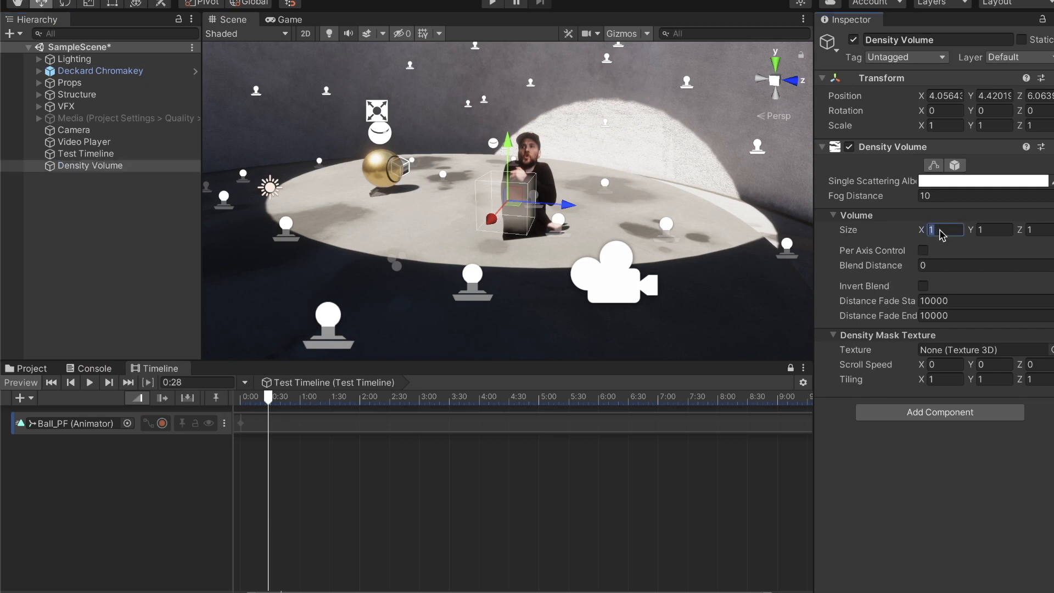
pyautogui.write('6')
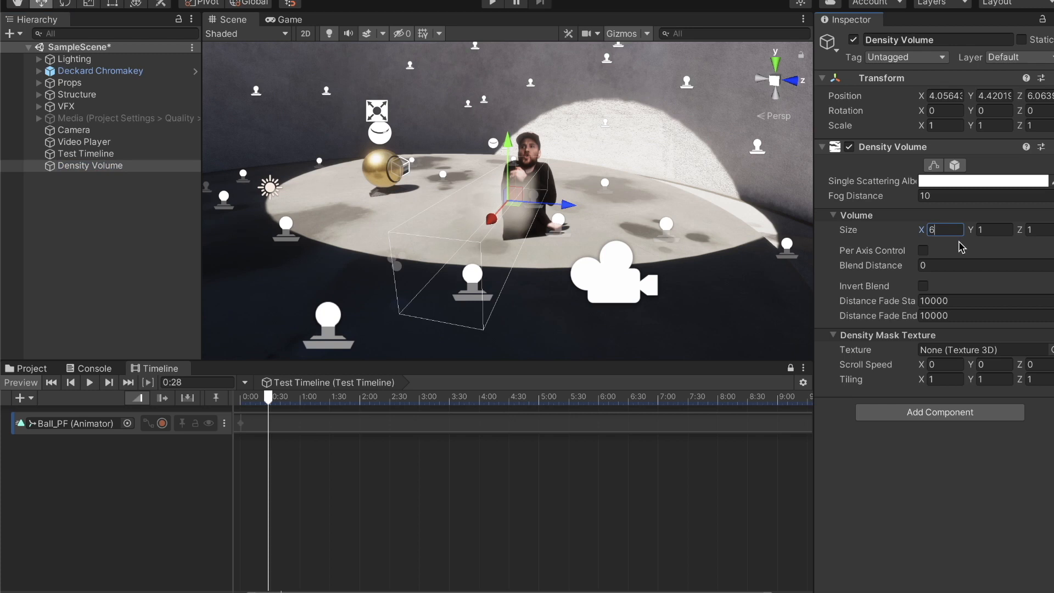
pyautogui.click(992, 230)
pyautogui.write('6')
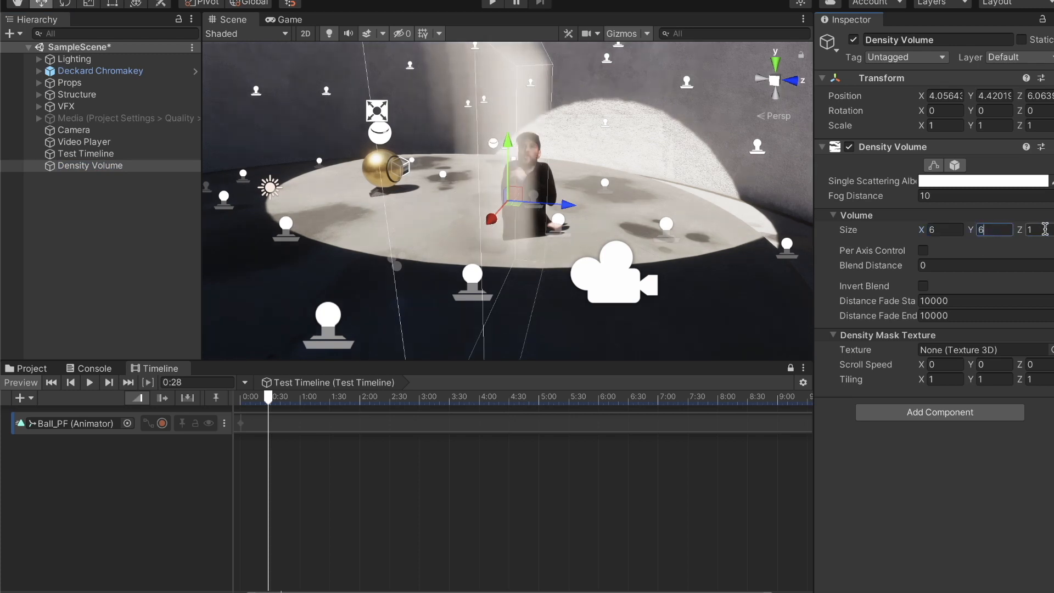
pyautogui.moveTo(1001, 230); pyautogui.dragTo(934, 227)
pyautogui.write('2')
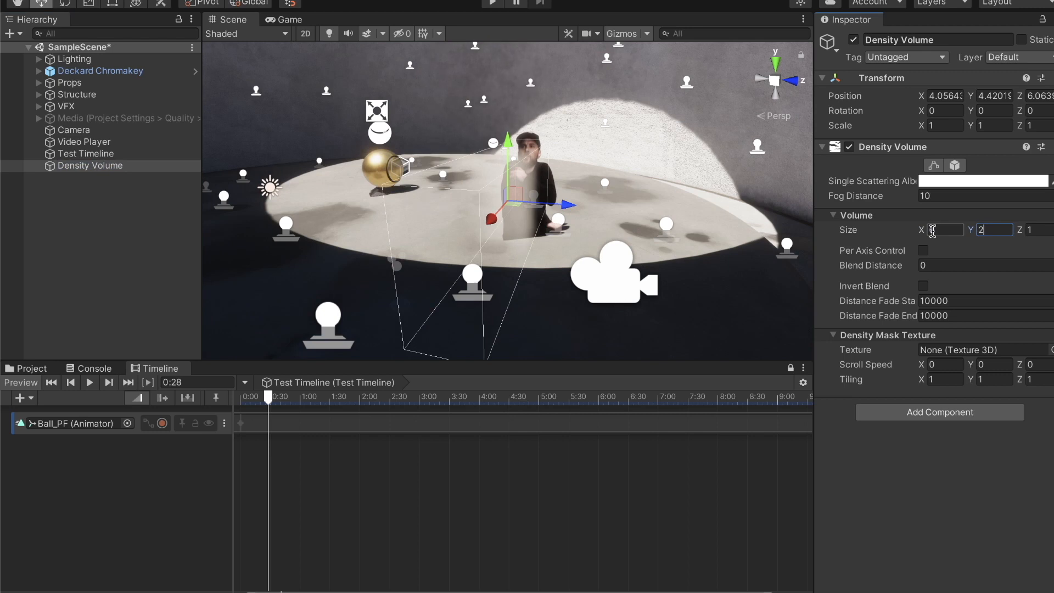
pyautogui.moveTo(994, 229); pyautogui.dragTo(955, 224)
pyautogui.write('1')
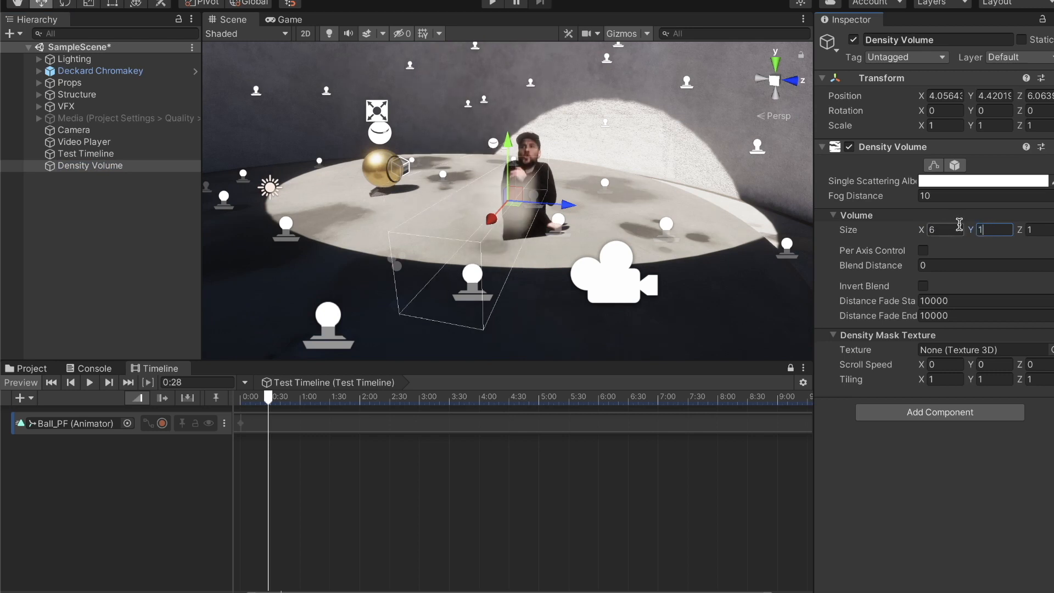
pyautogui.click(1041, 230)
pyautogui.write('5')
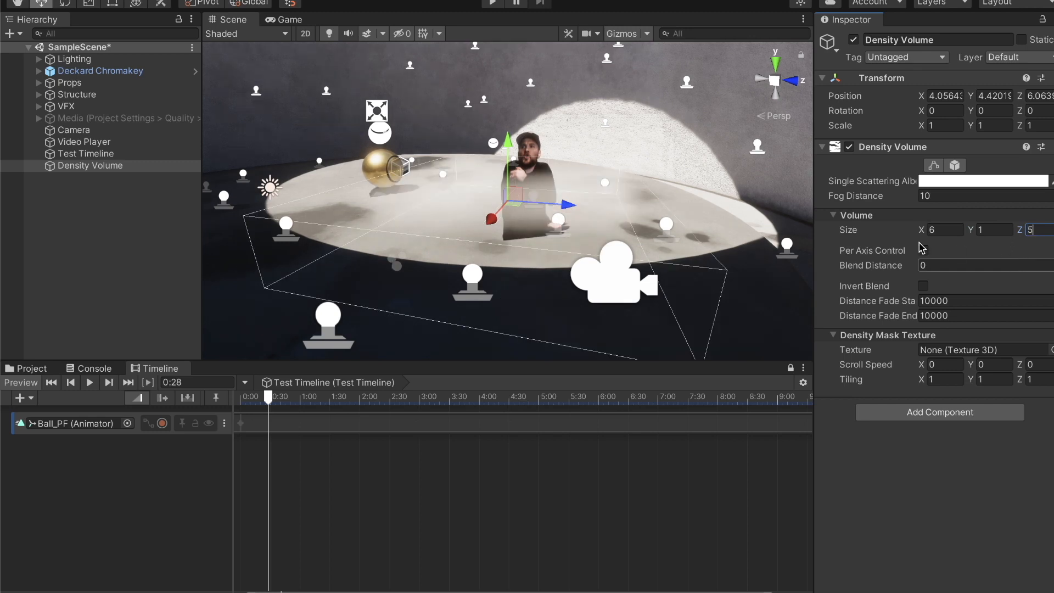
# Lower the Density Volume to about Y 3.62 so the fog sits around the actor's lower body.
pyautogui.moveTo(510, 138); pyautogui.dragTo(508, 159)
pyautogui.moveTo(509, 159); pyautogui.dragTo(581, 59, button='right')
pyautogui.moveTo(573, 58); pyautogui.dragTo(570, 88)
pyautogui.moveTo(621, 107); pyautogui.dragTo(558, 146, button='middle')
pyautogui.moveTo(658, 139); pyautogui.dragTo(579, 149, button='right')
pyautogui.moveTo(579, 149); pyautogui.dragTo(567, 162, button='middle')
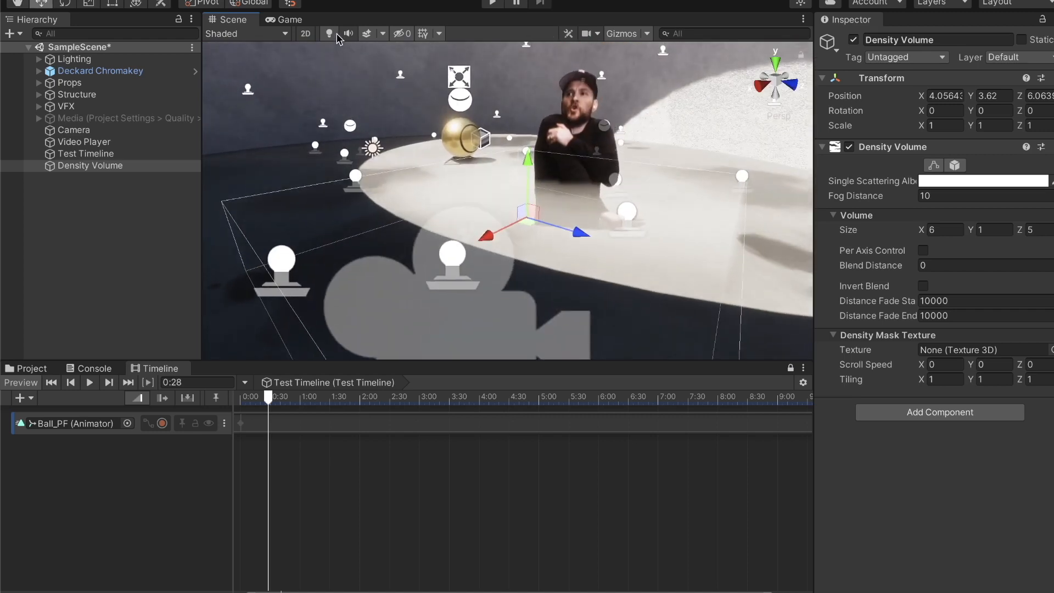
# Preview the fogged composite in the Game view by playing Test Timeline from the start.
pyautogui.click(286, 20)
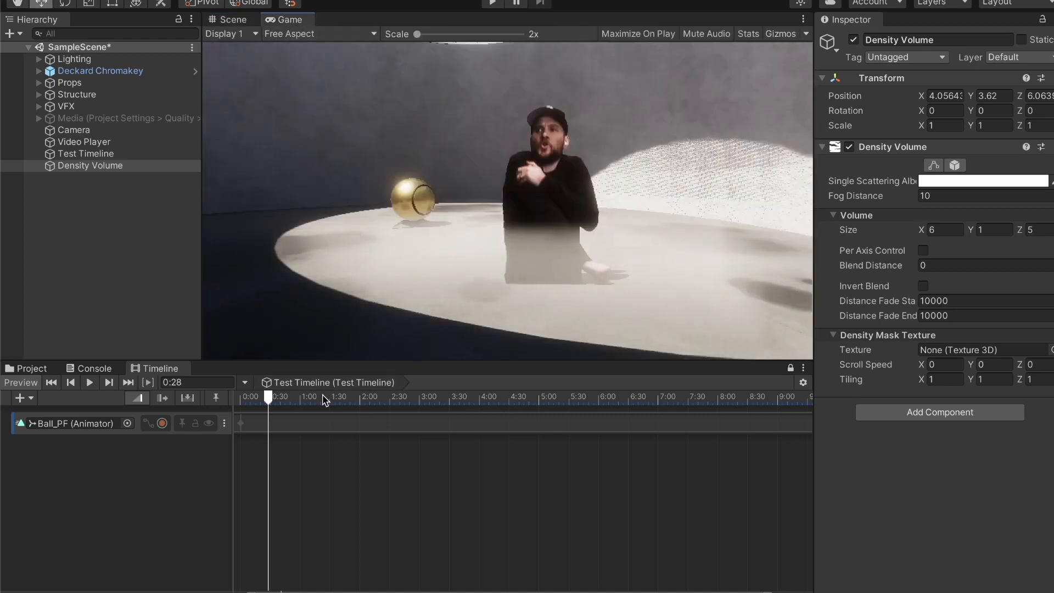
pyautogui.click(243, 399)
pyautogui.press('space')
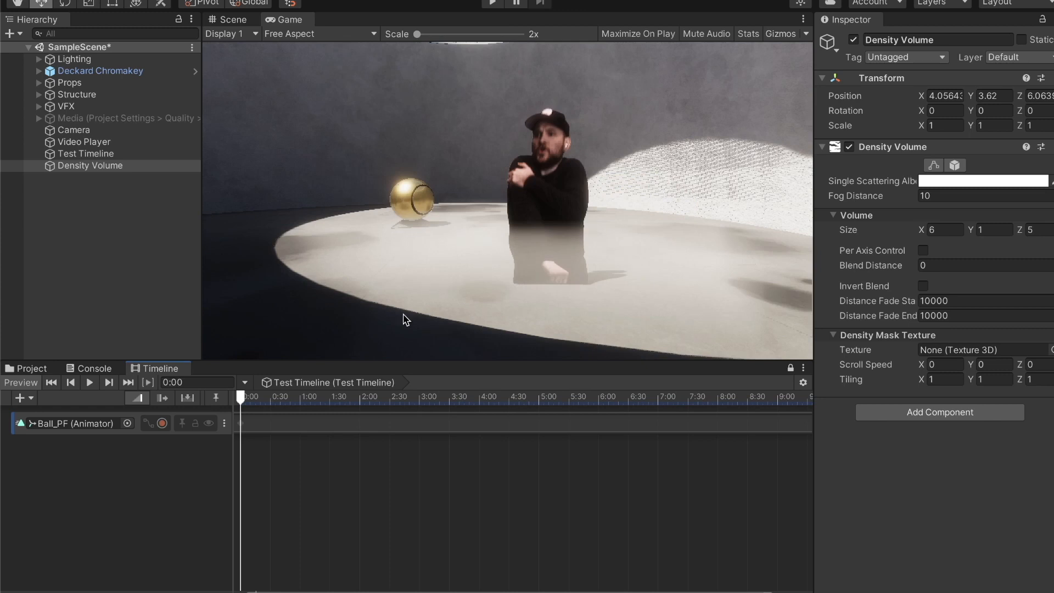
pyautogui.moveTo(280, 397); pyautogui.dragTo(240, 397)
pyautogui.press('space')
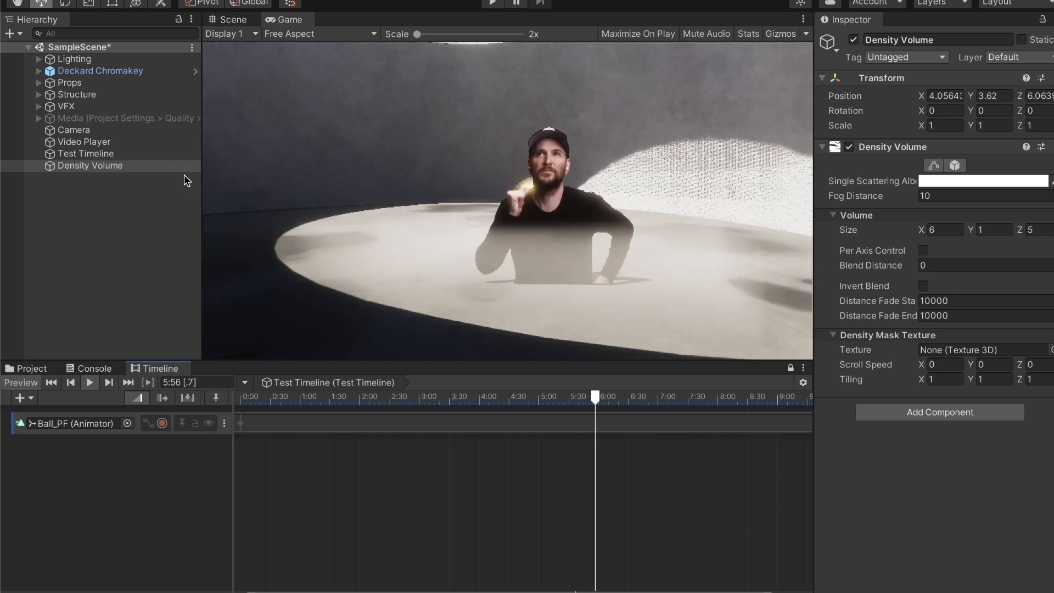
# Return Test Timeline to the start and scrub it forward to 1:43 to check the composite.
pyautogui.click(264, 398)
pyautogui.moveTo(265, 403); pyautogui.dragTo(233, 403)
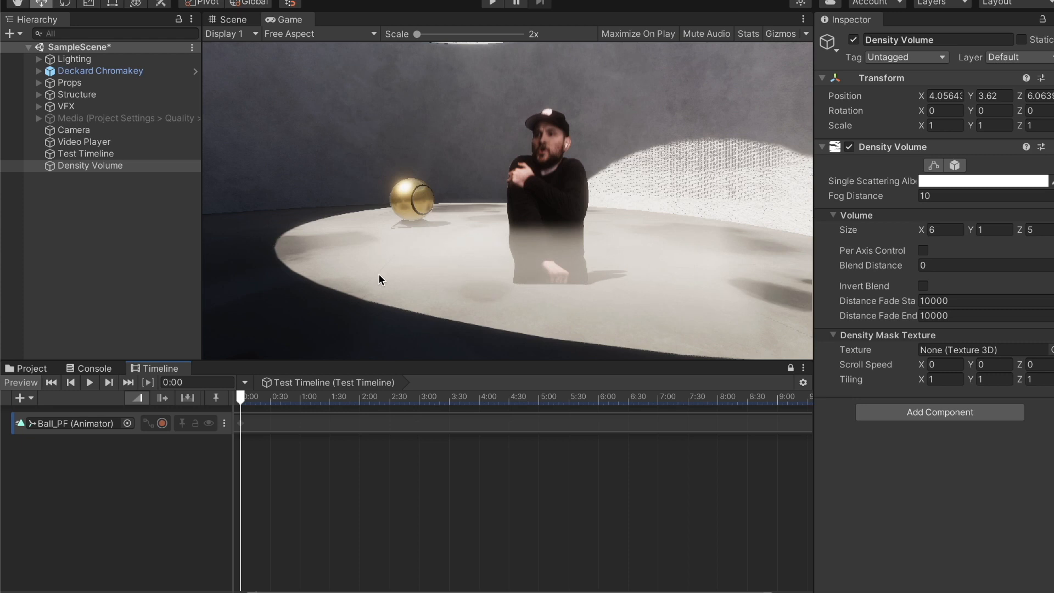
pyautogui.moveTo(261, 404); pyautogui.dragTo(344, 399)
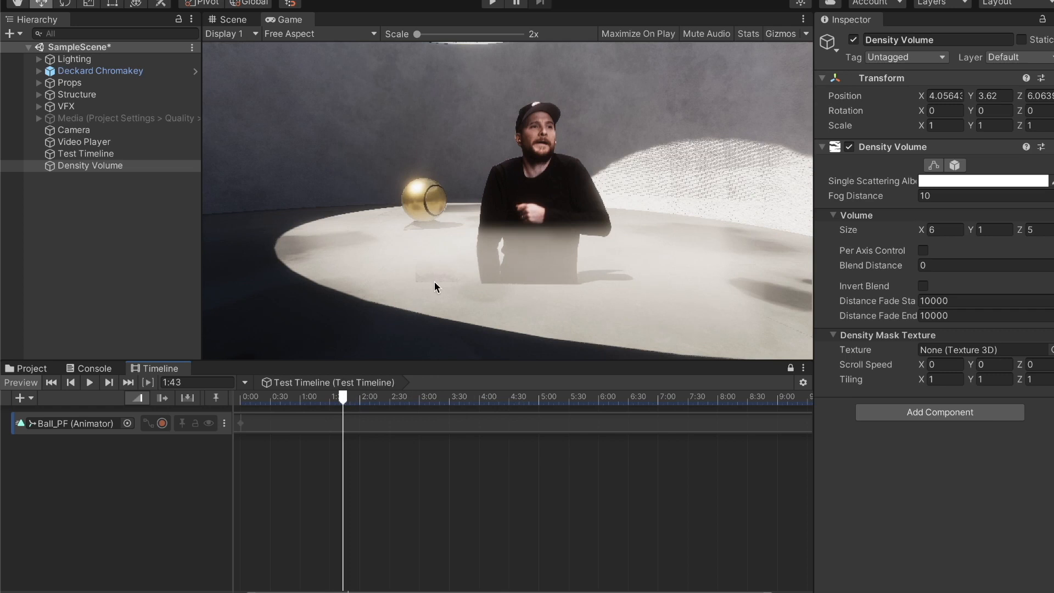
# Scrub Test Timeline back to 1:08 and disable the Density Volume object to compare the composite without fog.
pyautogui.moveTo(288, 397)
pyautogui.mouseDown()
pyautogui.moveTo(246, 398)
pyautogui.moveTo(332, 407)
pyautogui.moveTo(308, 405)
pyautogui.mouseUp()
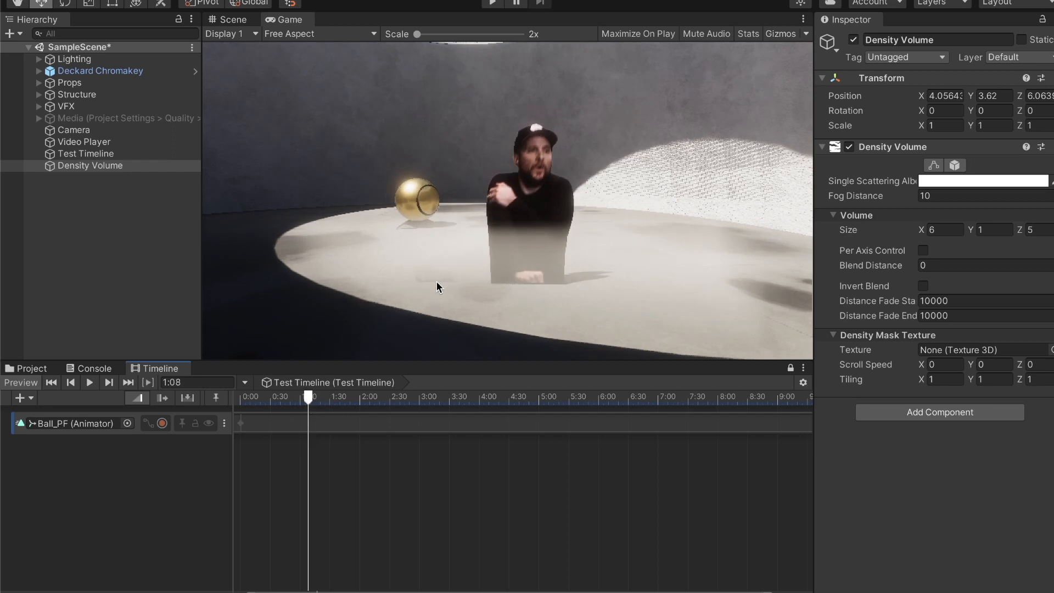
pyautogui.click(101, 168)
pyautogui.click(854, 40)
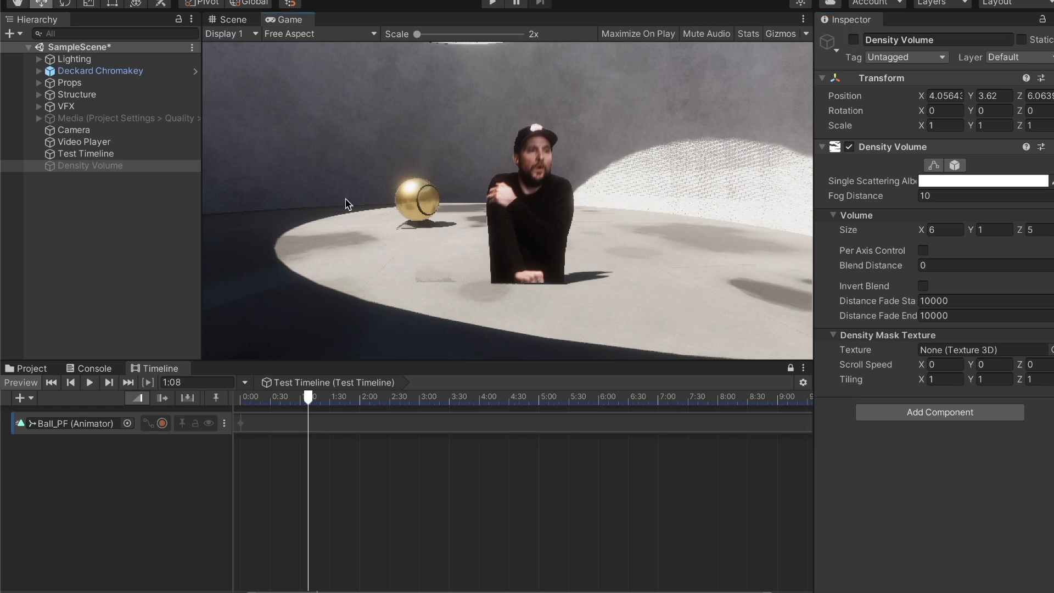
# In the Scene view, move the Deckard Chromakey plane across the floor to about X 2.51, Z 6.28, then deselect it.
pyautogui.click(237, 20)
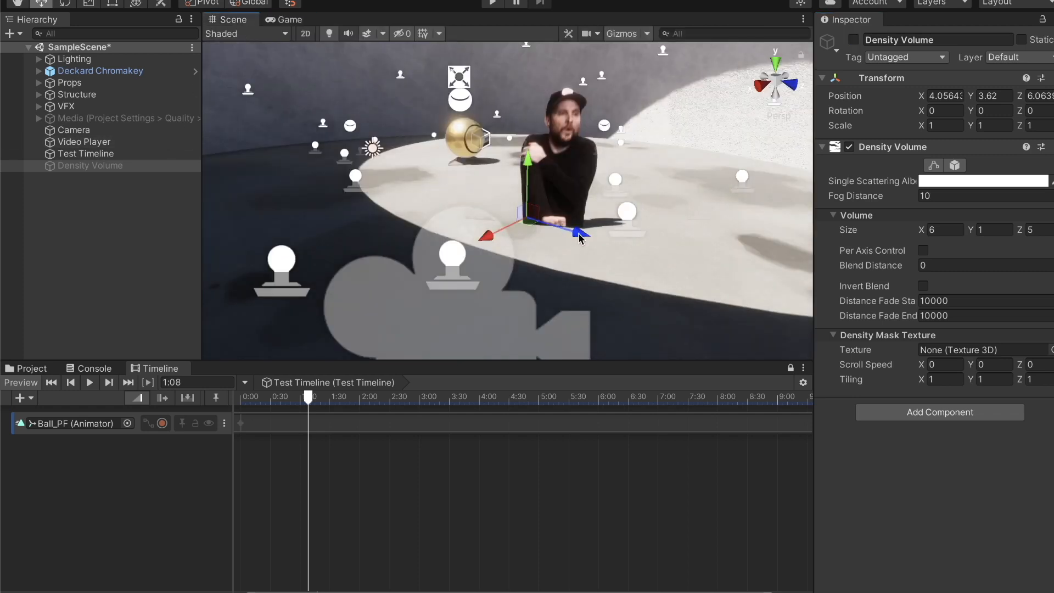
pyautogui.moveTo(579, 238); pyautogui.dragTo(589, 207, button='right')
pyautogui.scroll(3, 544, 266)
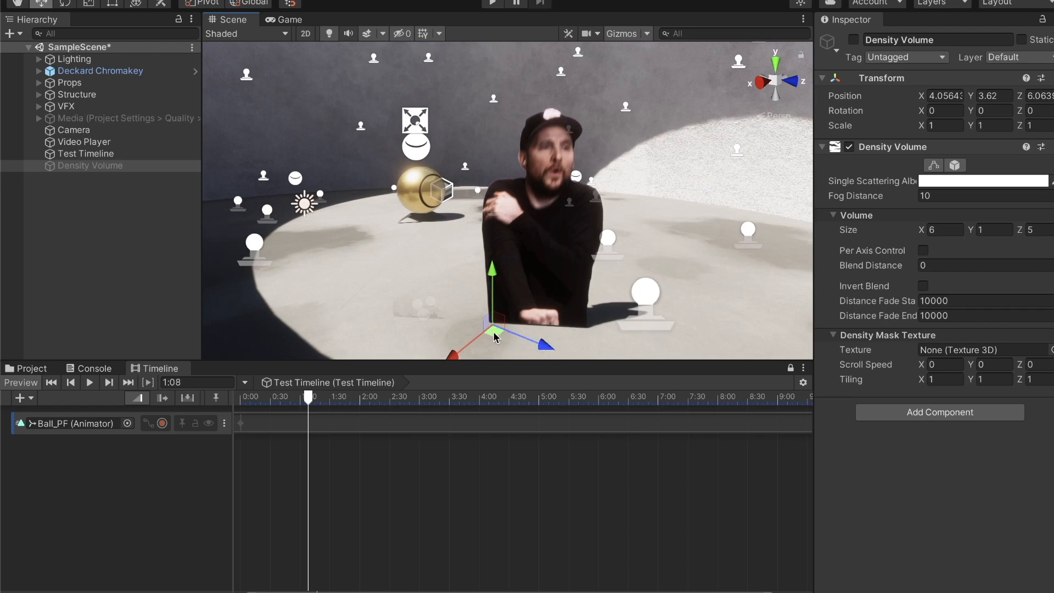
pyautogui.moveTo(493, 336); pyautogui.dragTo(424, 332)
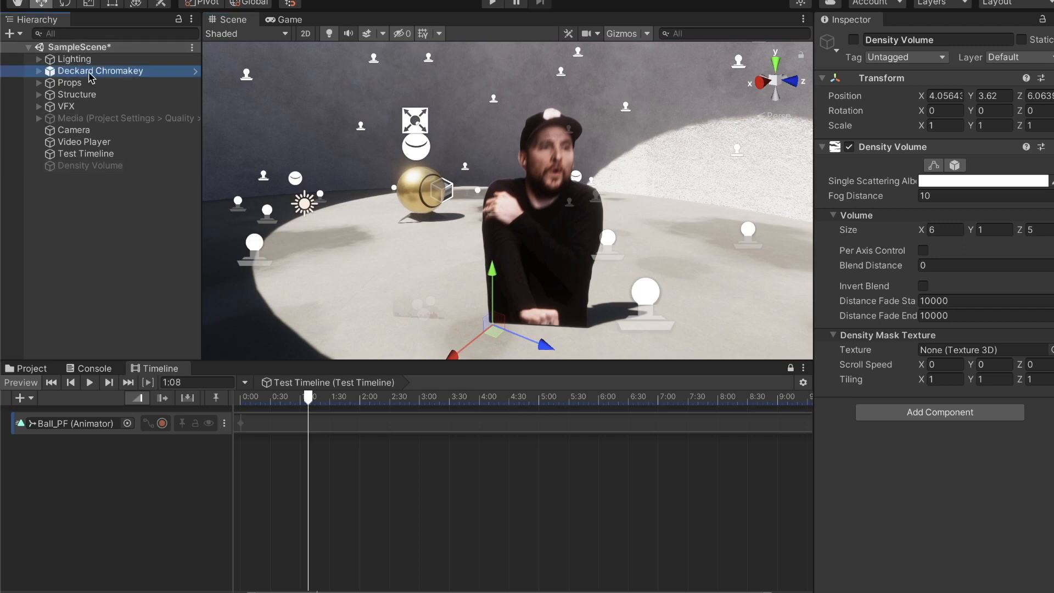
pyautogui.click(87, 72)
pyautogui.moveTo(566, 337); pyautogui.dragTo(295, 321)
pyautogui.press('f')
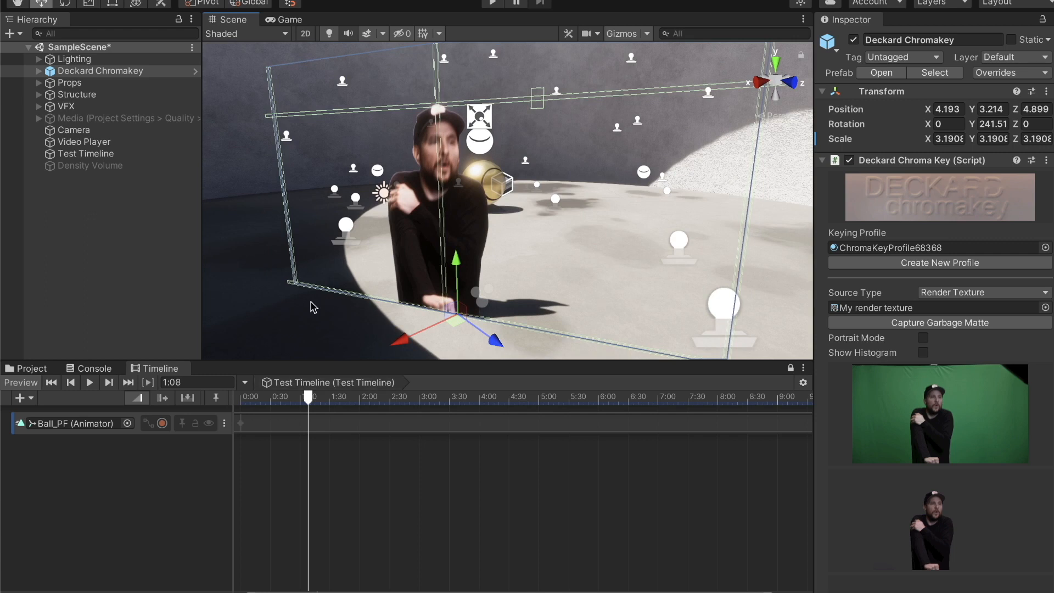
pyautogui.moveTo(455, 328); pyautogui.dragTo(618, 324)
pyautogui.press('f')
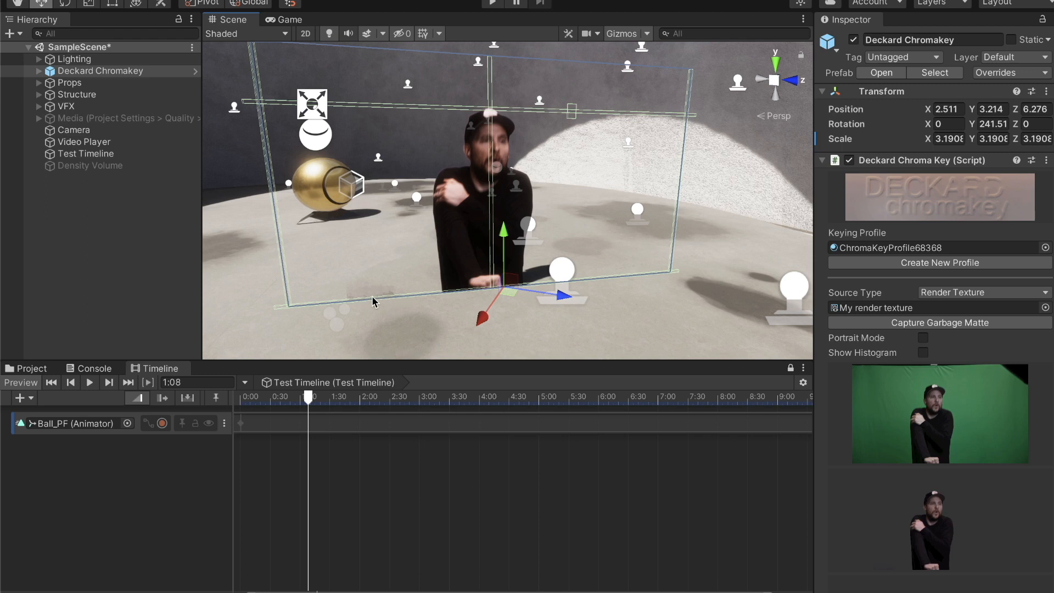
pyautogui.click(175, 290)
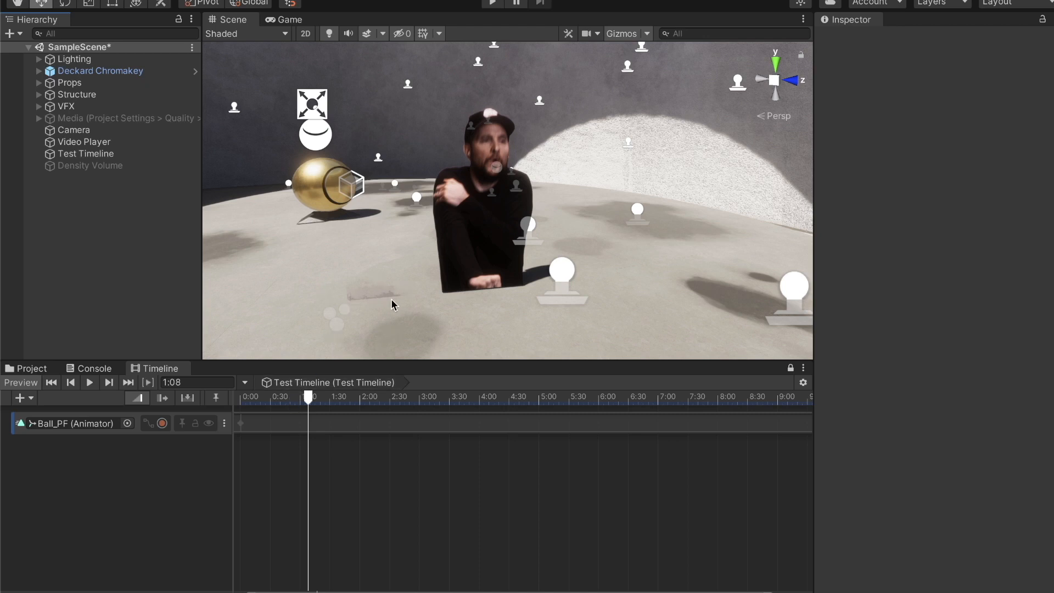
# Play Test Timeline from the start to check the repositioned actor without fog, then scrub back to 1:01.
pyautogui.moveTo(310, 398); pyautogui.dragTo(223, 403)
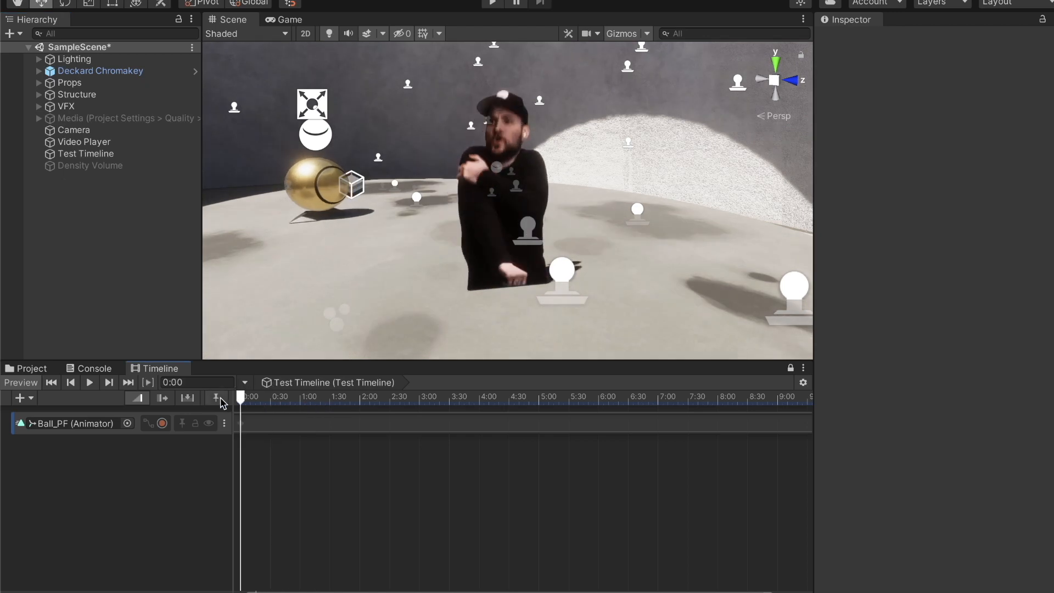
pyautogui.press('space')
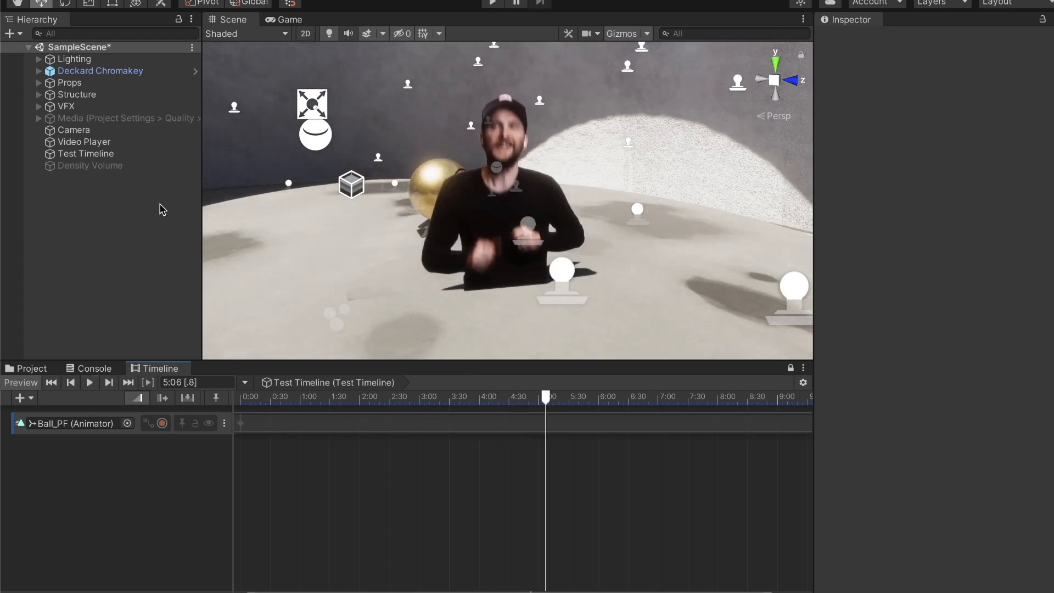
pyautogui.moveTo(365, 401); pyautogui.dragTo(301, 397)
# Re-enable the Density Volume object and raise it to about Y 3.83.
pyautogui.click(88, 166)
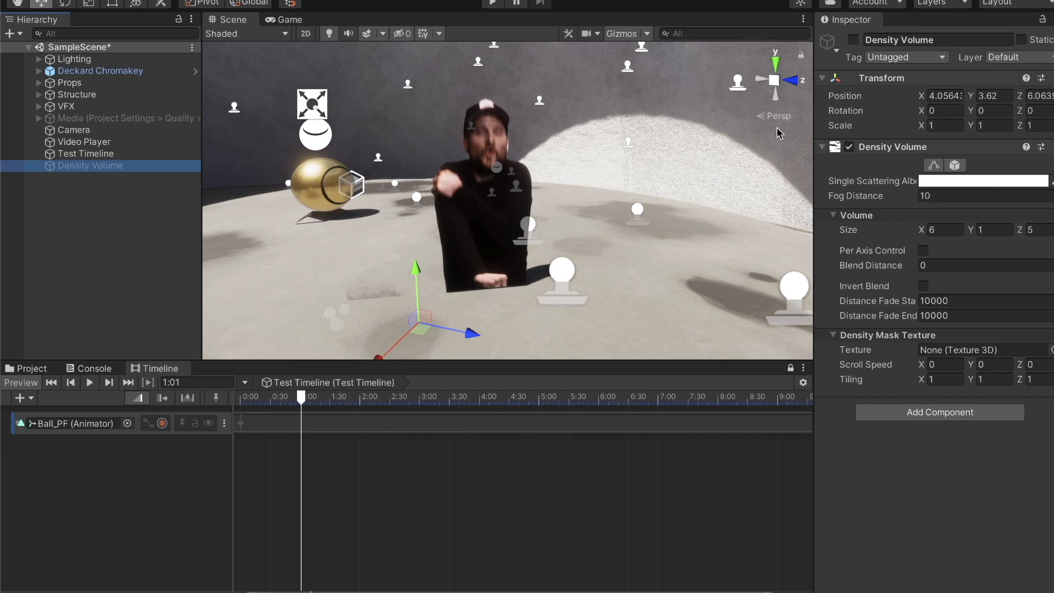
pyautogui.click(853, 39)
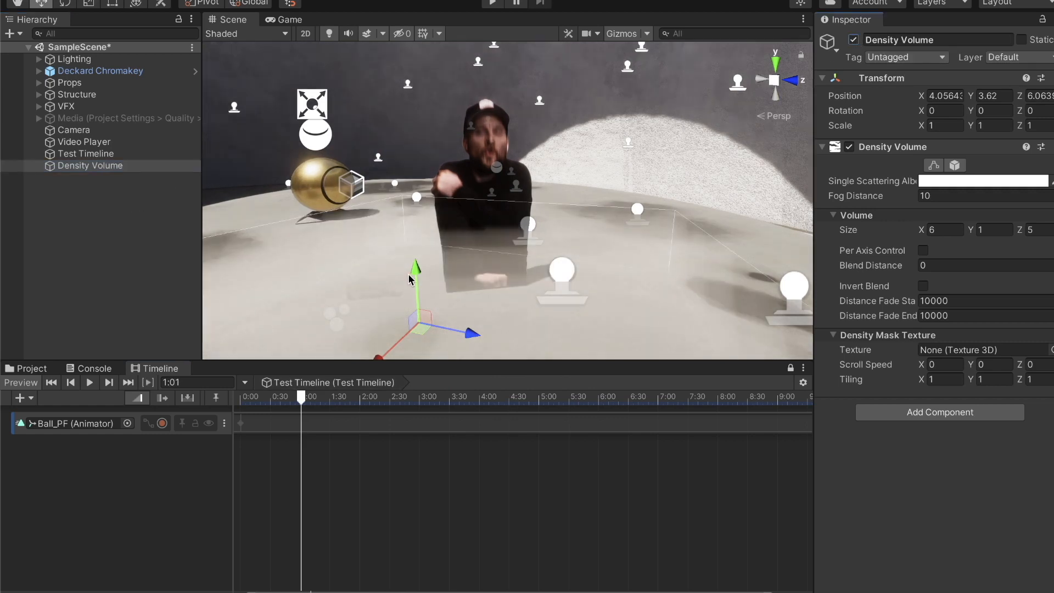
pyautogui.moveTo(413, 273); pyautogui.dragTo(443, 247)
# Slide the Density Volume horizontally to about X 2.76, Z 5.93 so it surrounds the actor.
pyautogui.moveTo(483, 225); pyautogui.dragTo(476, 483, button='right')
pyautogui.moveTo(478, 269); pyautogui.dragTo(471, 349, button='middle')
pyautogui.scroll(-5, 496, 210)
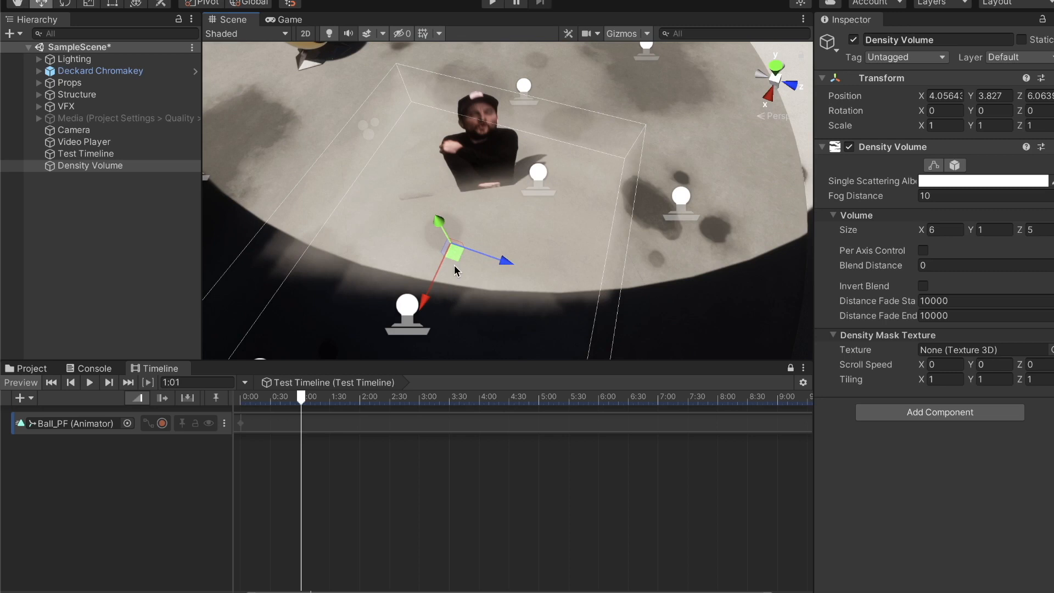
pyautogui.moveTo(457, 258); pyautogui.dragTo(483, 196)
pyautogui.moveTo(505, 239); pyautogui.dragTo(506, 113, button='right')
pyautogui.moveTo(565, 280); pyautogui.dragTo(487, 166, button='middle')
pyautogui.moveTo(471, 229); pyautogui.dragTo(417, 231, button='right')
pyautogui.moveTo(514, 279); pyautogui.dragTo(427, 222, button='middle')
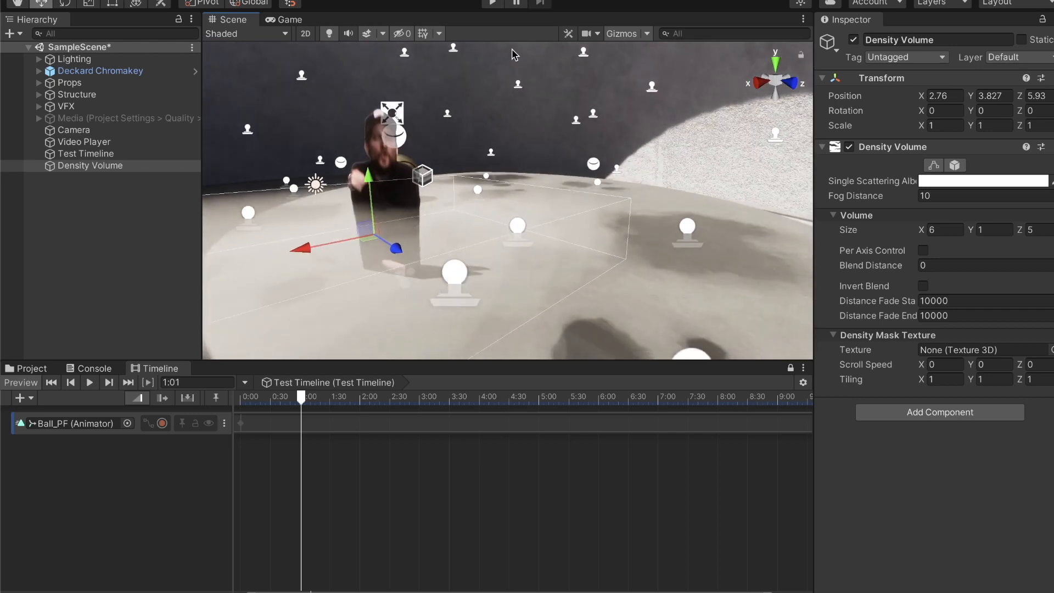
# Hide the Scene view gizmos and reframe the fogged actor together with the golden ball.
pyautogui.click(623, 34)
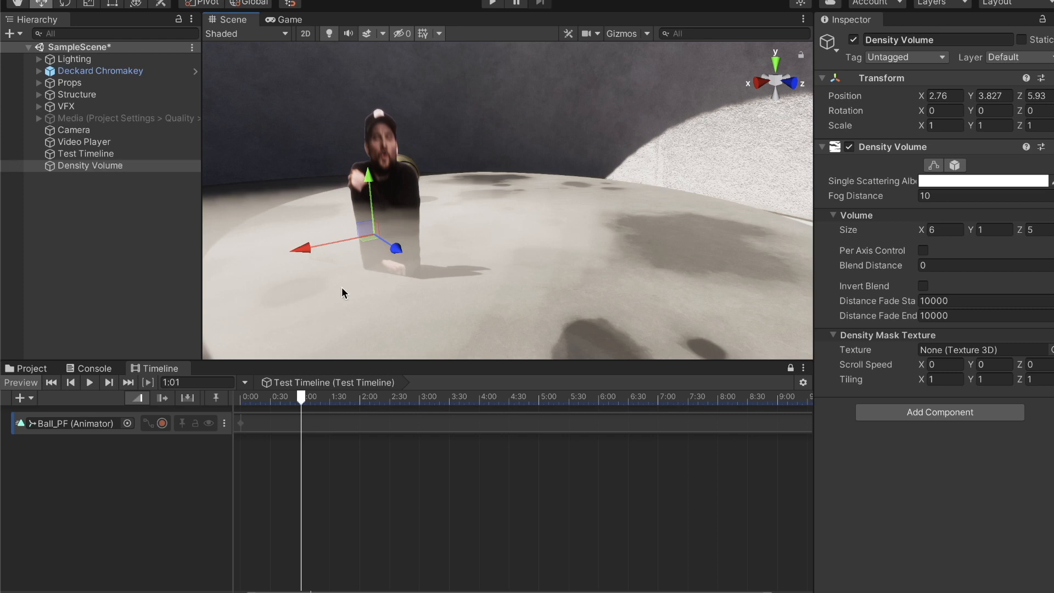
pyautogui.moveTo(363, 291); pyautogui.dragTo(489, 292, button='middle')
pyautogui.moveTo(489, 292); pyautogui.dragTo(401, 268, button='right')
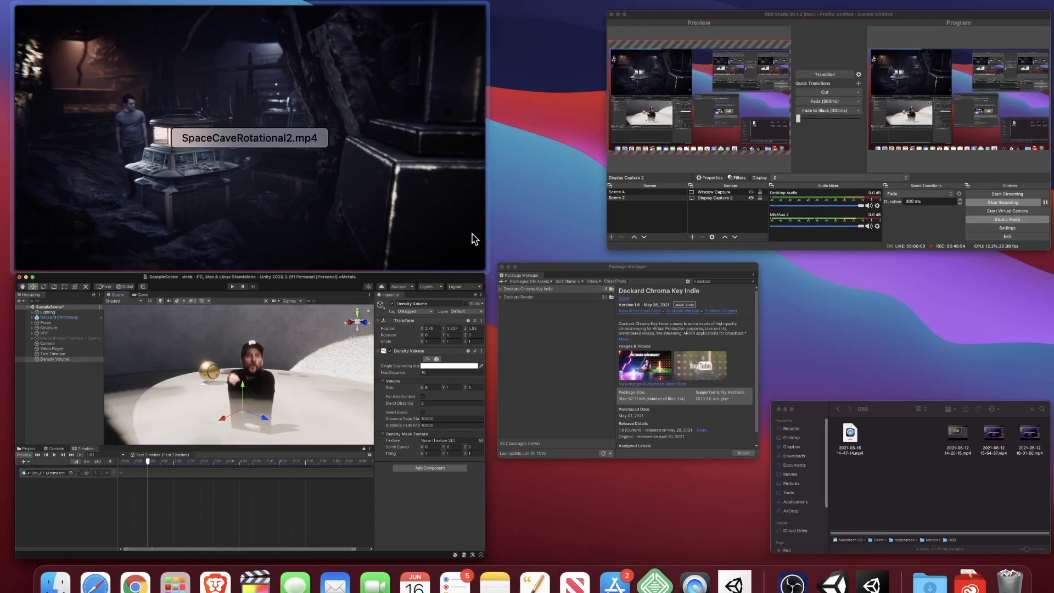
# Switch to the SpaceCaveRotational2.mp4 video and play the example composite from the start twice.
pyautogui.click(364, 196)
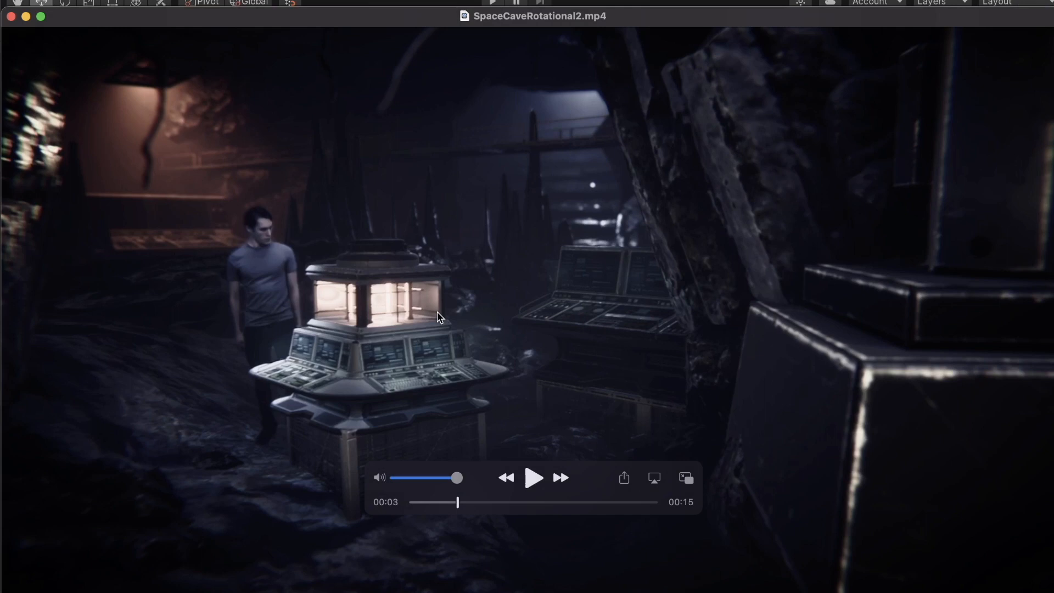
pyautogui.click(409, 503)
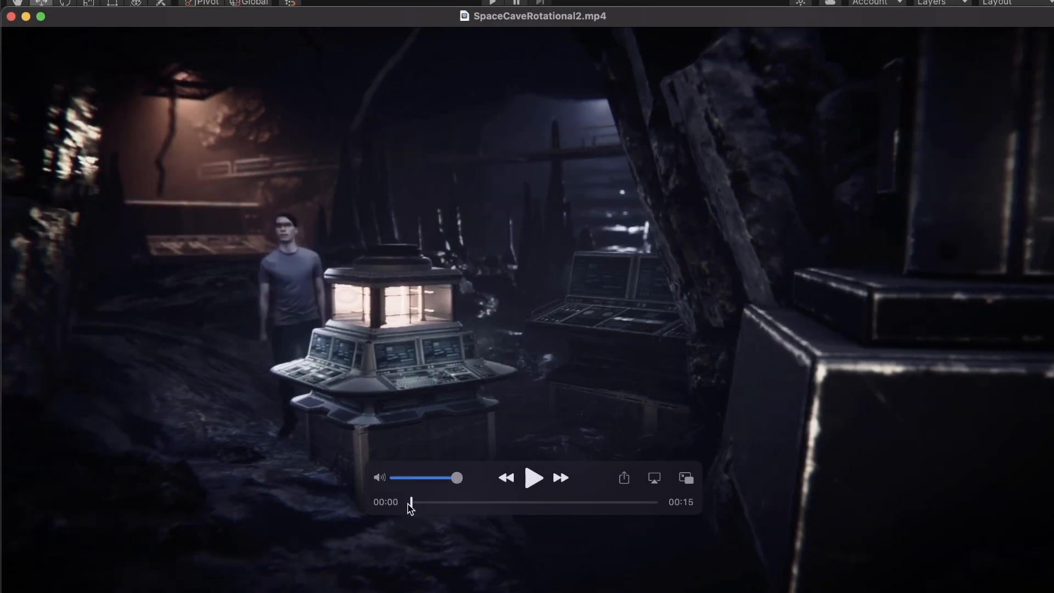
pyautogui.click(531, 481)
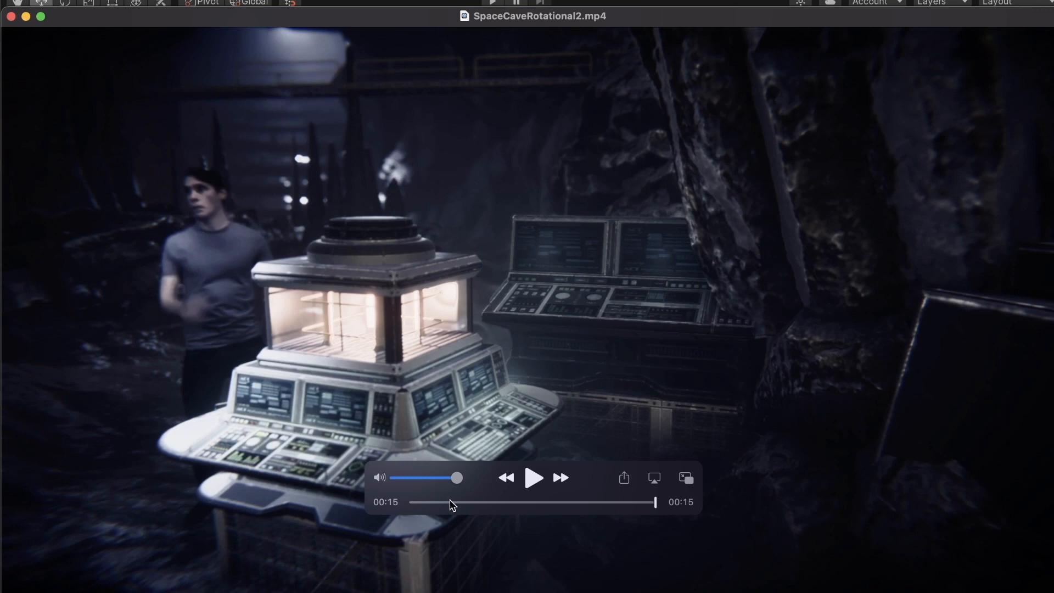
pyautogui.moveTo(474, 507); pyautogui.dragTo(409, 499)
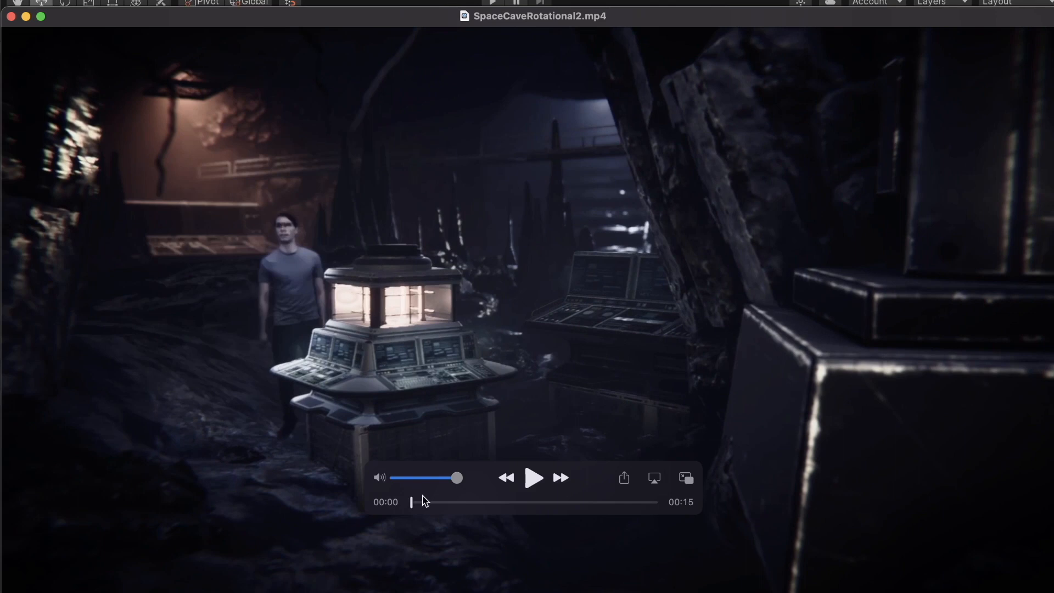
pyautogui.press('space')
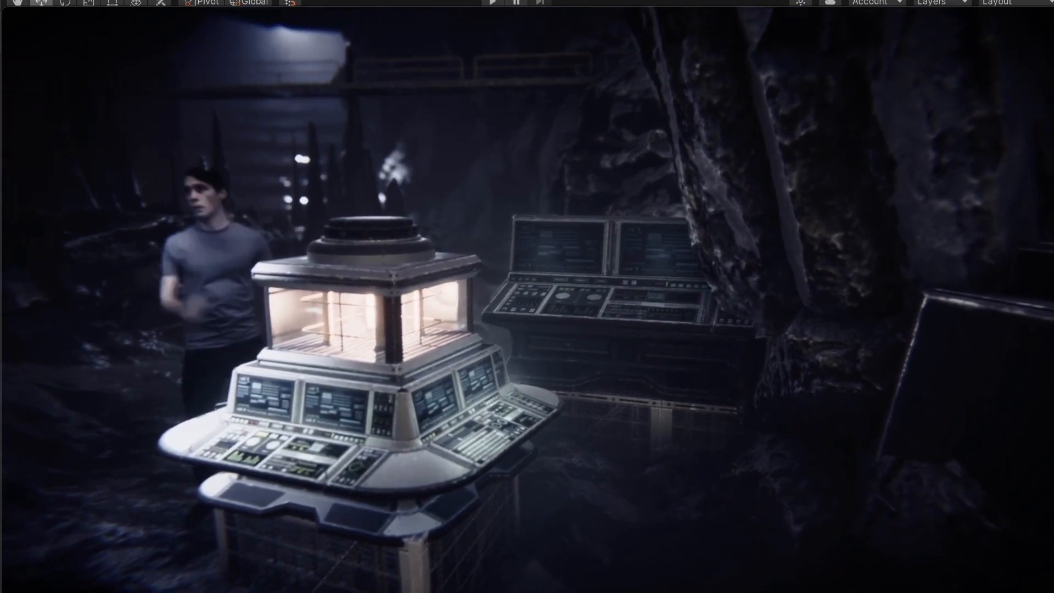
# Switch to Unity's Package Manager window and show the Deckard Render package details.
pyautogui.hotkey('ctrl', 'Up')
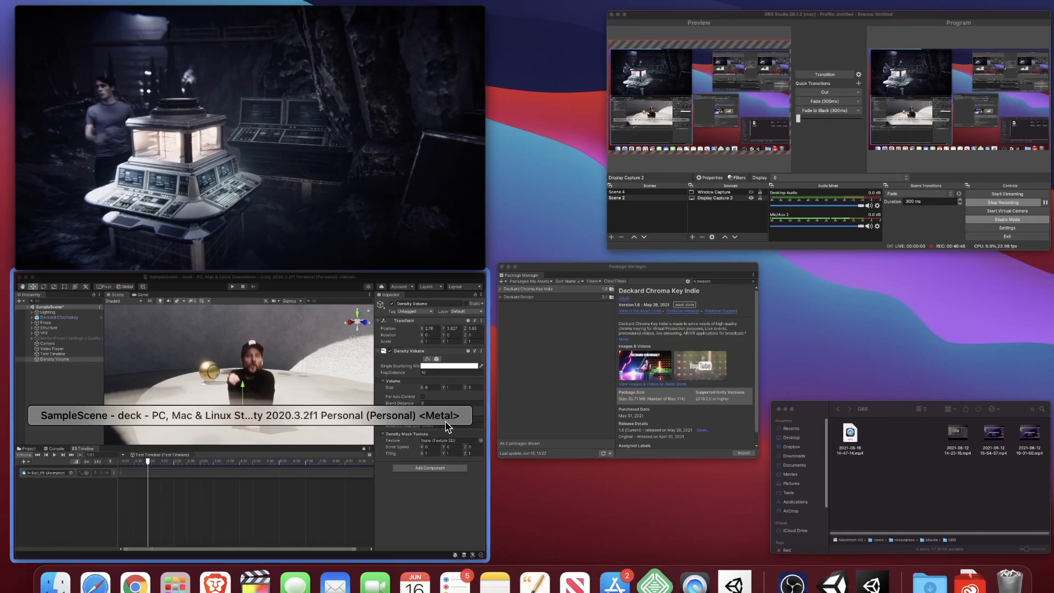
pyautogui.click(662, 334)
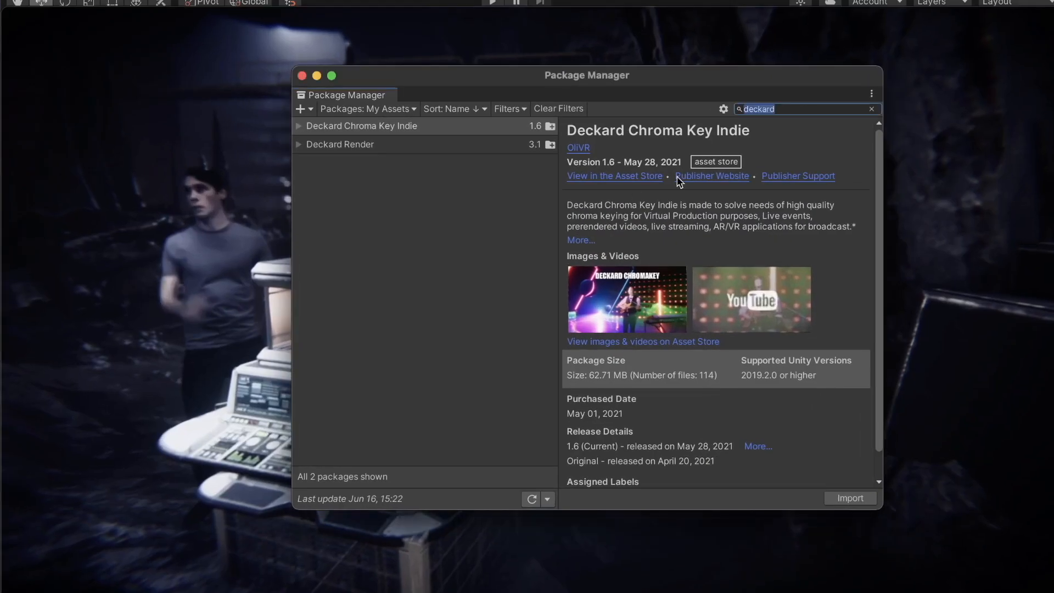
pyautogui.click(351, 146)
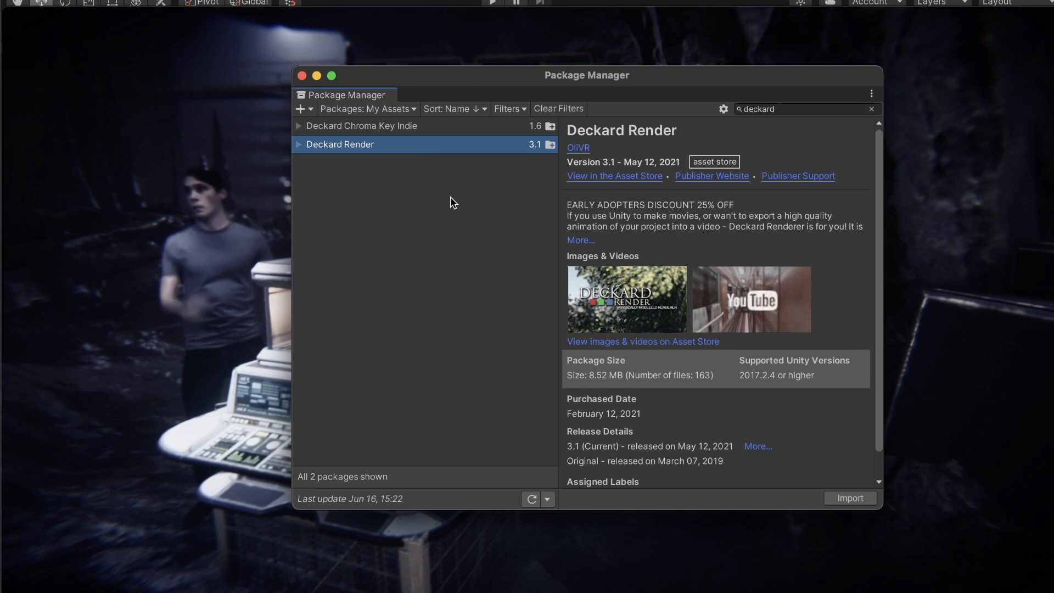
# Return to SpaceCaveRotational2.mp4, replay it from the beginning and pause it near 00:01.
pyautogui.click(167, 179)
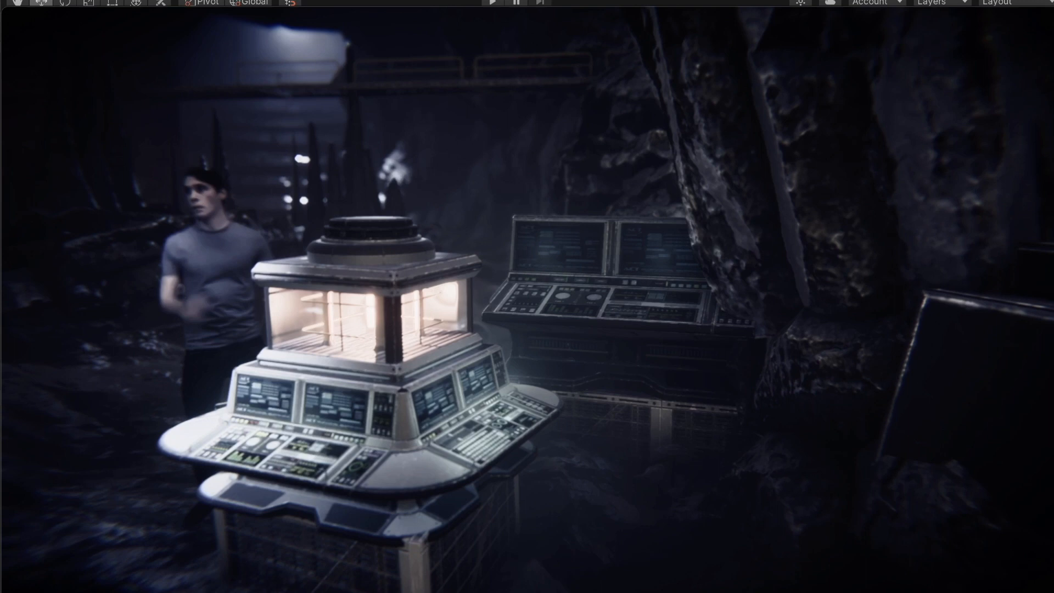
pyautogui.moveTo(117, 207)
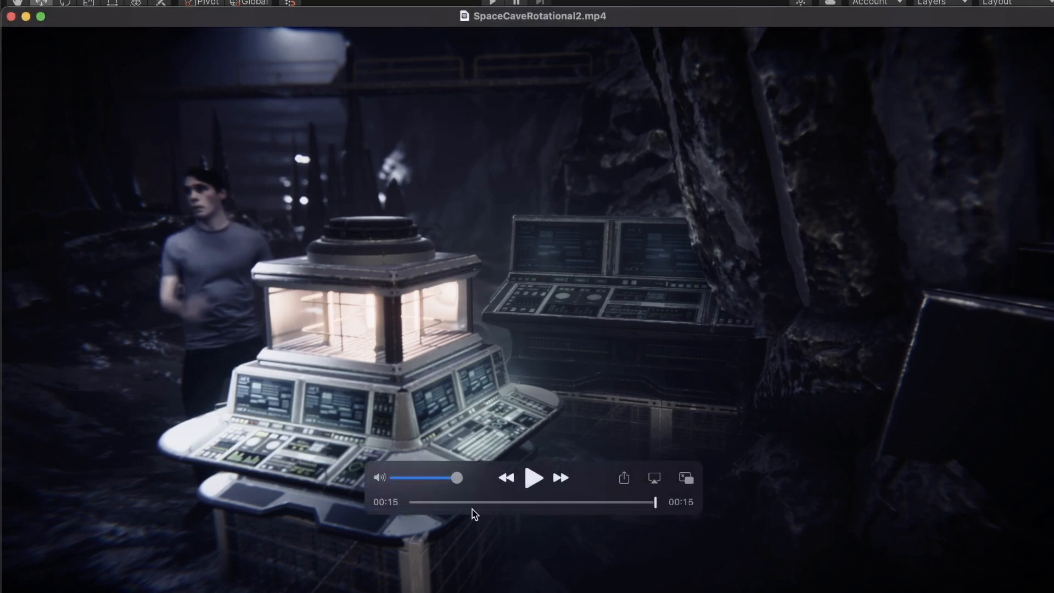
pyautogui.moveTo(483, 503); pyautogui.dragTo(415, 500)
pyautogui.press('space')
pyautogui.click(422, 502)
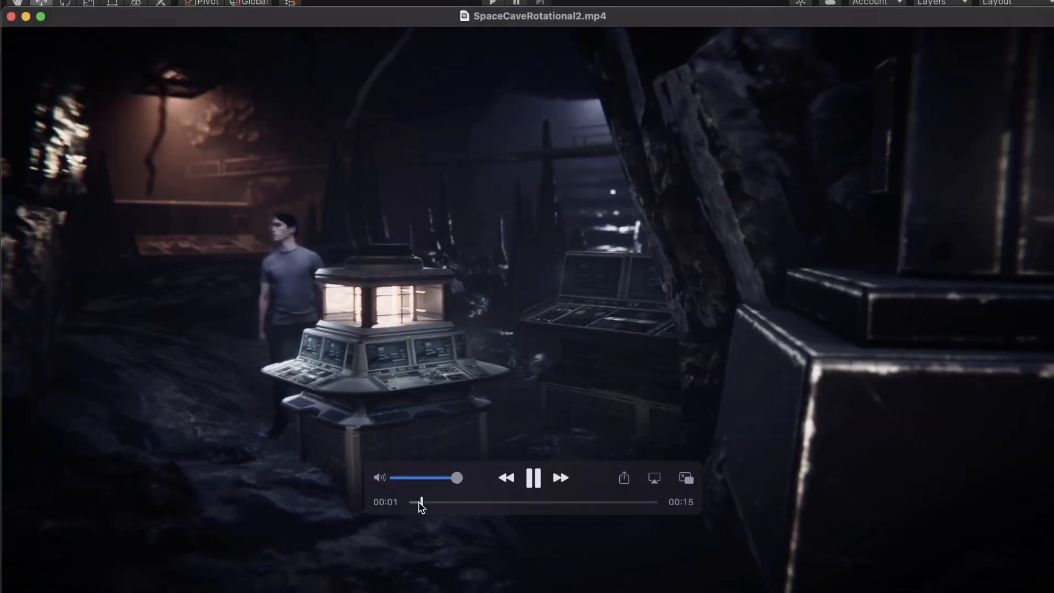
pyautogui.press('space')
# Switch back to the Unity editor, scrub Test Timeline to 3:13 and examine the fogged composite in a wider Scene view.
pyautogui.hotkey('ctrl', 'Up')
pyautogui.click(456, 396)
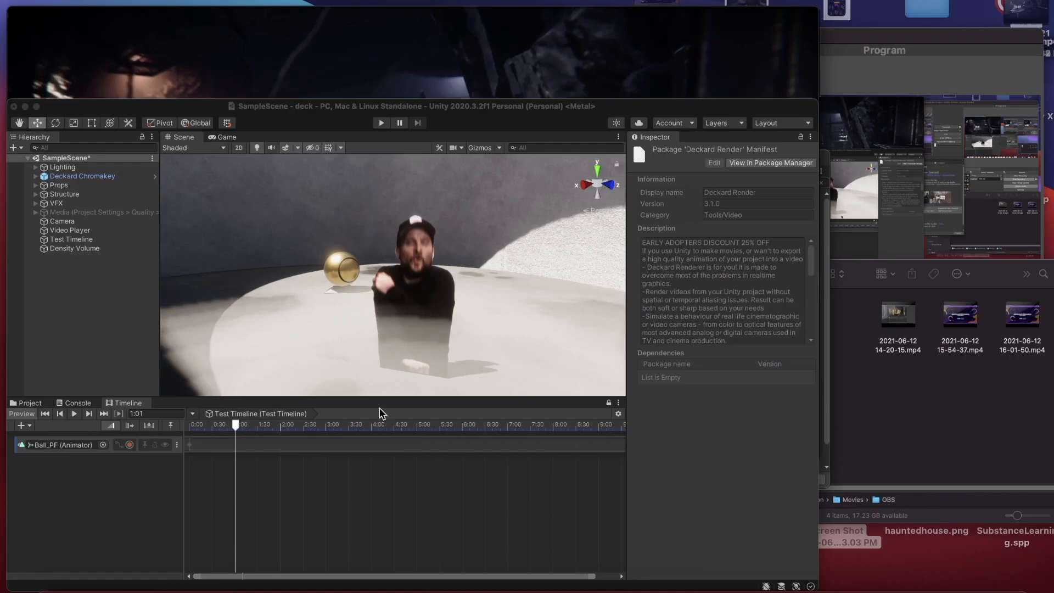
pyautogui.moveTo(345, 399); pyautogui.dragTo(432, 390)
pyautogui.moveTo(464, 279); pyautogui.dragTo(608, 285, button='right')
pyautogui.scroll(-5, 478, 304)
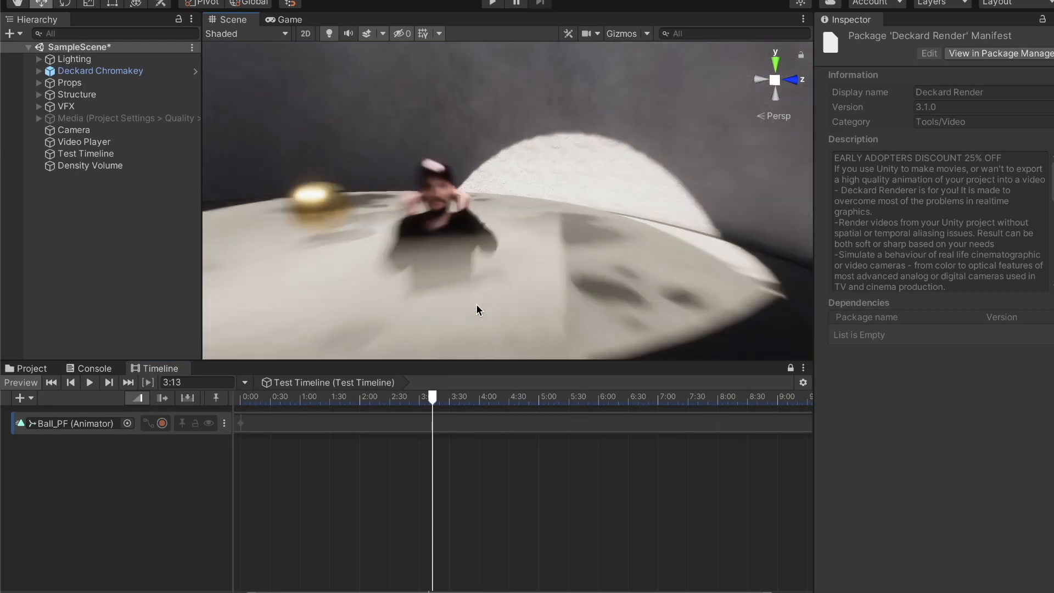
pyautogui.moveTo(461, 304); pyautogui.dragTo(498, 285, button='middle')
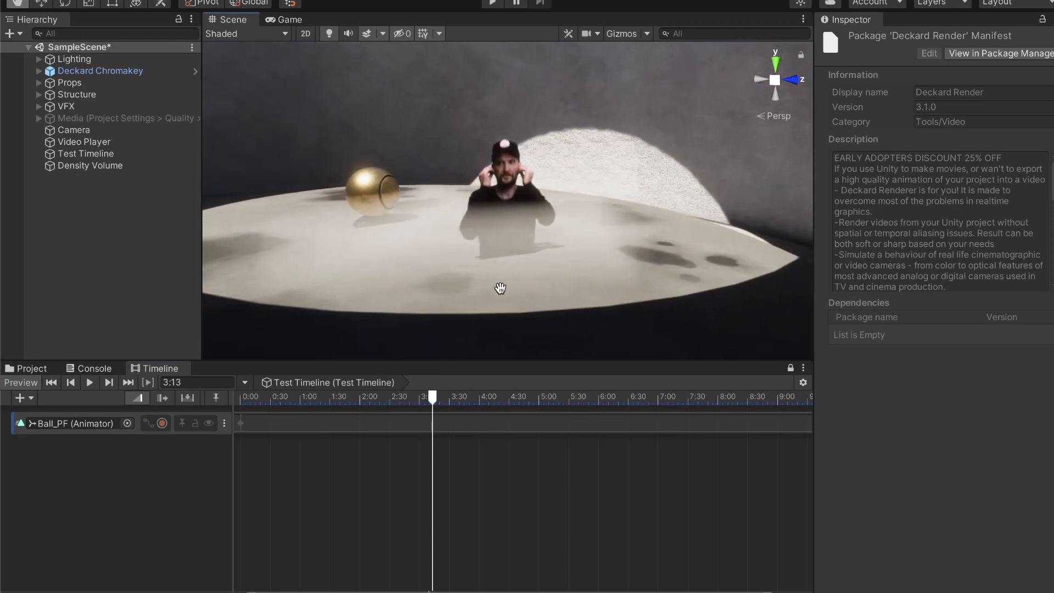
pyautogui.moveTo(499, 285); pyautogui.dragTo(476, 236, button='right')
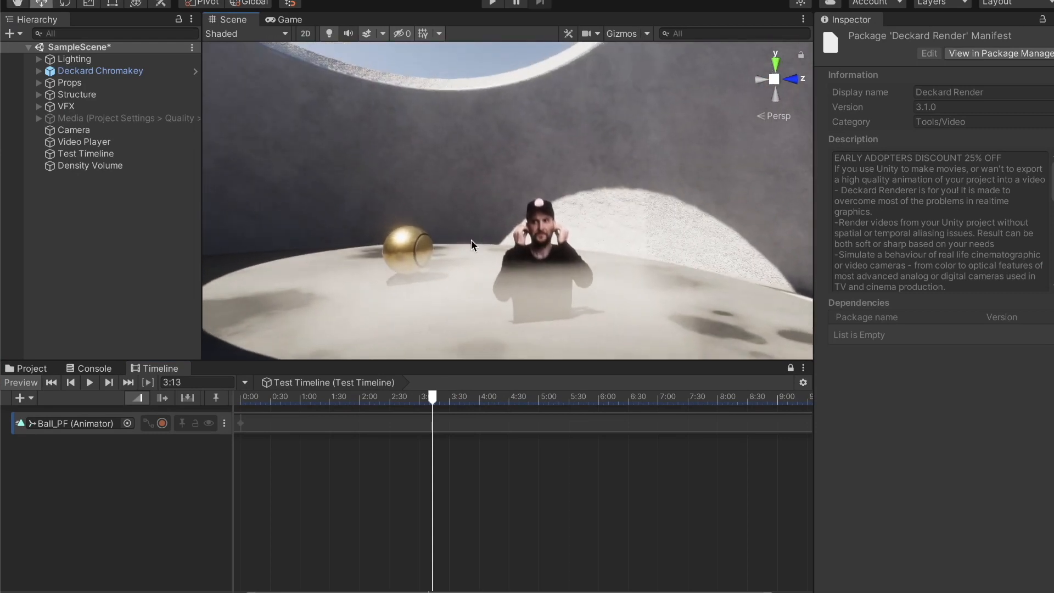
# Play Test Timeline from the start to review the fogged scene, then scrub back to 0:16.
pyautogui.moveTo(306, 398); pyautogui.dragTo(240, 400)
pyautogui.press('space')
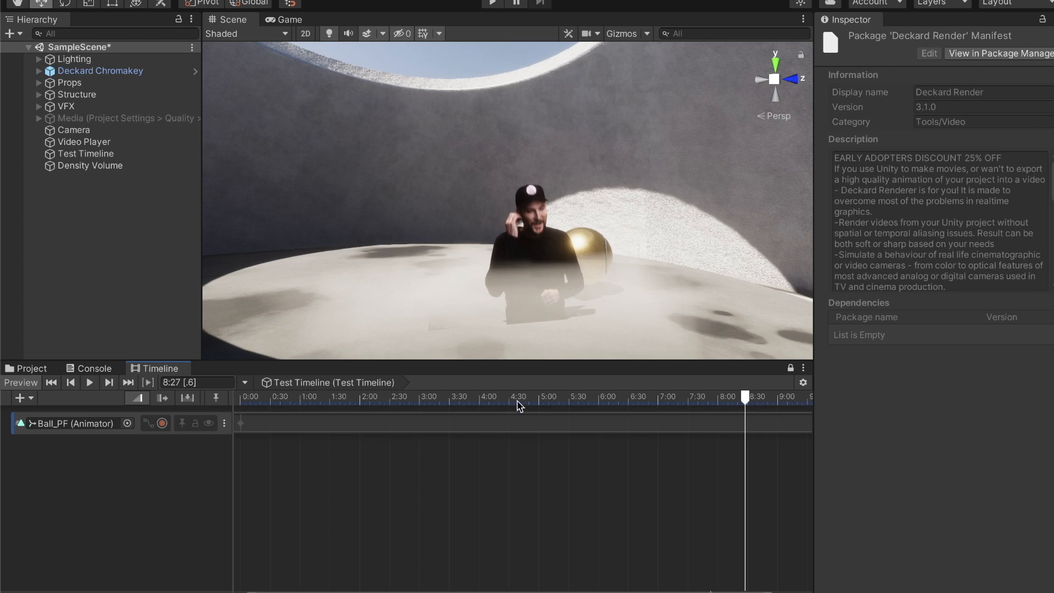
pyautogui.moveTo(517, 402); pyautogui.dragTo(256, 400)
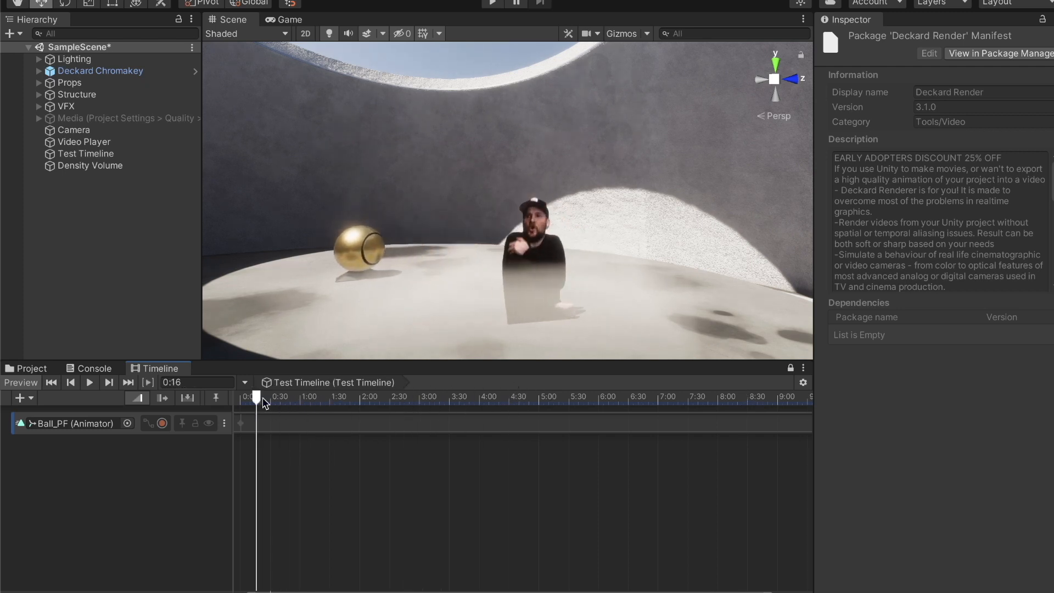